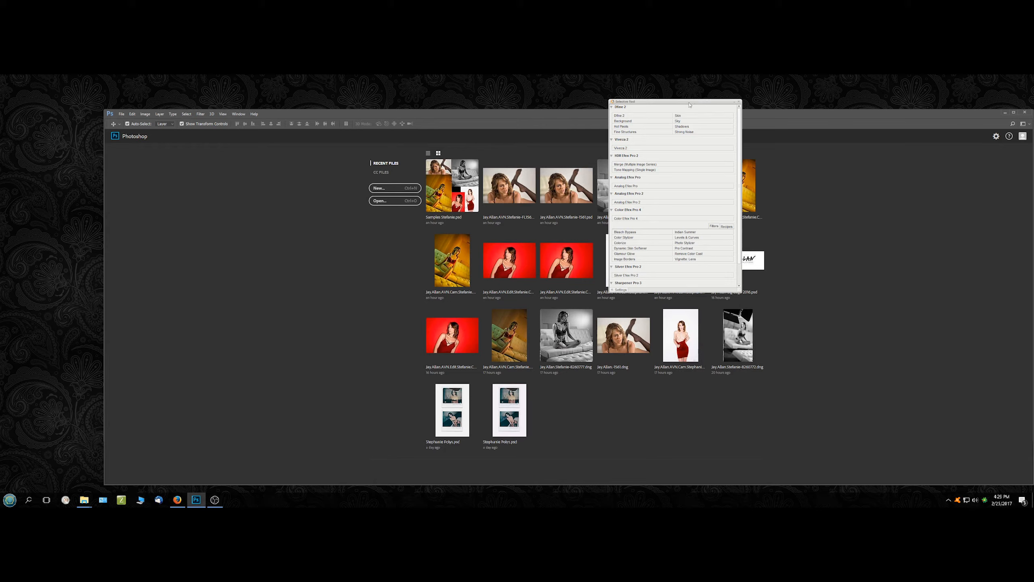
Move the floating Selective Tool panel out of the way and maximize the Photoshop window.
left_click_drag(689, 105, 1033, 285)
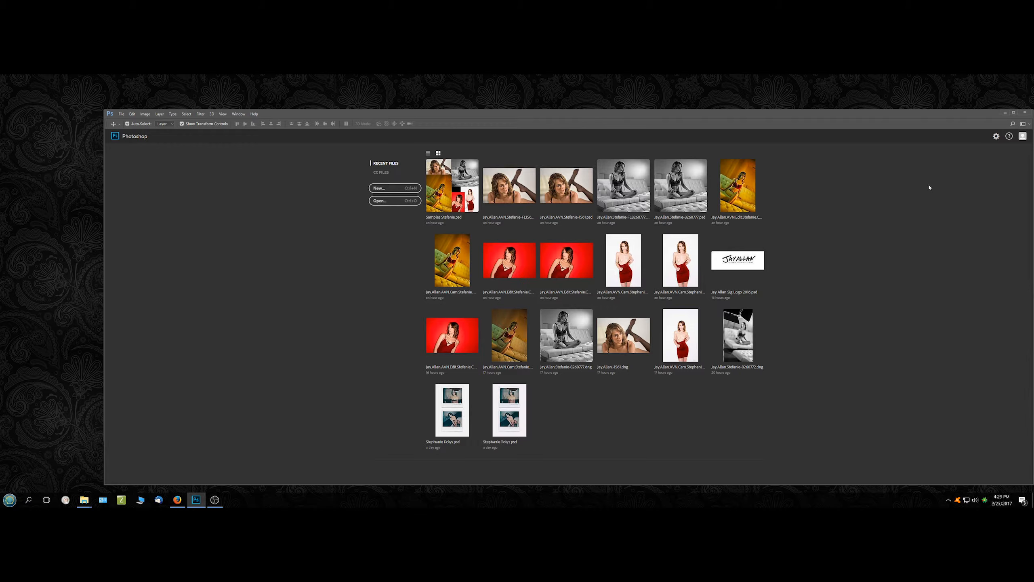
left_click(1015, 112)
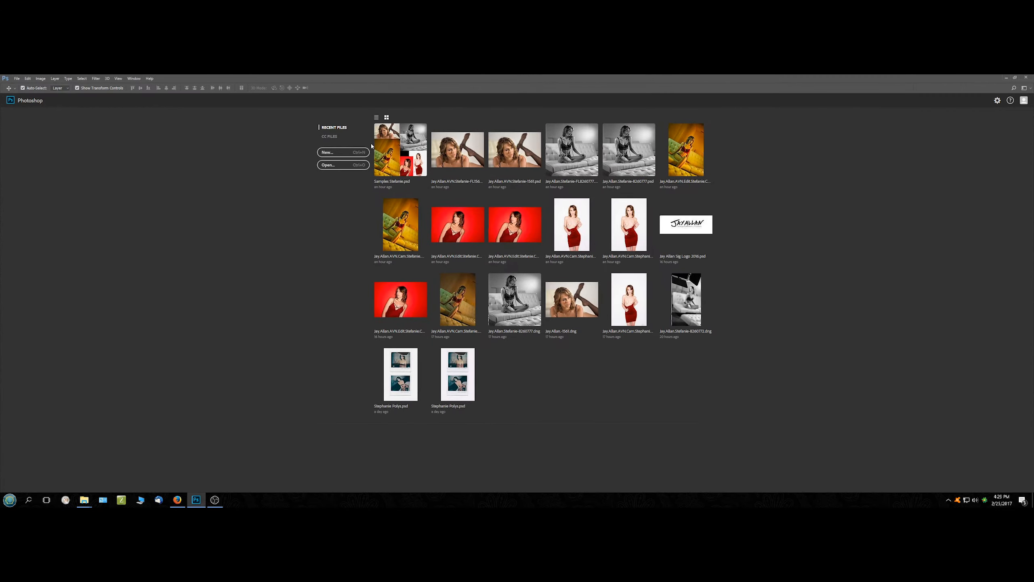
left_click(18, 79)
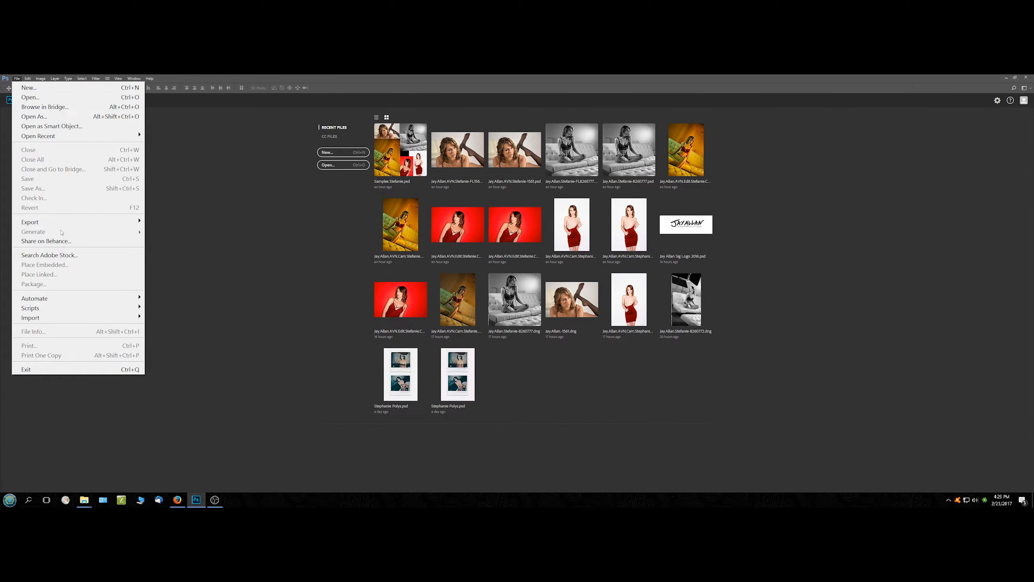
Switch to File Explorer, compare the seated and reclining portraits in the WIP folder, and open the DNG photo numbered 6001 in Camera Raw.
left_click(84, 499)
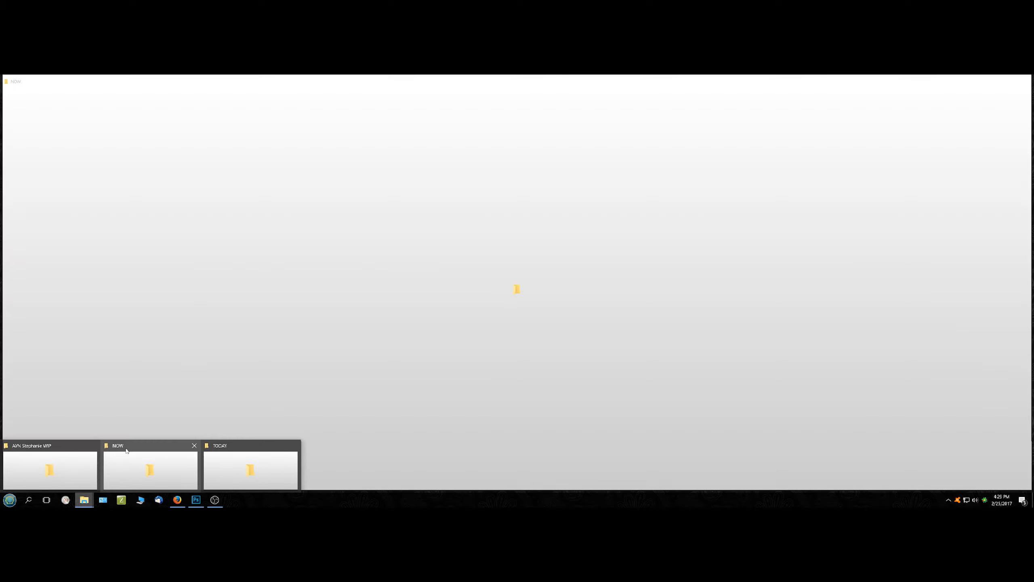
left_click(79, 442)
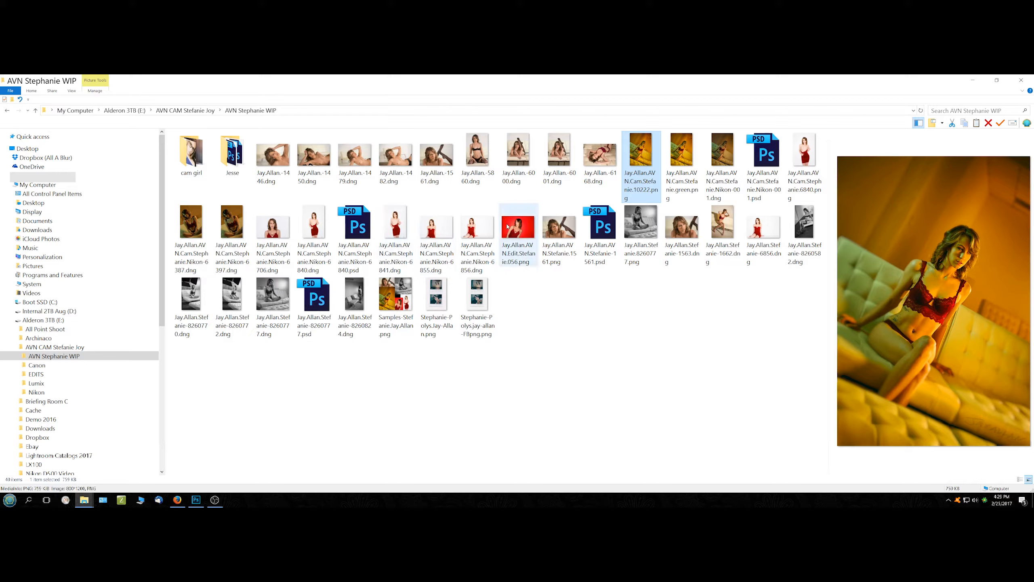
left_click(563, 158)
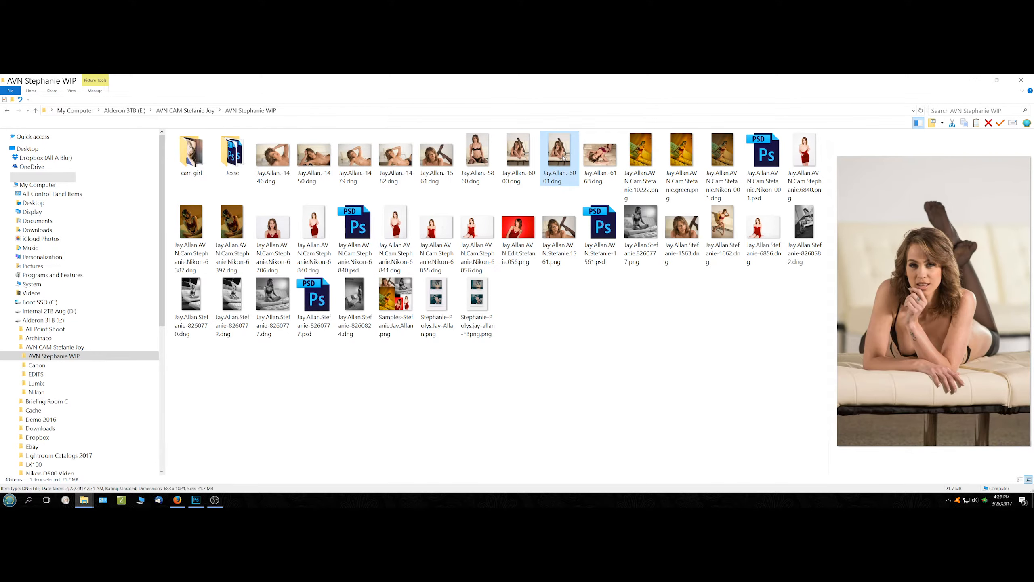
left_click(516, 158)
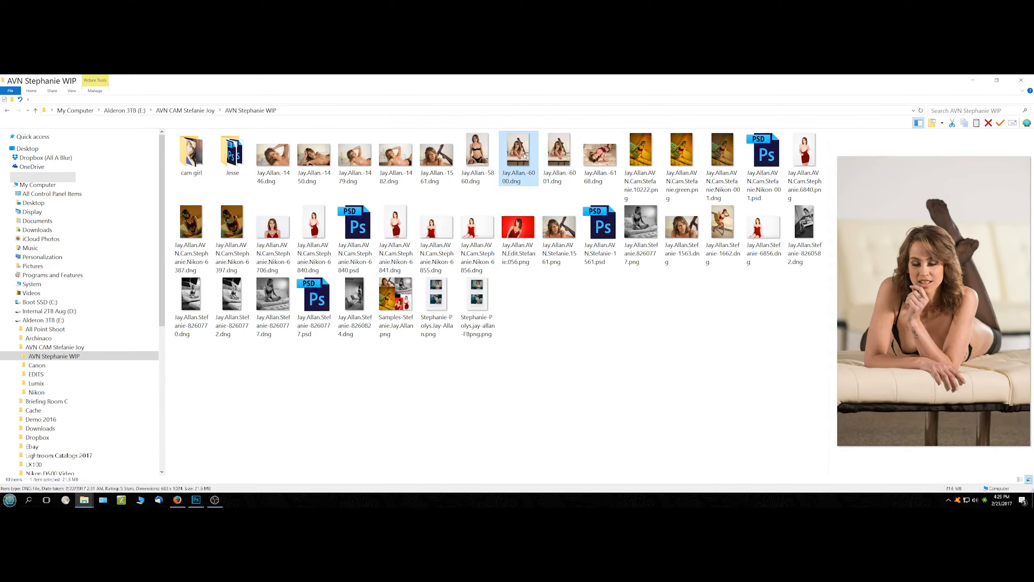
left_click(480, 159)
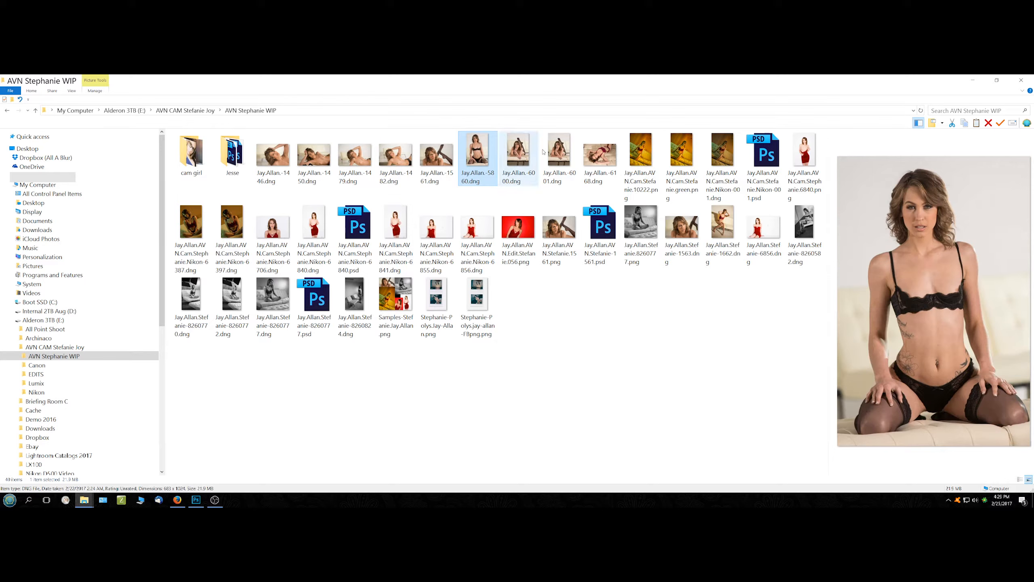
left_click(556, 150)
double_click(556, 150)
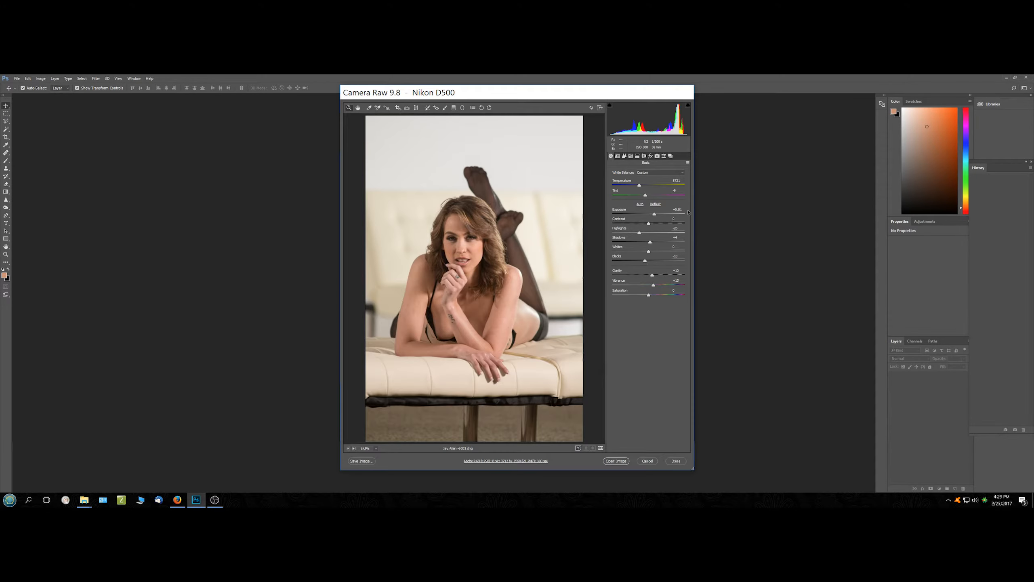
Lower the raw photo's Contrast to -14 and fine-tune its Exposure.
mouse_move(649, 223)
left_mouse_down()
mouse_move(635, 223)
mouse_move(644, 223)
left_mouse_up()
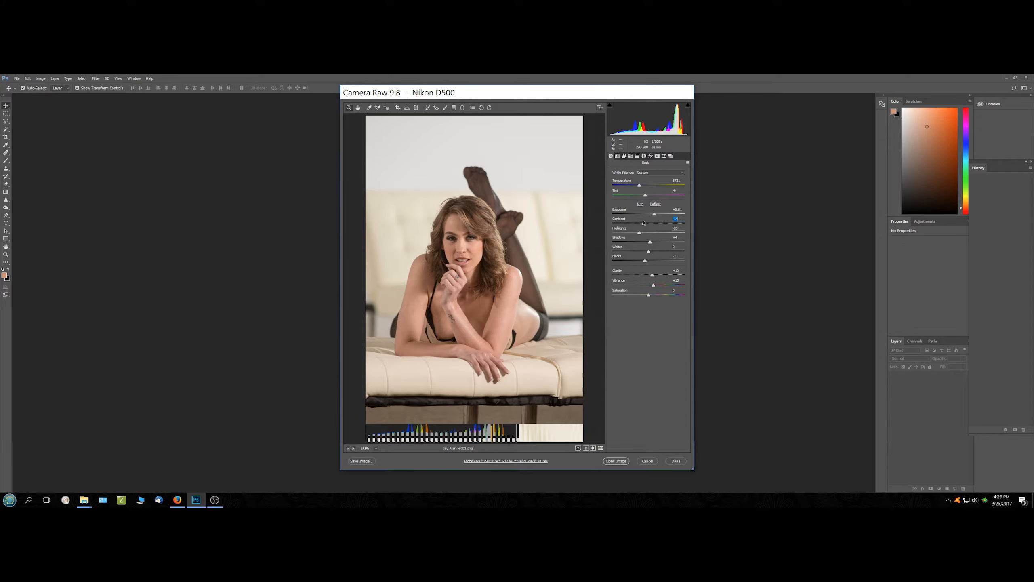
left_click_drag(643, 223, 644, 223)
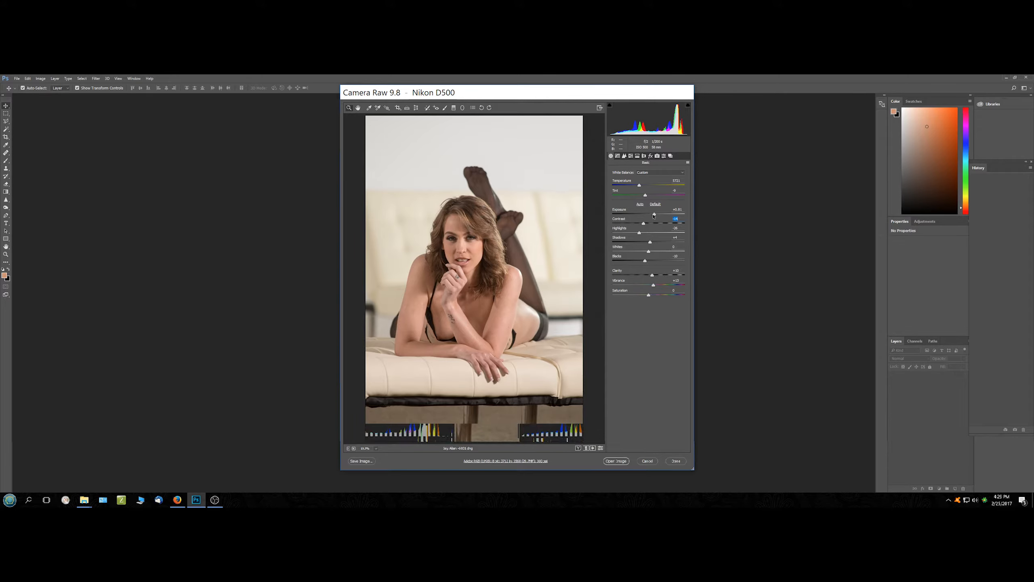
left_click(654, 215)
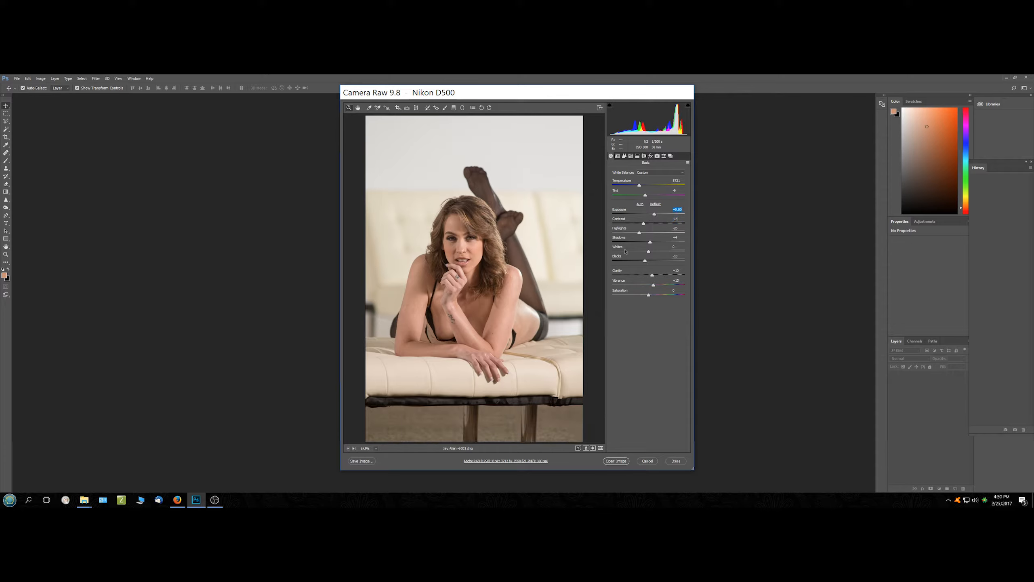
Darken the Shadows and slightly raise the Whites, and open the adjusted raw image in Photoshop.
left_click_drag(651, 244, 643, 244)
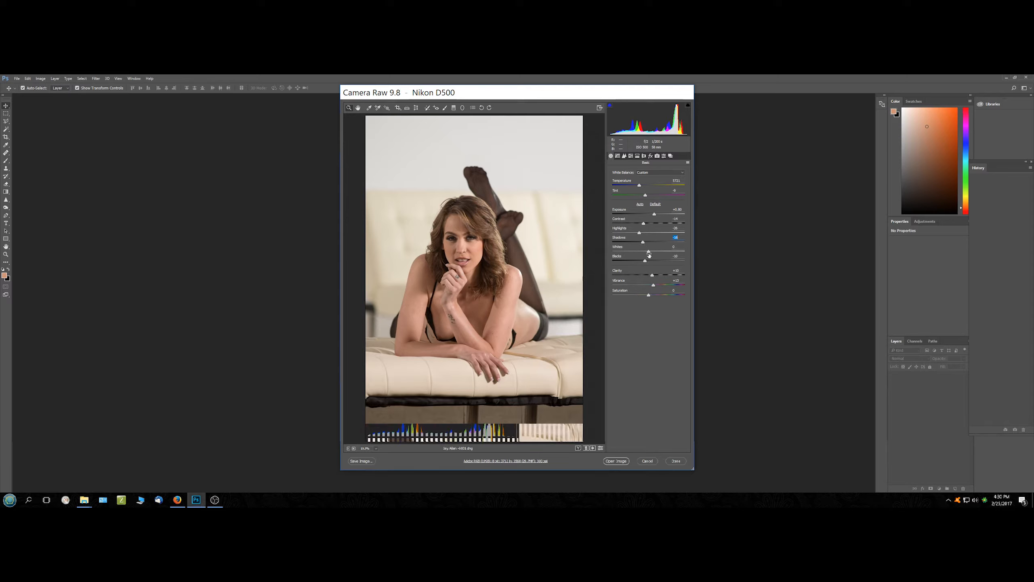
left_click_drag(652, 252, 653, 252)
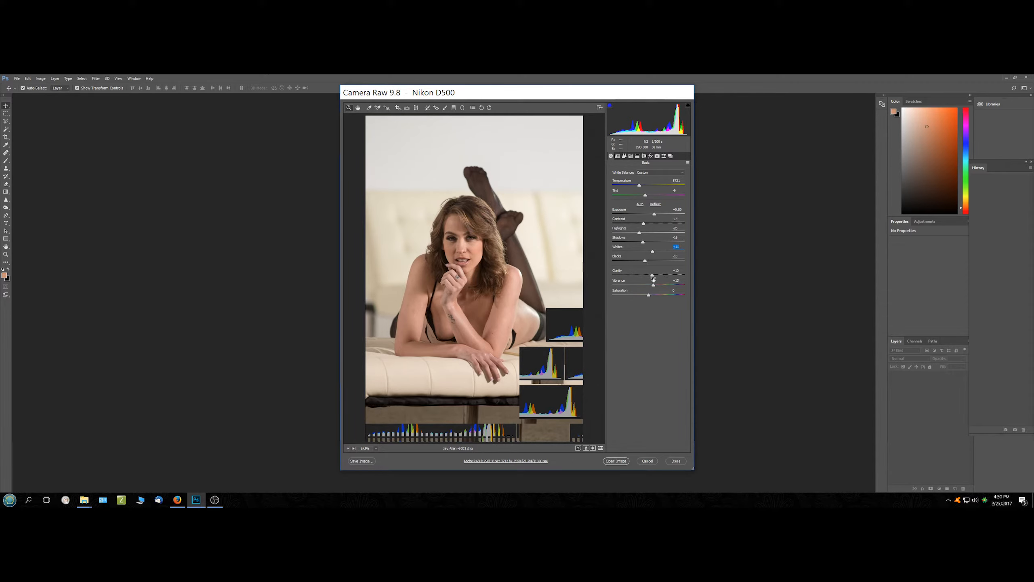
left_click(615, 462)
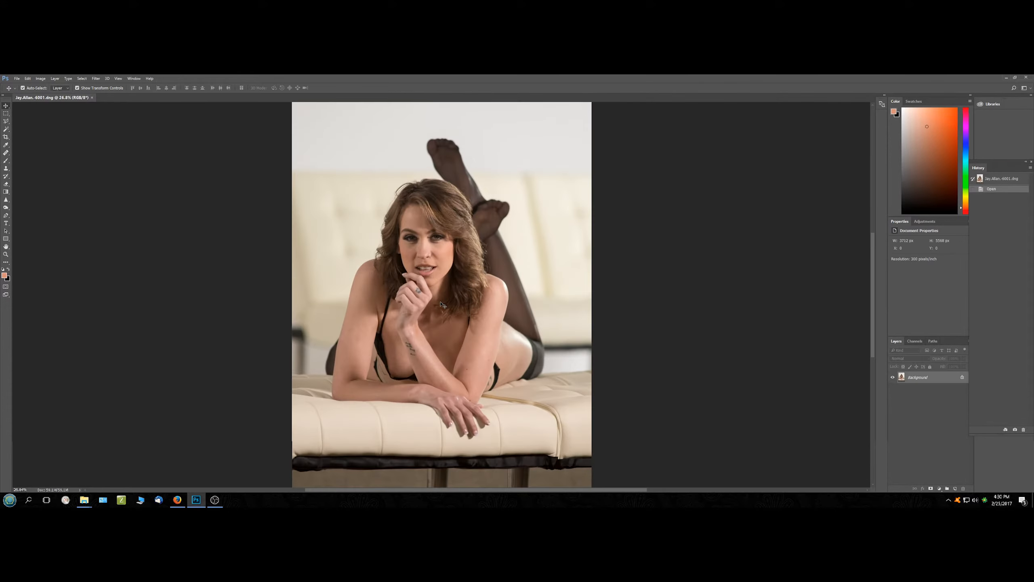
Duplicate the Background layer for retouching.
scroll(477, 245, "up", 1)
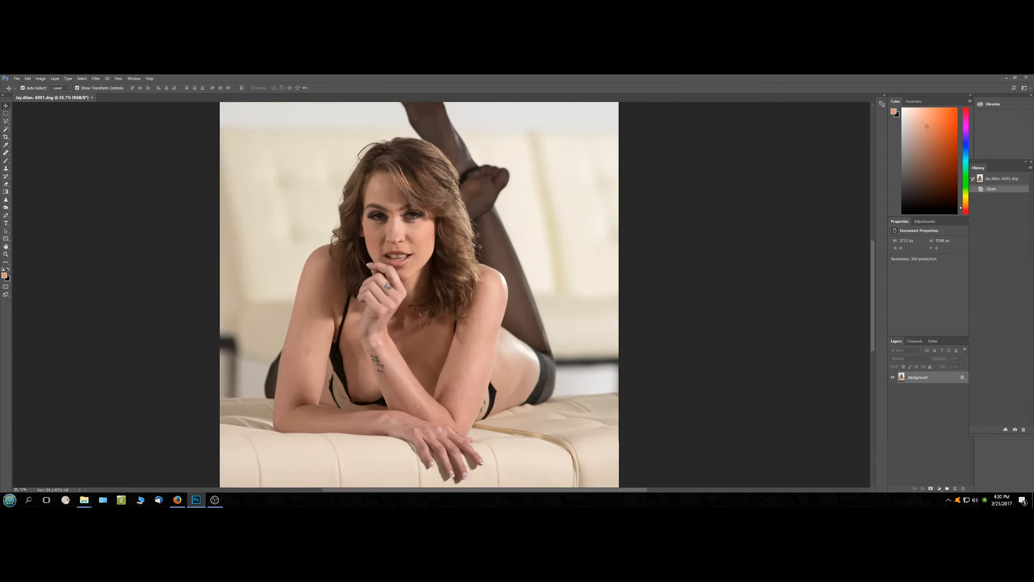
scroll(477, 244, "up", 3)
scroll(506, 258, "down", 2)
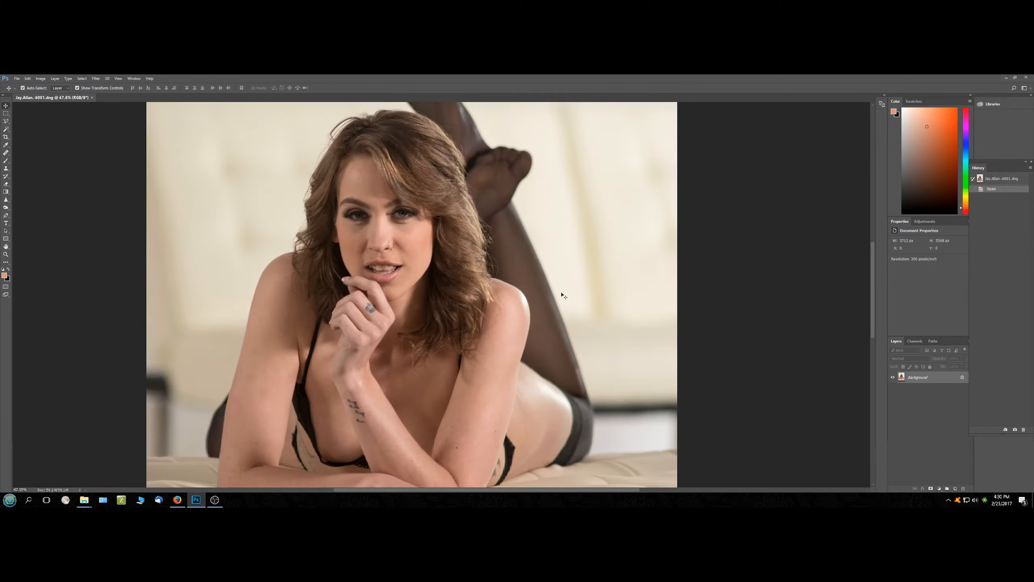
scroll(700, 347, "down", 3)
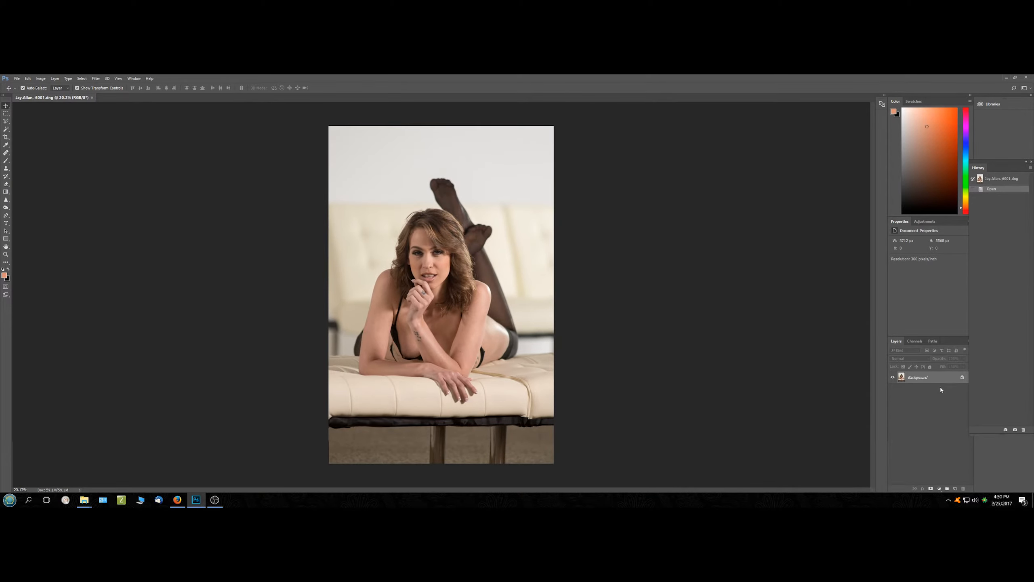
left_click_drag(942, 383, 955, 489)
Use the Healing Brush to remove the mole and nearby spots from the arm closest to the hip, sampling clean skin beside them.
scroll(451, 311, "up", 1)
left_click(5, 152)
scroll(527, 338, "up", 5)
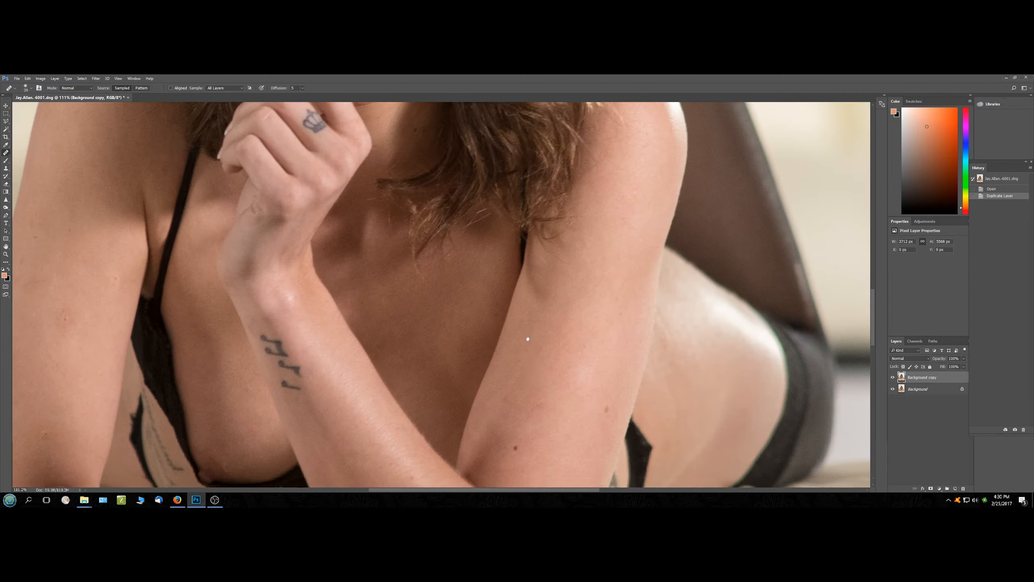
left_click_drag(528, 339, 487, 196)
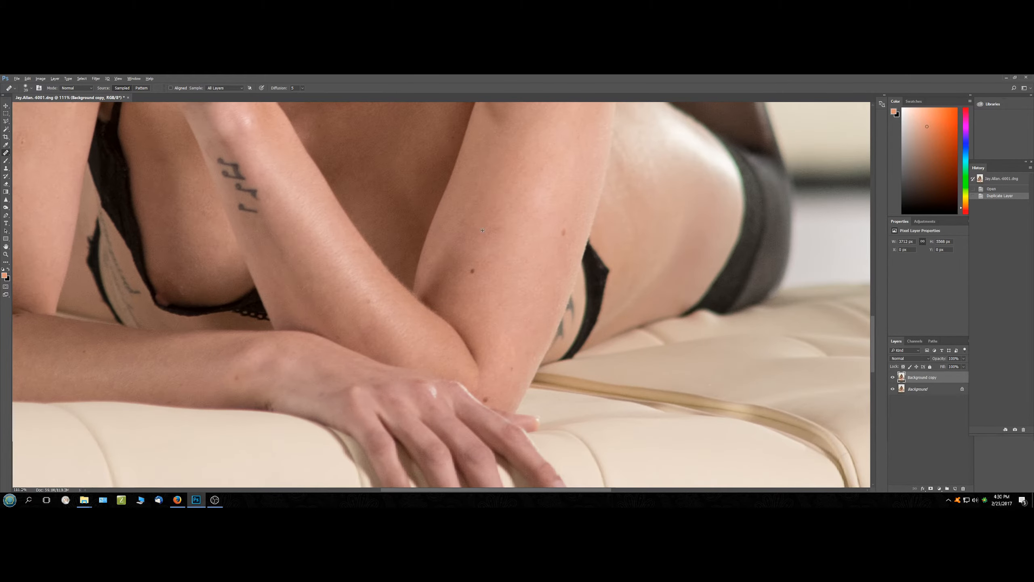
left_click(489, 267)
left_click(498, 257, "alt")
left_click(472, 271)
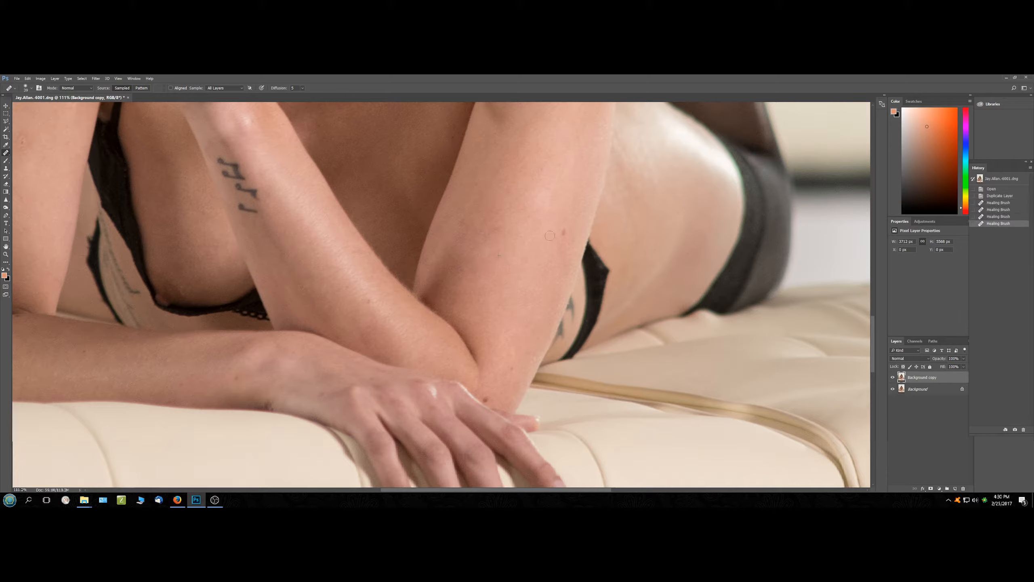
left_click(564, 208, "alt")
left_click_drag(567, 224, 564, 235)
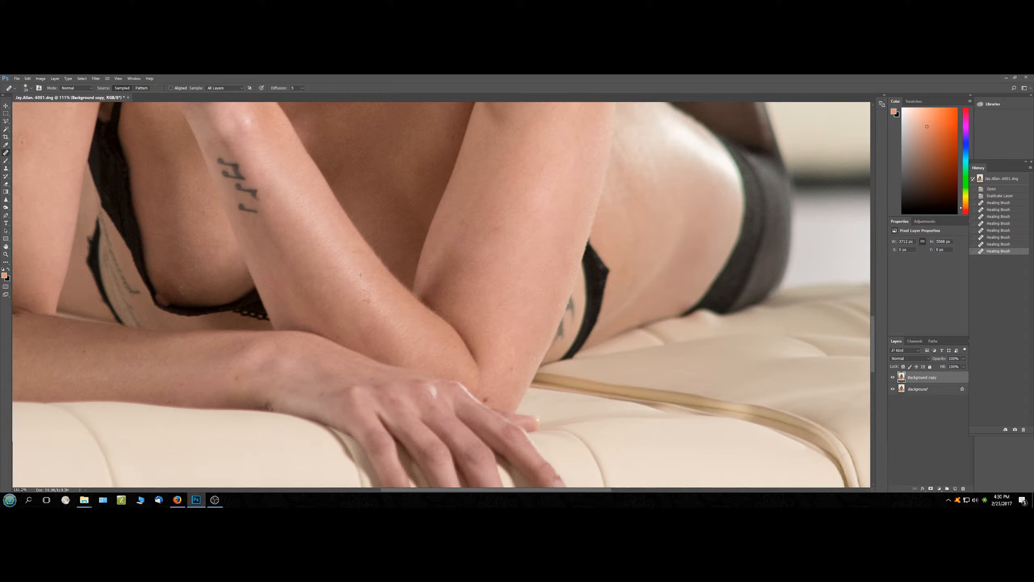
Heal the small blemishes on the raised forearm below the music-note tattoo and on the forearm resting on the cushion.
left_click(365, 295)
left_click(367, 308)
left_click(350, 290)
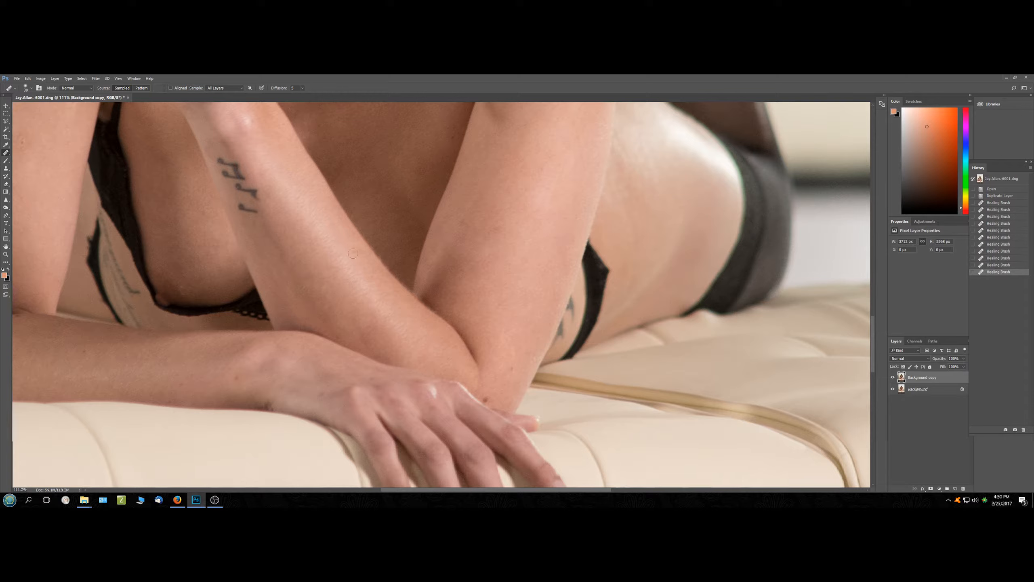
left_click(353, 253)
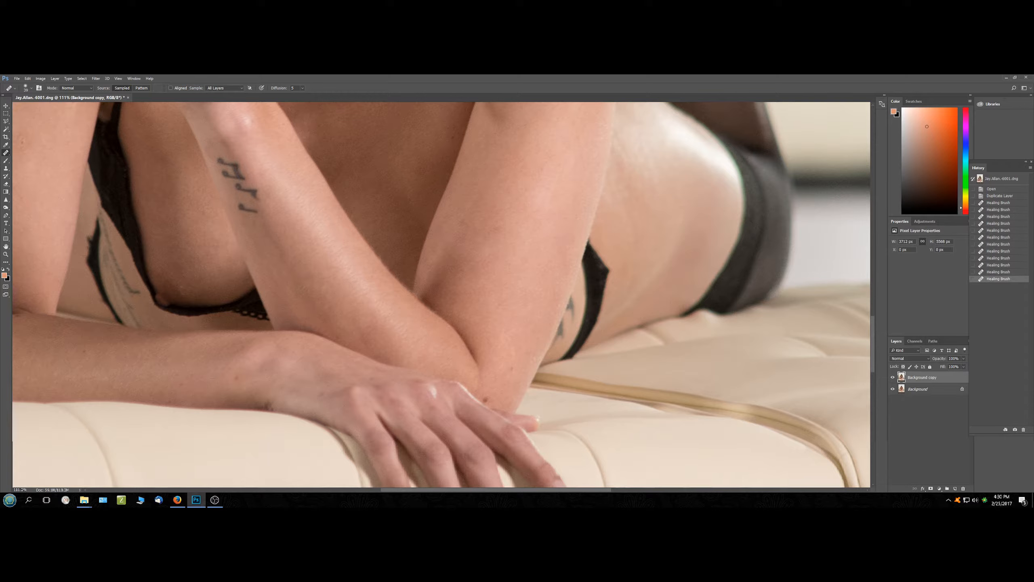
left_click(236, 377)
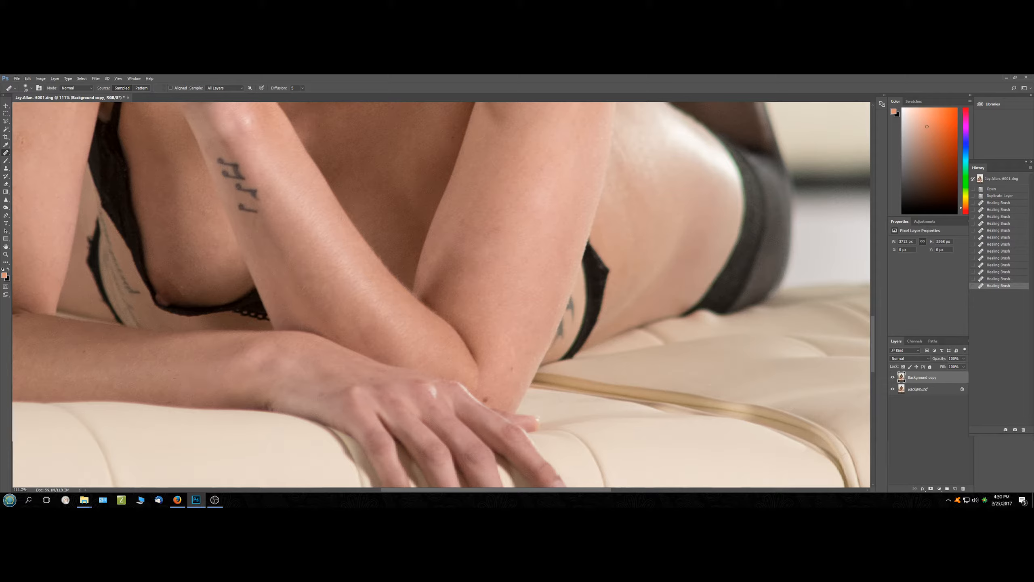
left_click(84, 351)
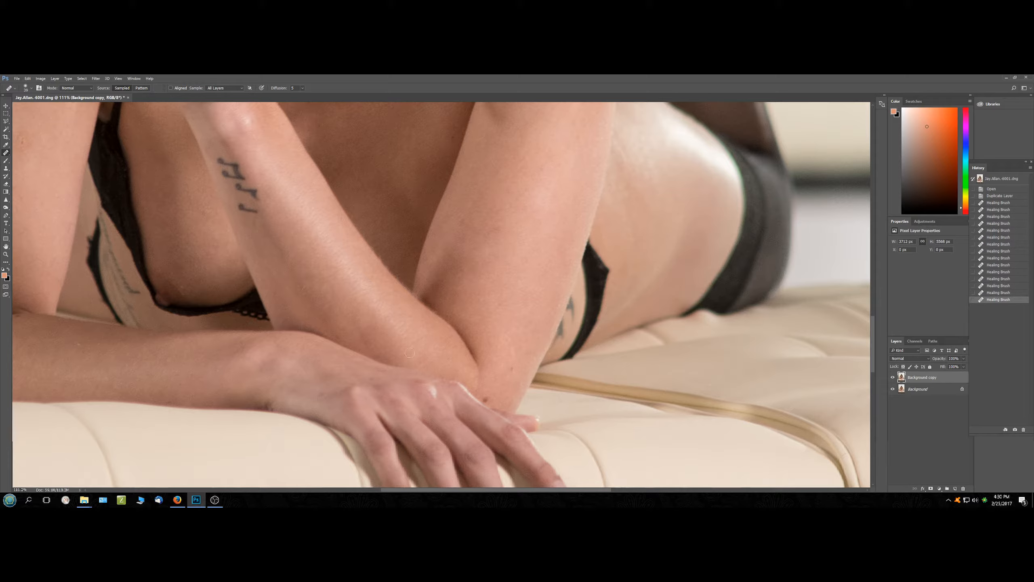
Heal the dark marks around the elbow just above the resting hand.
left_click(503, 333)
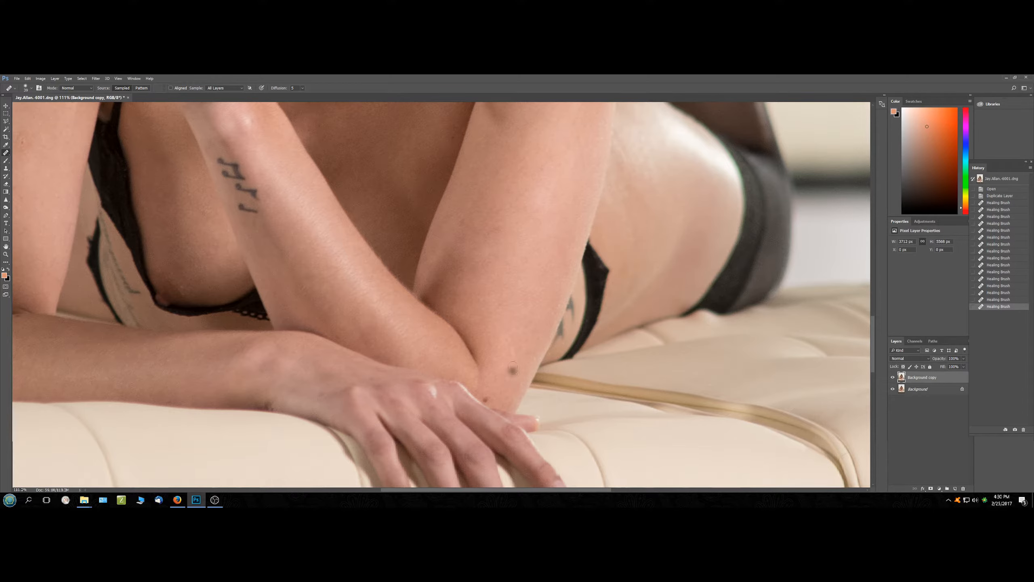
left_click(513, 369)
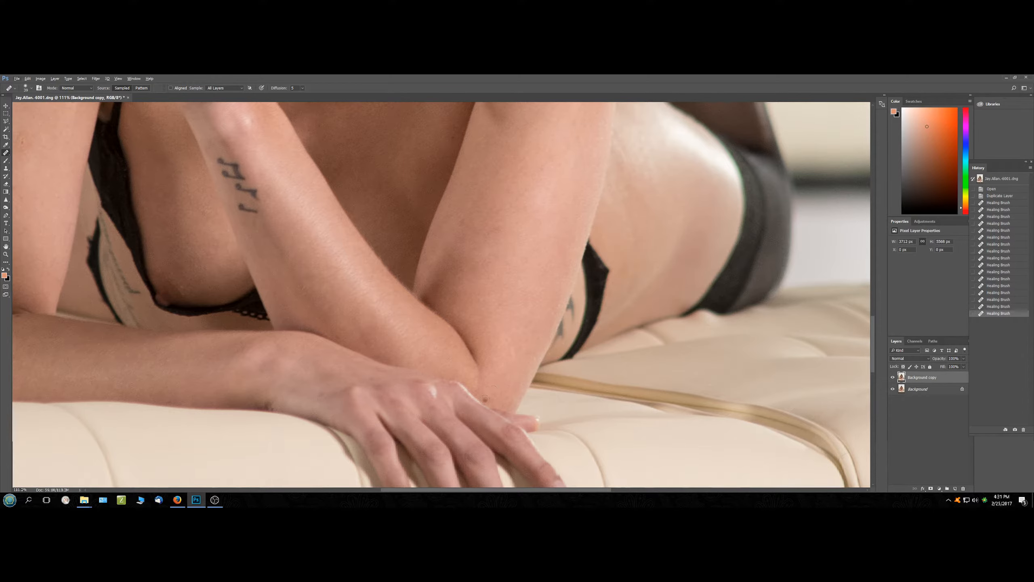
left_click(493, 393)
left_click(506, 385)
Heal the spots along the upper arm on the photo's left side, including the pair of dark marks at its middle.
scroll(532, 306, "down", 3)
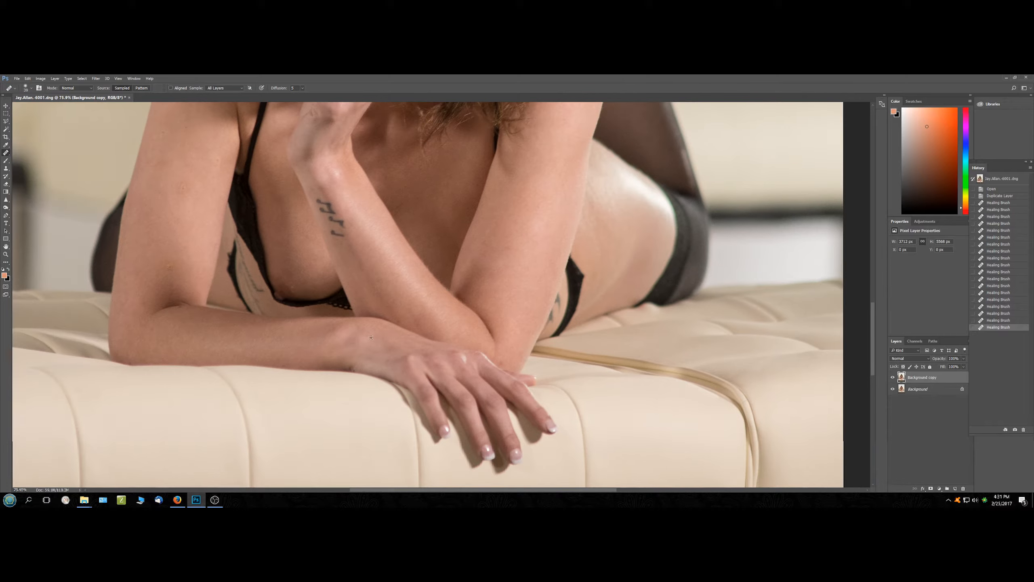
left_click(185, 258)
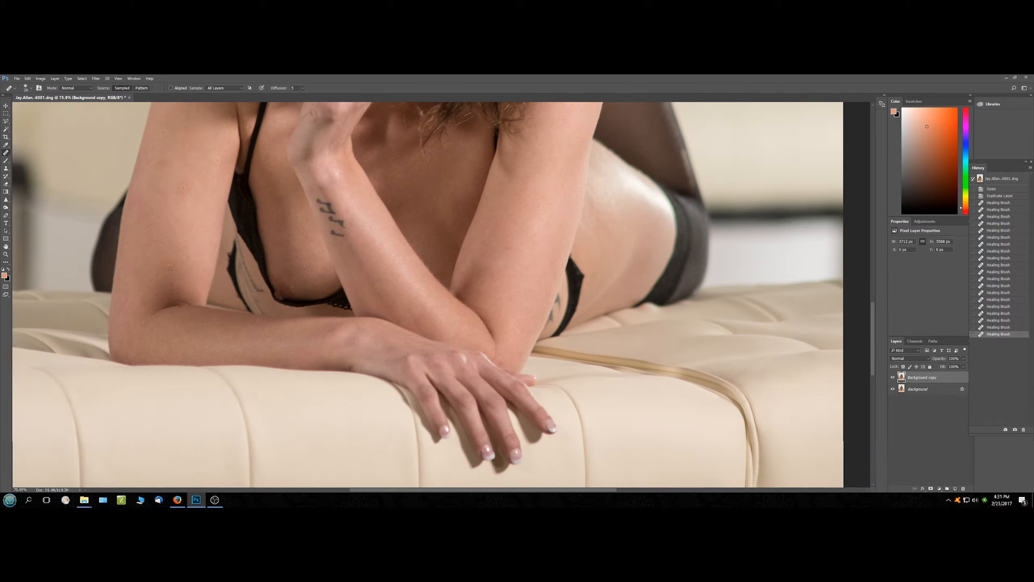
left_click(172, 182)
scroll(172, 182, "up", 4)
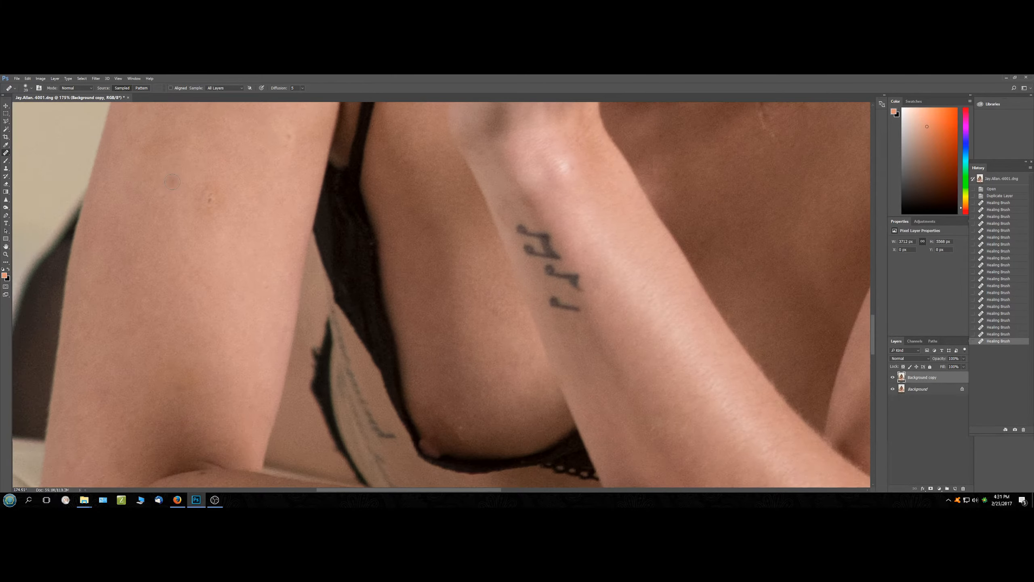
left_click(198, 201)
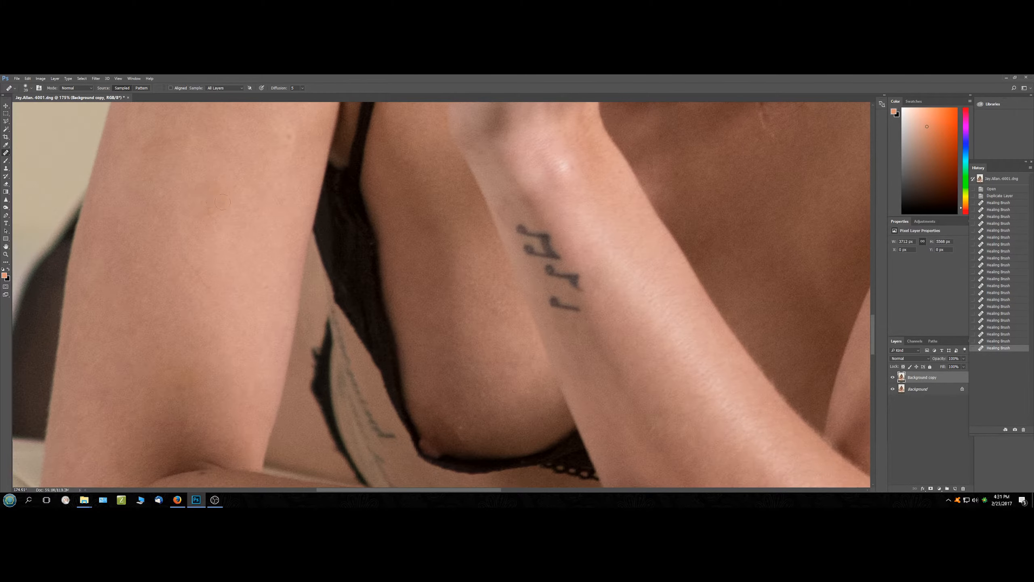
left_click(198, 194)
left_click(201, 192)
left_click(220, 179)
left_click(244, 163)
left_click(288, 137)
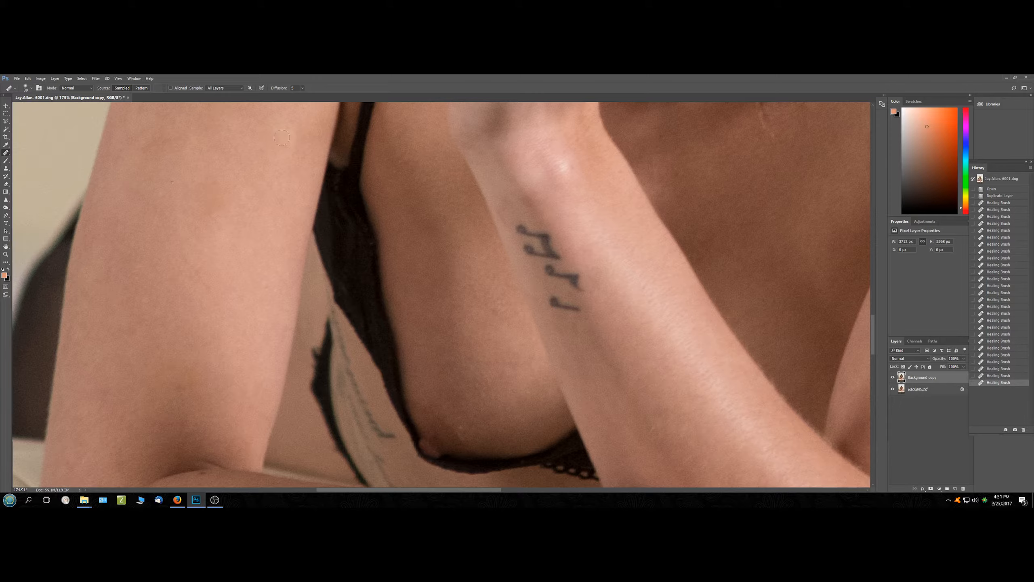
Heal the remaining faint marks near the outer edge of the same upper arm.
scroll(242, 187, "down", 2)
scroll(236, 189, "down", 1)
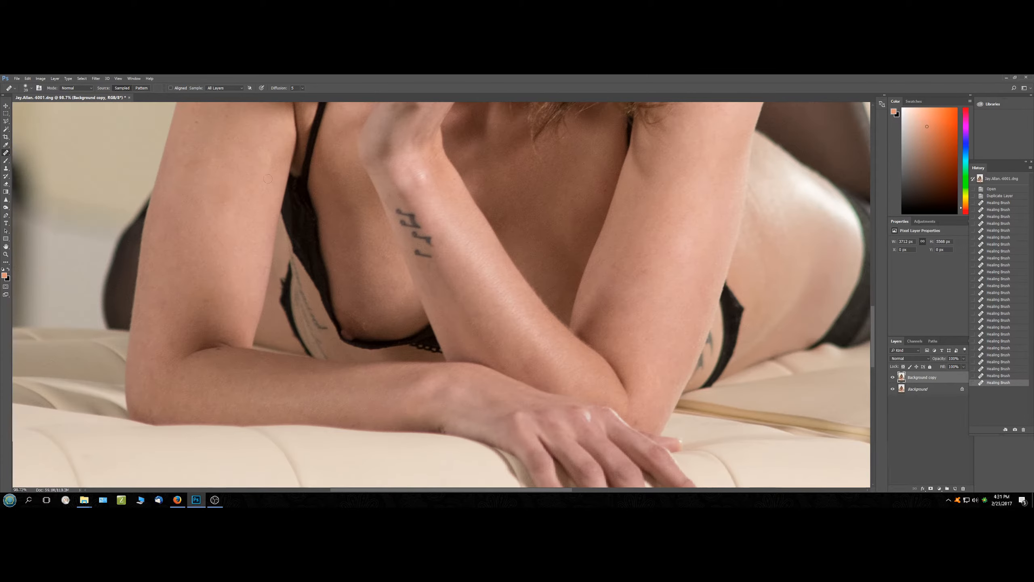
left_click(200, 165)
left_click(186, 162)
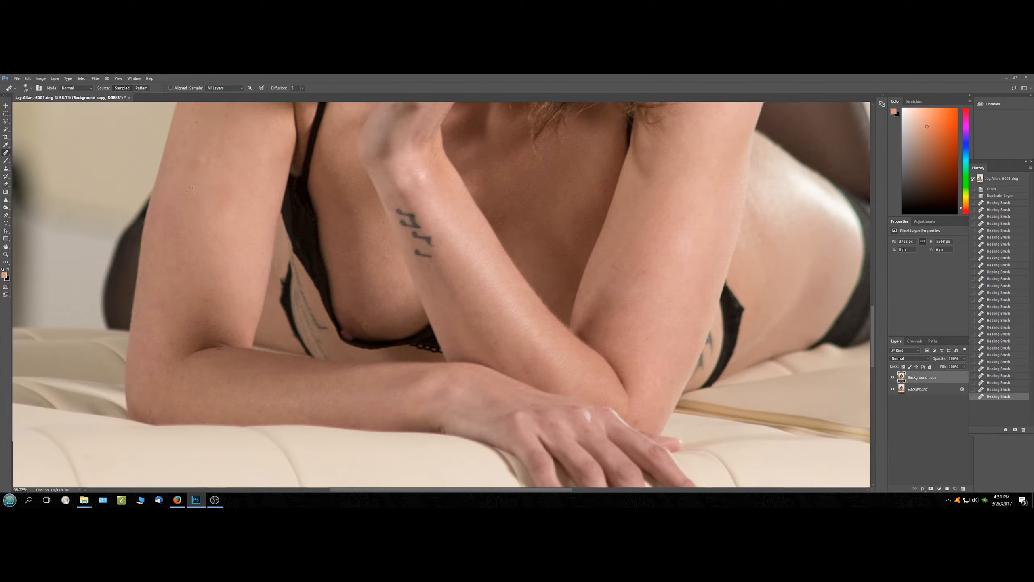
Heal the small spots across the middle of the upper arm on the photo's left side.
left_click(199, 225)
left_click(210, 236)
left_click(223, 248)
left_click(223, 226)
left_click(228, 225)
scroll(449, 228, "down", 6)
scroll(536, 232, "down", 2)
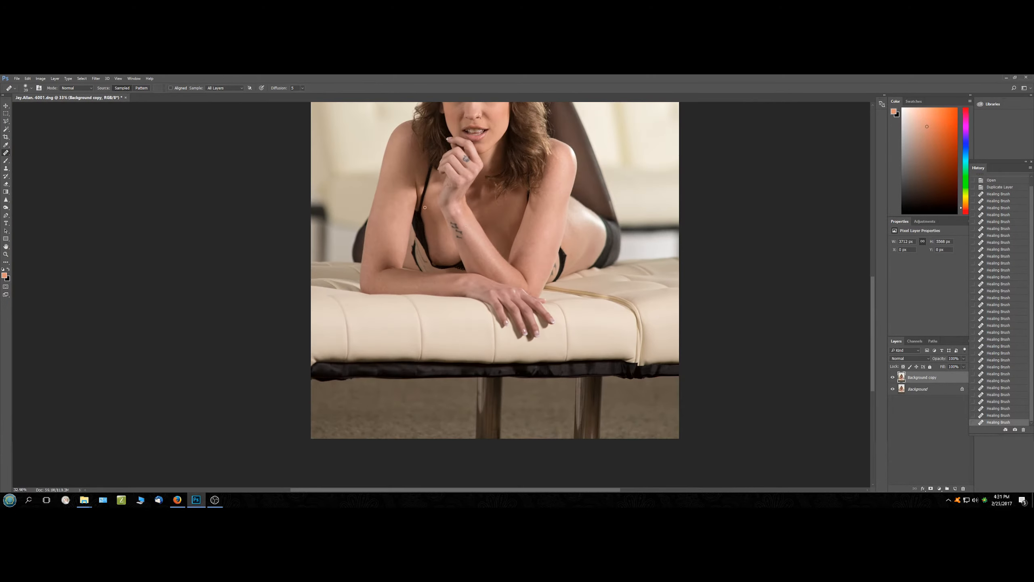
Use the Clone Stamp on the lower part of the raised forearm, just above the resting wrist.
scroll(590, 245, "up", 4)
scroll(607, 254, "up", 8)
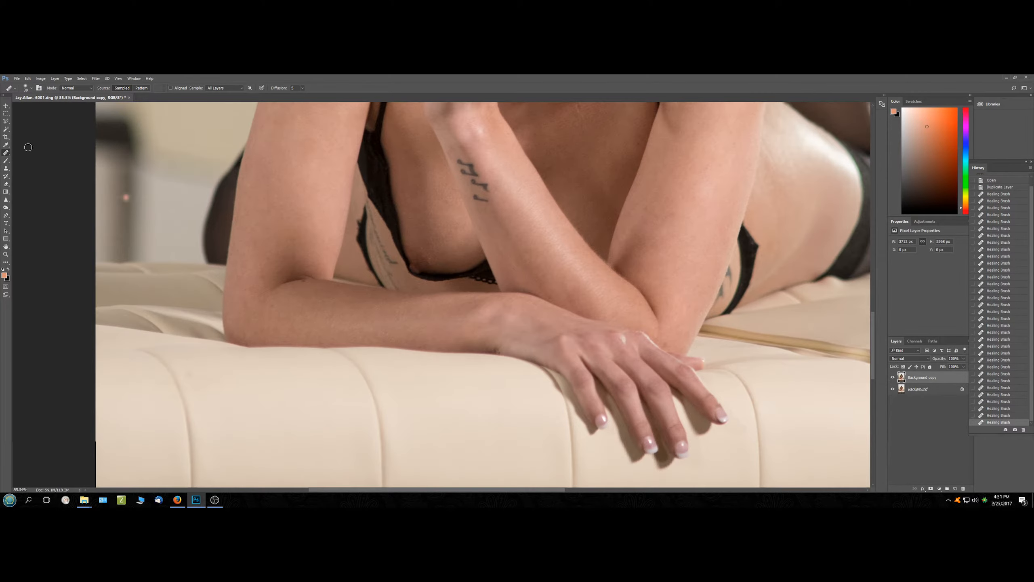
left_click(6, 169)
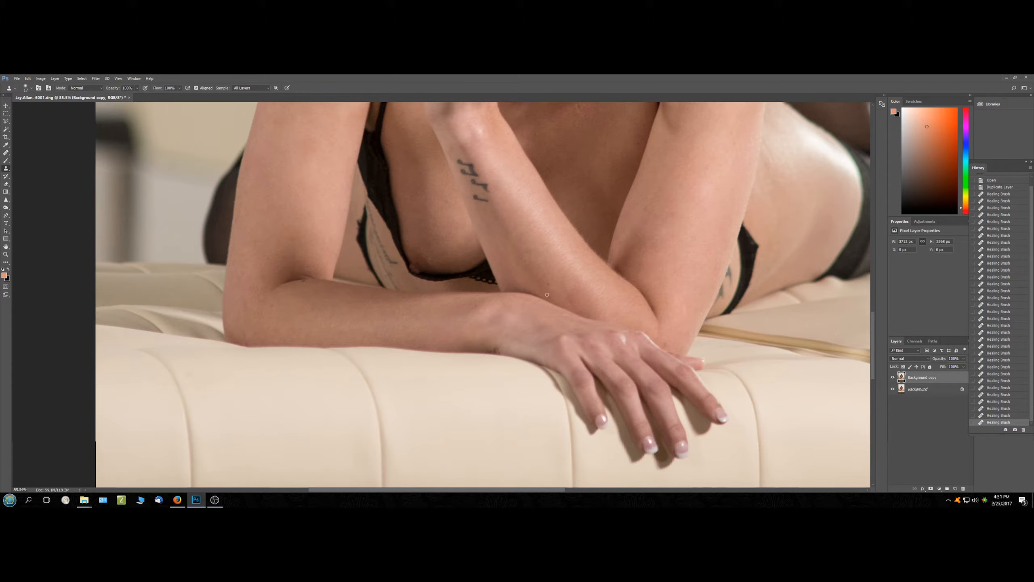
left_click(565, 291)
scroll(567, 289, "up", 3)
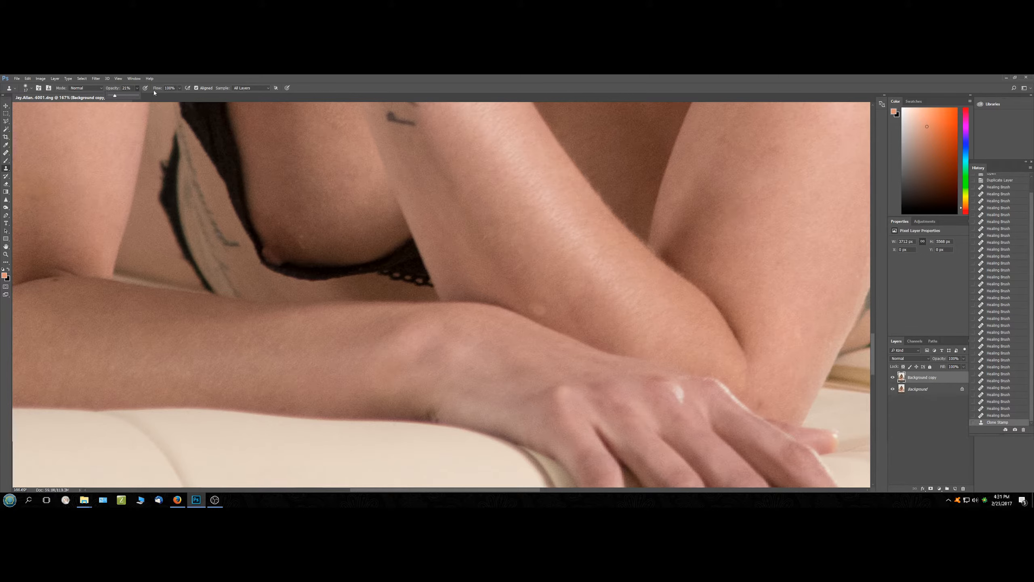
Set the Clone Stamp to 21% opacity and 13% flow with a slightly larger brush.
left_click_drag(180, 89, 117, 96)
left_click(31, 89)
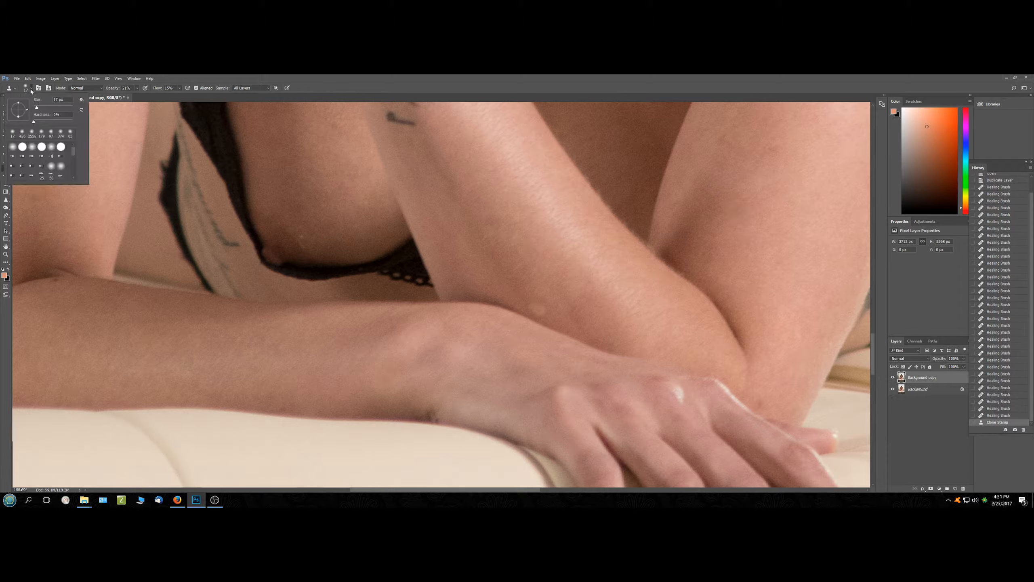
left_click(35, 124)
left_click_drag(37, 108, 39, 107)
Blend the light patch on the raised forearm above the resting wrist by cloning nearby skin over it.
left_click(521, 288)
left_click(532, 307)
left_click(536, 308)
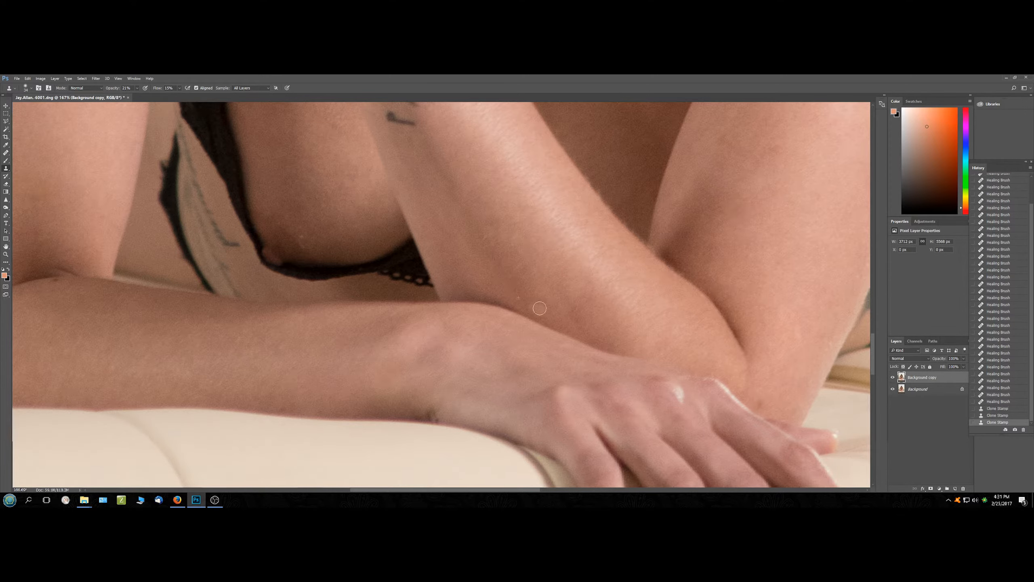
left_click(540, 311)
left_click(533, 307)
left_click(527, 306)
scroll(549, 293, "down", 3)
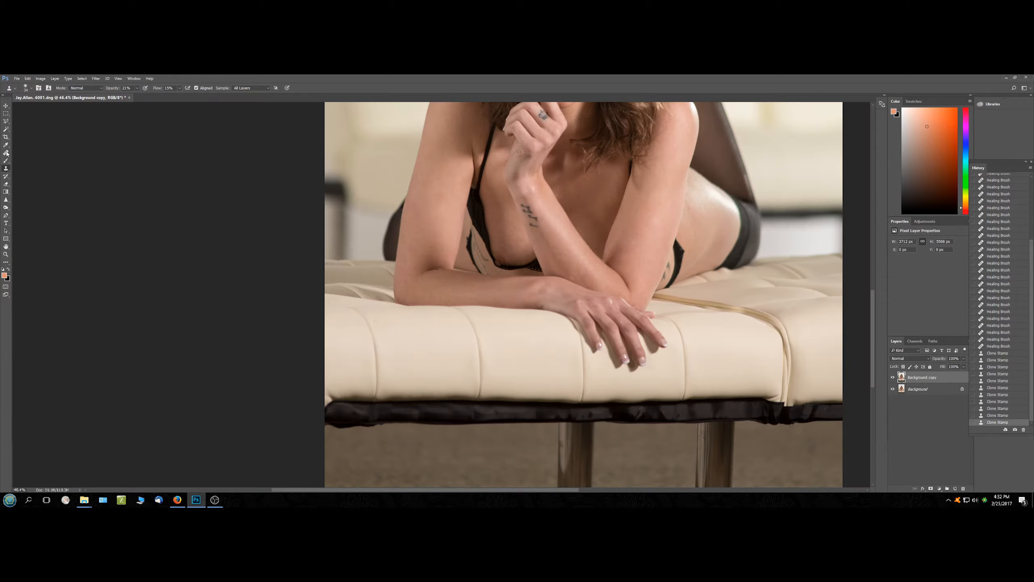
Heal the leftover patch on the raised forearm above the resting wrist with the Healing Brush.
key("j")
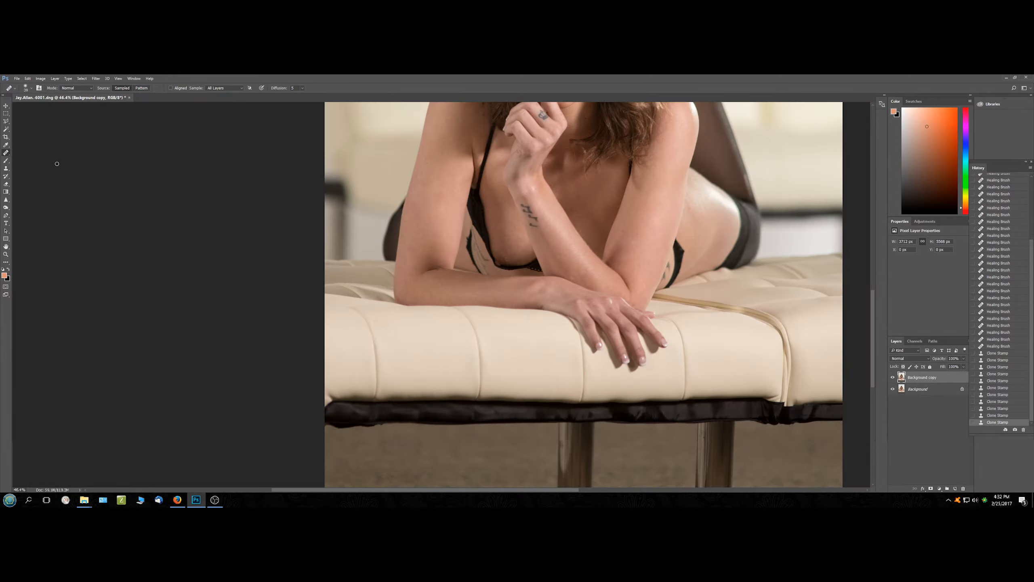
scroll(589, 272, "up", 5)
scroll(589, 272, "up", 3)
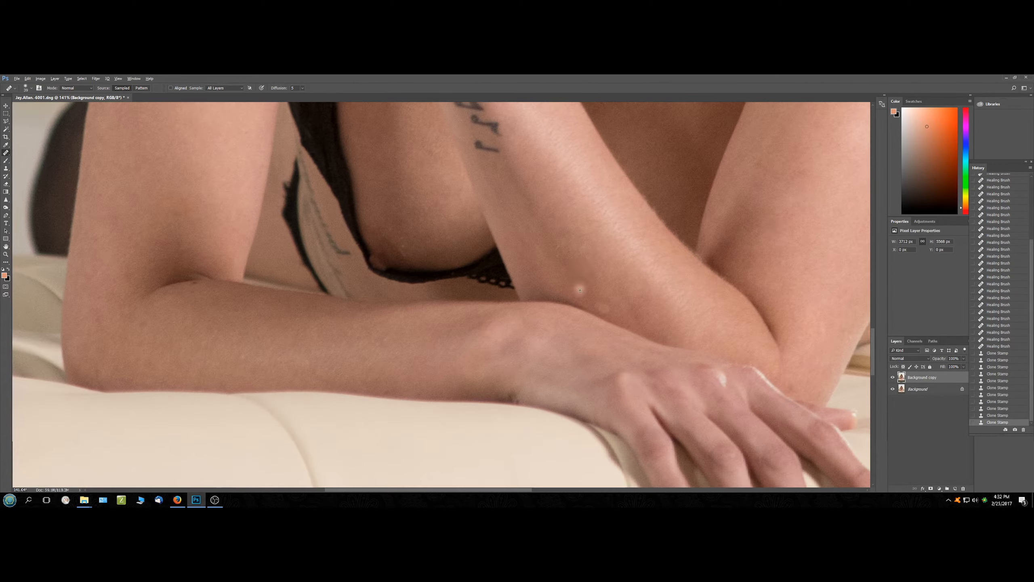
left_click(601, 304)
left_click(600, 306)
left_click(603, 308)
left_click(607, 312)
scroll(761, 284, "down", 6)
scroll(687, 281, "down", 3)
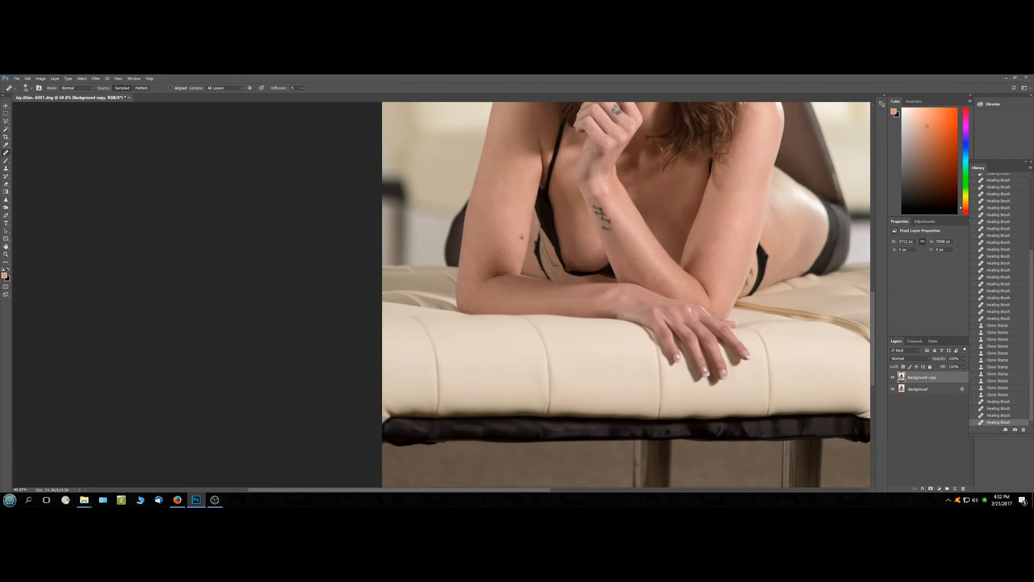
Heal the small blemish on the upper arm on the photo's right side, sampling clean skin beside it.
left_click_drag(486, 192, 483, 227)
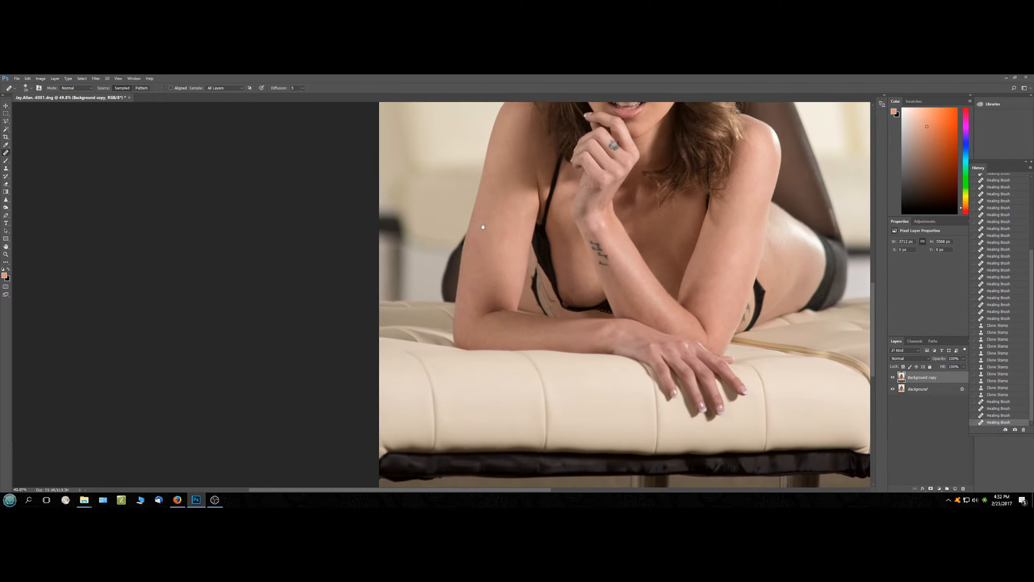
left_click(483, 326)
scroll(727, 385, "down", 3)
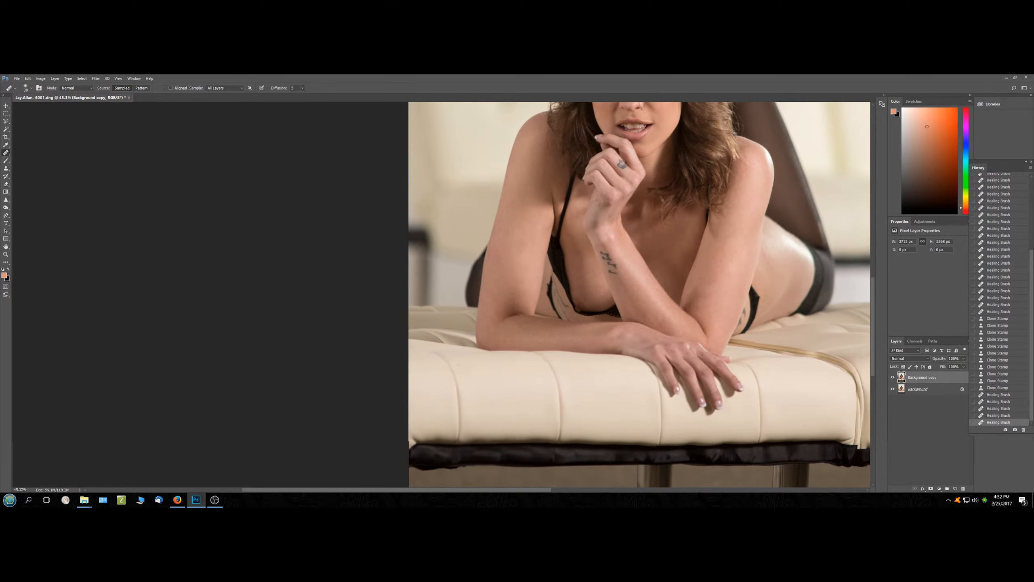
left_click_drag(594, 206, 495, 295)
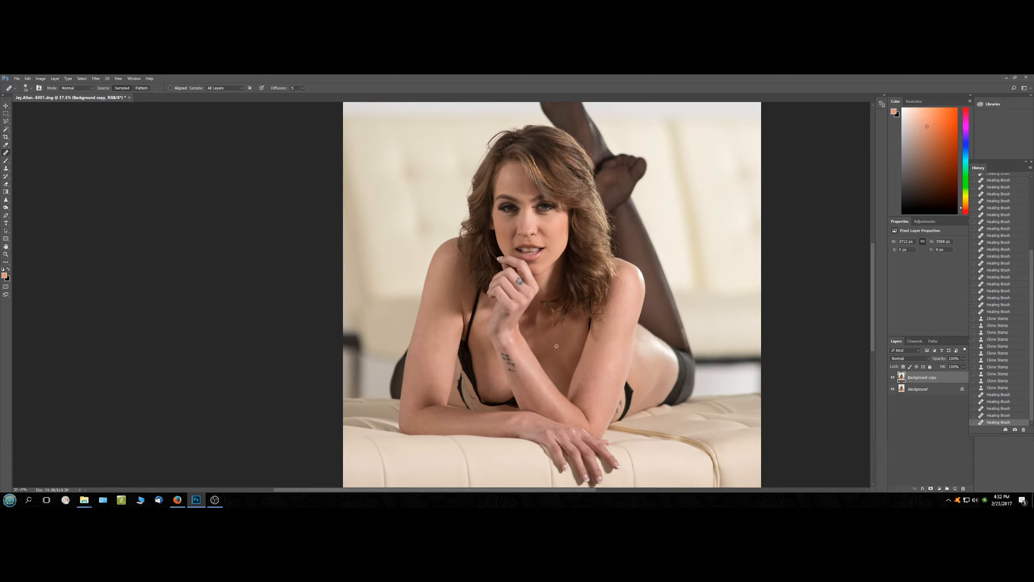
scroll(623, 387, "up", 2)
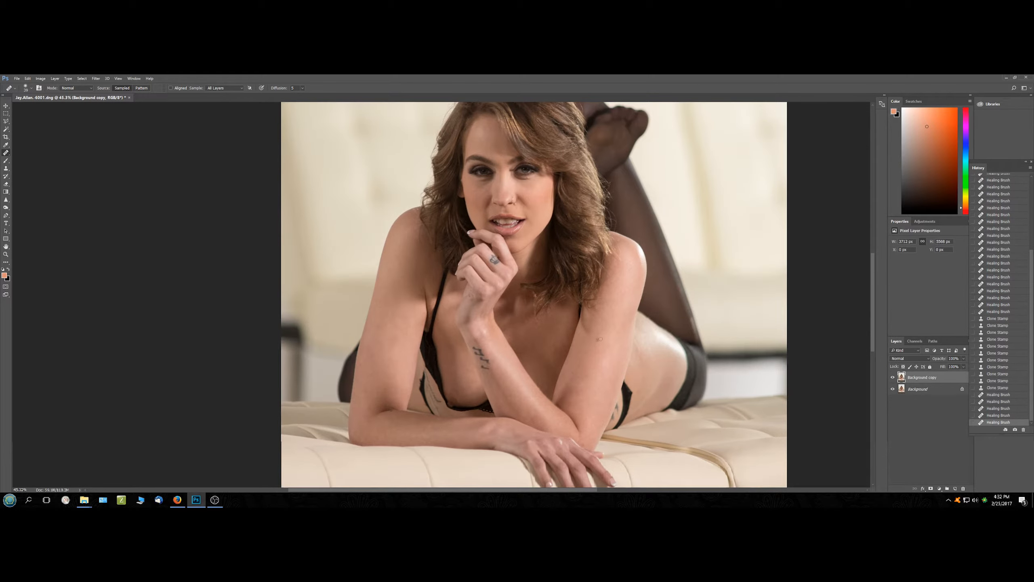
scroll(607, 343, "up", 3)
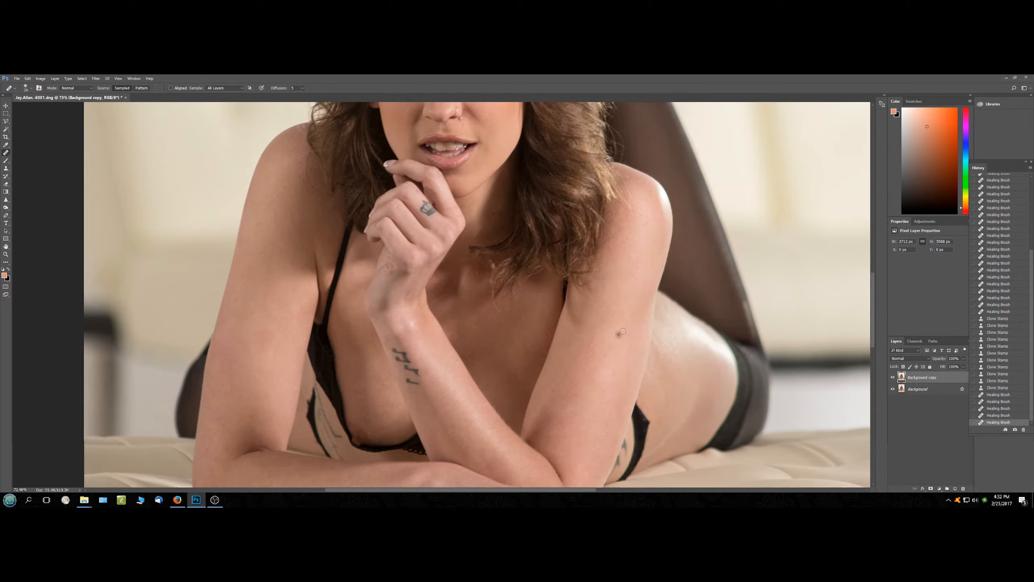
left_click(612, 336, "alt")
left_click(604, 377)
scroll(596, 348, "down", 2)
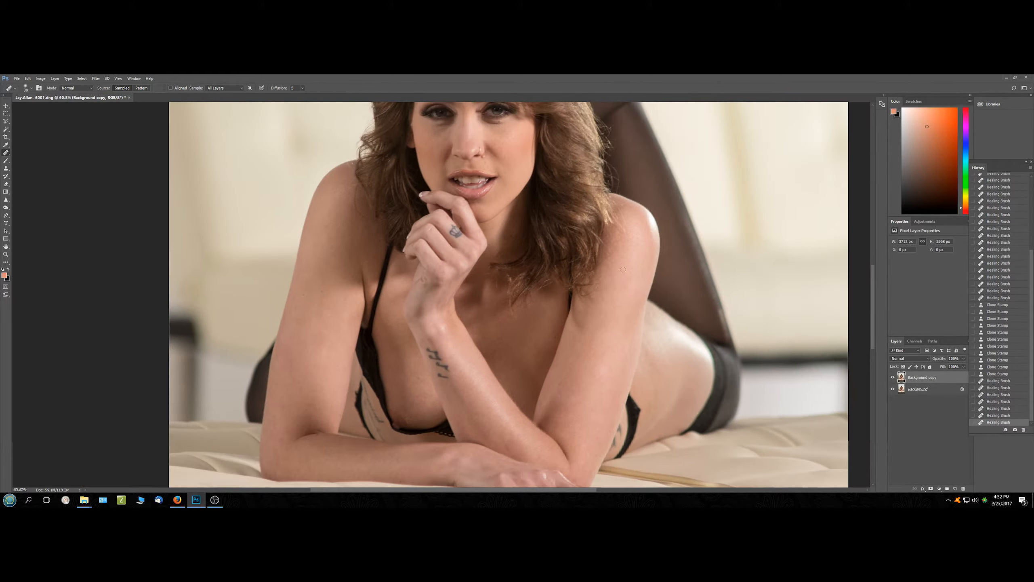
Heal the small spots on the shaded side of the neck between the raised hand and the hair.
scroll(503, 245, "up", 4)
mouse_move(503, 245)
left_mouse_down()
mouse_move(492, 228)
mouse_move(522, 231)
left_mouse_up()
left_click(520, 228)
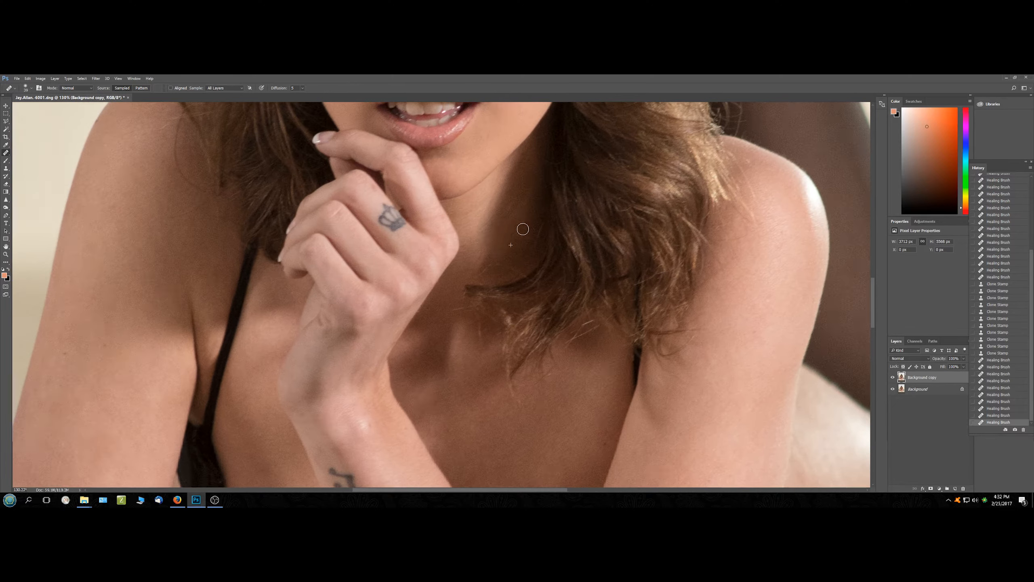
left_click(536, 203)
left_click(486, 228)
Heal the marks on the shoulder and upper arm on the photo's left side and a spot on the neck.
left_click(207, 278)
left_click(68, 351)
left_click(62, 354)
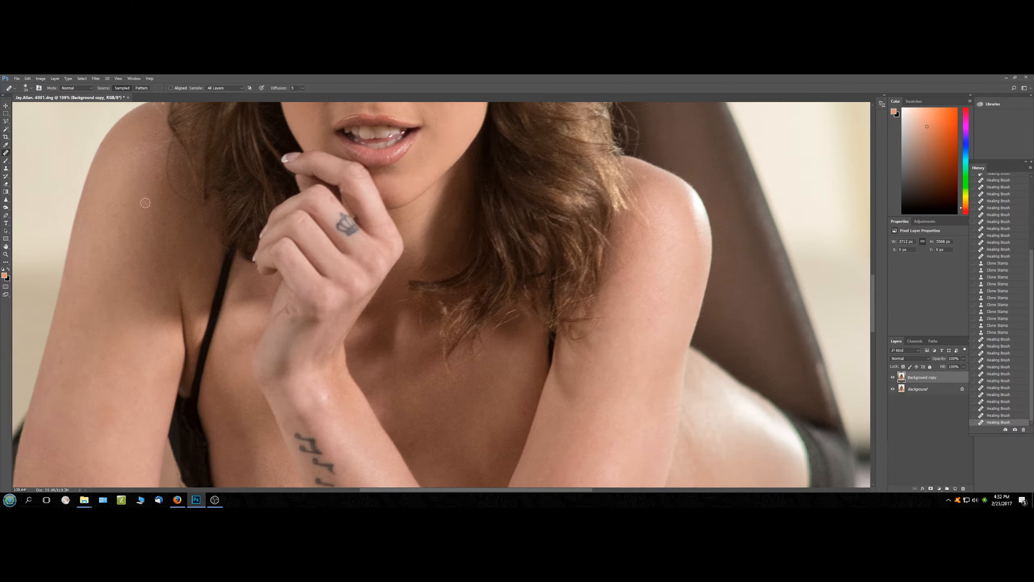
left_click(442, 212)
Heal the small blemishes on the cheek beside the nose ring and above the upper lip.
left_click_drag(432, 189, 369, 311)
left_click_drag(375, 194, 401, 249)
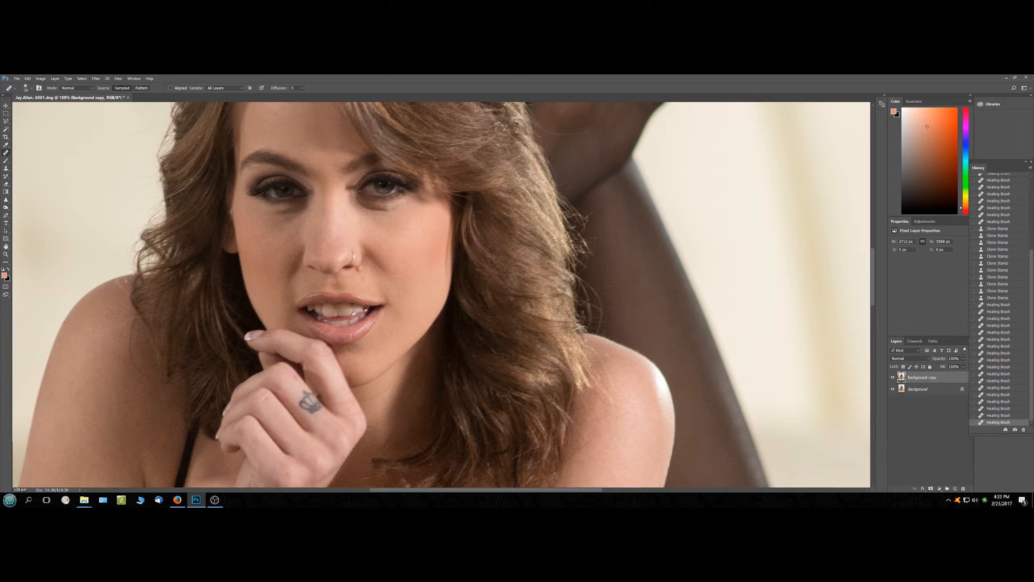
left_click(367, 278)
left_click(361, 269)
left_click(360, 269)
left_click(363, 263)
left_click(357, 271)
left_click(354, 289)
left_click(364, 277)
scroll(365, 285, "down", 4)
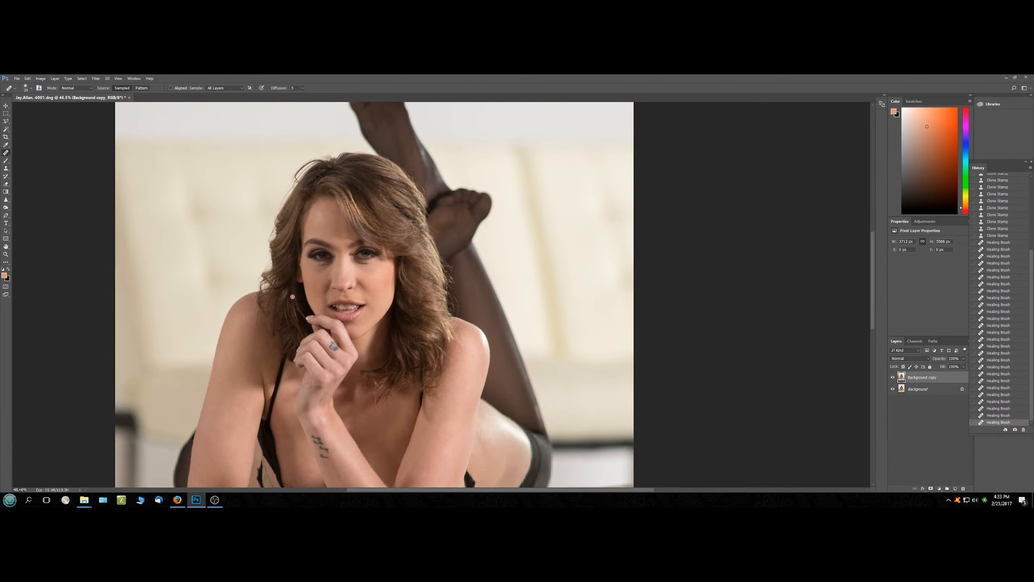
Step back in the history to before the last two healing strokes.
scroll(293, 296, "up", 2)
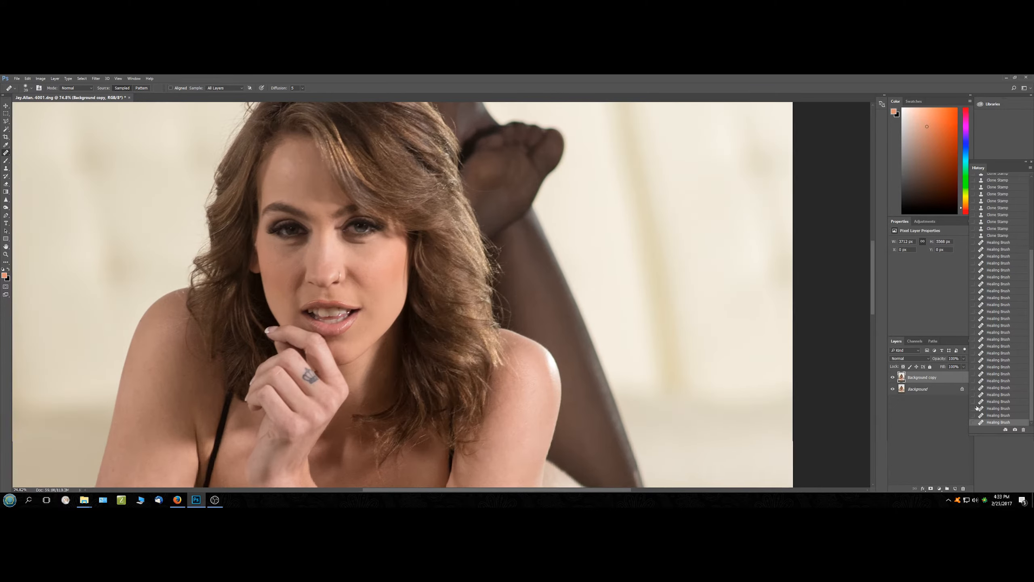
left_click(996, 416)
left_click(997, 408)
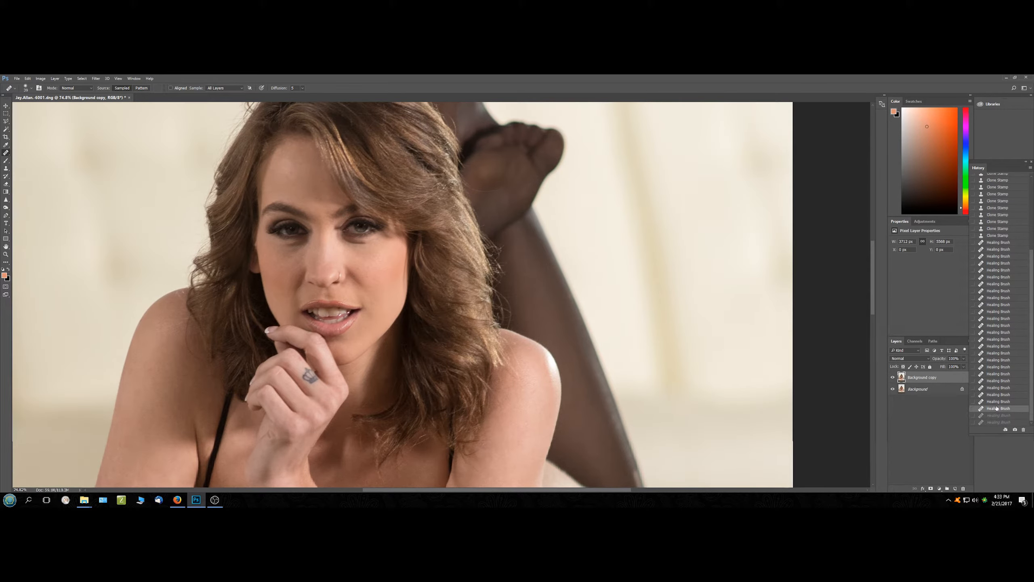
Heal the spots on the forehead and along the hairline on the photo's left side.
left_click(296, 187)
left_click(246, 163)
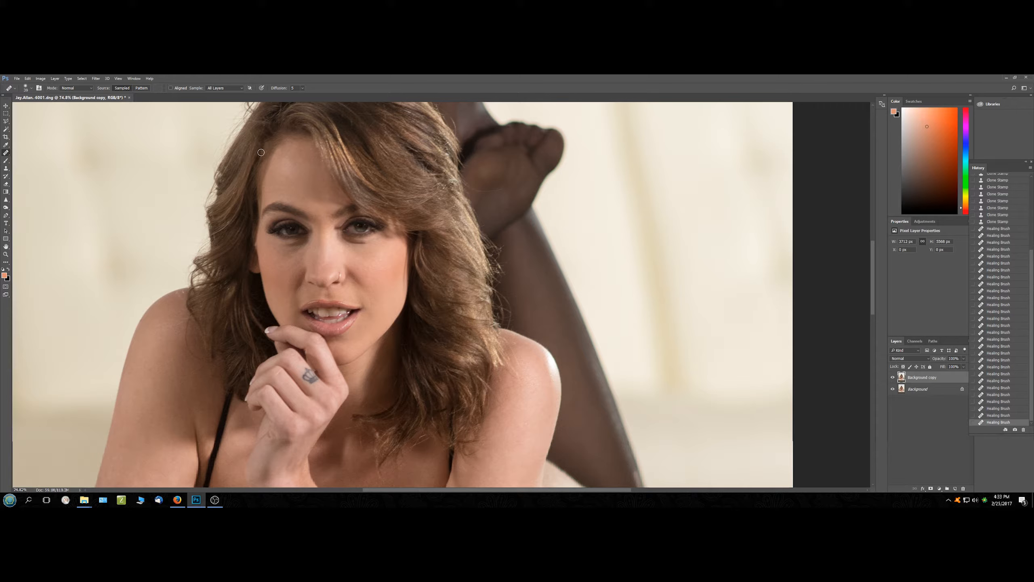
left_click(237, 183)
scroll(392, 385, "up", 1)
scroll(325, 232, "up", 1)
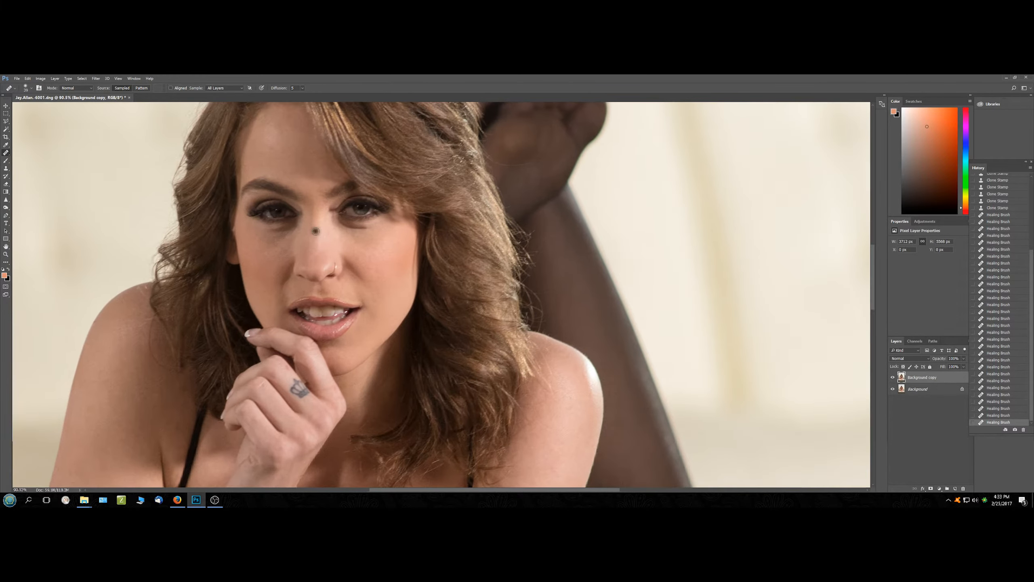
left_click_drag(275, 149, 300, 206)
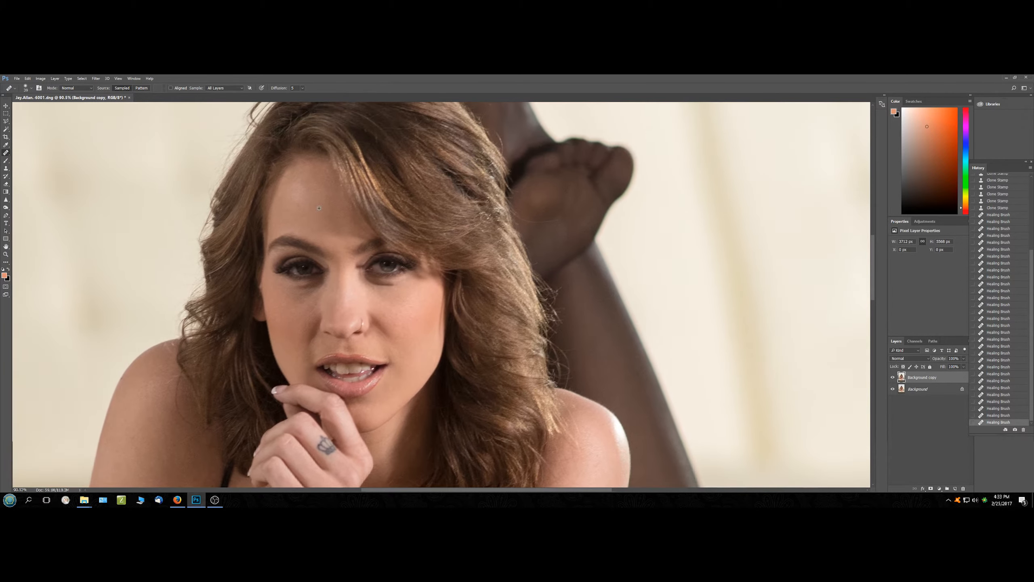
left_click(297, 205)
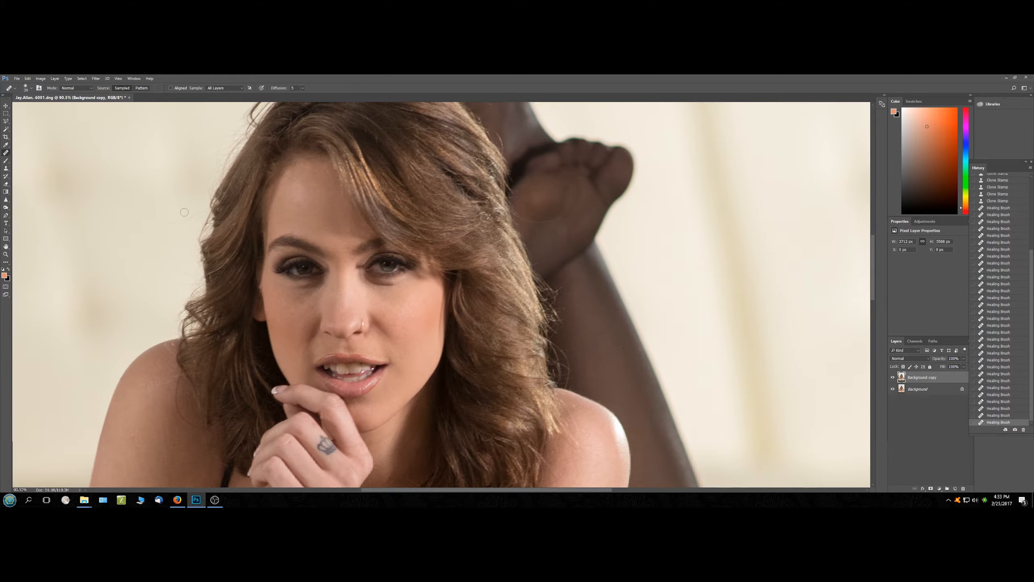
Choose the Clone Stamp and add a new empty layer above the healed background copy.
left_click(6, 168)
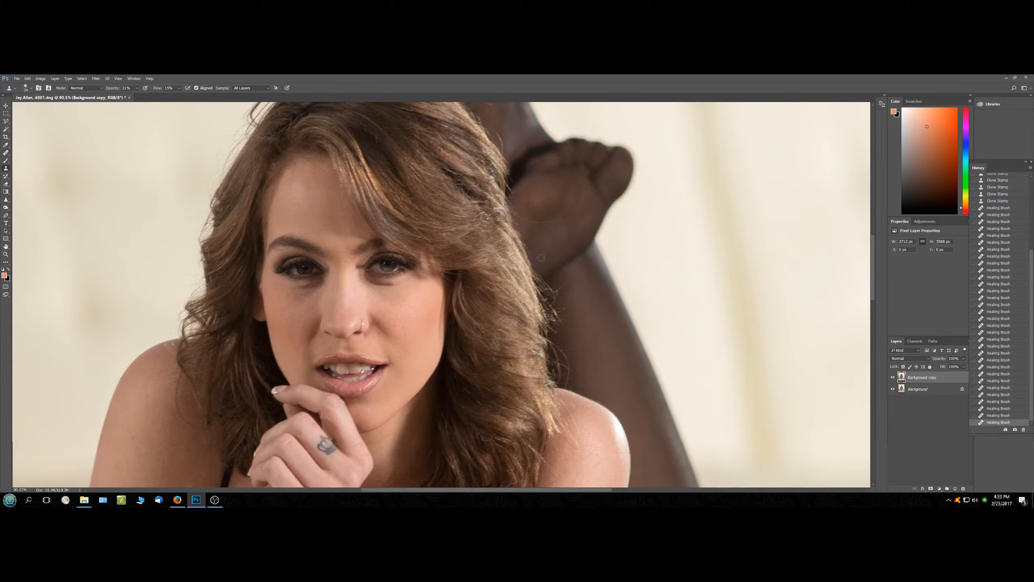
scroll(432, 297, "up", 2)
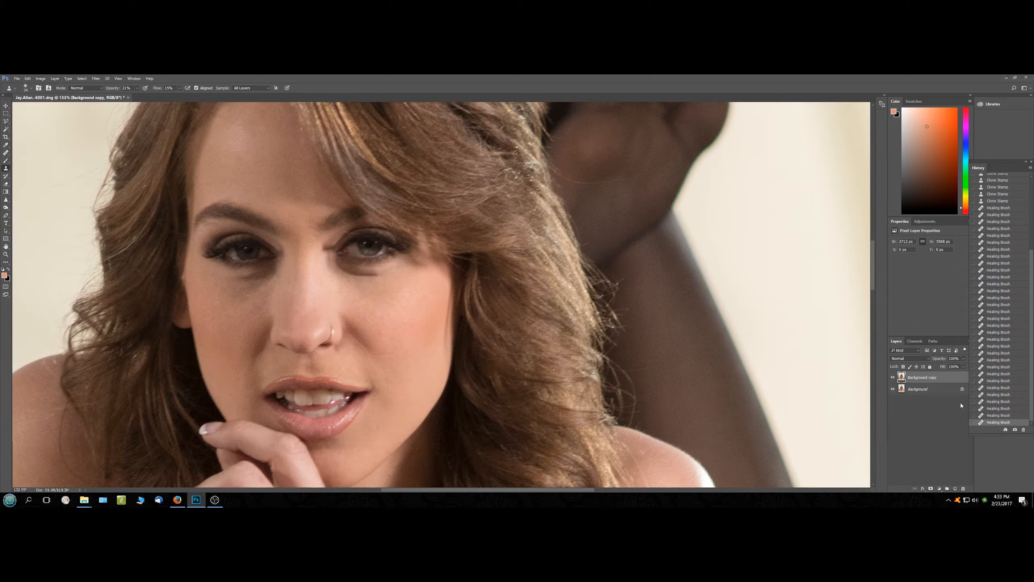
left_click(956, 488)
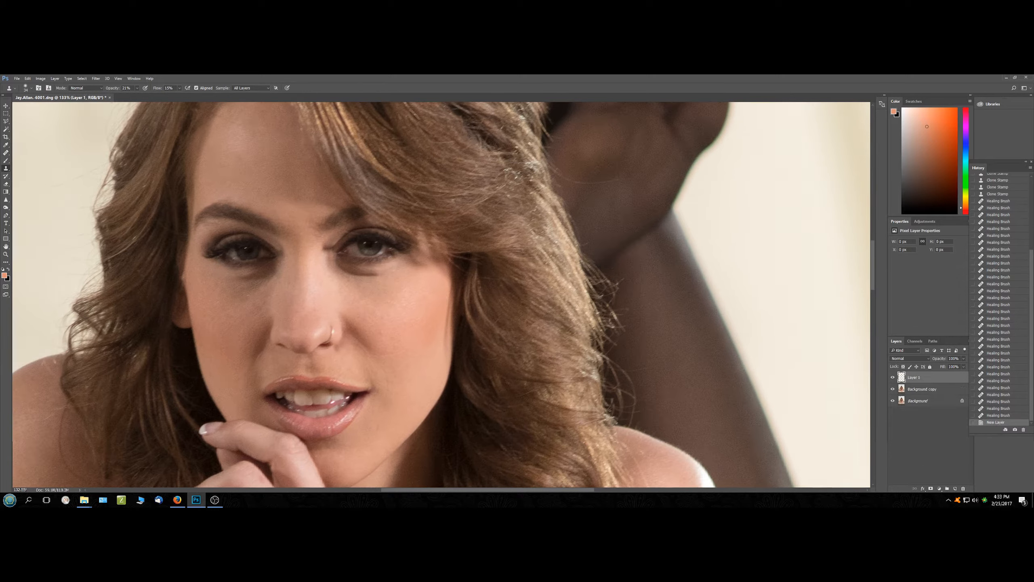
Soften the shadows under both eyes on the new layer by cloning nearby skin at 21% opacity and 13% flow.
left_click(371, 276, "alt")
left_click(392, 275)
left_click(388, 275)
left_click(367, 285)
left_click(349, 282)
left_click(227, 289)
left_click(222, 295)
left_click(227, 301)
Duplicate all three layers together: the under-eye layer, the healed copy and the original background.
scroll(384, 323, "down", 2)
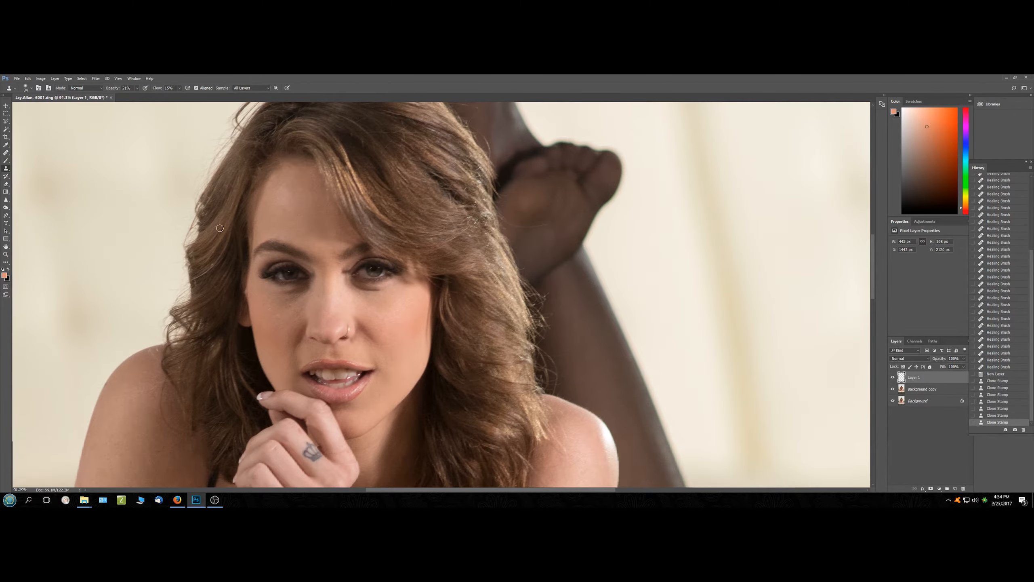
scroll(499, 317, "down", 1)
scroll(498, 317, "down", 3)
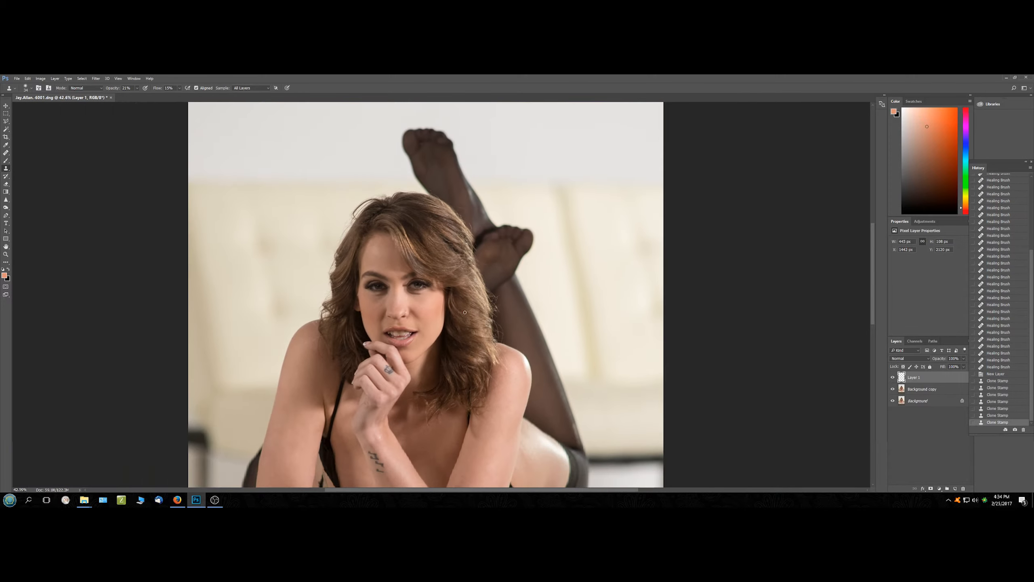
scroll(452, 323, "down", 2)
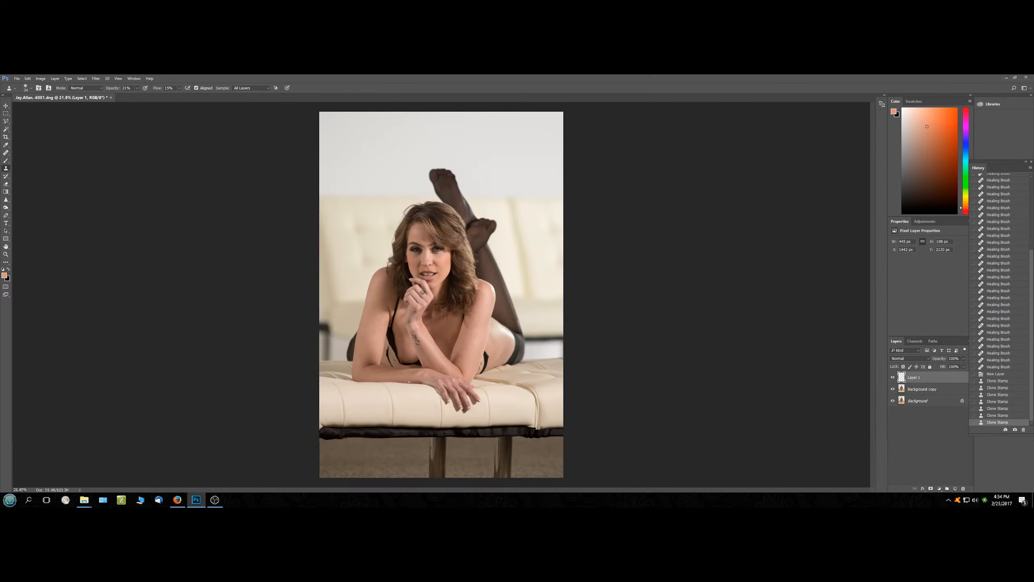
scroll(436, 329, "up", 1)
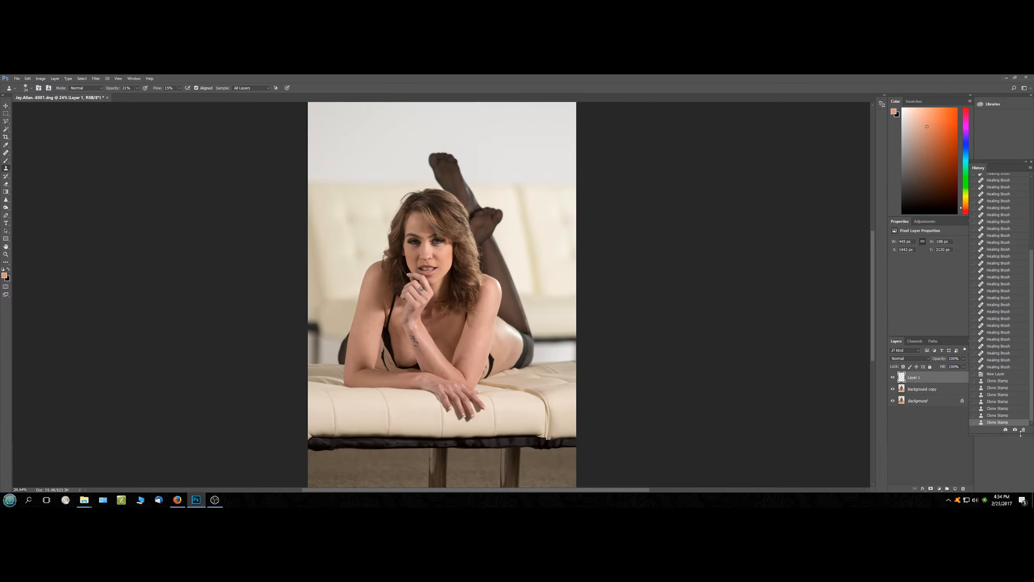
left_click(925, 401, "shift")
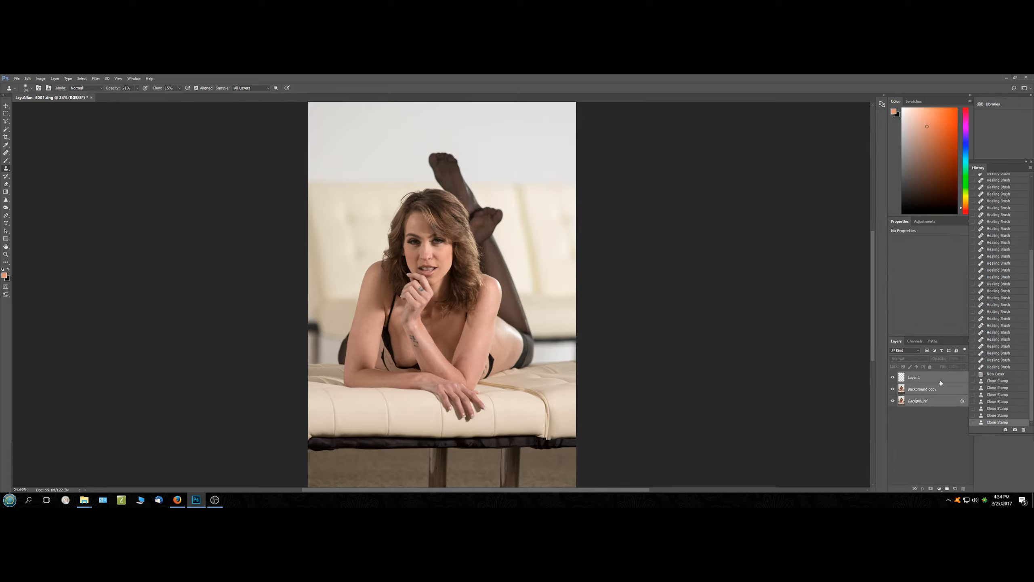
left_click_drag(926, 401, 955, 488)
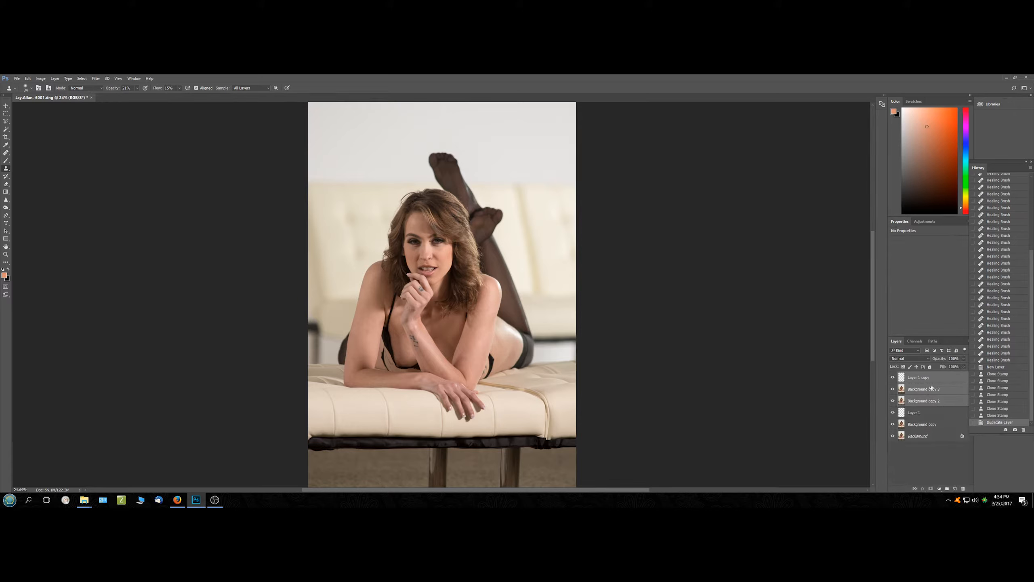
Merge the three duplicated layers into one layer and rename it "Merged 1".
right_click(933, 389)
left_click(749, 395)
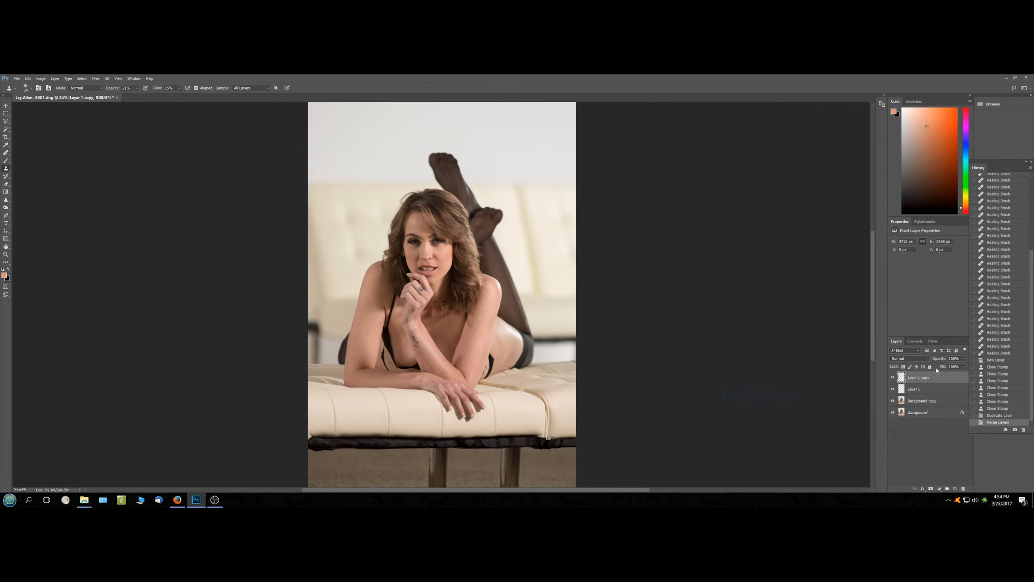
double_click(913, 378)
key("BackSpace")
type("Merged 1")
key("Return")
Save the portrait as a Photoshop PSD file with its layers in the work-in-progress folder.
key("ctrl+shift+s")
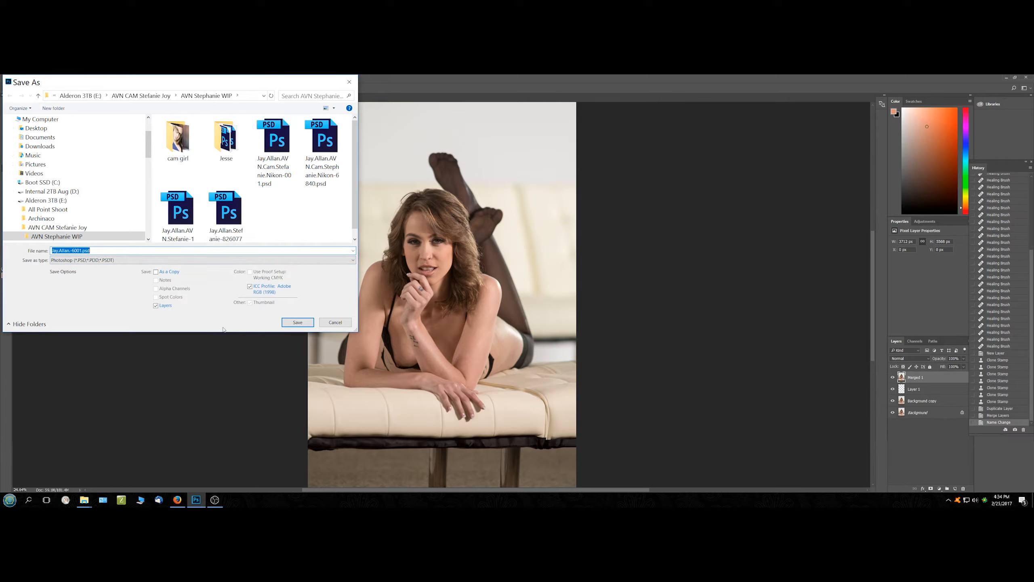
left_click(291, 325)
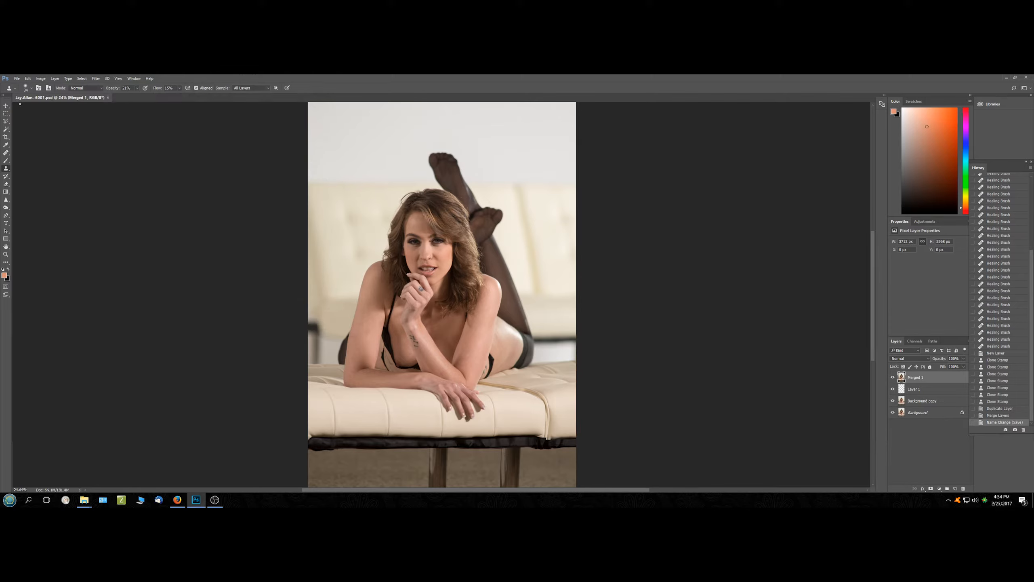
scroll(341, 297, "up", 1)
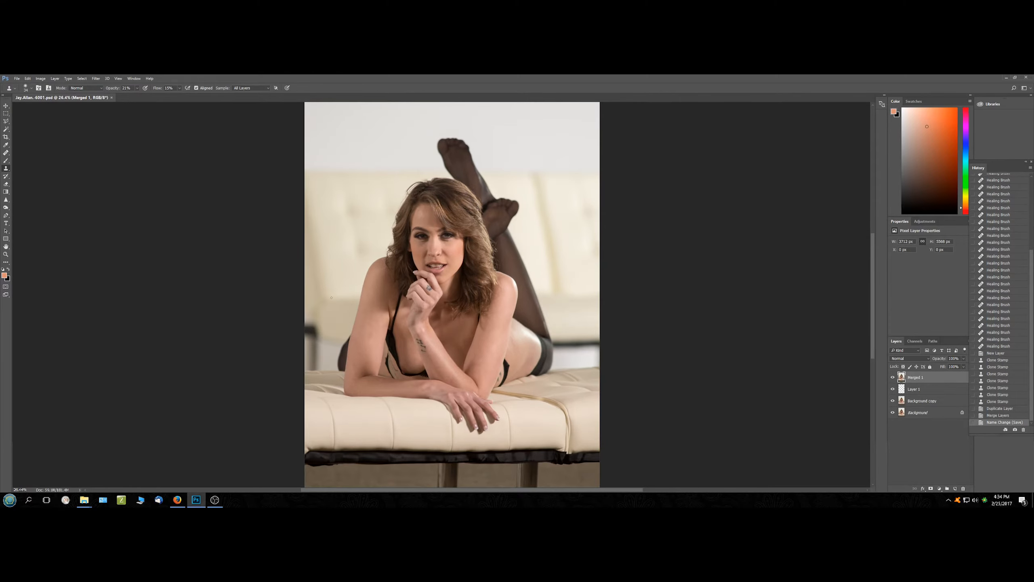
scroll(331, 297, "down", 1)
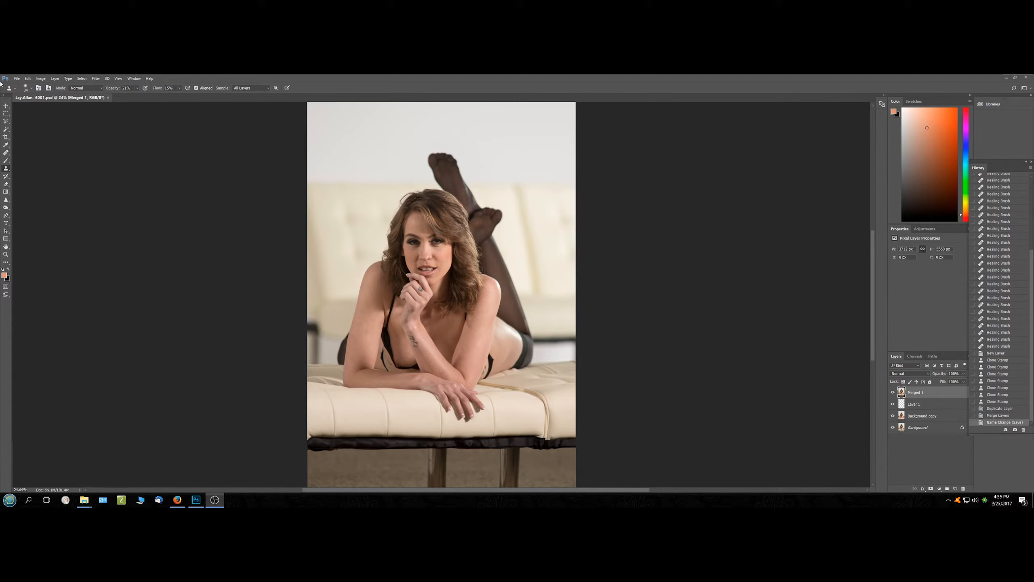
Add a new empty layer above Merged 1.
scroll(416, 258, "up", 7)
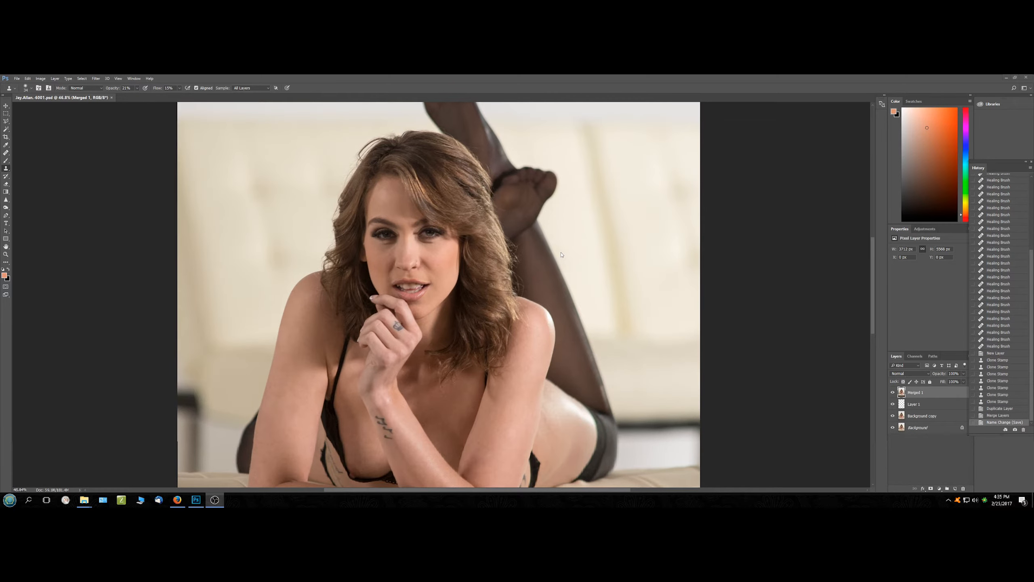
scroll(535, 251, "down", 1)
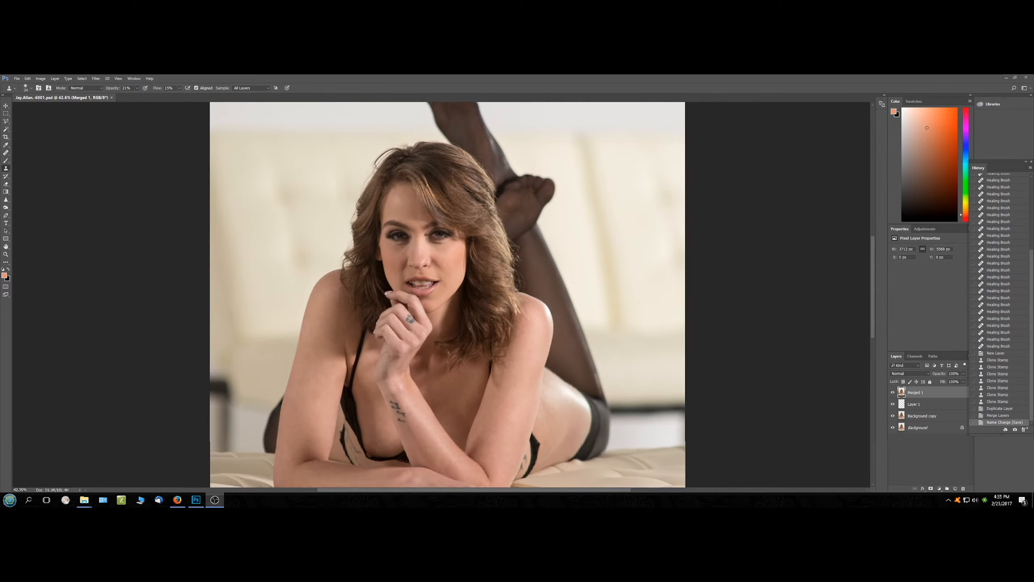
left_click(956, 488)
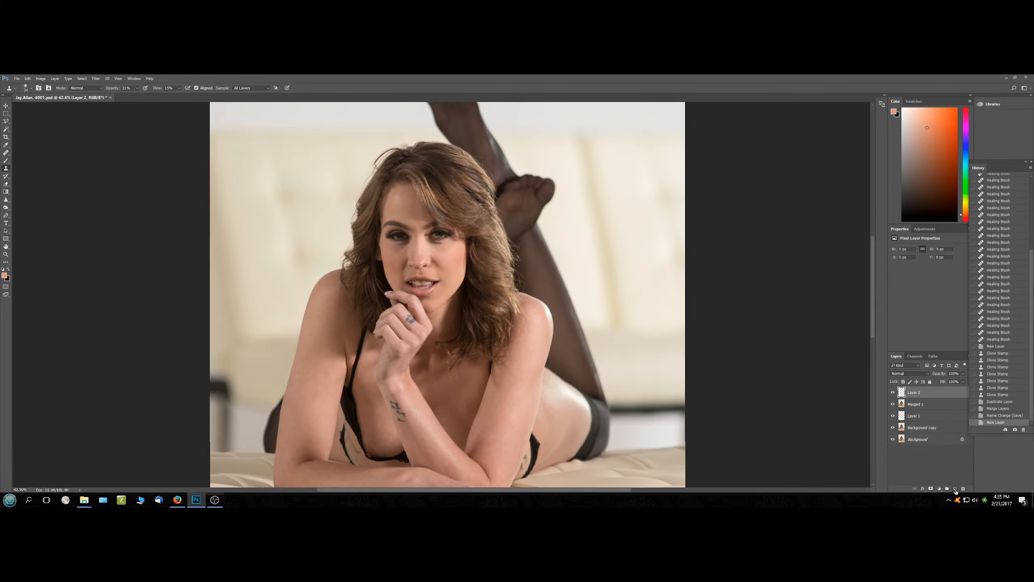
scroll(388, 223, "up", 3)
left_click_drag(389, 223, 389, 317)
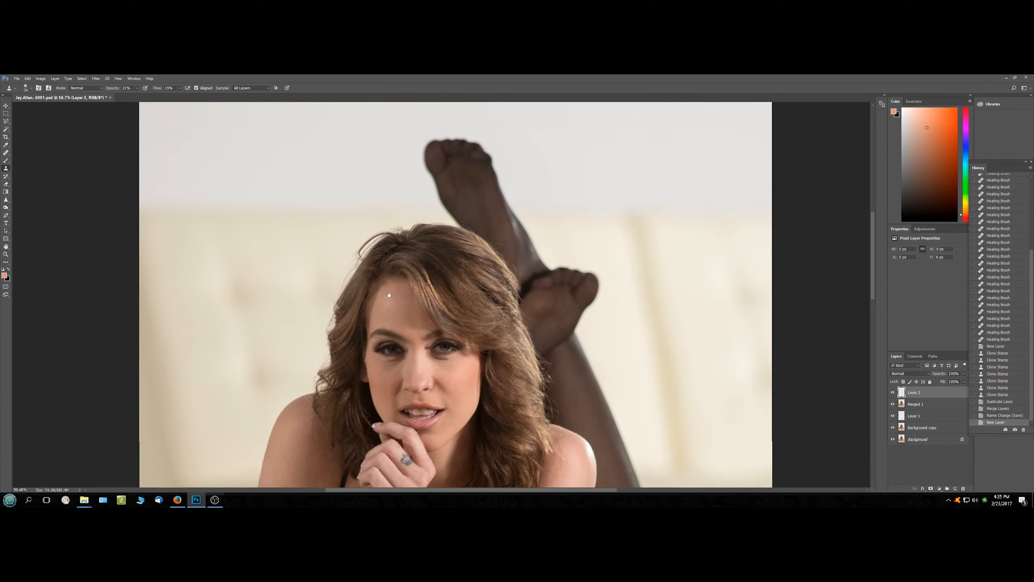
scroll(312, 233, "up", 5)
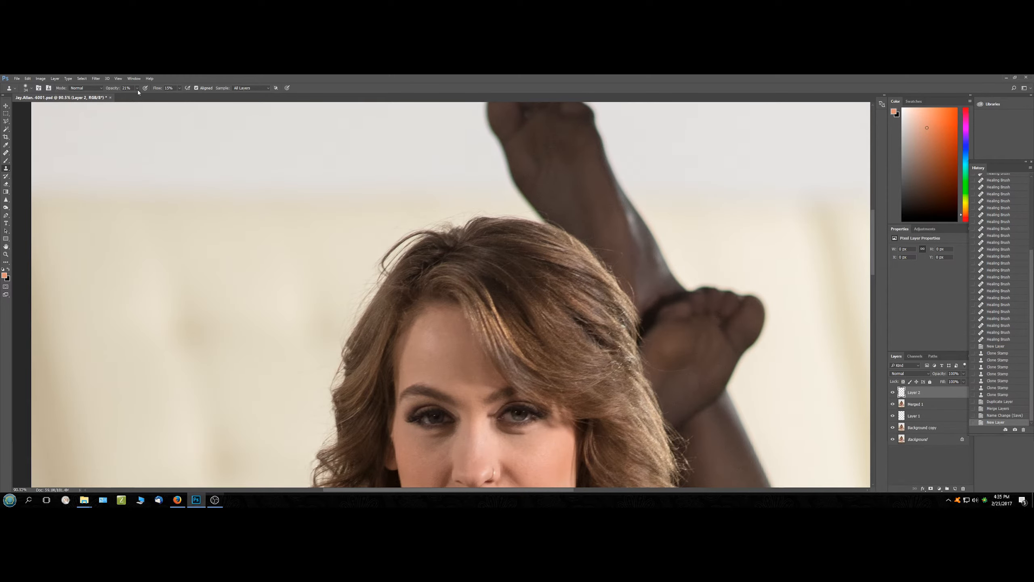
Clone nearby background over the stray hairs around the top of the head, using higher opacity and flow and a larger soft brush.
left_click(179, 89)
left_click_drag(177, 95, 200, 96)
left_click(29, 88)
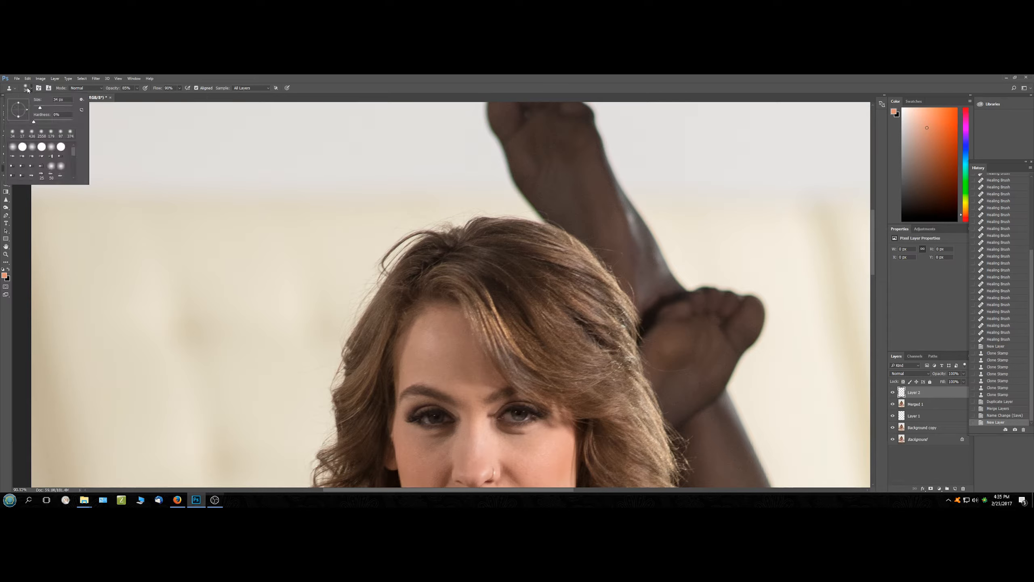
left_click(45, 108)
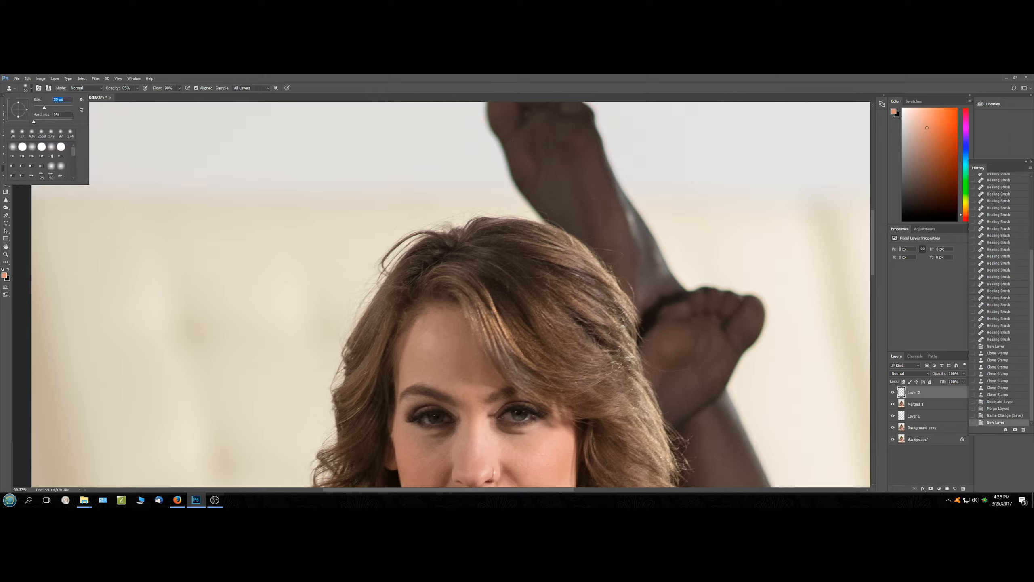
left_click(357, 256, "alt")
mouse_move(381, 269)
left_mouse_down()
mouse_move(413, 235)
mouse_move(390, 251)
mouse_move(384, 272)
mouse_move(371, 267)
mouse_move(412, 230)
mouse_move(390, 240)
mouse_move(441, 214)
mouse_move(403, 236)
mouse_move(438, 231)
mouse_move(380, 242)
mouse_move(402, 239)
mouse_move(350, 316)
mouse_move(332, 323)
mouse_move(332, 310)
mouse_move(377, 283)
mouse_move(408, 234)
mouse_move(396, 243)
mouse_move(410, 237)
mouse_move(390, 250)
mouse_move(479, 210)
mouse_move(453, 225)
left_mouse_up()
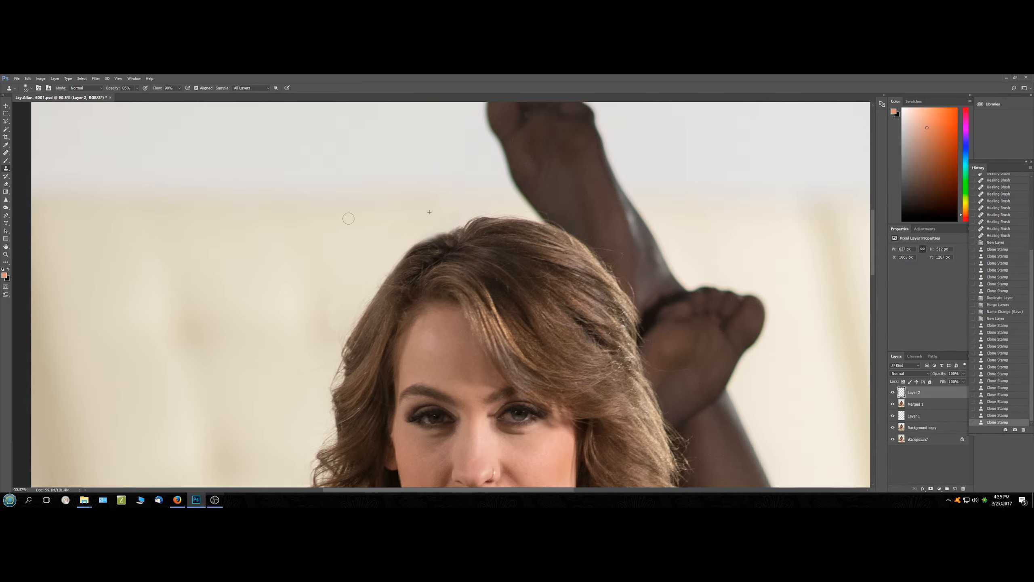
scroll(468, 257, "down", 5)
scroll(447, 273, "down", 2)
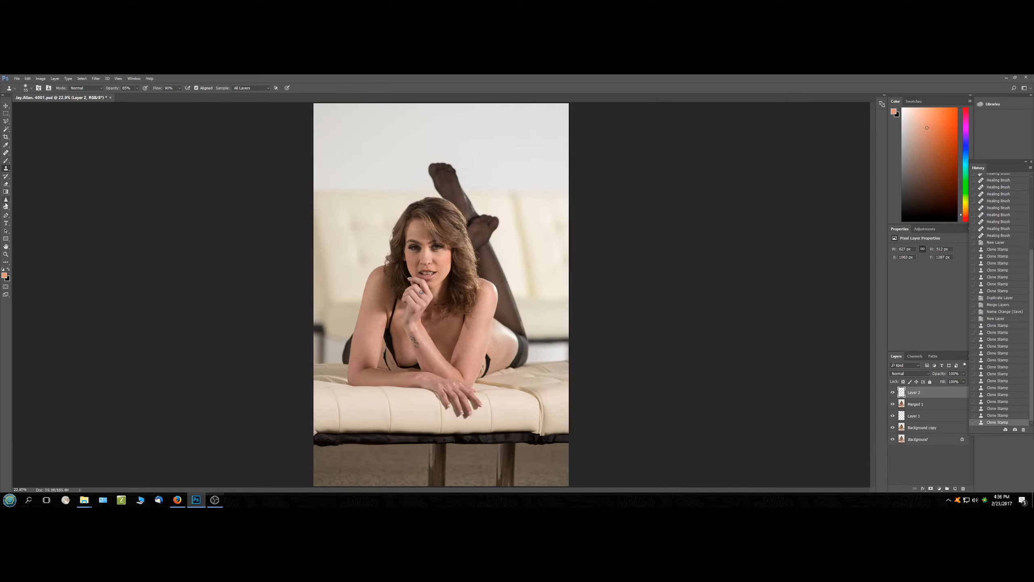
Erase the cloned background overlapping the hair's upper edge with a small eraser at 50% opacity and 50% flow.
left_click(6, 183)
scroll(436, 186, "up", 3)
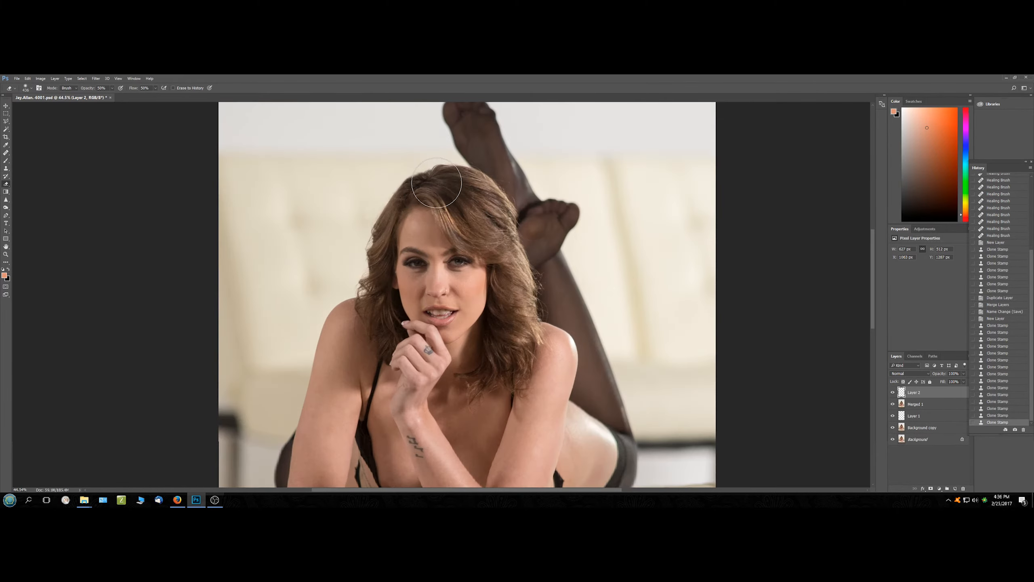
scroll(437, 186, "up", 3)
left_click(25, 88)
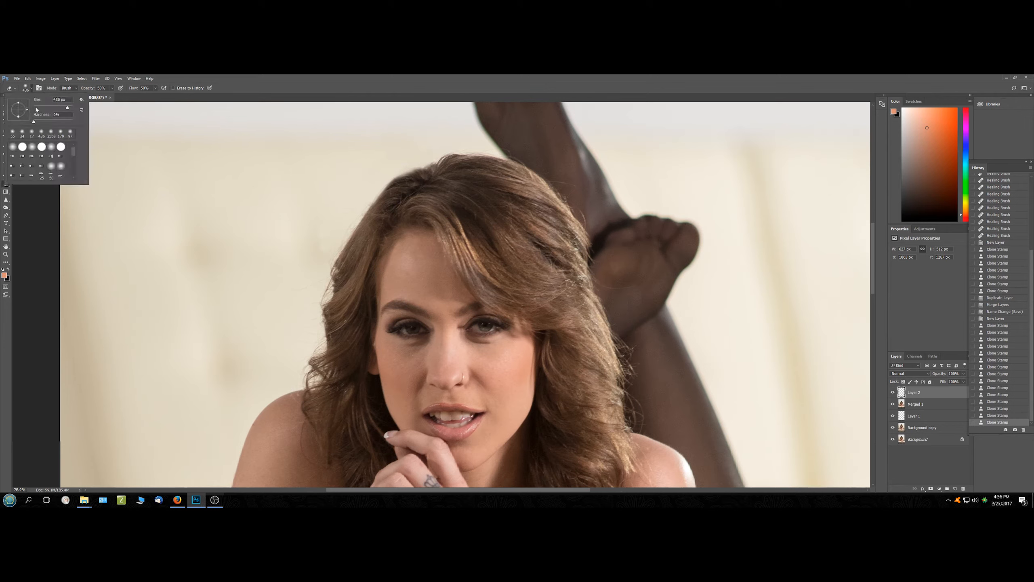
left_click_drag(51, 107, 46, 107)
left_click(435, 167)
left_click_drag(434, 167, 424, 177)
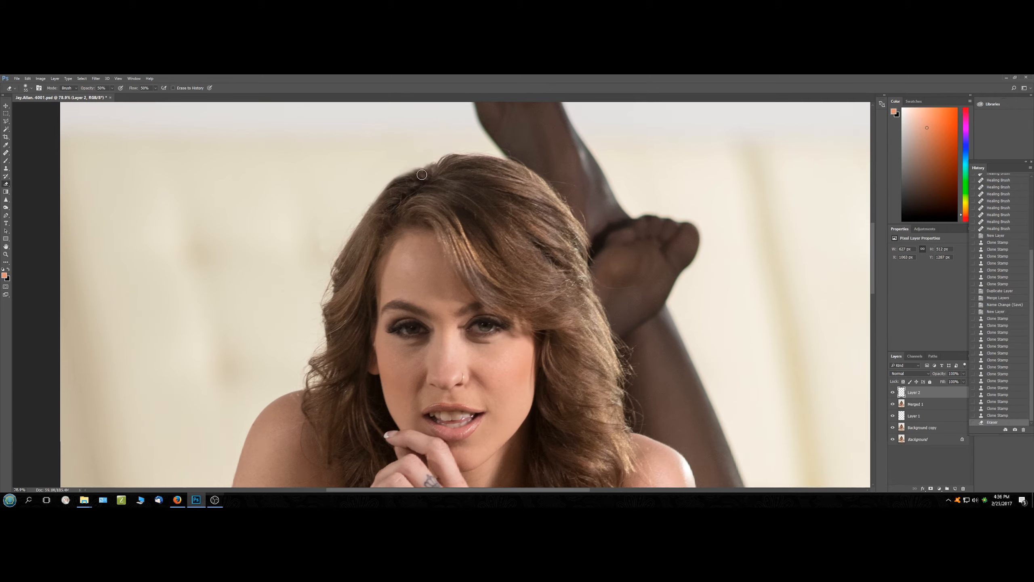
left_click(424, 169)
left_click(421, 171)
left_click(420, 173)
left_click(419, 174)
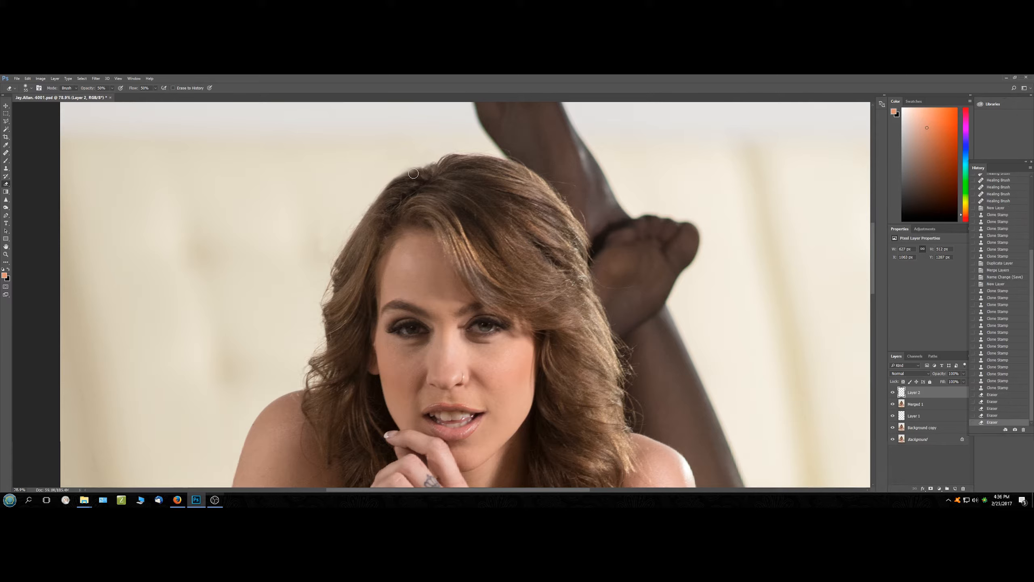
left_click(414, 174)
left_click(413, 172)
left_click(418, 172)
left_click(418, 172)
left_click(415, 173)
left_click(409, 175)
left_click(409, 175)
left_click(408, 174)
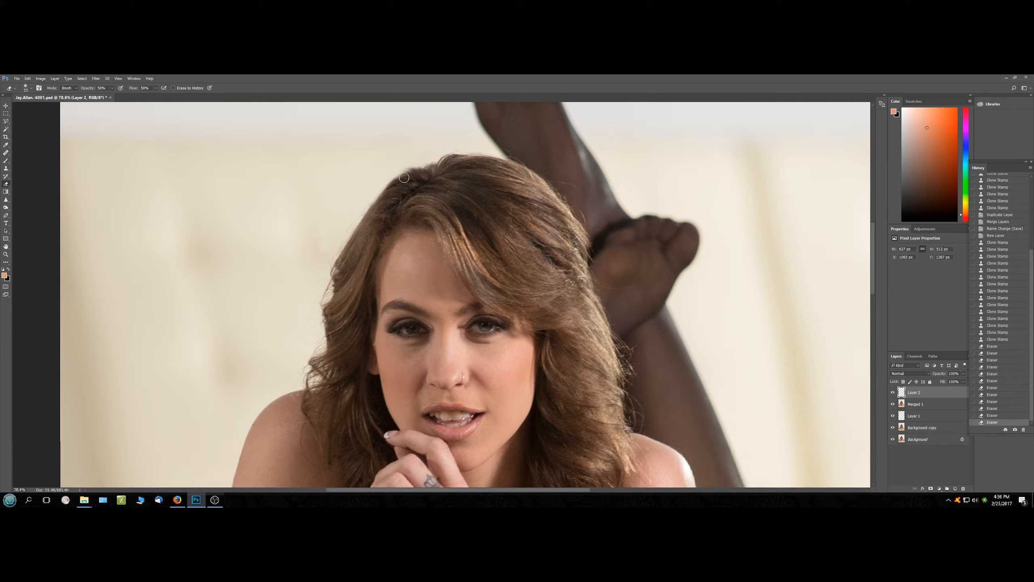
left_click(409, 174)
left_click(409, 175)
left_click(404, 177)
left_click(401, 179)
left_click(407, 176)
left_click(416, 173)
left_click(424, 171)
left_click(431, 170)
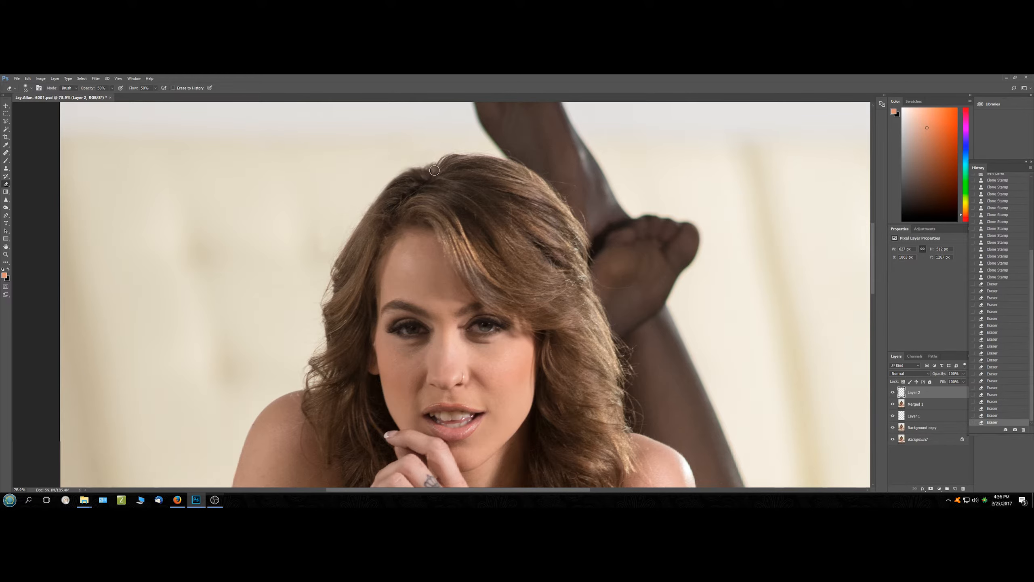
left_click(434, 172)
left_click(433, 171)
left_click(432, 169)
Save the document with the cleaned-up hair outline.
key("ctrl+0")
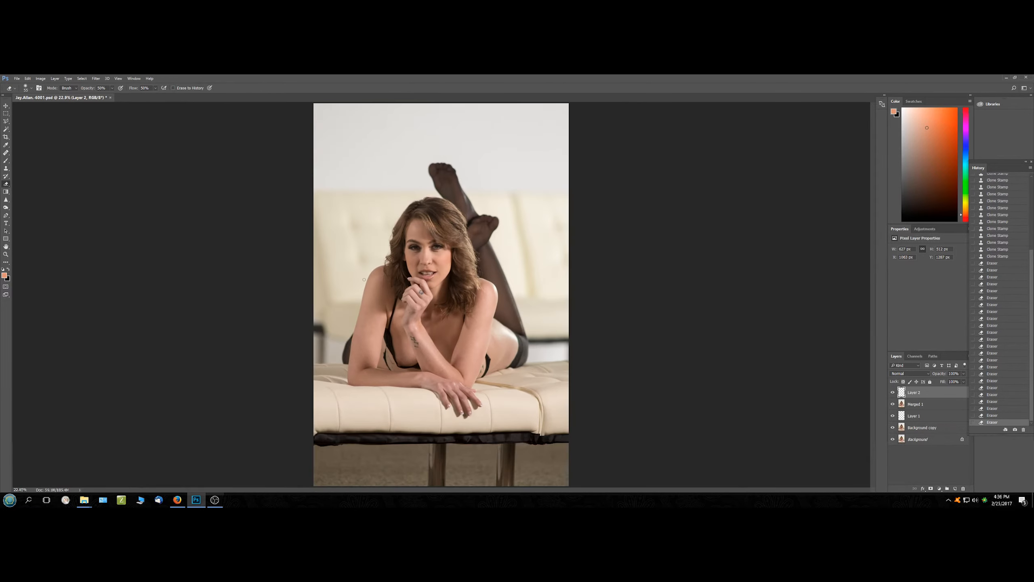
key("ctrl+s")
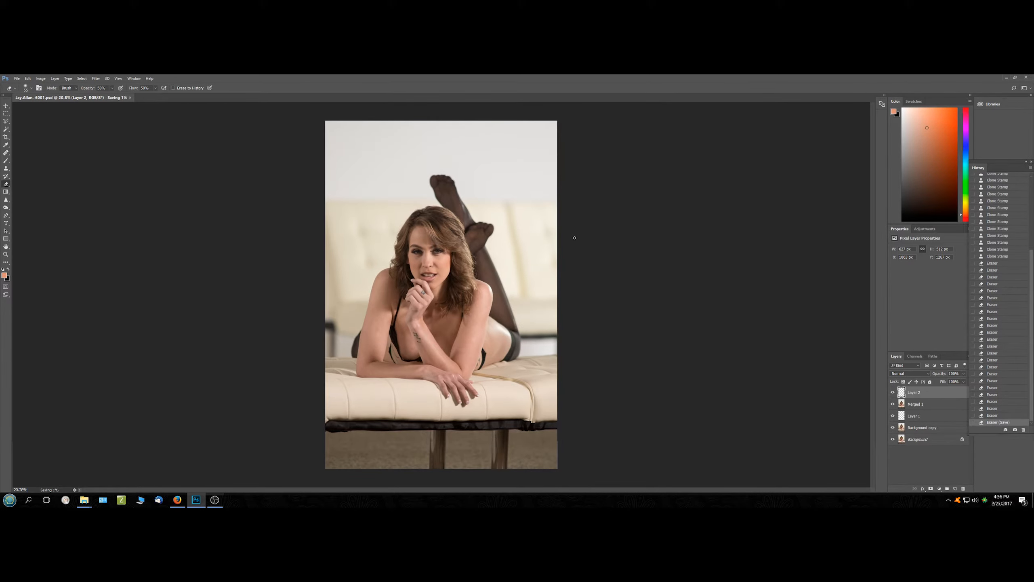
key("ctrl+0")
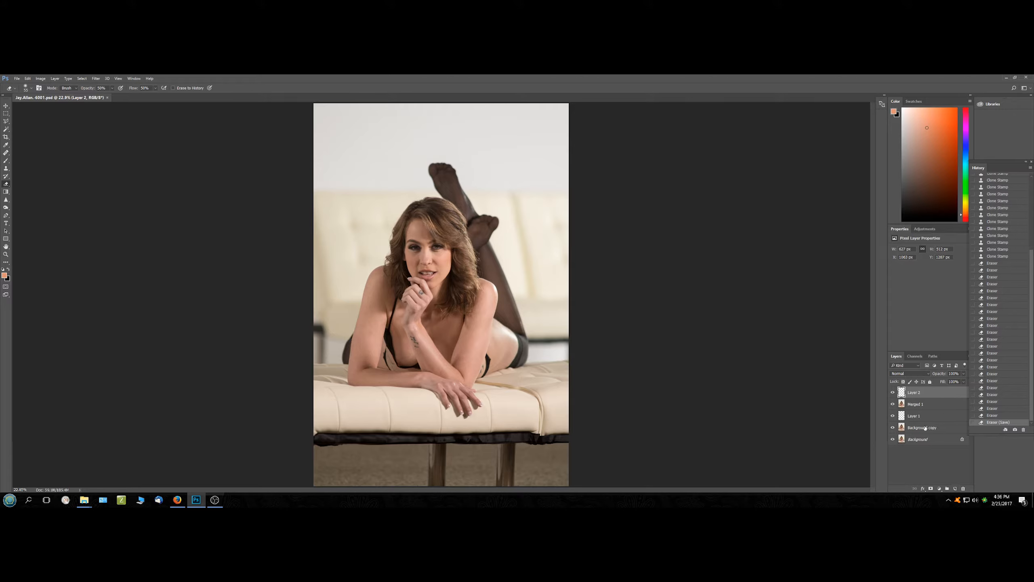
Duplicate all five layers together and merge the duplicates into a single layer.
left_click(919, 440, "shift")
left_click_drag(919, 441, 956, 489)
right_click(924, 417)
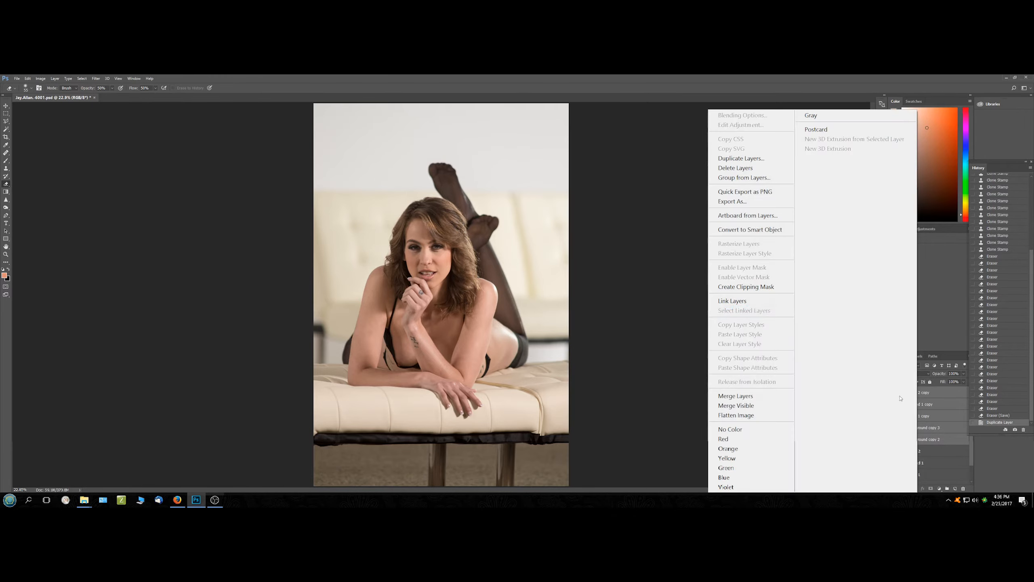
left_click(738, 399)
Rename the newly merged layer "Merged 2" and save the document.
double_click(913, 393)
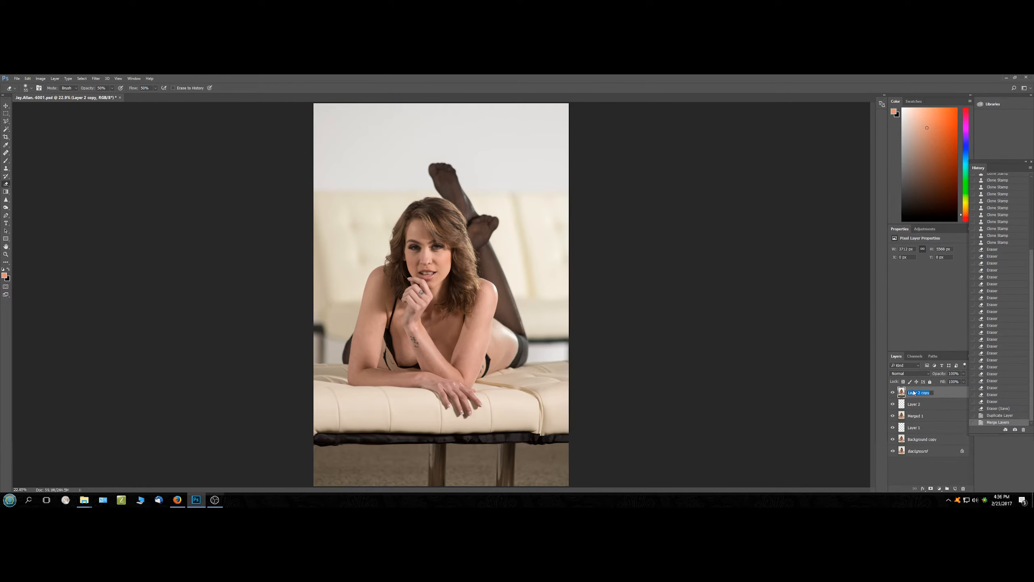
type("Merged 2")
key("Return")
key("ctrl+s")
Hide all layers between Merged 2 and Background, and toggle Merged 2's visibility to compare the retouch with the original.
left_click_drag(893, 404, 892, 417)
left_click(894, 439)
scroll(440, 285, "up", 5)
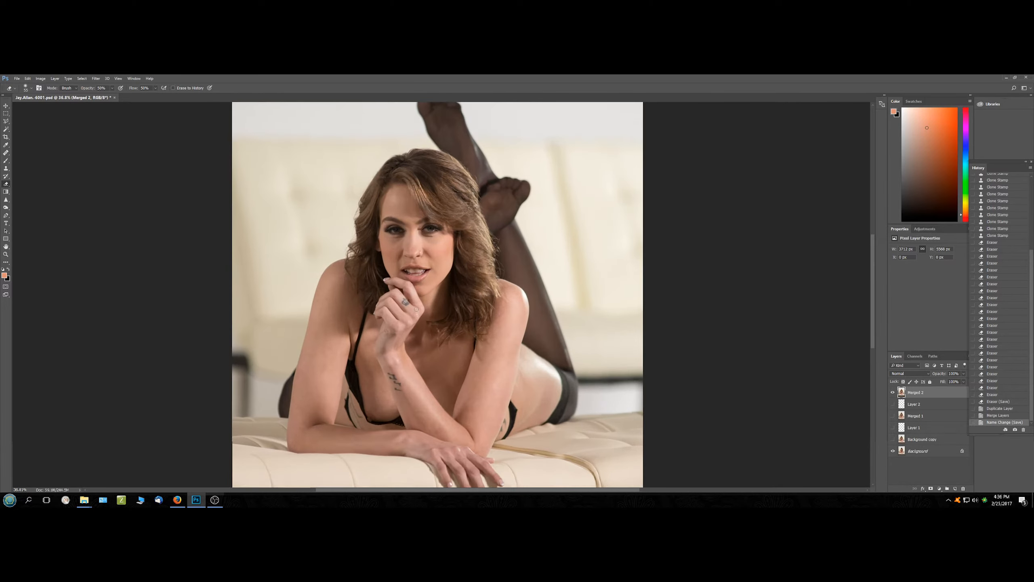
left_click_drag(417, 313, 431, 278)
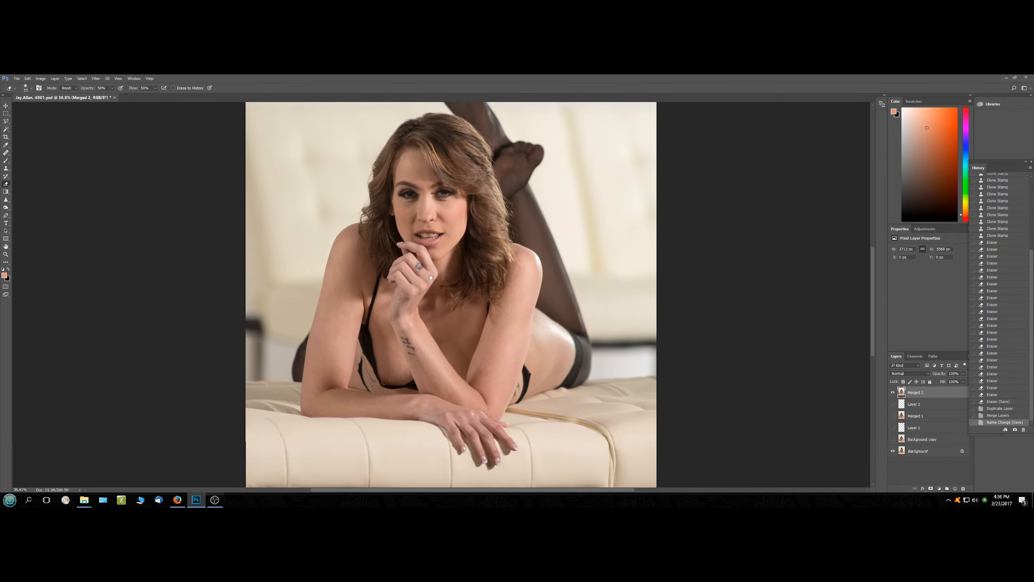
left_click(893, 392)
left_click(893, 393)
left_click(893, 393)
left_click(893, 393)
left_click(892, 393)
scroll(511, 302, "down", 5)
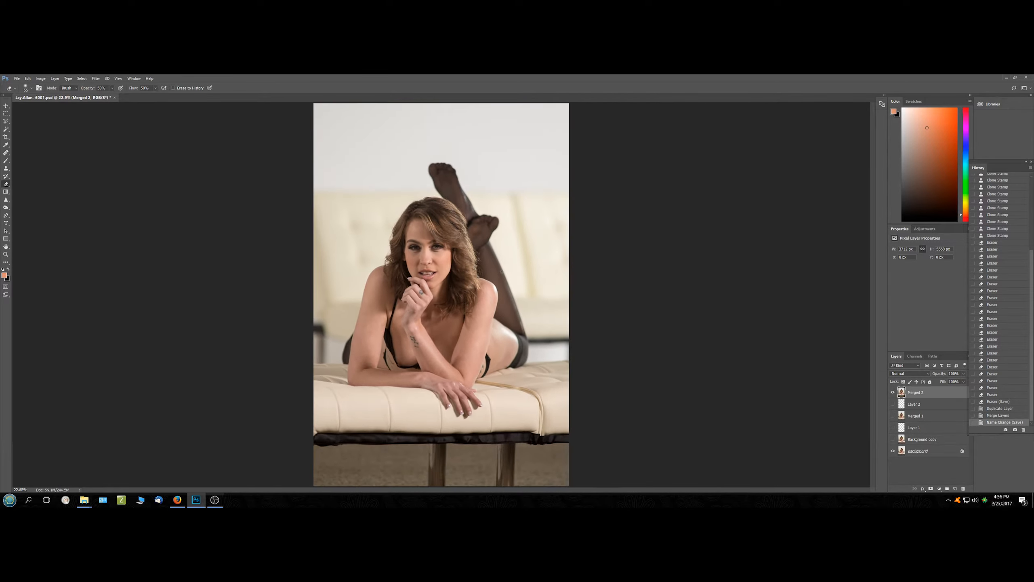
Apply the Dynamic Skin Softener filter in Color Efex Pro 4, with the skin color sampled from the model's upper arm.
scroll(410, 255, "down", 1)
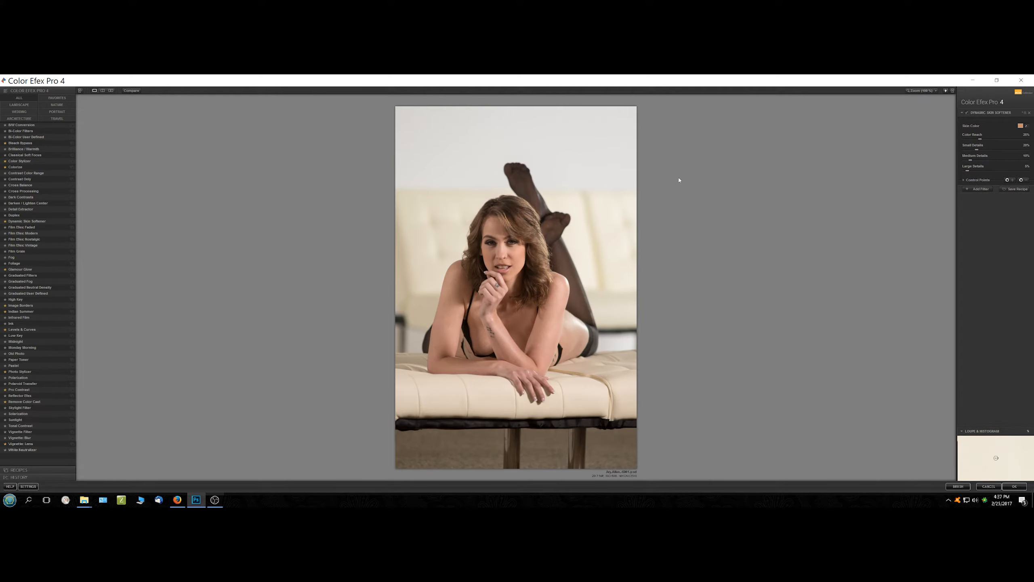
left_click(554, 313)
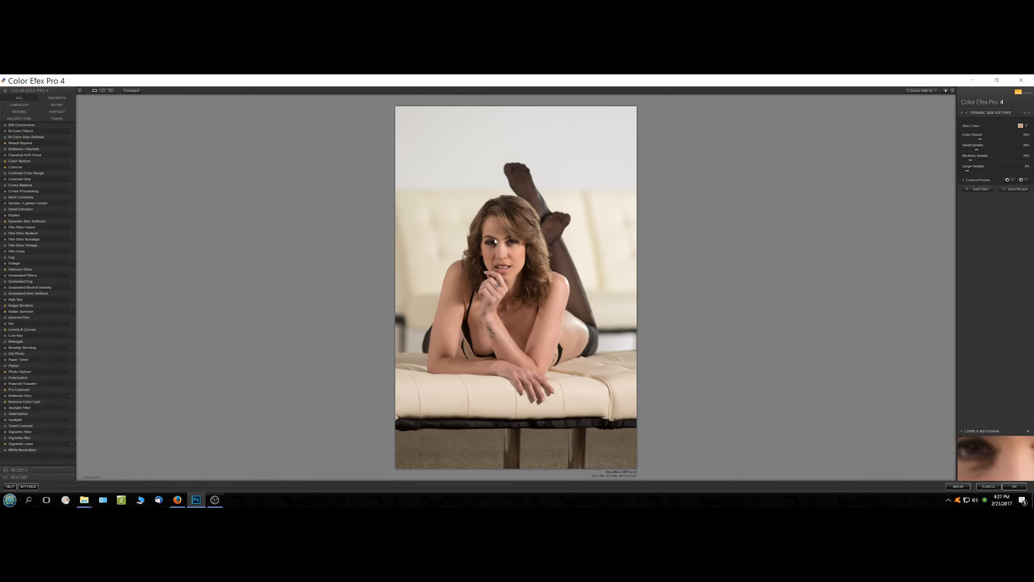
left_click(125, 92)
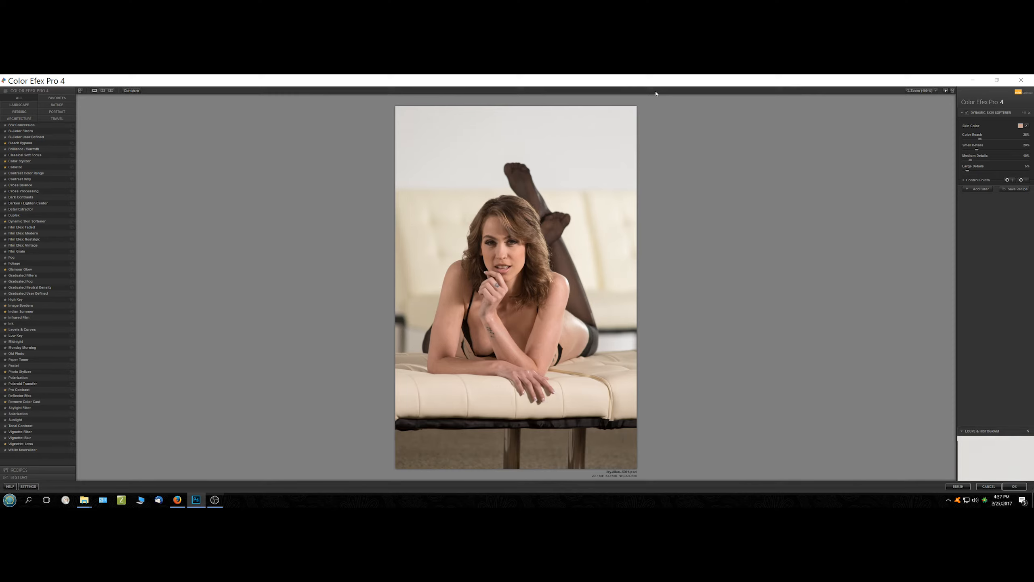
left_click(977, 180)
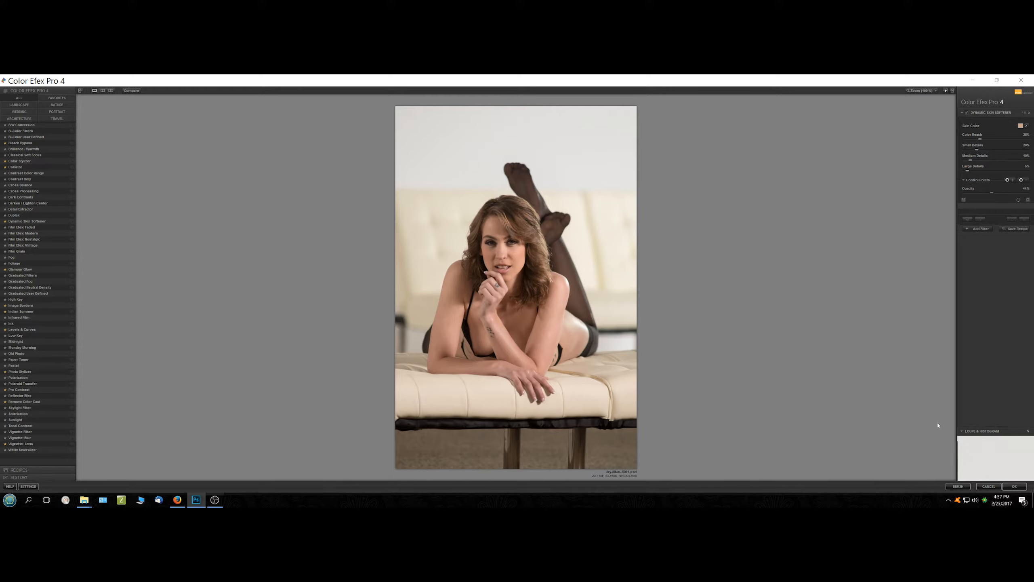
key("Return")
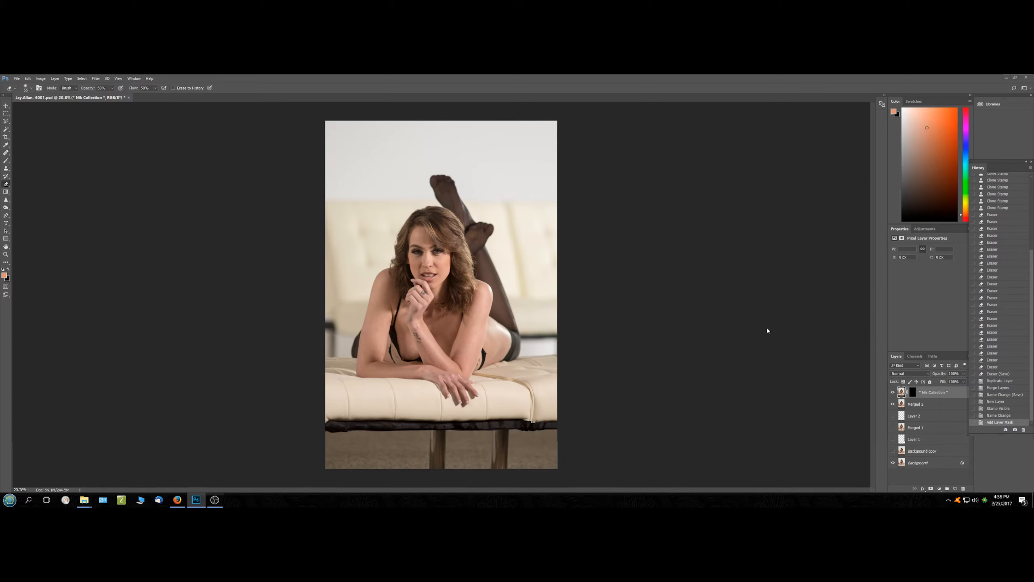
scroll(446, 283, "up", 5)
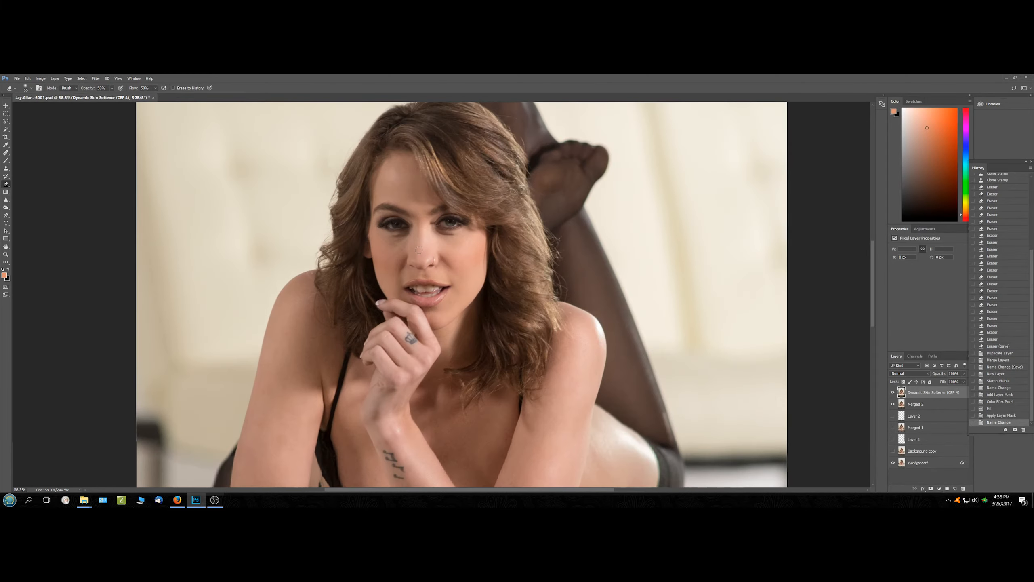
scroll(450, 282, "up", 1)
mouse_move(493, 398)
left_mouse_down()
mouse_move(455, 267)
mouse_move(481, 406)
left_mouse_up()
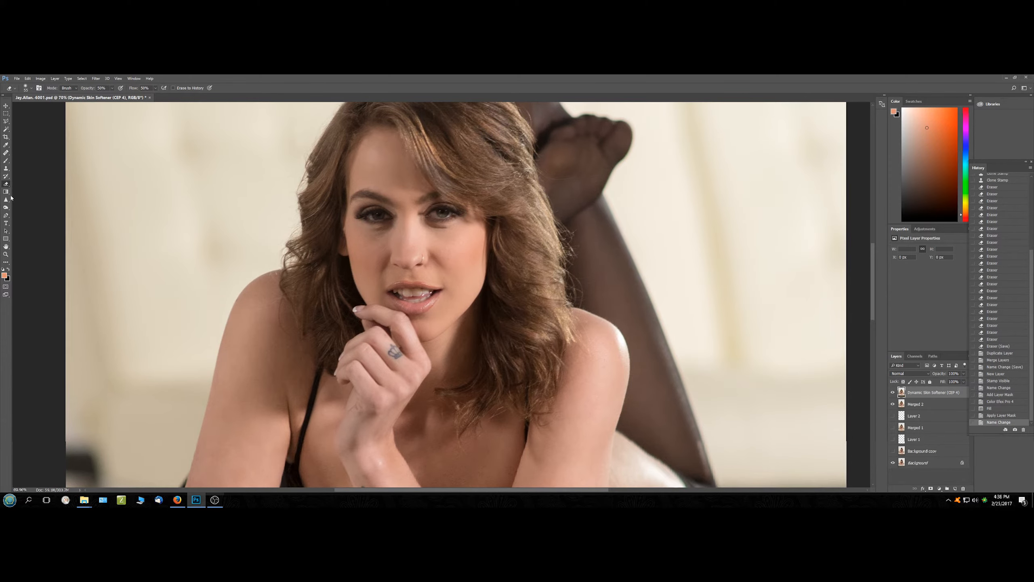
Erase the Dynamic Skin Softener layer over the eyes, brows, nose, mouth and hair with an enlarged soft eraser at 50% opacity.
left_click(6, 168)
scroll(448, 247, "up", 1)
scroll(448, 246, "up", 1)
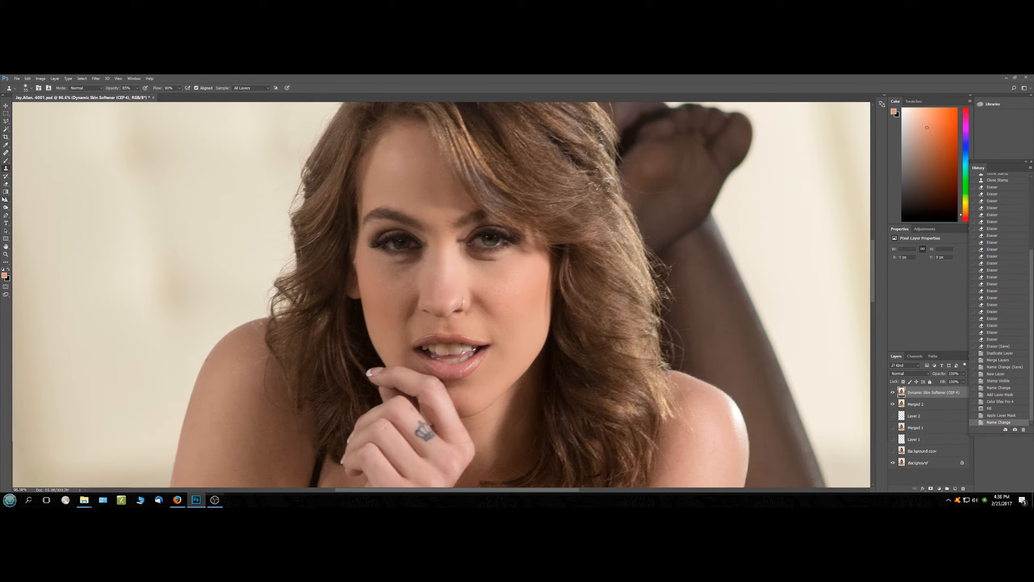
left_click(6, 185)
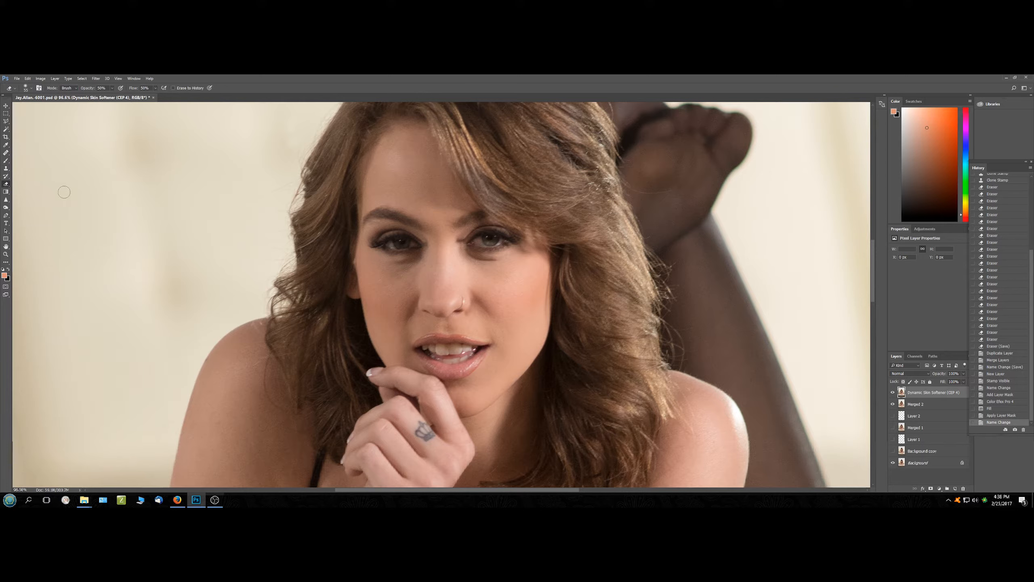
left_click(28, 89)
left_click_drag(50, 106, 63, 107)
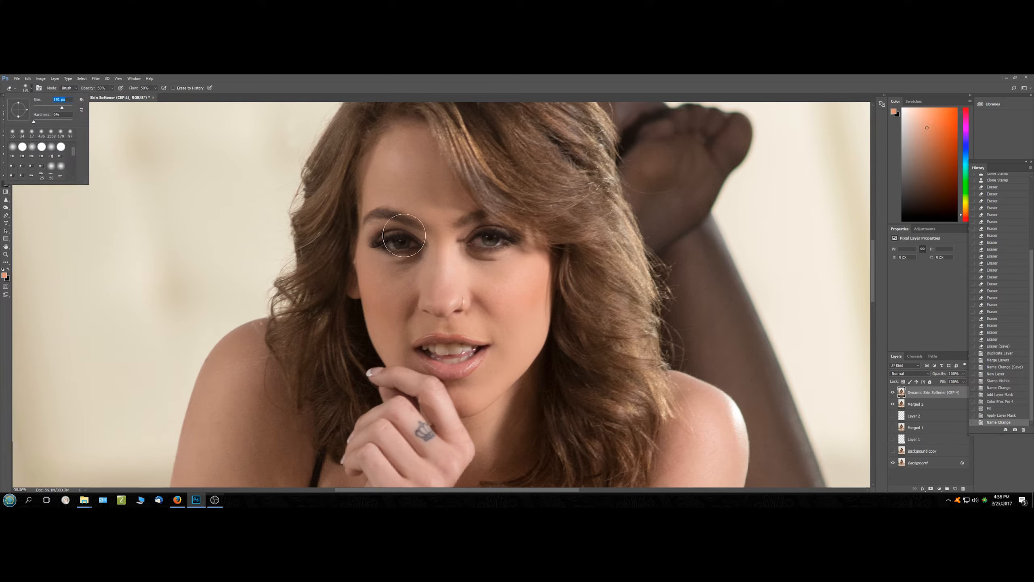
left_click(393, 214)
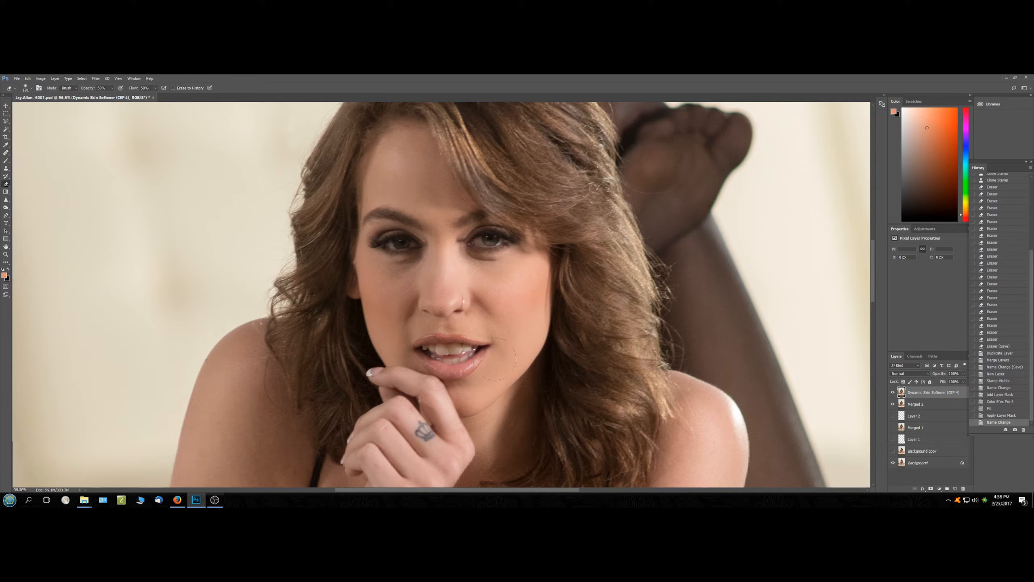
left_click_drag(406, 340, 458, 350)
left_click_drag(516, 330, 458, 301)
left_click(402, 256)
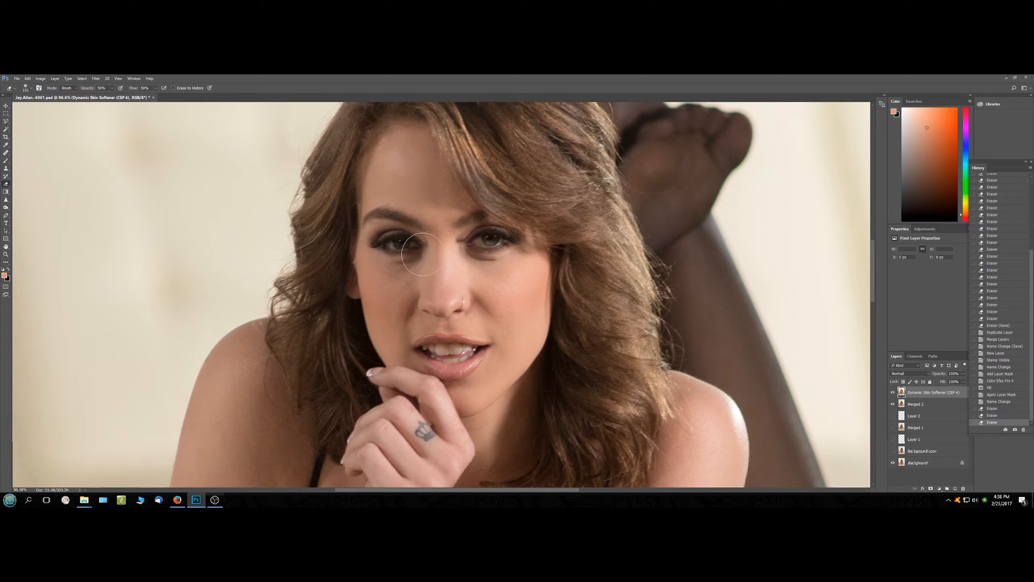
left_click_drag(419, 254, 378, 244)
mouse_move(484, 233)
left_mouse_down()
mouse_move(318, 233)
mouse_move(576, 190)
mouse_move(628, 377)
left_mouse_up()
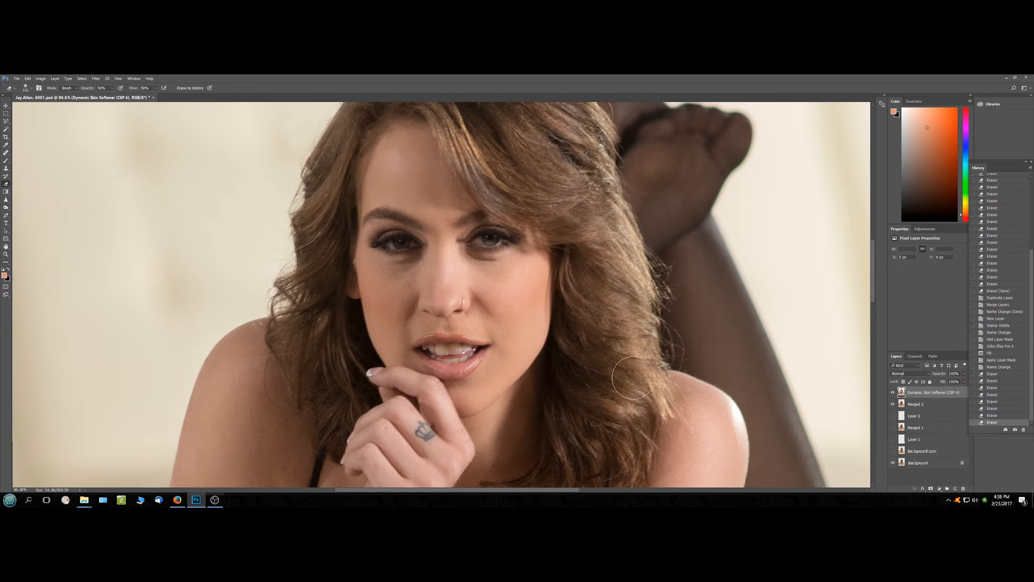
scroll(635, 350, "down", 3)
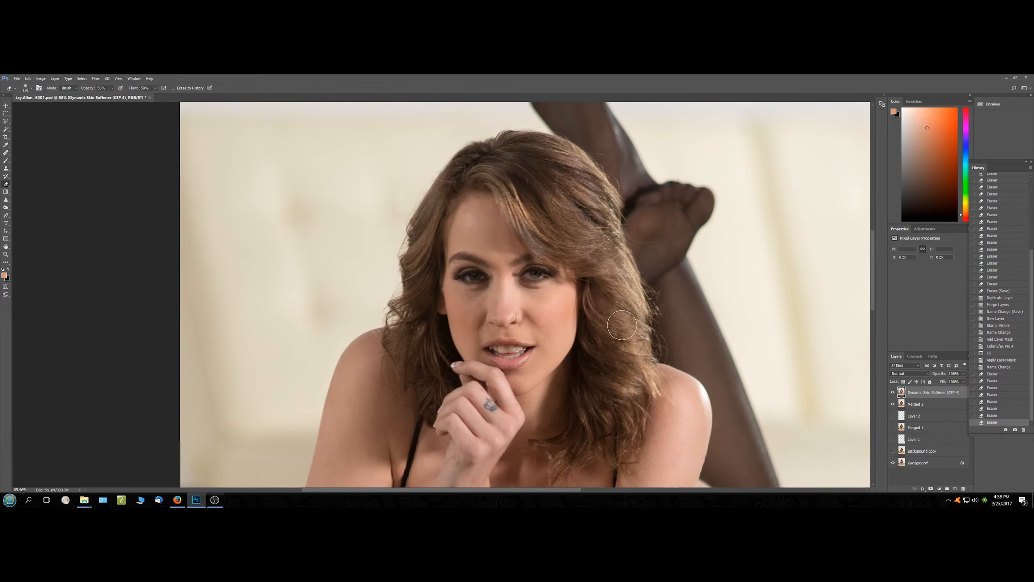
Add a new layer above the Dynamic Skin Softener layer and reduce the size of the soft paint brush.
left_click(6, 160)
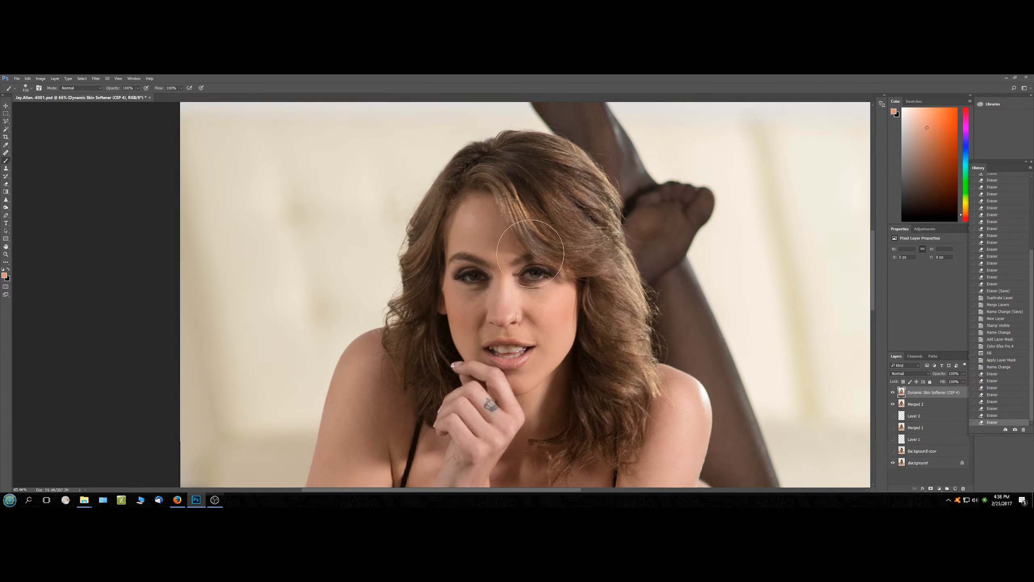
left_click(956, 488)
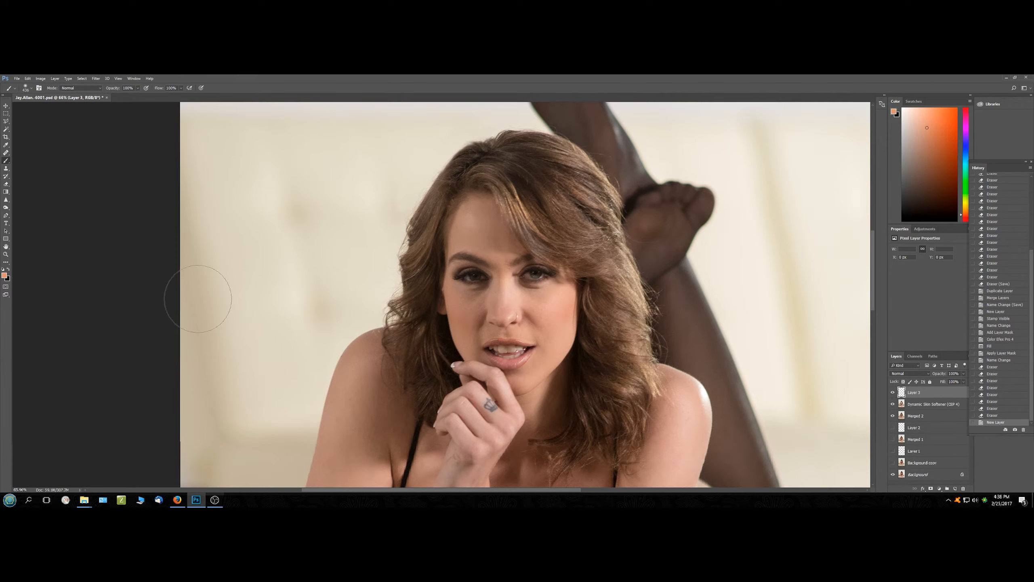
left_click(25, 89)
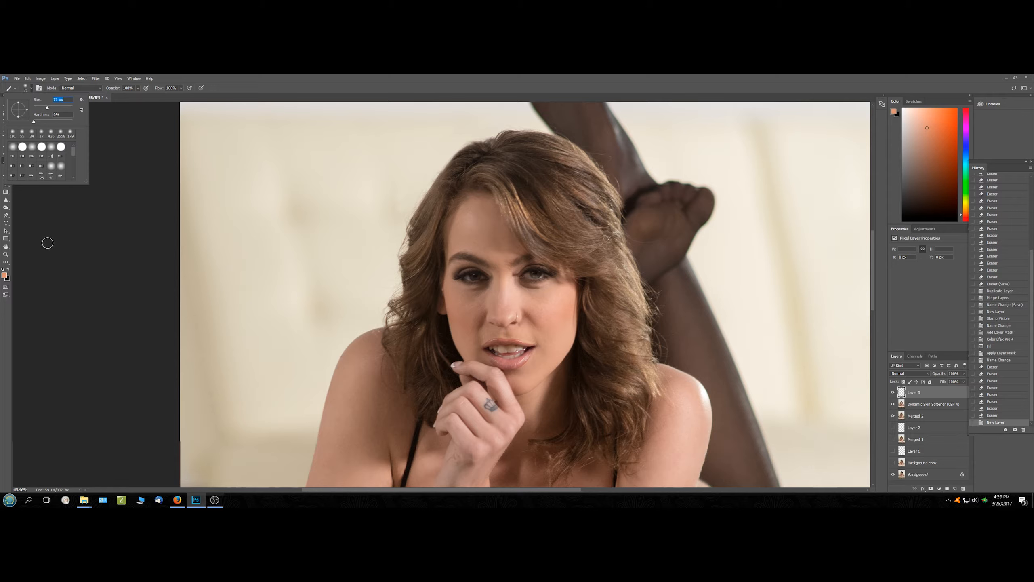
left_click(237, 82)
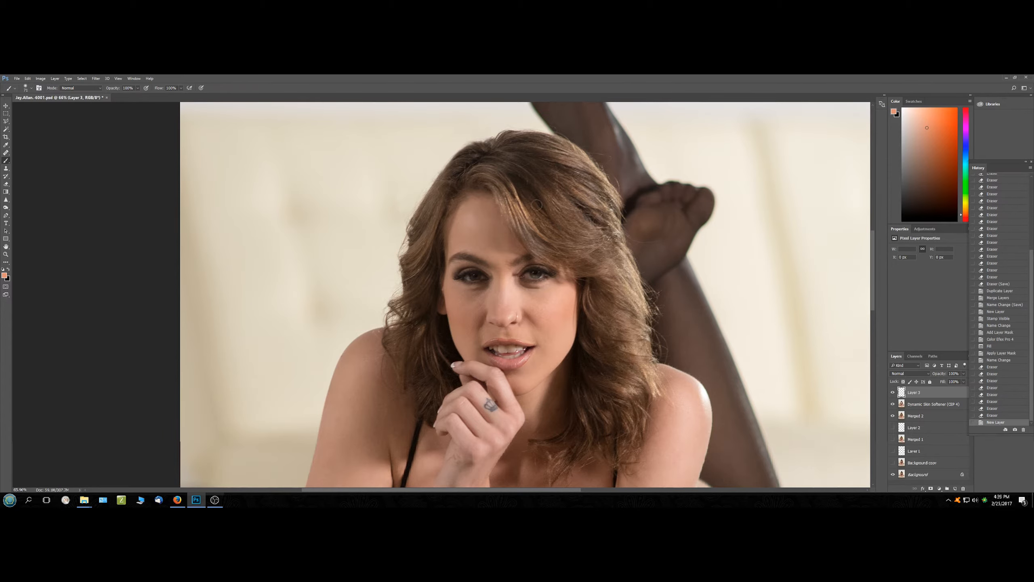
Paint skin color sampled from below the eye across both under-eye areas and lower the layer's fill to 52%.
scroll(558, 268, "up", 7)
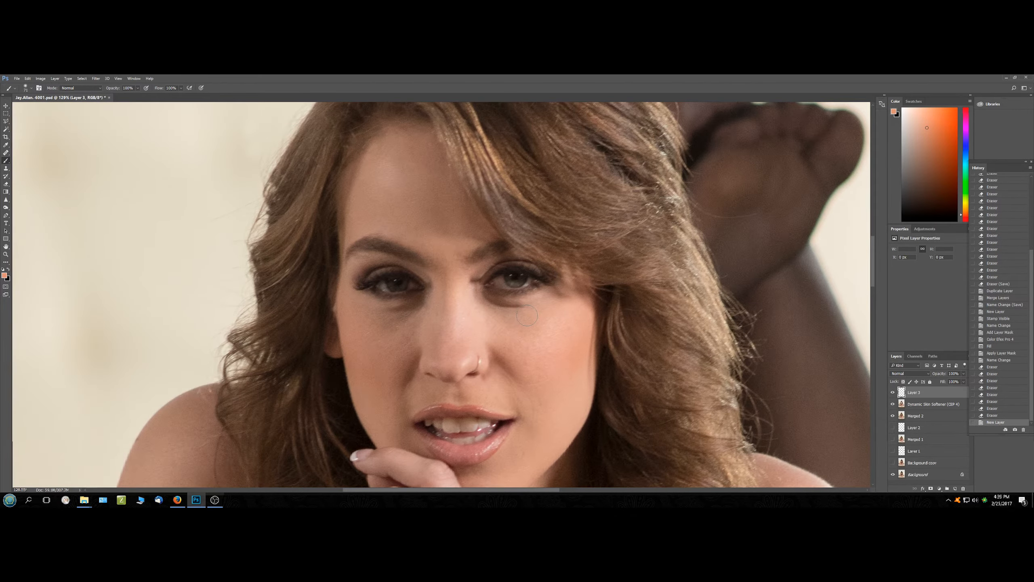
left_click(530, 311, "alt")
mouse_move(556, 298)
left_mouse_down()
mouse_move(505, 303)
mouse_move(475, 292)
left_mouse_up()
left_click_drag(577, 307, 561, 291)
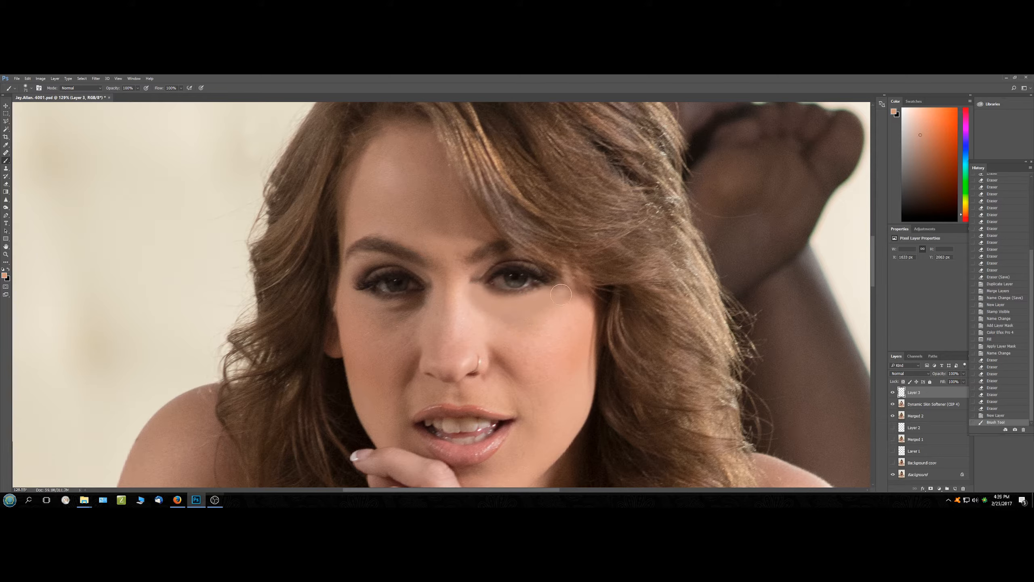
mouse_move(429, 291)
left_mouse_down()
mouse_move(377, 320)
mouse_move(369, 305)
mouse_move(435, 301)
mouse_move(381, 327)
mouse_move(345, 324)
left_mouse_up()
left_click(363, 295)
scroll(694, 278, "down", 3)
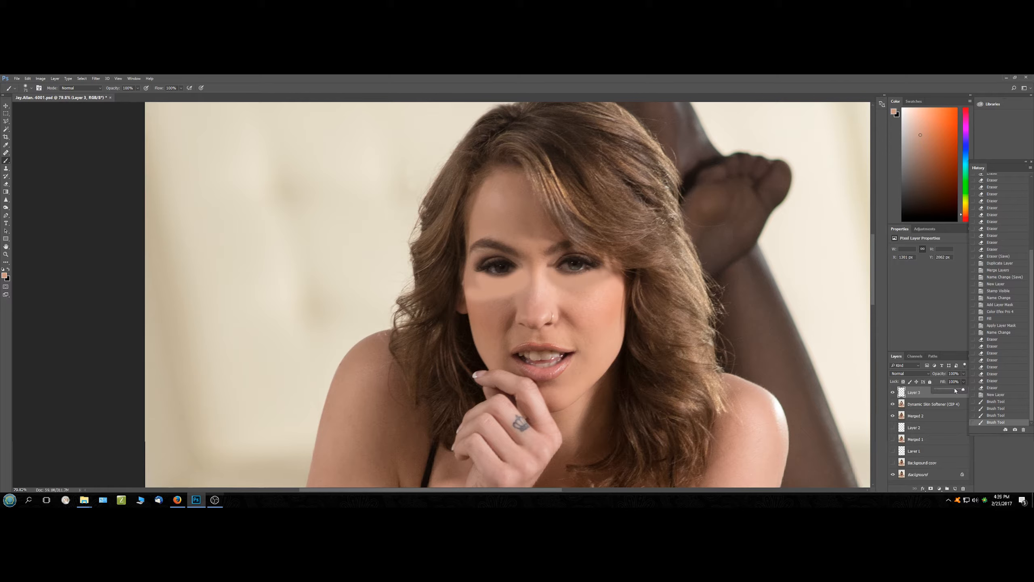
left_click_drag(964, 391, 950, 391)
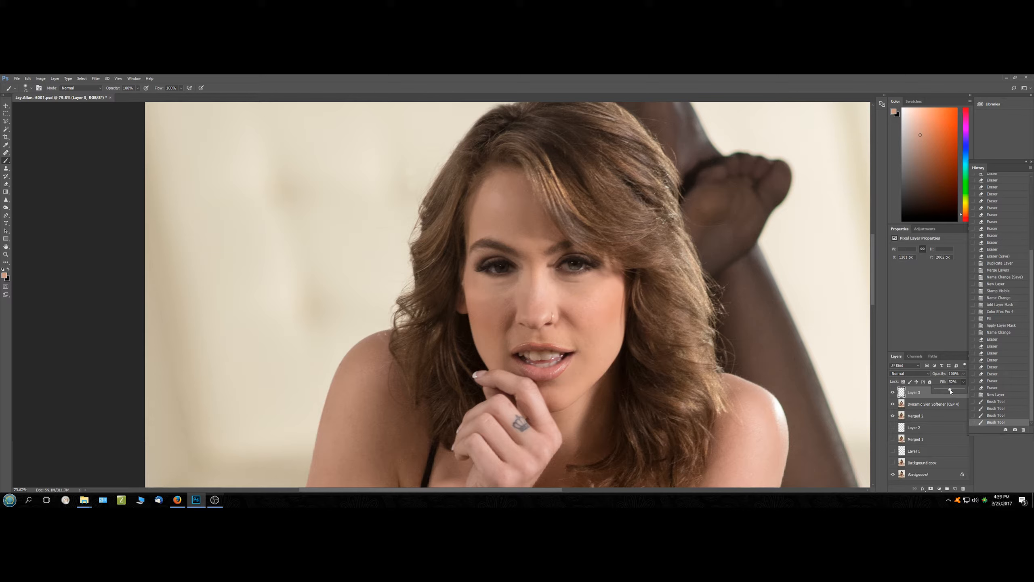
Try the blend modes one after another on the under-eye paint layer, from Dissolve through Subtract and beyond.
left_click(912, 375)
left_click(911, 374)
key("Down")
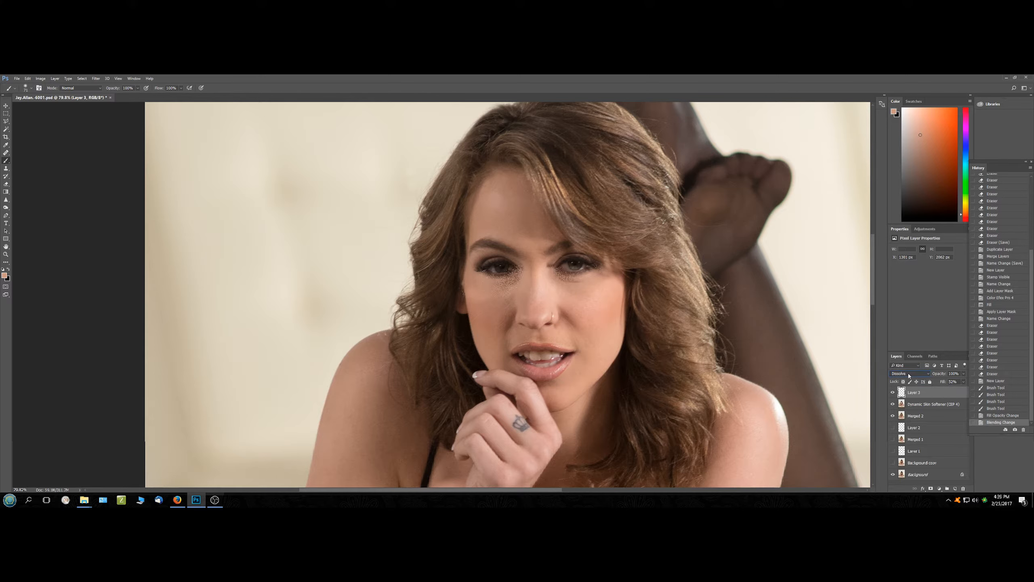
key("Down")
key("Down")
key("Down")
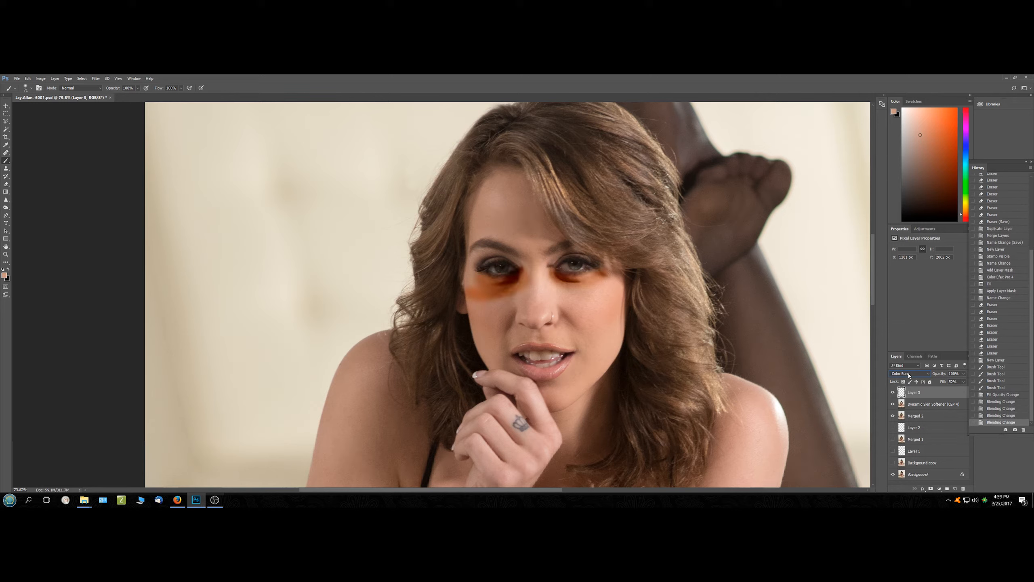
key("Down")
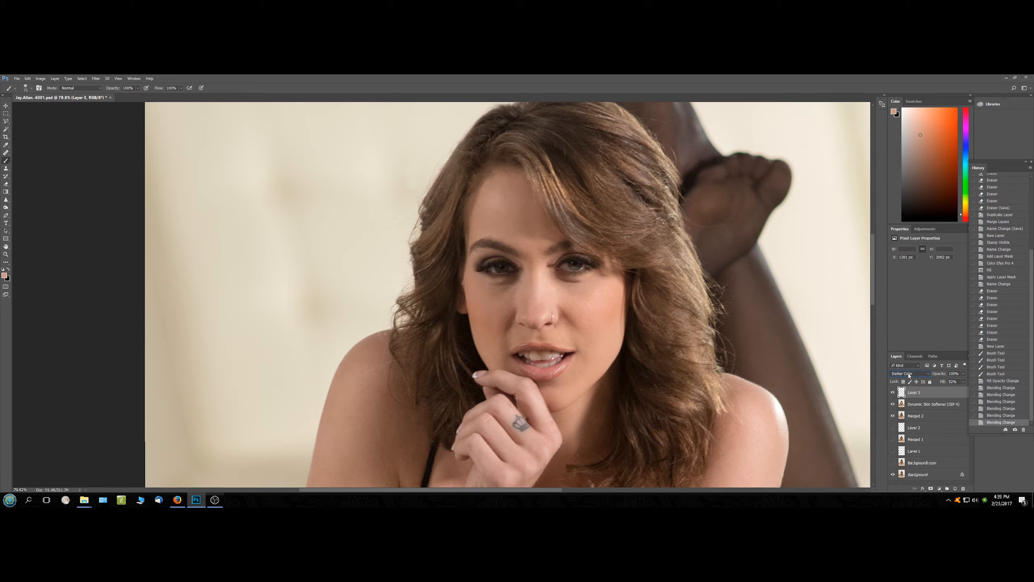
key("Down")
key("Down")
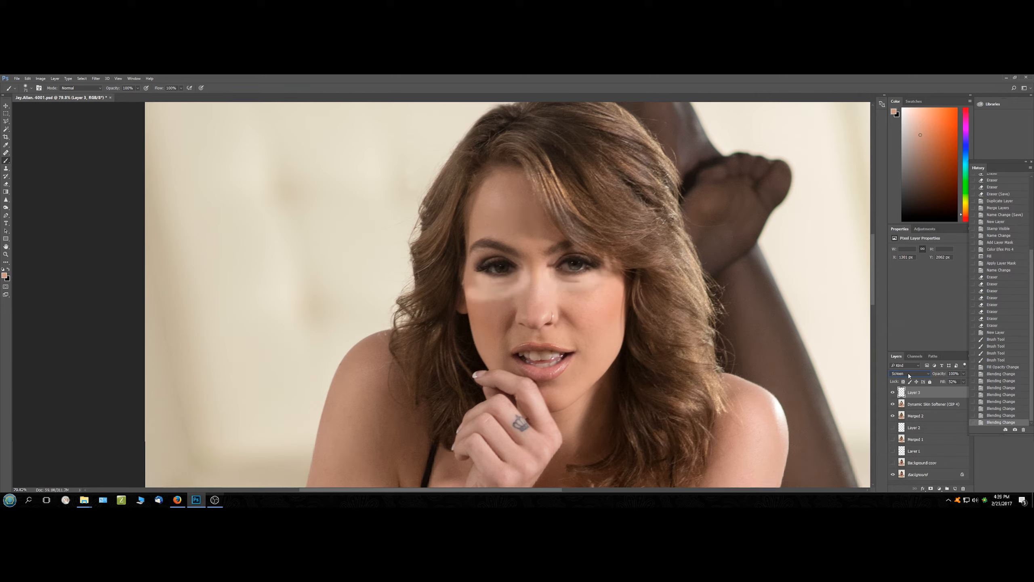
key("Up")
key("Down")
key("Down")
key("Down")
key("Down")
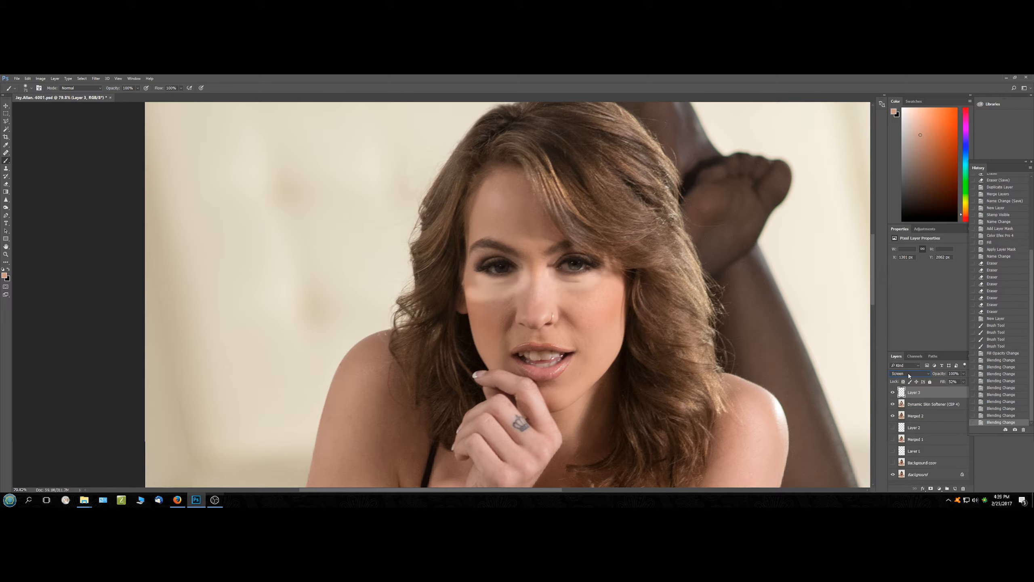
key("Down")
key("Down")
key("Down")
key("Down")
key("Down")
key("Down")
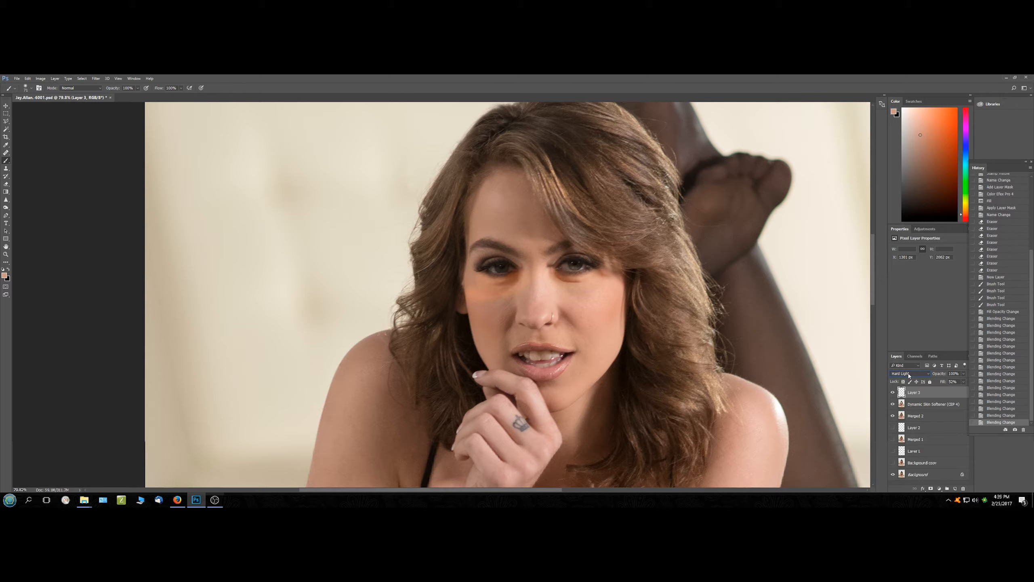
key("Down")
key("Down")
key("Down")
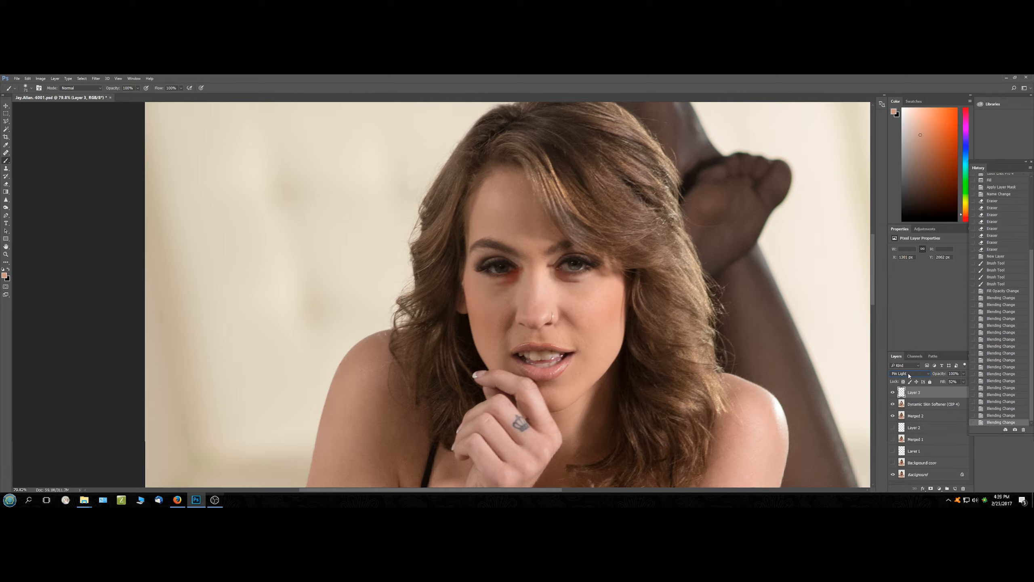
key("Down")
key("Down")
key("Down")
key("Down")
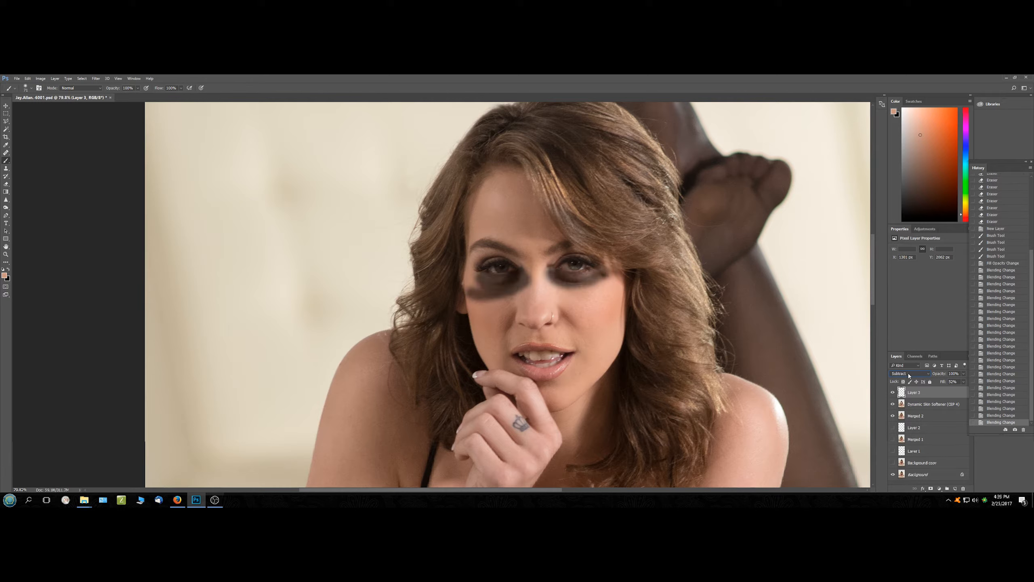
key("Down")
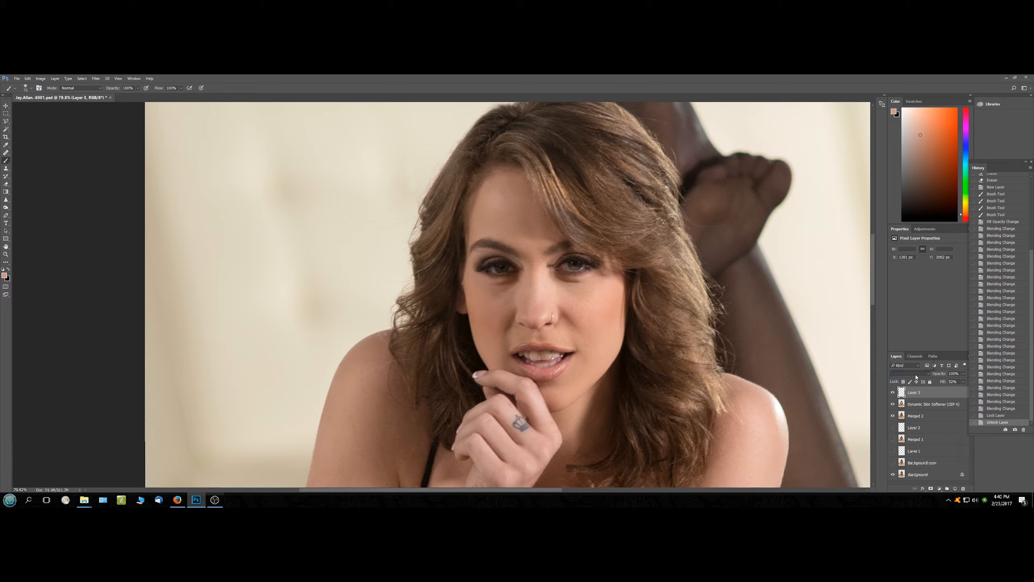
Set the under-eye paint layer's blend mode to Lighten.
left_click(910, 374)
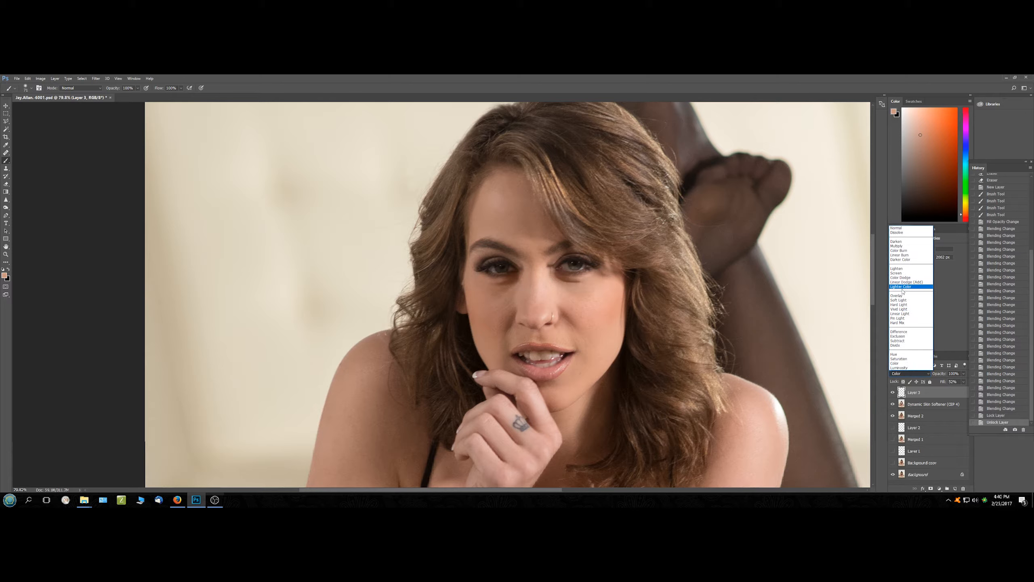
left_click(897, 269)
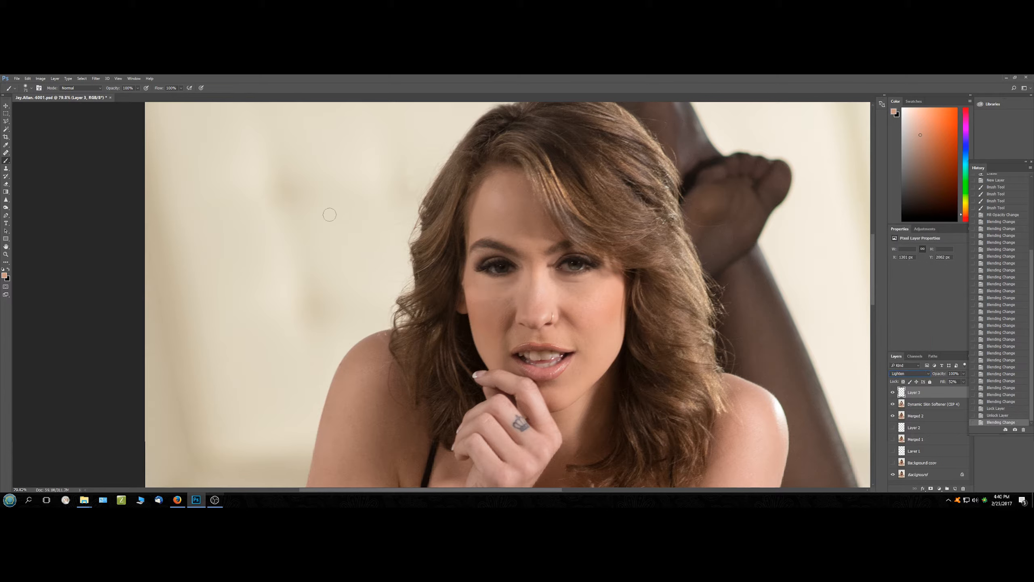
Erase excess under-eye paint at the outer cheek and beside the nose, and reduce the layer's fill to 23%.
left_click(6, 184)
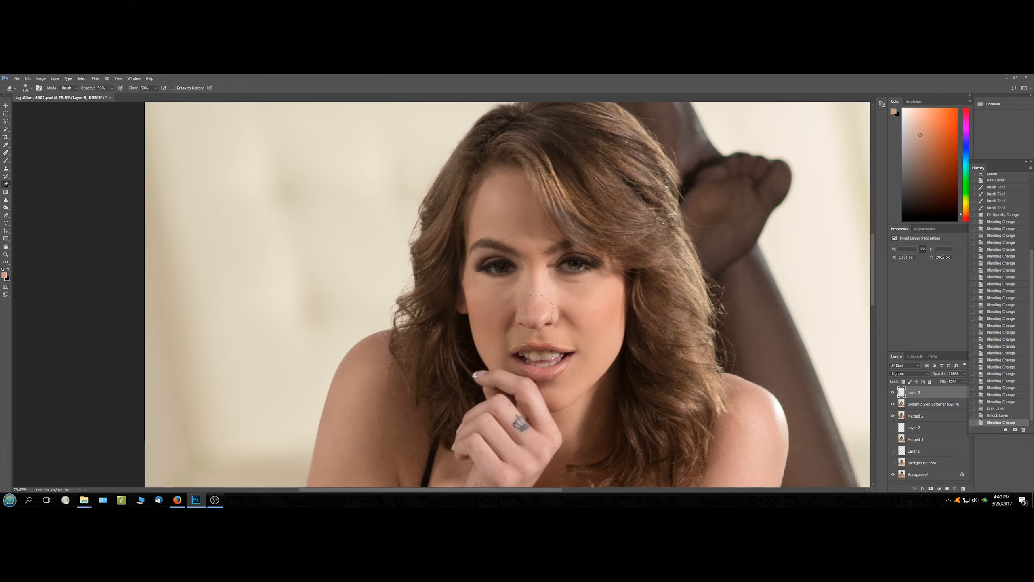
left_click(457, 310)
left_click(536, 260)
left_click(540, 277)
left_click_drag(947, 390, 948, 392)
Duplicate Layer 3, the Dynamic Skin Softener layer and Merged 2 together, and merge the duplicates into a single layer.
key("j")
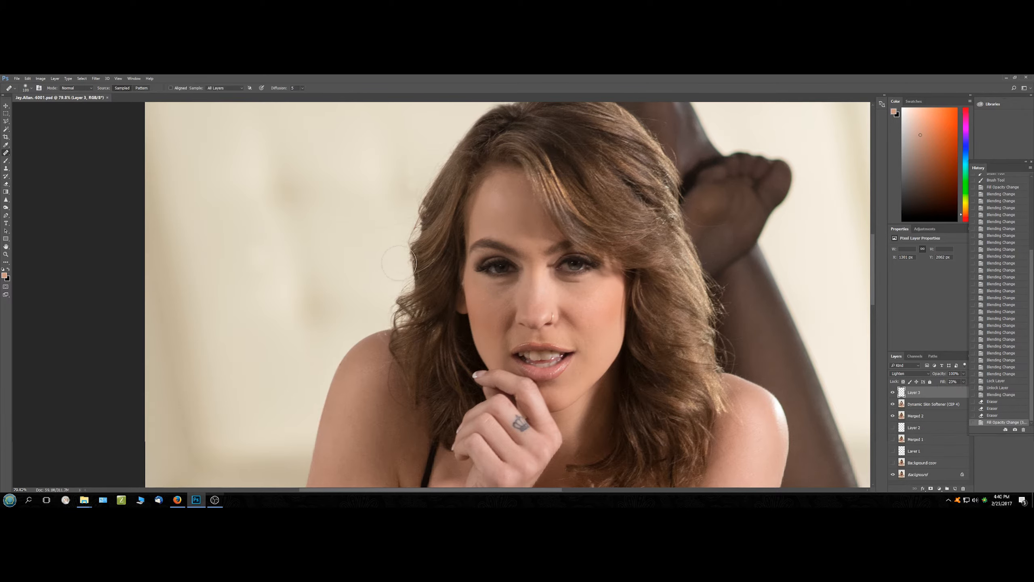
scroll(530, 260, "up", 5)
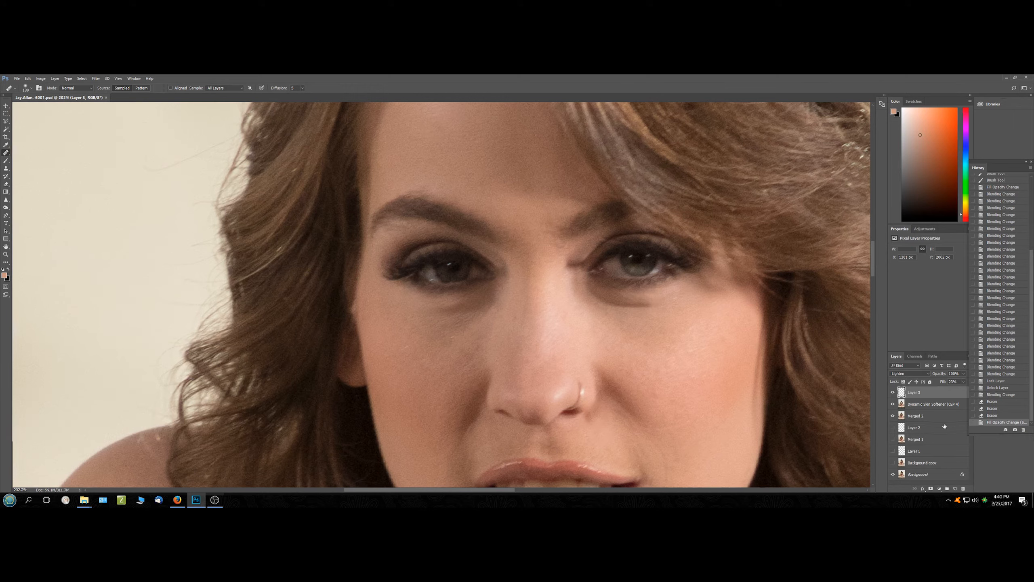
left_click(922, 418, "ctrl")
key("ctrl+j")
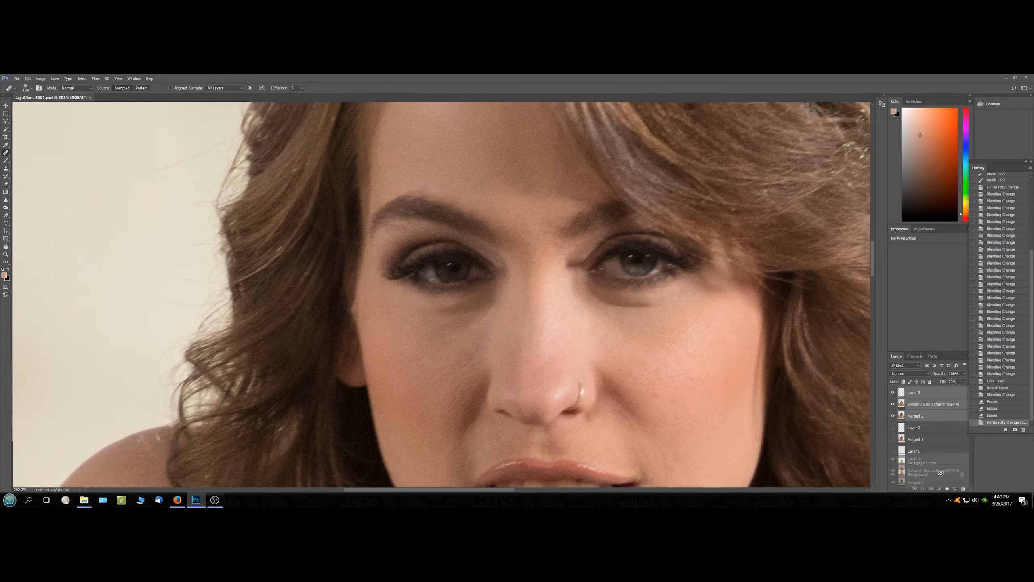
right_click(929, 397)
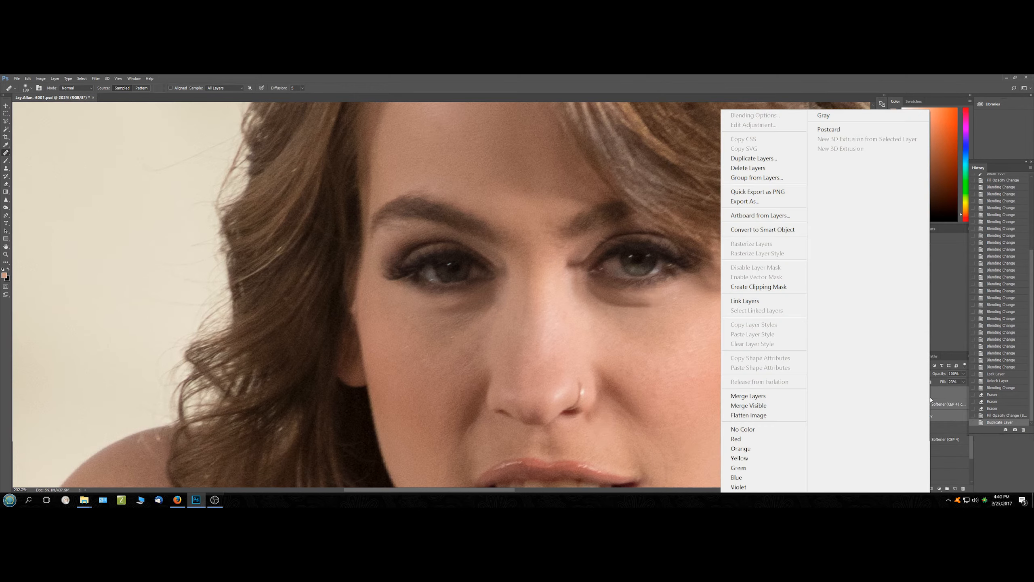
left_click(746, 396)
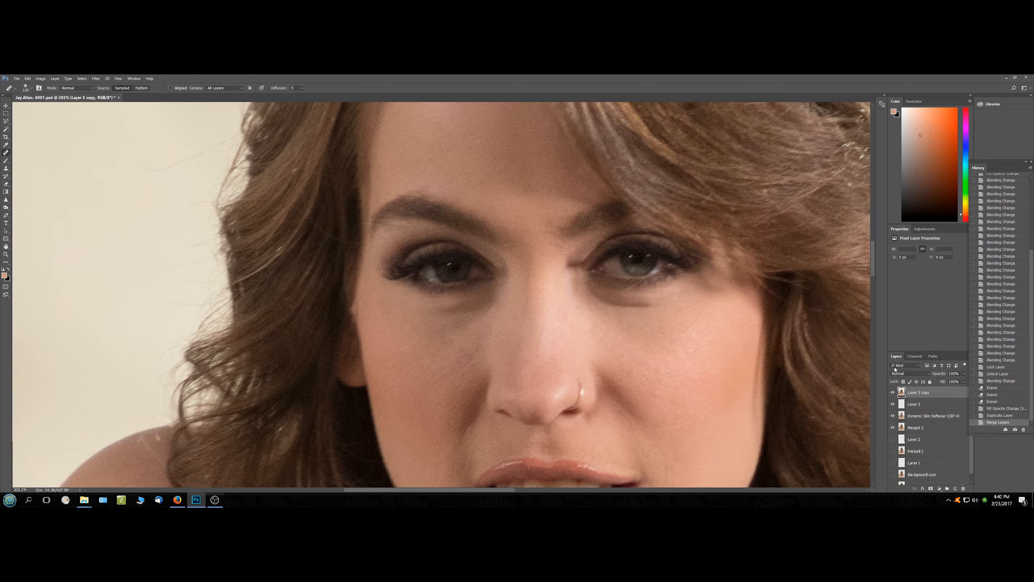
Rename the merged layer "Merged 3" and toggle its visibility to compare it with Merged 2, keeping the layers between them hidden.
type("Merged 3")
key("Return")
left_click(893, 393)
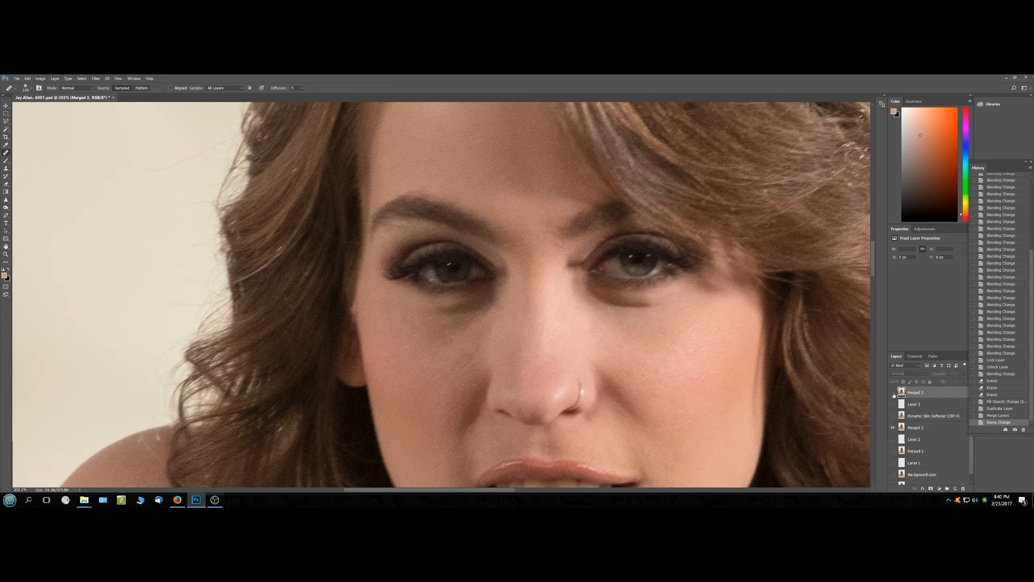
left_click(893, 393)
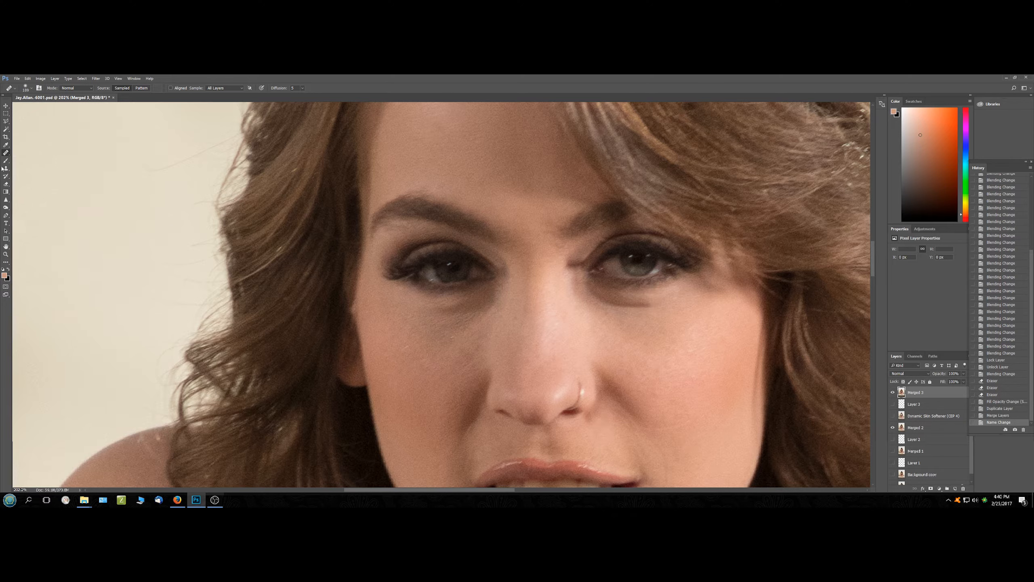
Enlarge the Healing Brush, sample clean cheek skin below the eye, and add a new layer above Merged 3.
left_click(24, 90)
left_click_drag(16, 106, 16, 105)
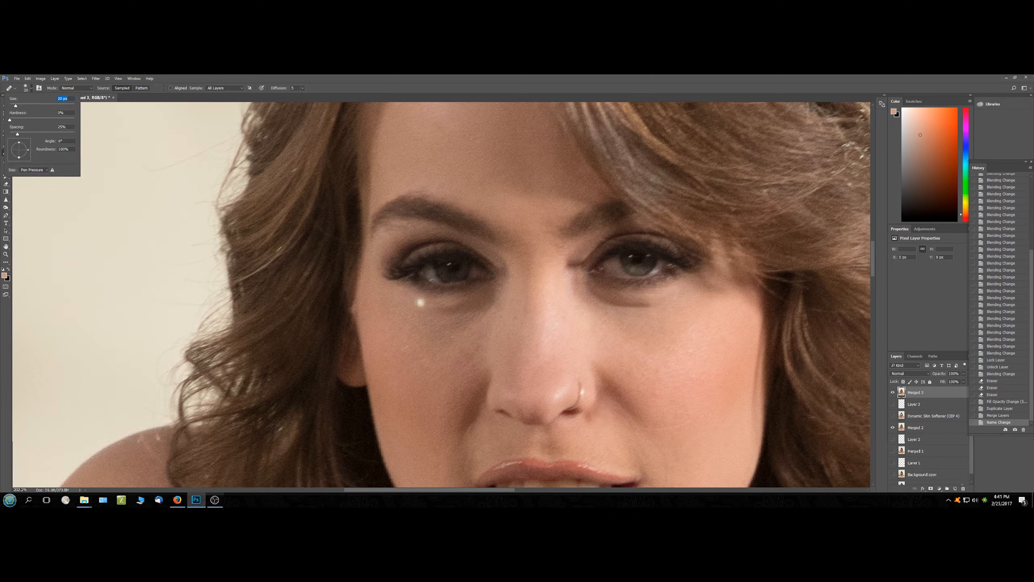
left_click_drag(22, 105, 23, 107)
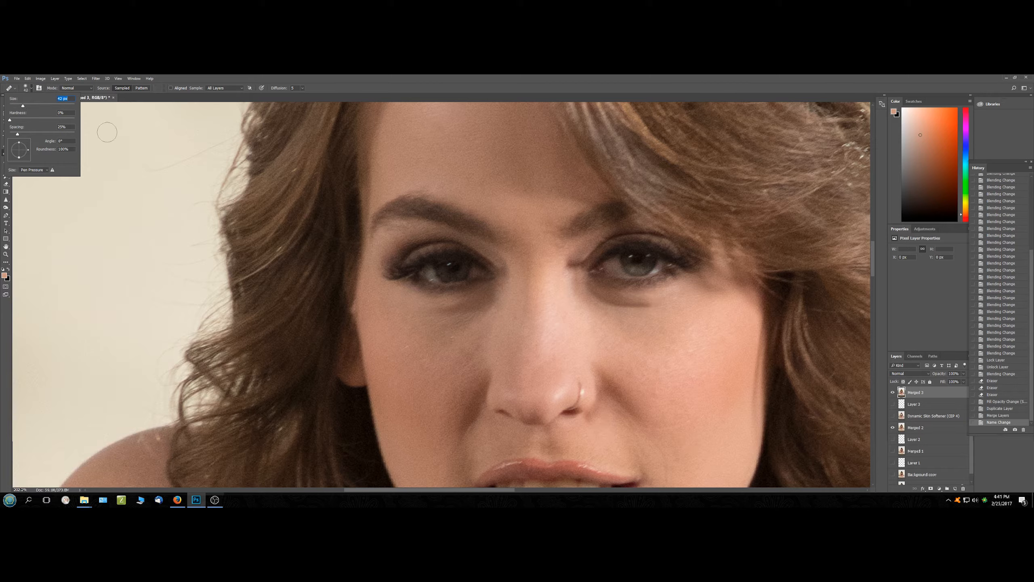
left_click(654, 325, "alt")
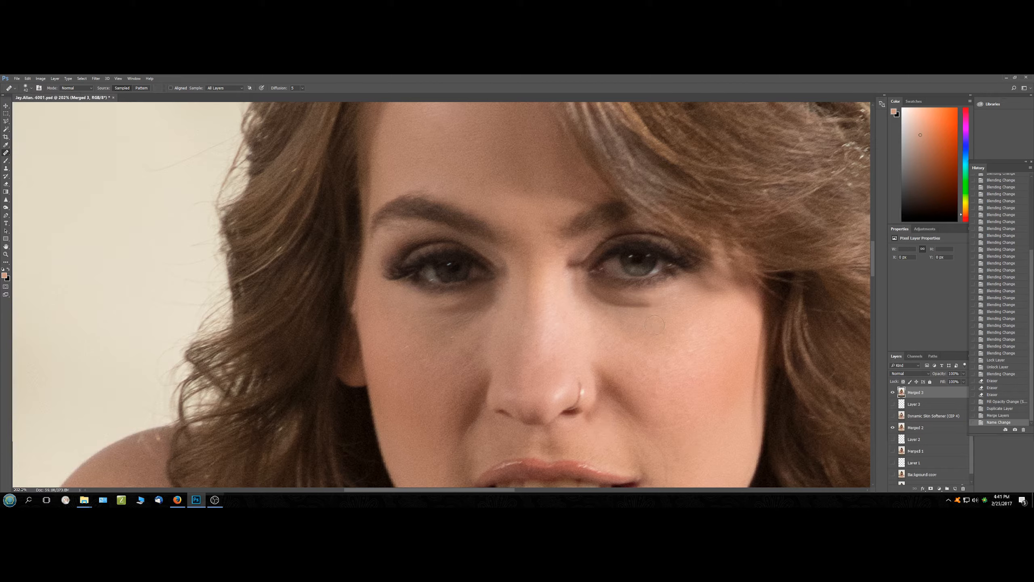
left_click(956, 489)
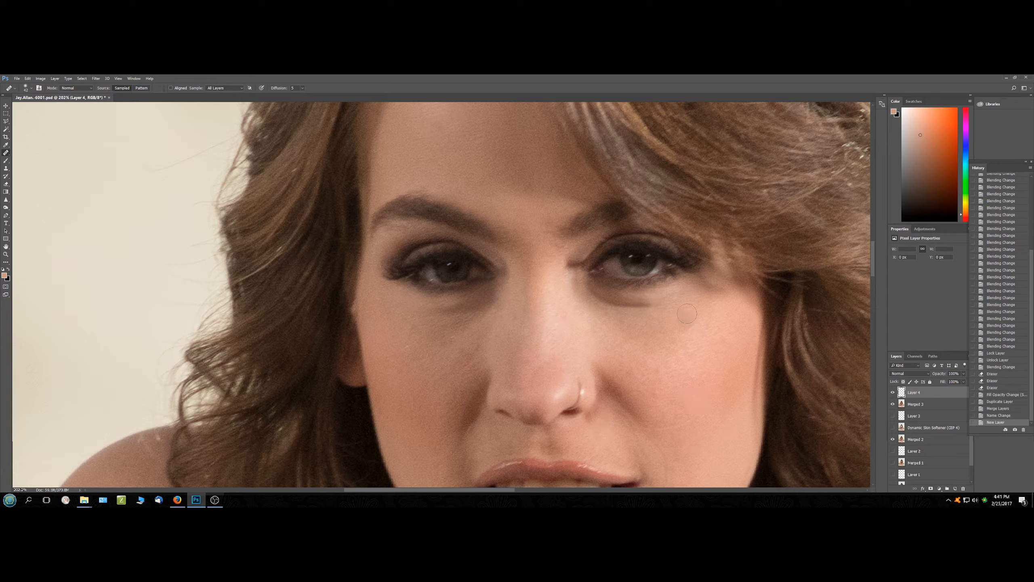
Heal the creases and shadows beneath both eyes on the new layer.
left_click_drag(664, 303, 581, 294)
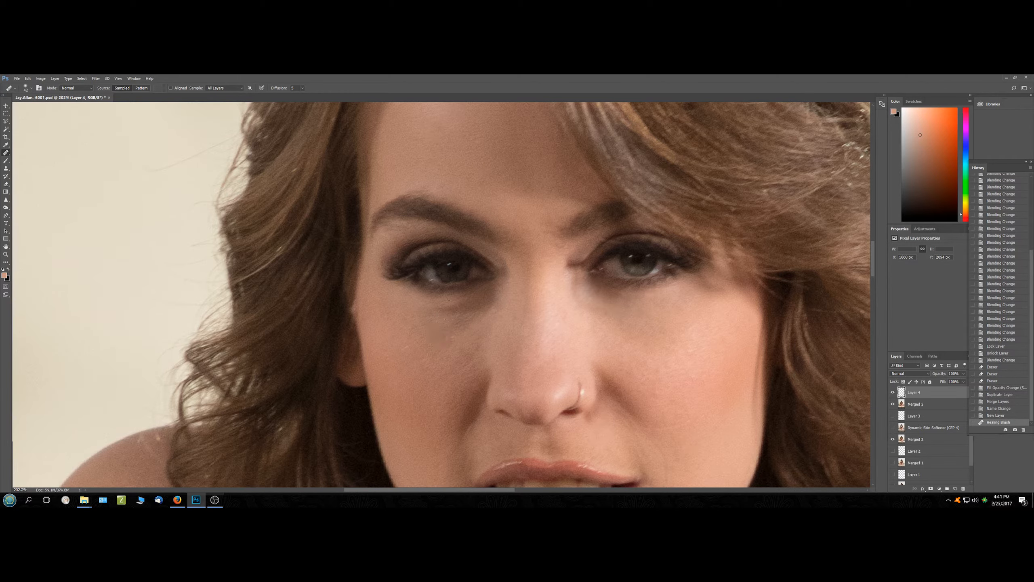
mouse_move(448, 316)
left_mouse_down()
mouse_move(467, 296)
mouse_move(489, 294)
left_mouse_up()
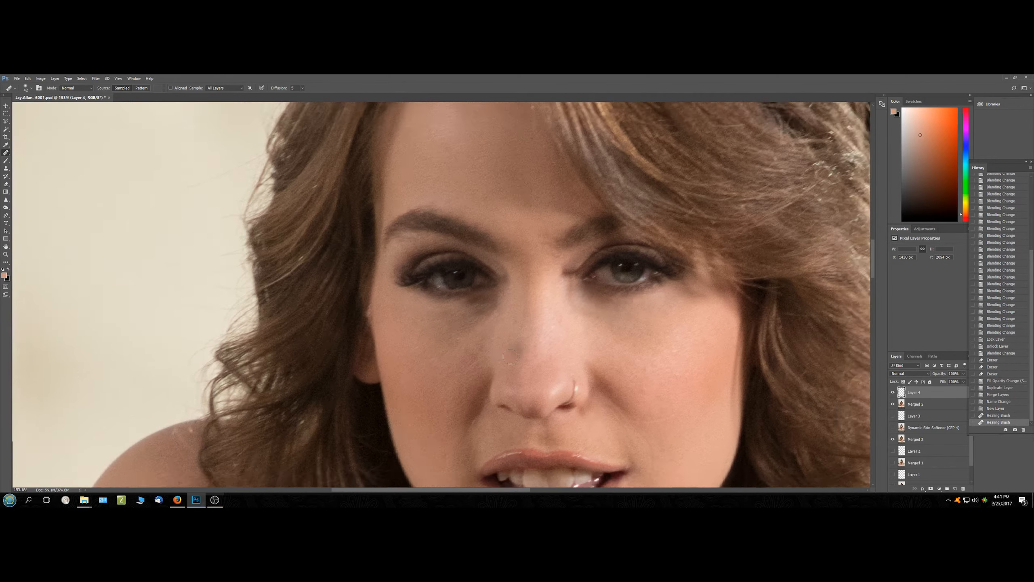
scroll(530, 351, "down", 3)
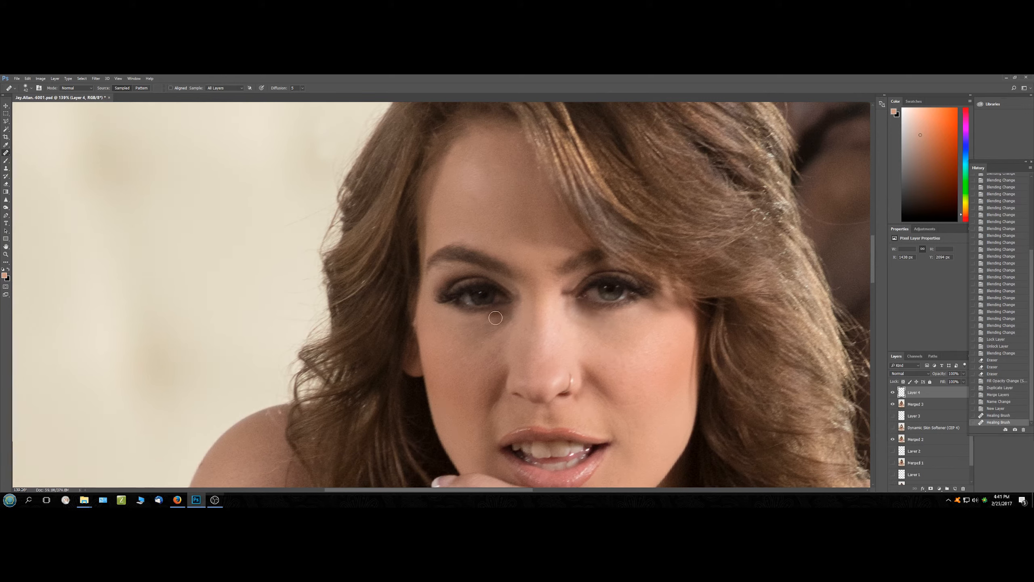
left_click(477, 321)
scroll(688, 317, "down", 3)
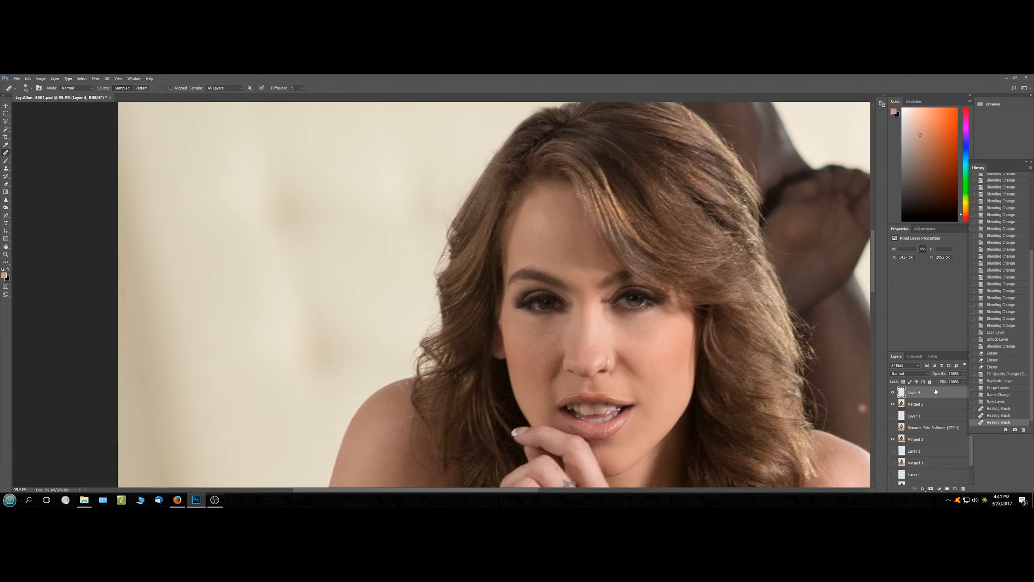
Reduce the under-eye healing layer's fill to 37%, fit the whole image on screen, and save the document.
left_click(964, 383)
left_click_drag(933, 391, 939, 388)
left_click_drag(946, 388, 946, 389)
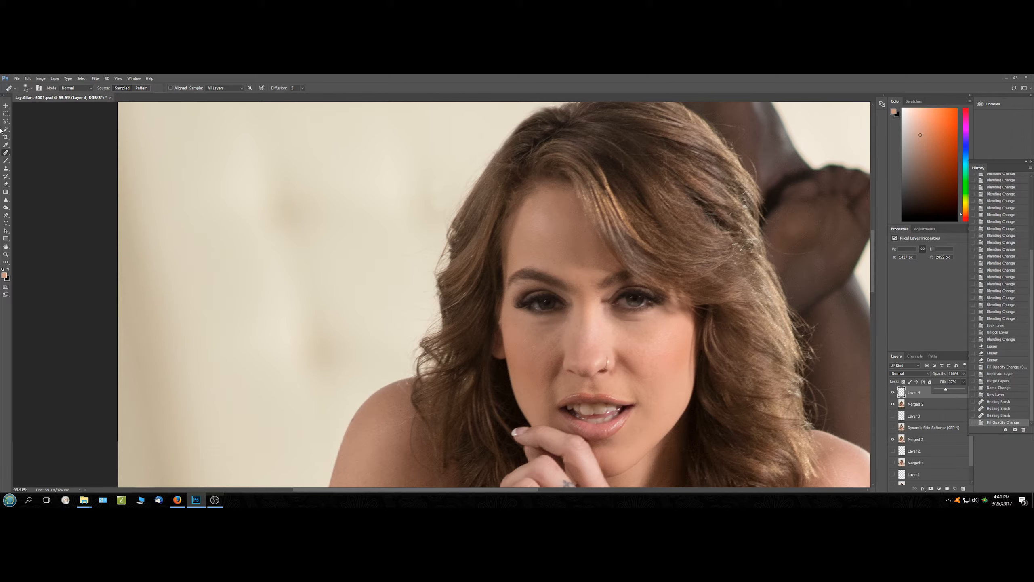
left_click(5, 254)
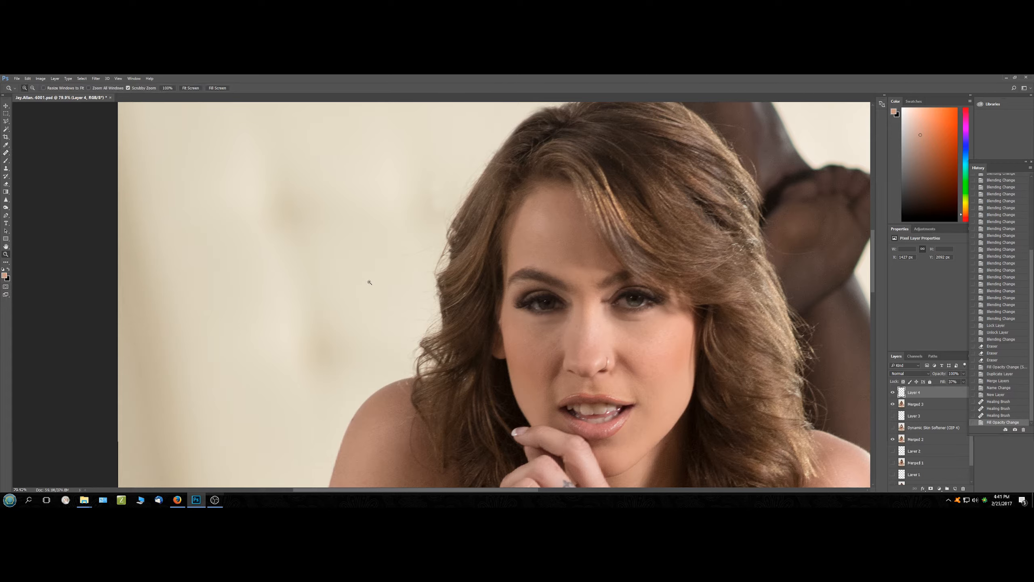
left_click_drag(614, 362, 181, 269)
left_click_drag(502, 283, 529, 294)
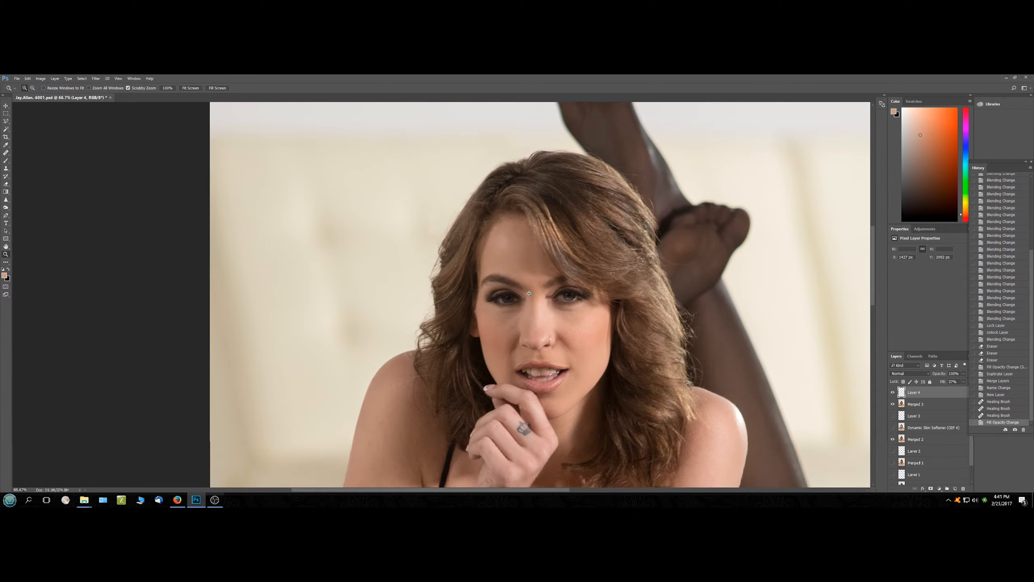
left_click(190, 88)
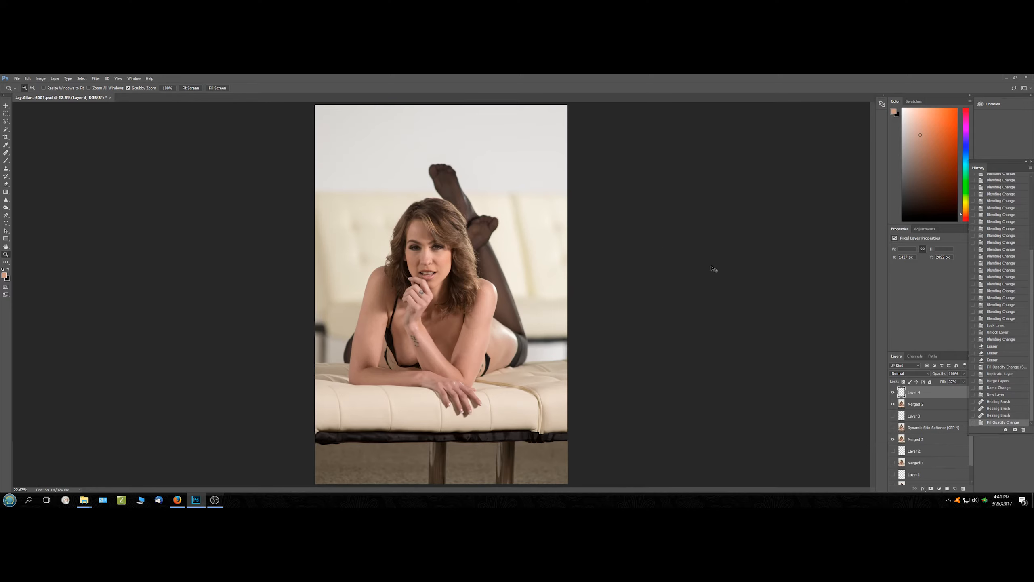
key("ctrl+s")
Brighten both eyes on the Merged 3 layer with the Dodge tool set to Midtones at 50% exposure, and save the document.
left_click(917, 404)
left_click_drag(401, 229, 422, 253)
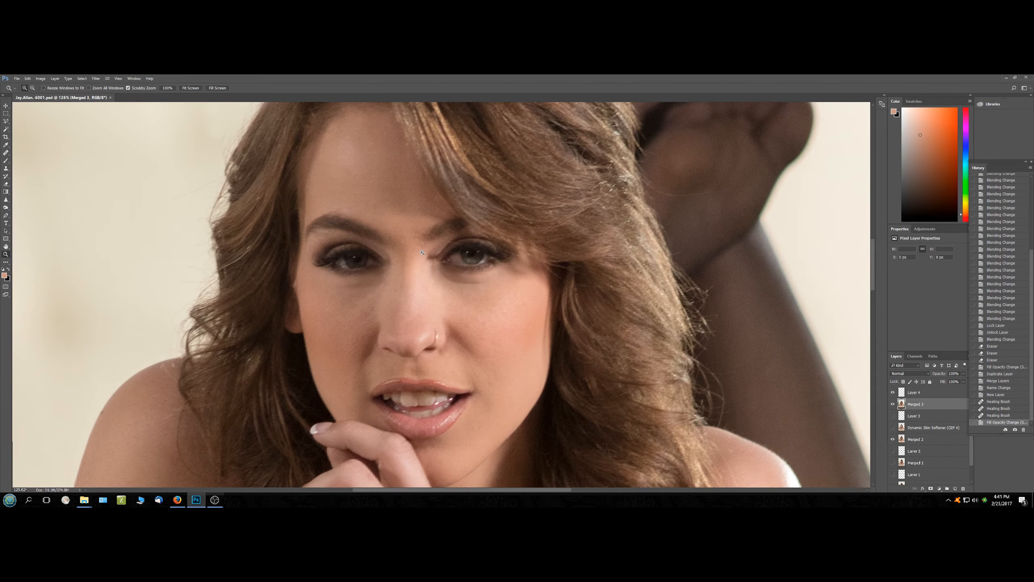
left_click(7, 207)
right_click(5, 207)
left_click(18, 207)
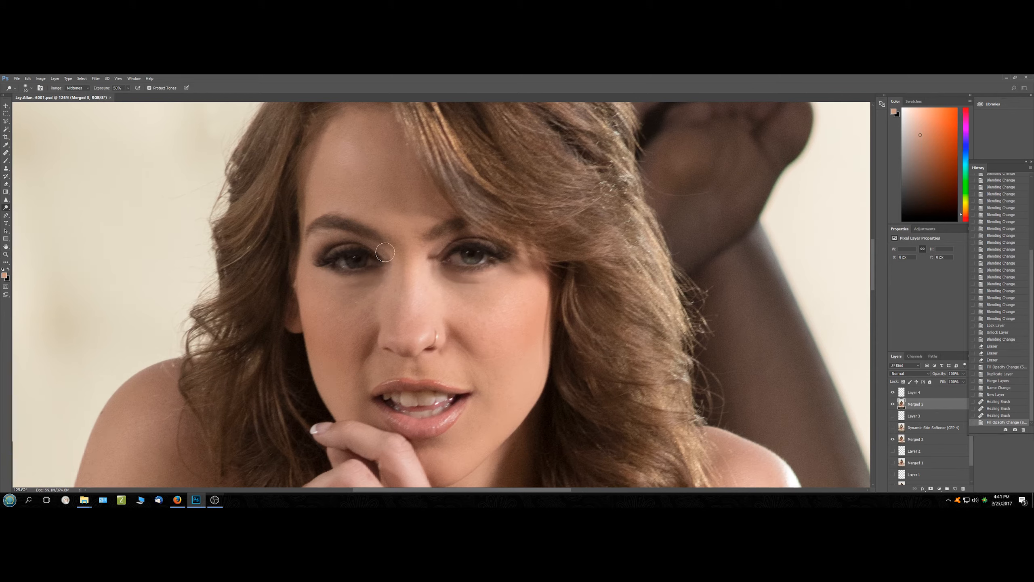
left_click_drag(470, 252, 462, 255)
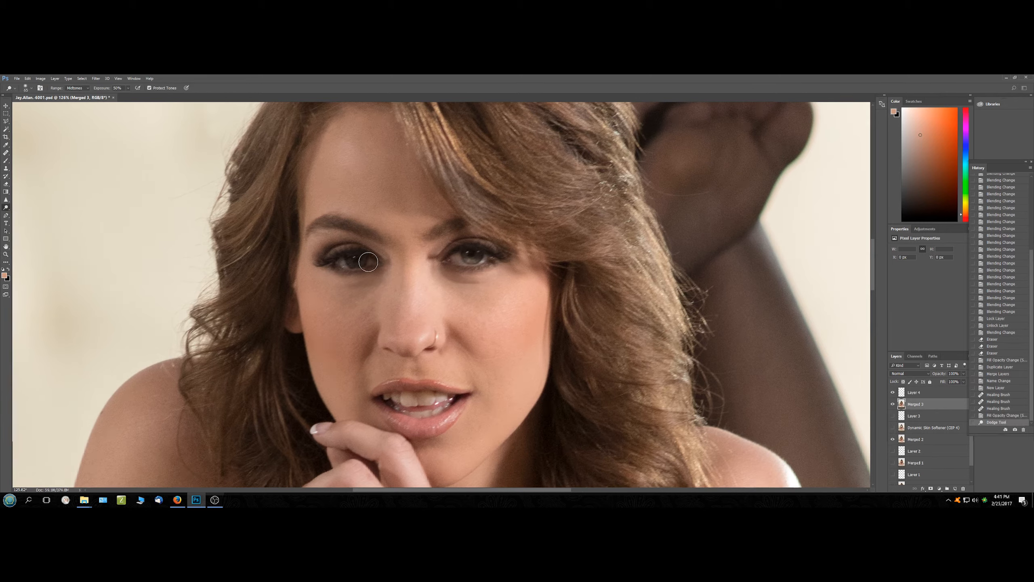
left_click_drag(359, 260, 347, 257)
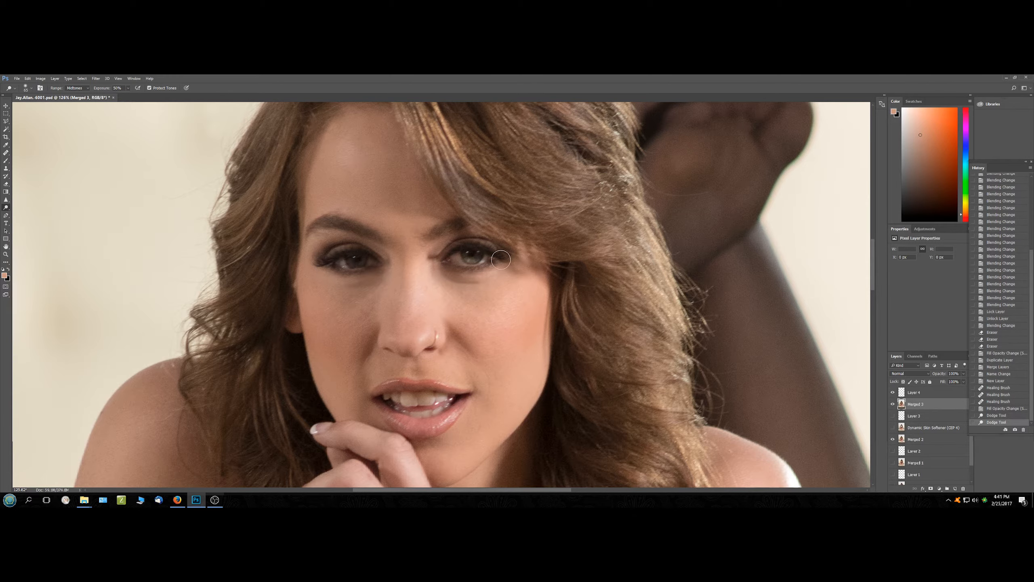
left_click_drag(489, 258, 456, 257)
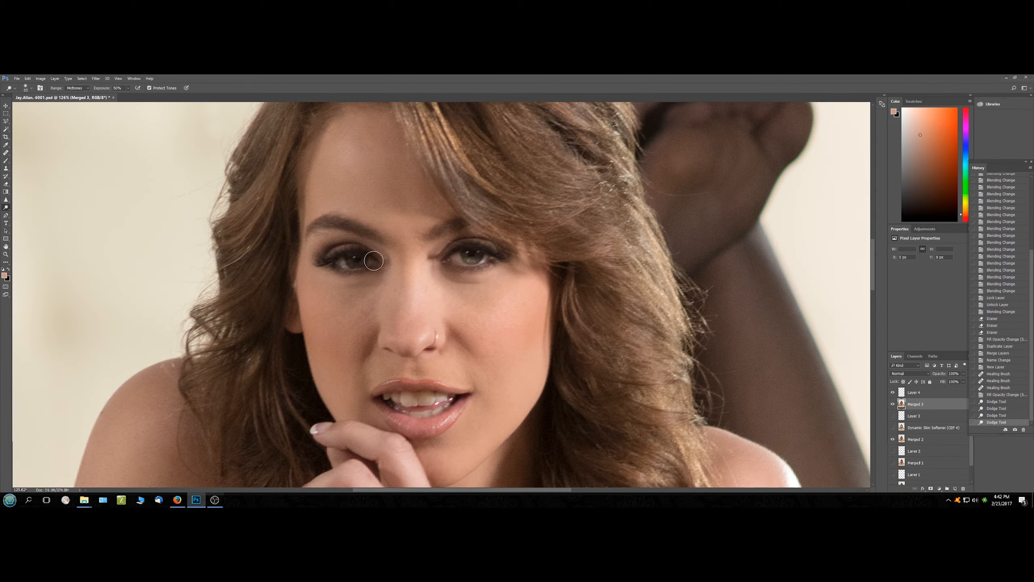
left_click_drag(373, 260, 339, 266)
scroll(616, 334, "down", 8)
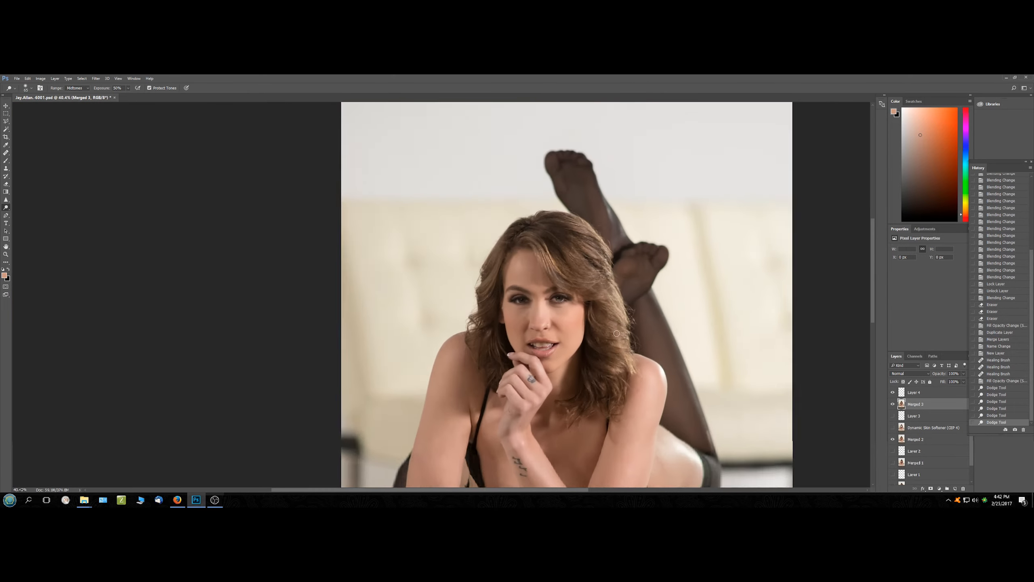
scroll(617, 333, "up", 4)
key("ctrl+s")
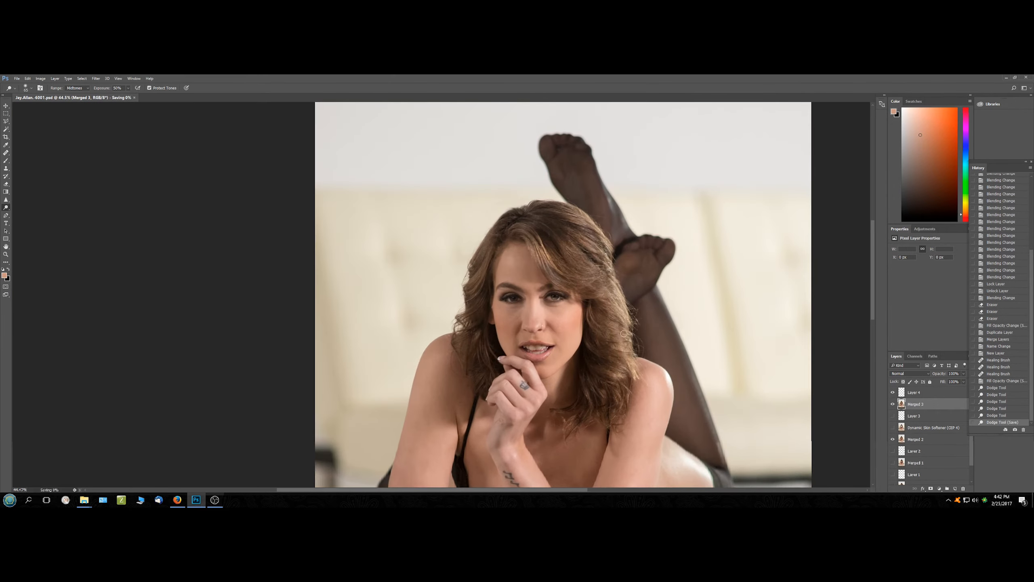
Add a new layer above Layer 4 and sample the dark iris color with the Brush tool.
scroll(562, 333, "up", 3)
scroll(562, 333, "up", 3)
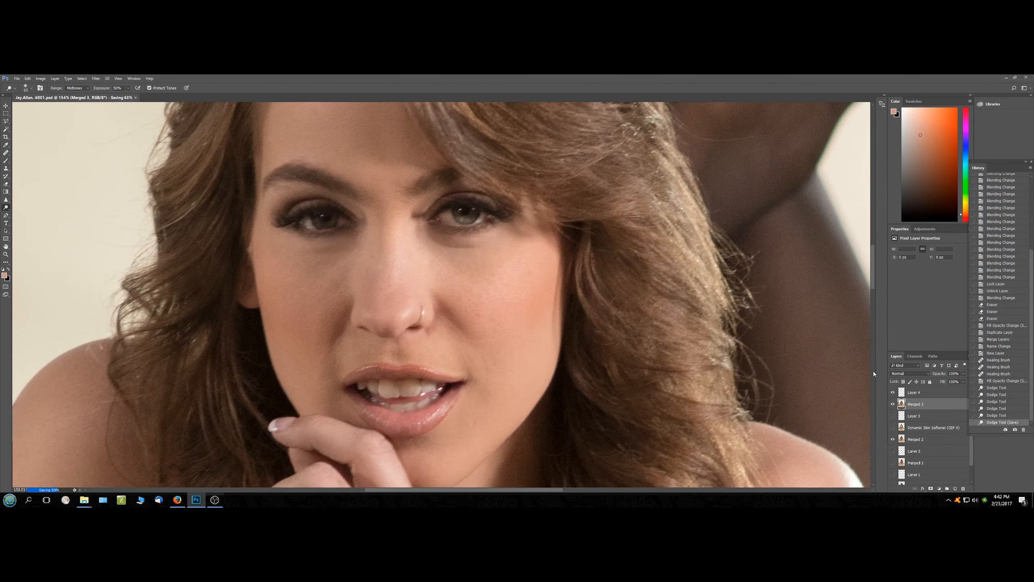
left_click(918, 394)
left_click(955, 488)
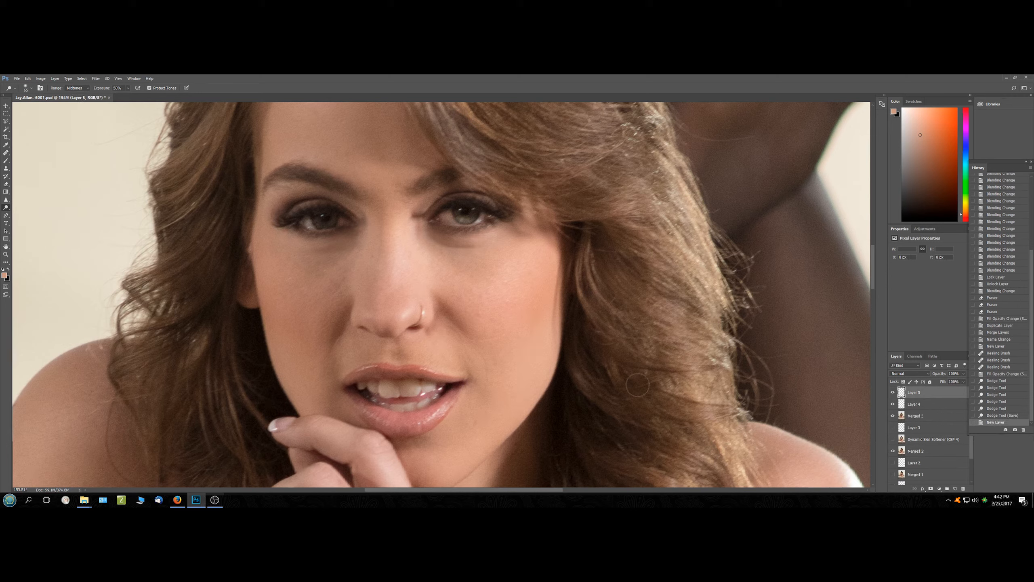
left_click(5, 160)
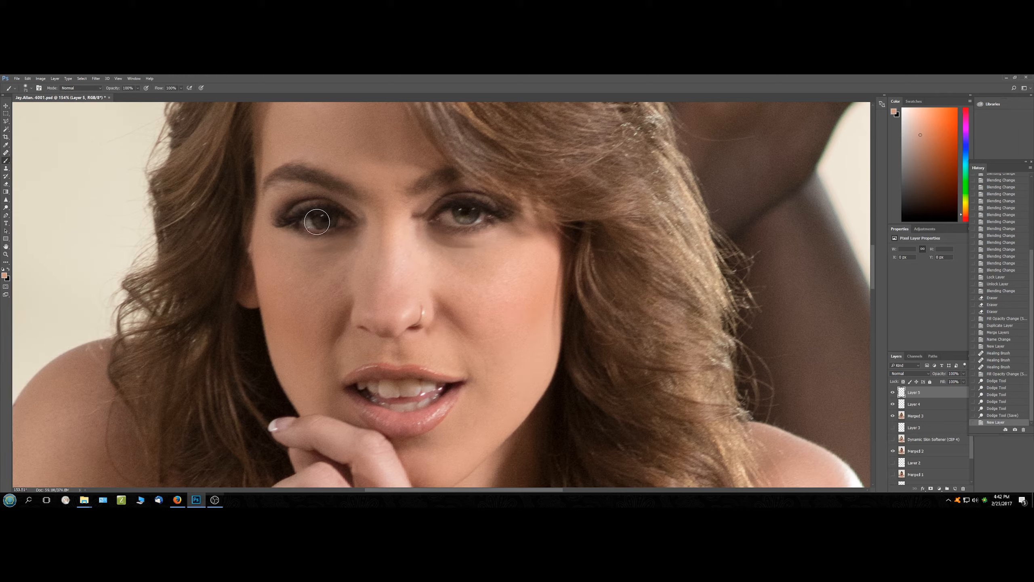
left_click(317, 221, "alt")
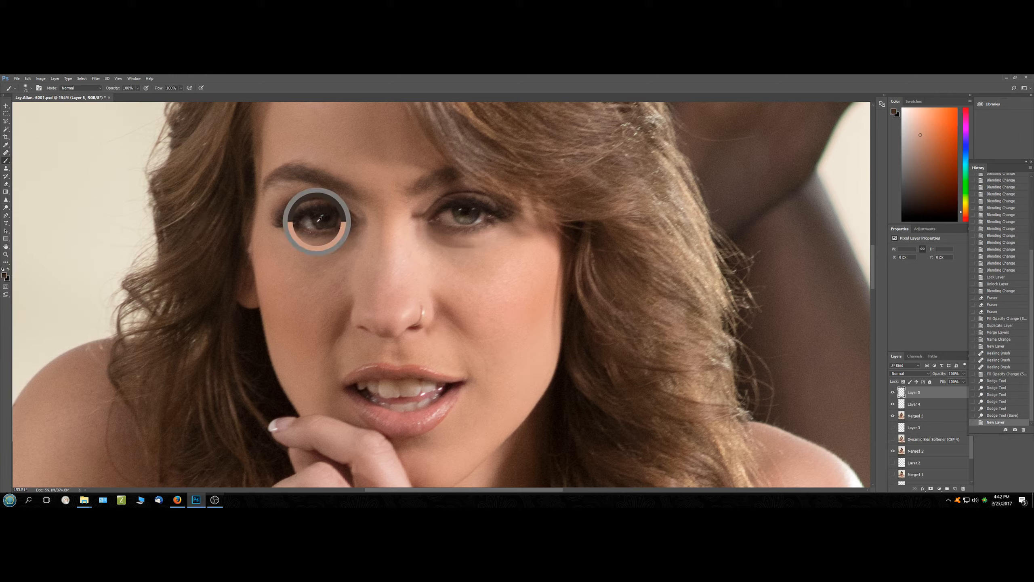
Set the foreground color to a medium green and return to the Brush tool.
left_click(5, 276)
left_click(523, 254)
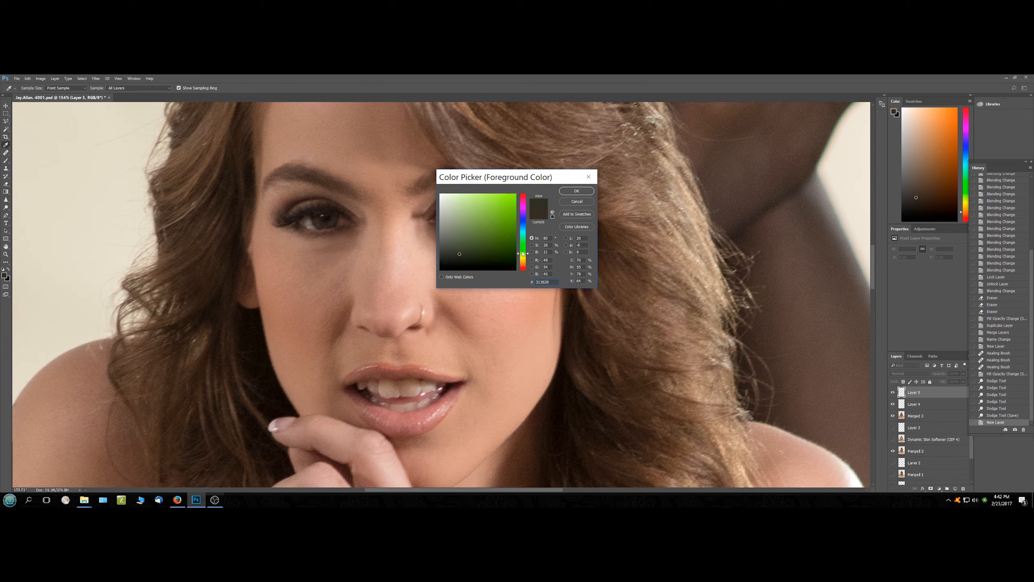
left_click(467, 236)
left_click(522, 252)
left_click(482, 229)
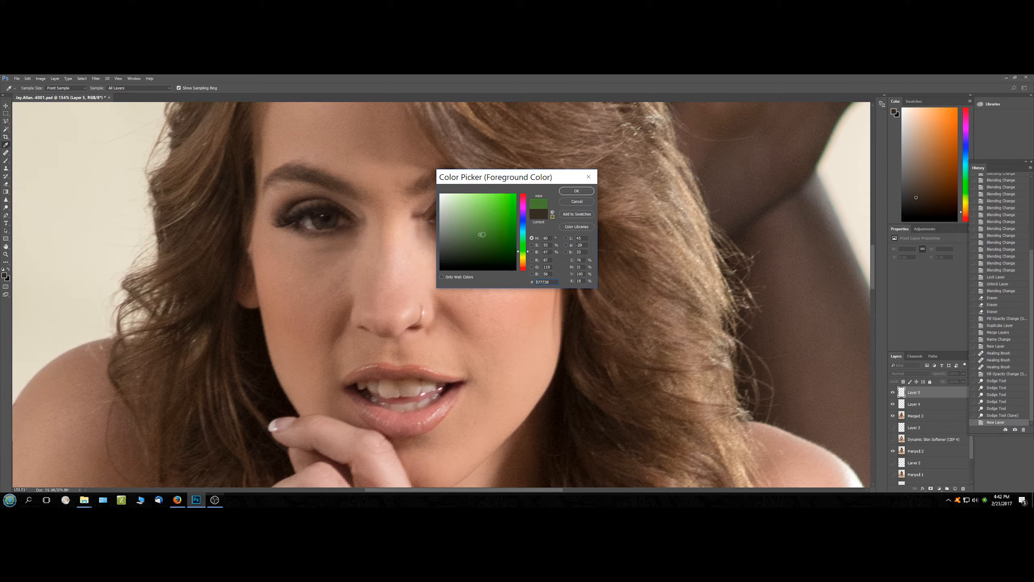
left_click(576, 191)
key("b")
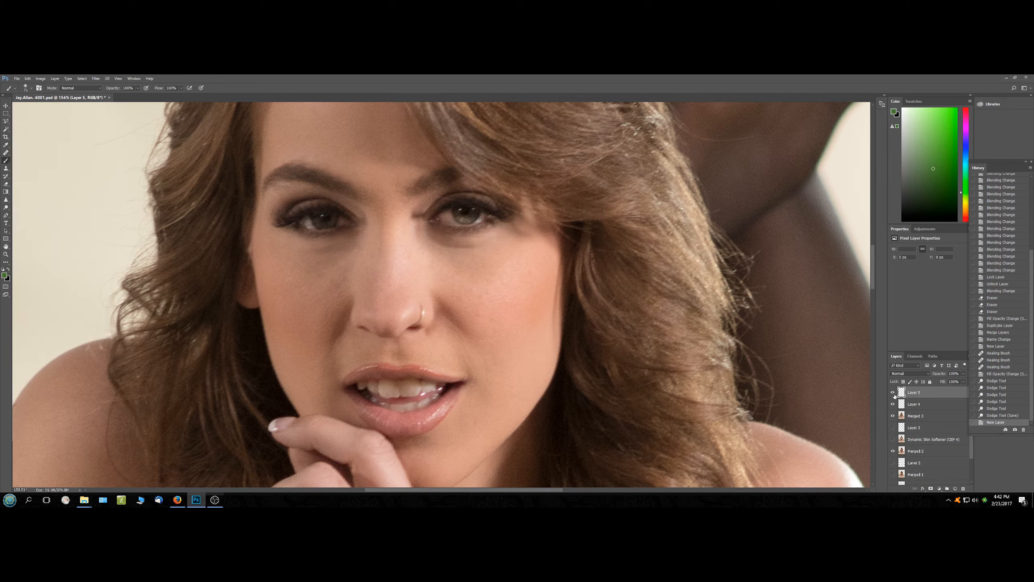
Add another new layer at the top of the stack and paint soft green dabs over both irises.
left_click(956, 488)
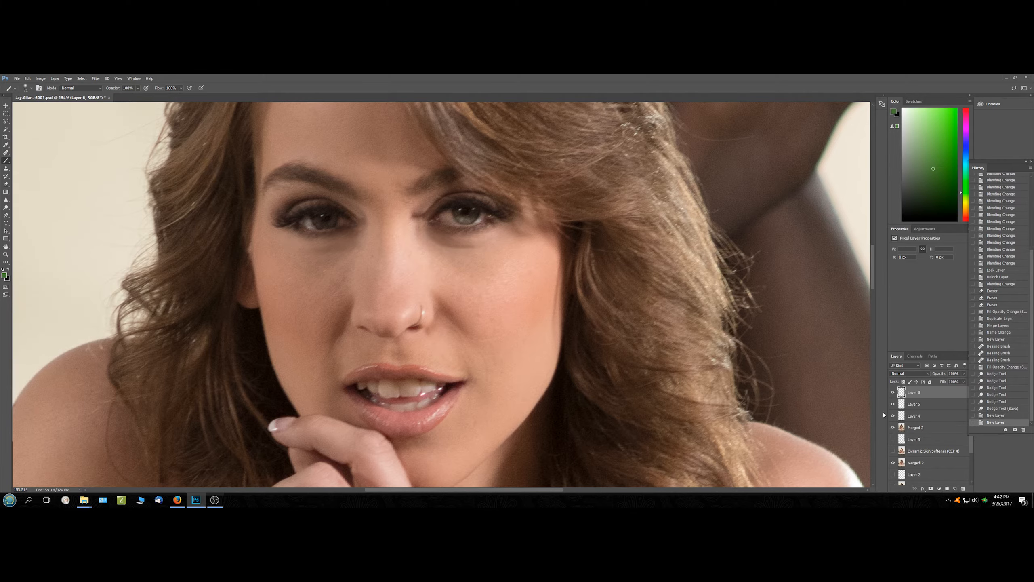
scroll(340, 295, "up", 5)
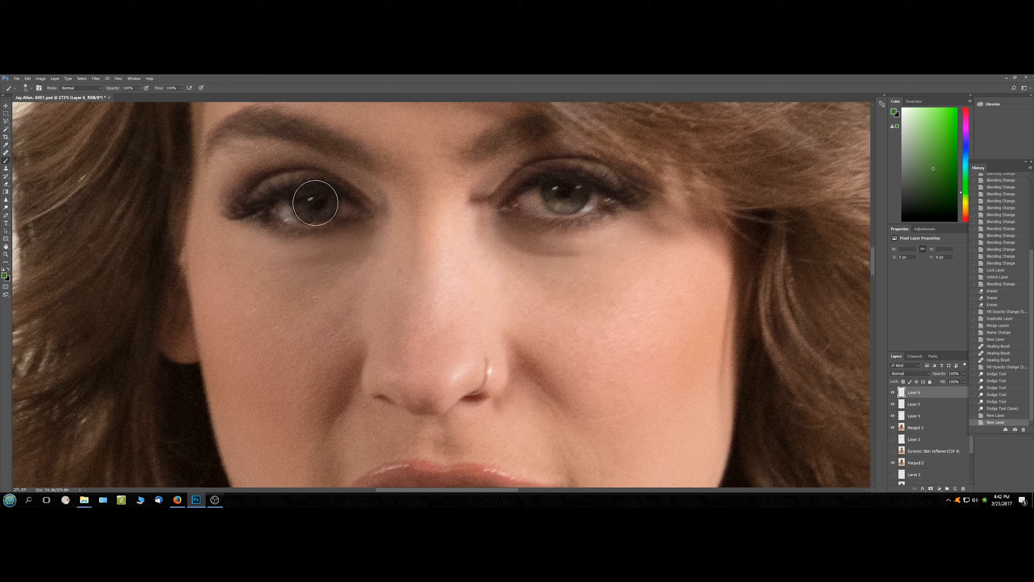
left_click(316, 203)
left_click(318, 203)
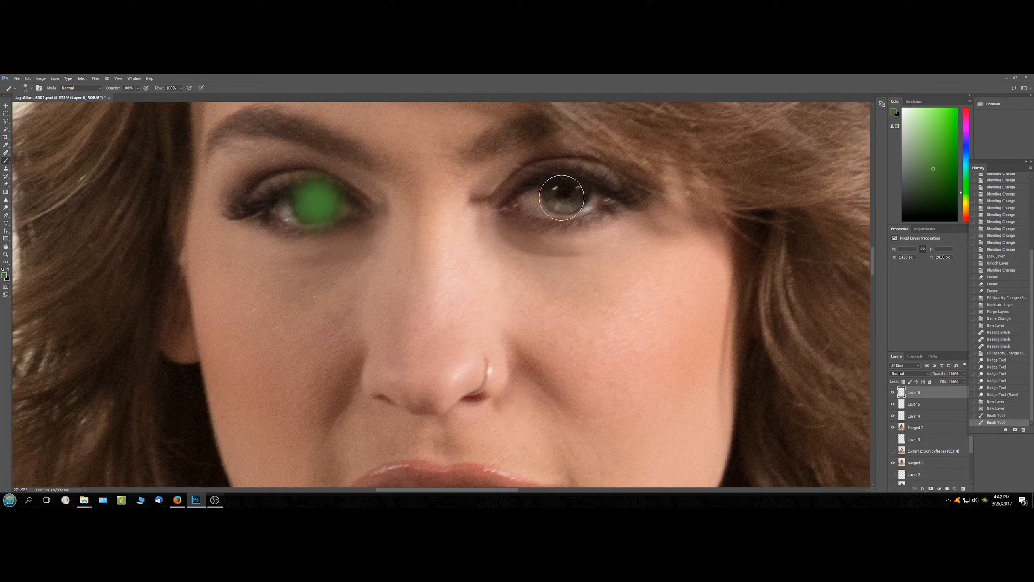
left_click(566, 193)
left_click(567, 192)
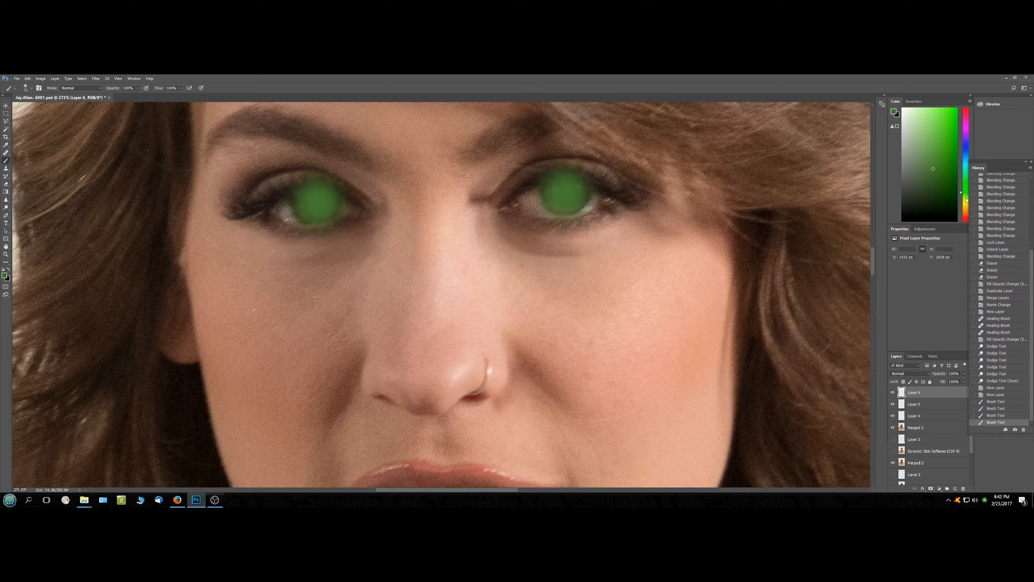
Try out the Layer 6 blend modes from Linear Burn through Divide and set the layer to Hard Light.
left_click(910, 375)
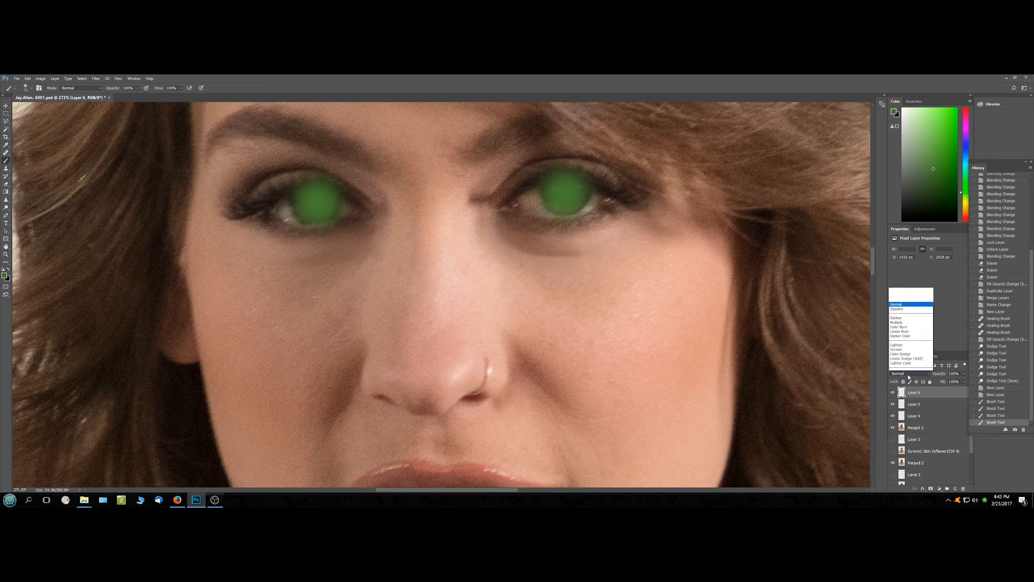
left_click(909, 375)
scroll(909, 375, "down", 4)
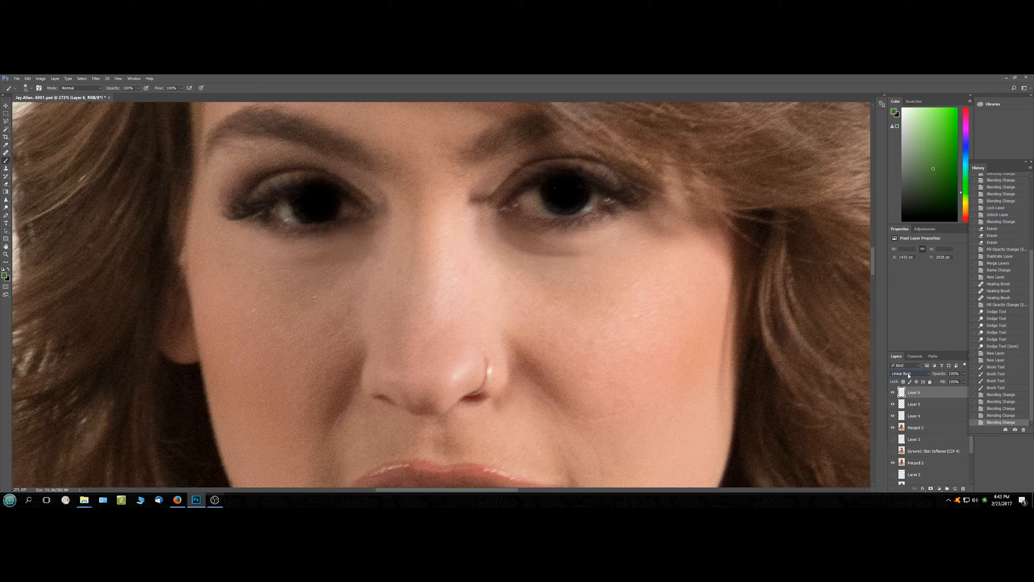
scroll(908, 375, "down", 4)
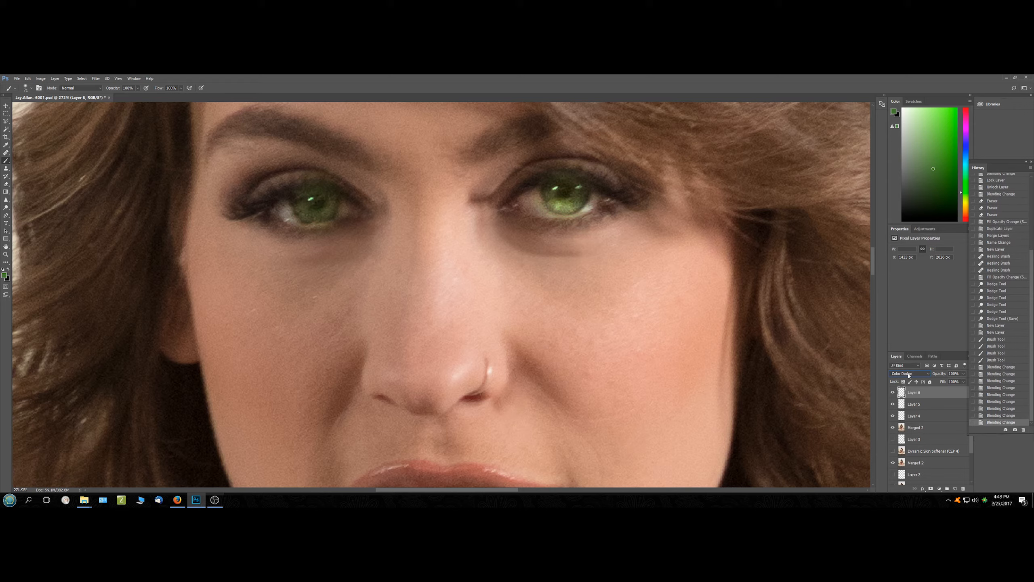
scroll(908, 375, "down", 3)
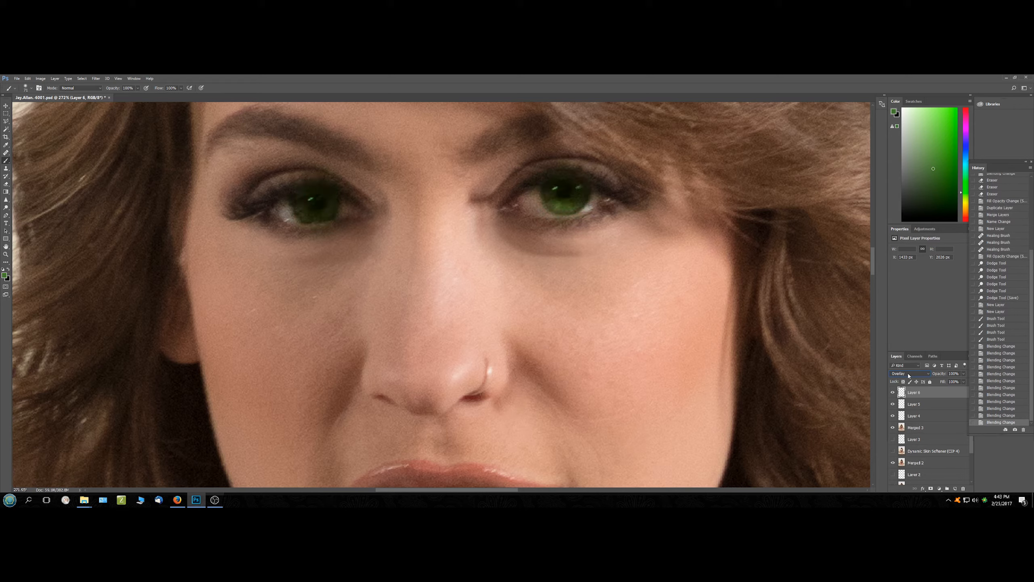
scroll(909, 375, "down", 2)
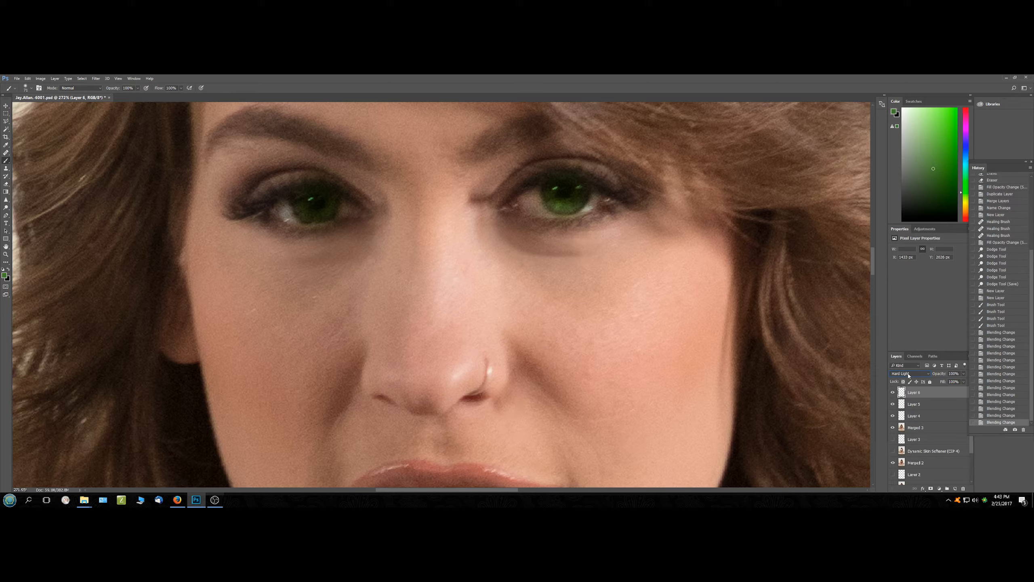
scroll(909, 375, "down", 2)
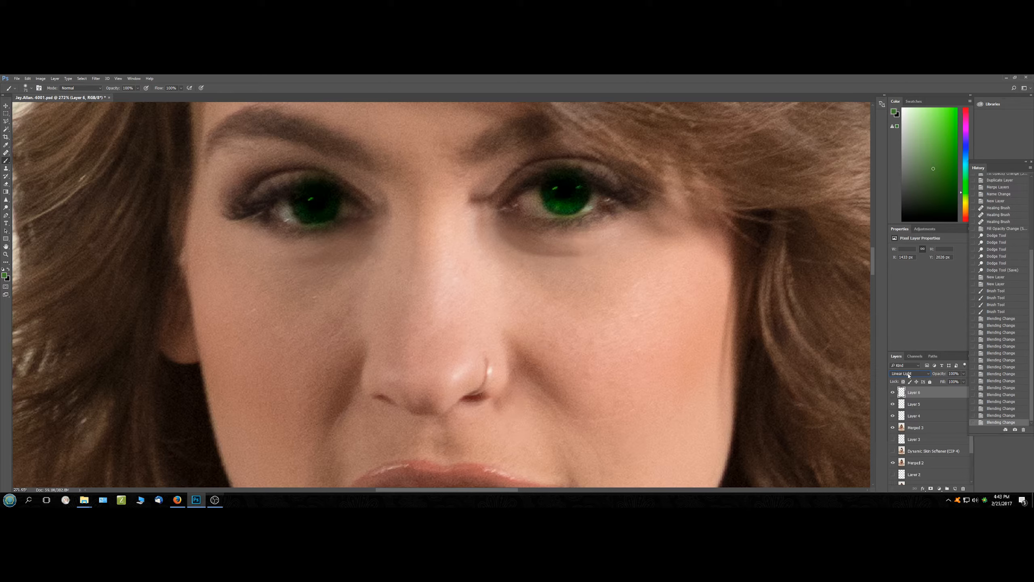
scroll(909, 375, "up", 2)
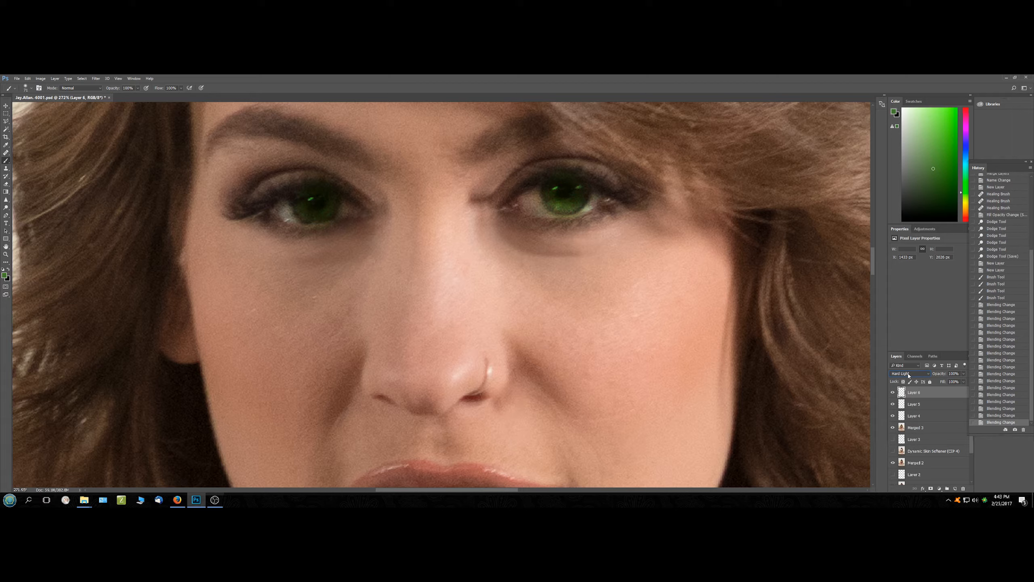
scroll(909, 375, "down", 5)
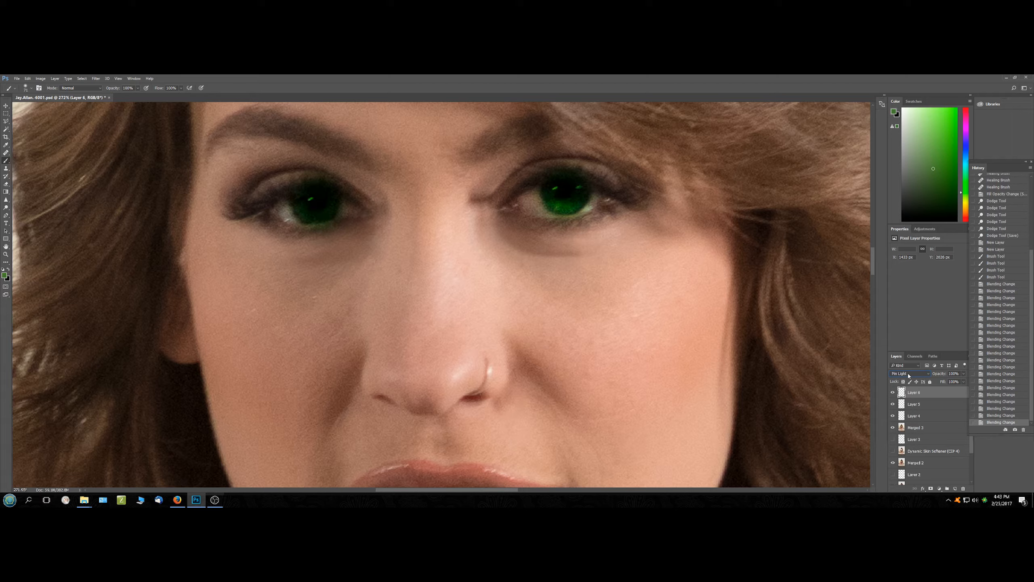
scroll(909, 376, "down", 7)
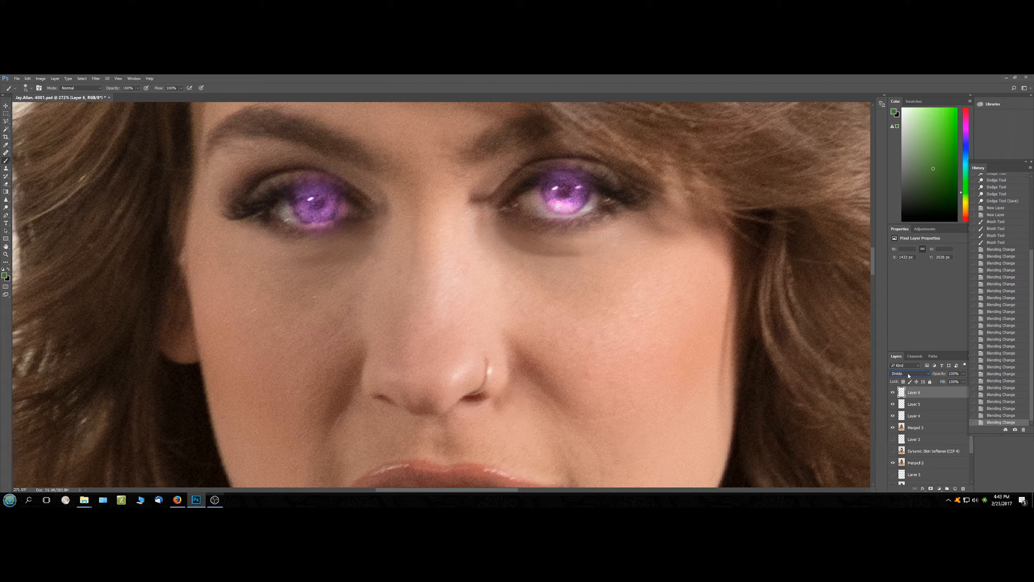
scroll(909, 375, "up", 7)
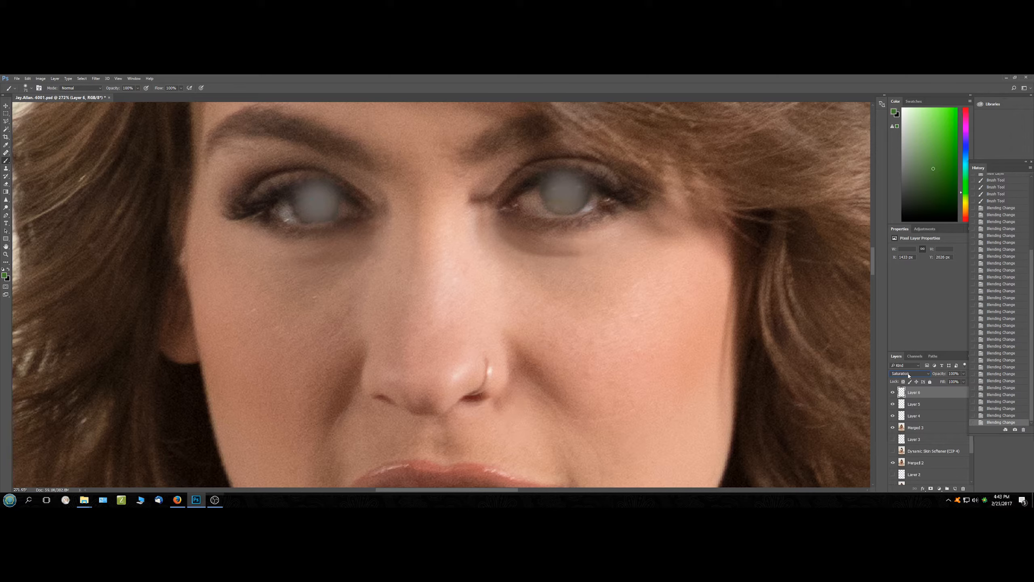
scroll(909, 375, "up", 3)
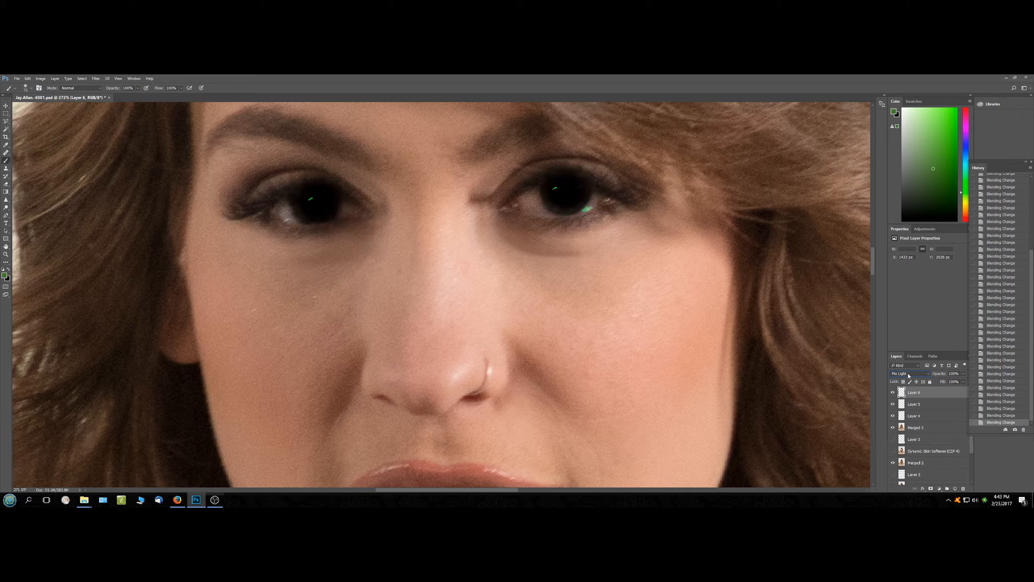
scroll(909, 375, "up", 1)
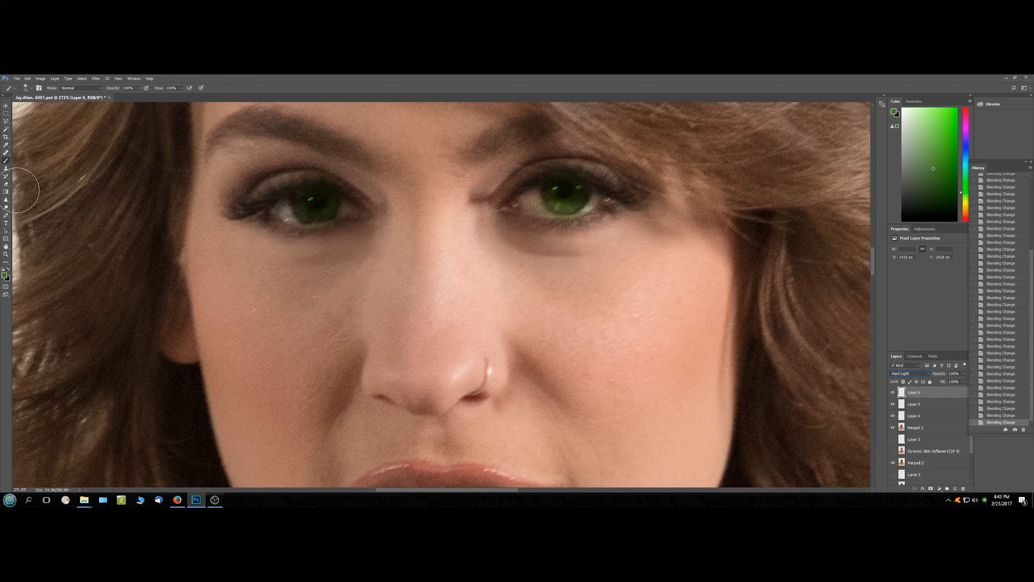
Erase the green tint over both pupils on Layer 6 with a small soft Eraser.
left_click(5, 184)
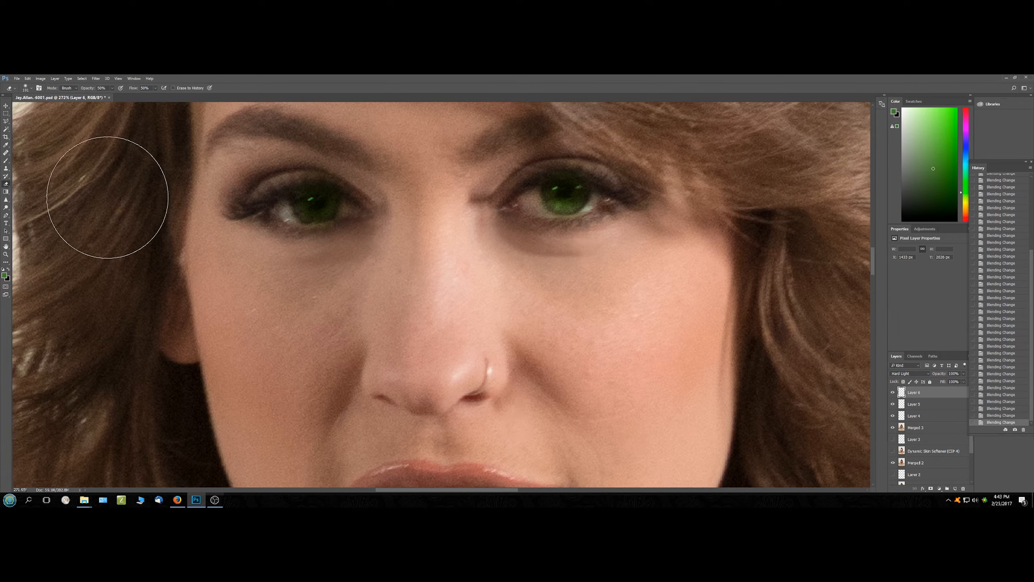
left_click(22, 88)
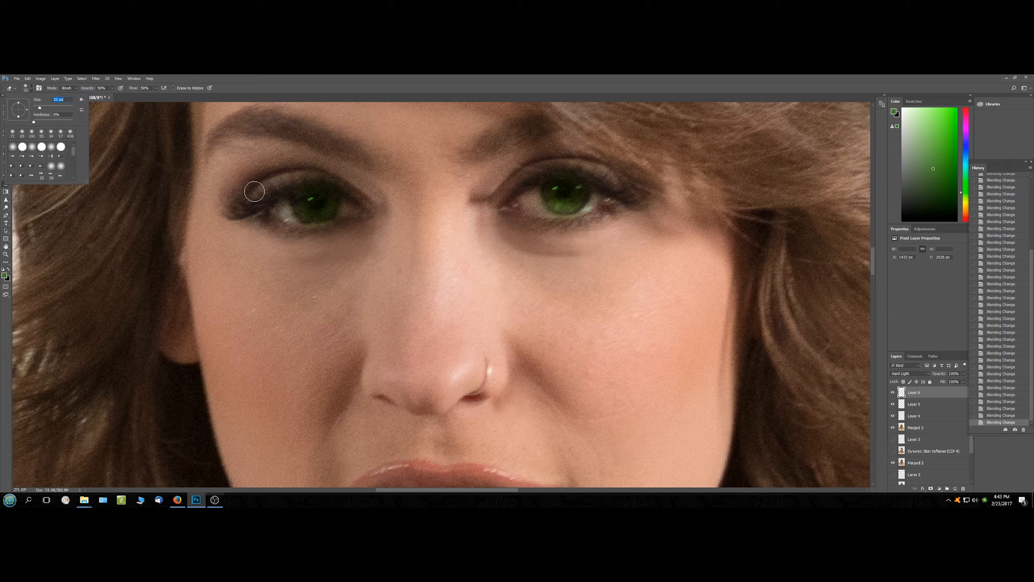
left_click(315, 203)
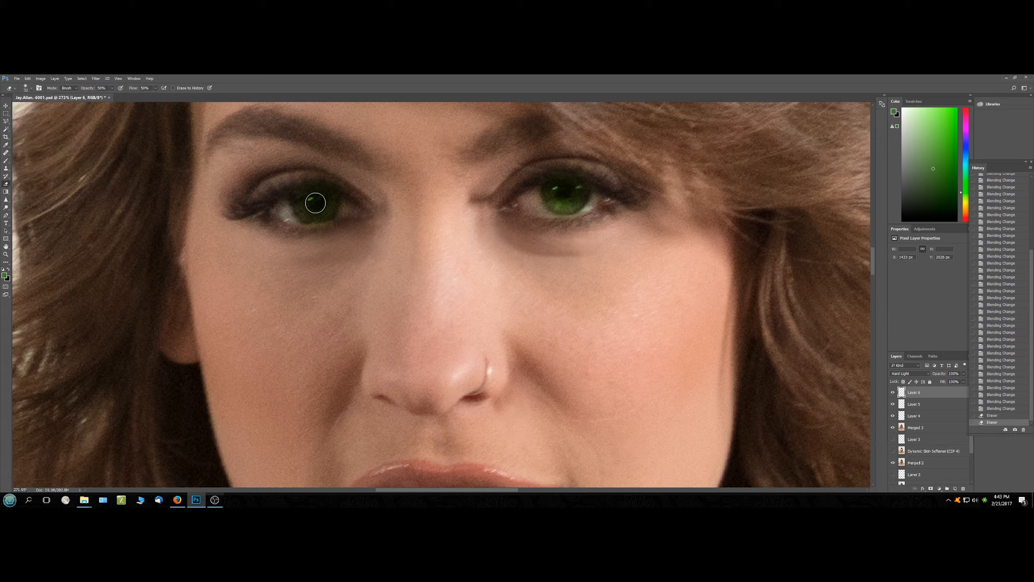
left_click(316, 202)
left_click(563, 193)
left_click(563, 192)
left_click(563, 191)
left_click(562, 190)
left_click(567, 190)
left_click(570, 191)
left_click(572, 191)
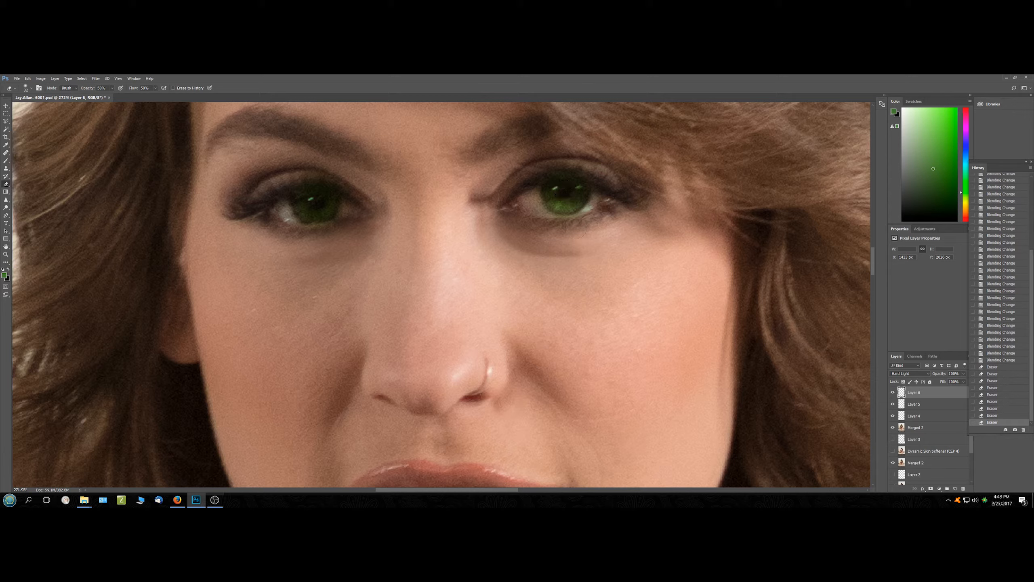
Erase the green spill around the edges of both irises and on the eyelids on Layer 6.
mouse_move(545, 219)
left_mouse_down()
mouse_move(589, 225)
mouse_move(613, 193)
mouse_move(594, 212)
mouse_move(606, 194)
mouse_move(598, 181)
mouse_move(547, 163)
mouse_move(535, 170)
mouse_move(608, 176)
left_mouse_up()
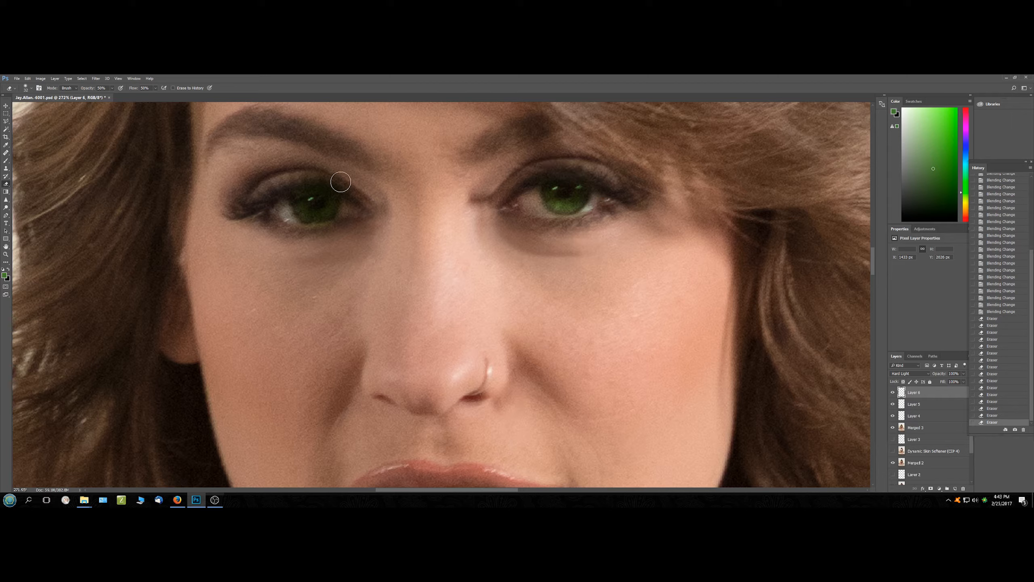
mouse_move(341, 180)
left_mouse_down()
mouse_move(293, 183)
mouse_move(337, 184)
left_mouse_up()
mouse_move(345, 236)
left_mouse_down()
mouse_move(339, 224)
mouse_move(296, 230)
left_mouse_up()
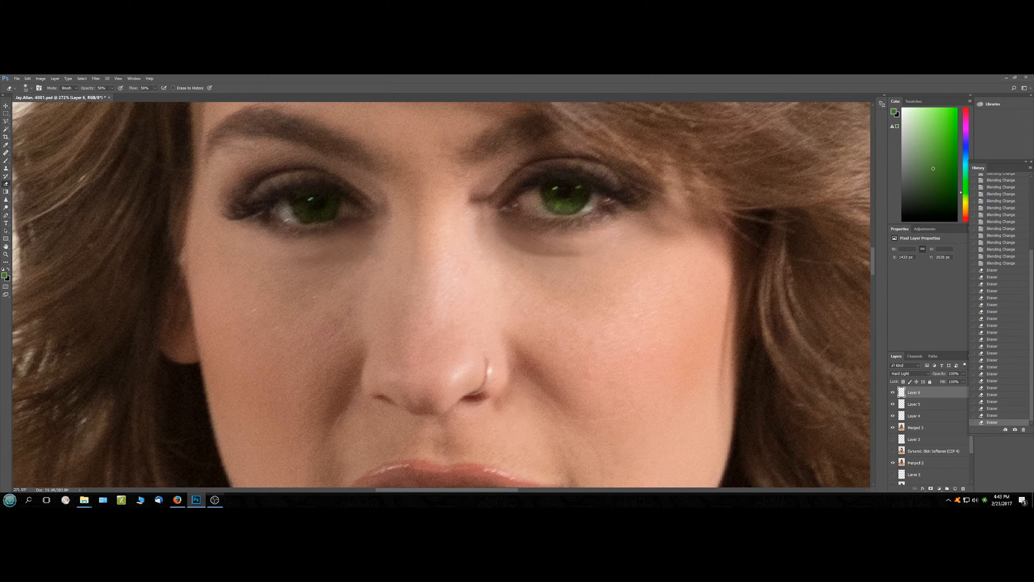
Set the fill of Layer 6 to 37% and save the document.
scroll(577, 293, "down", 6)
scroll(578, 293, "down", 5)
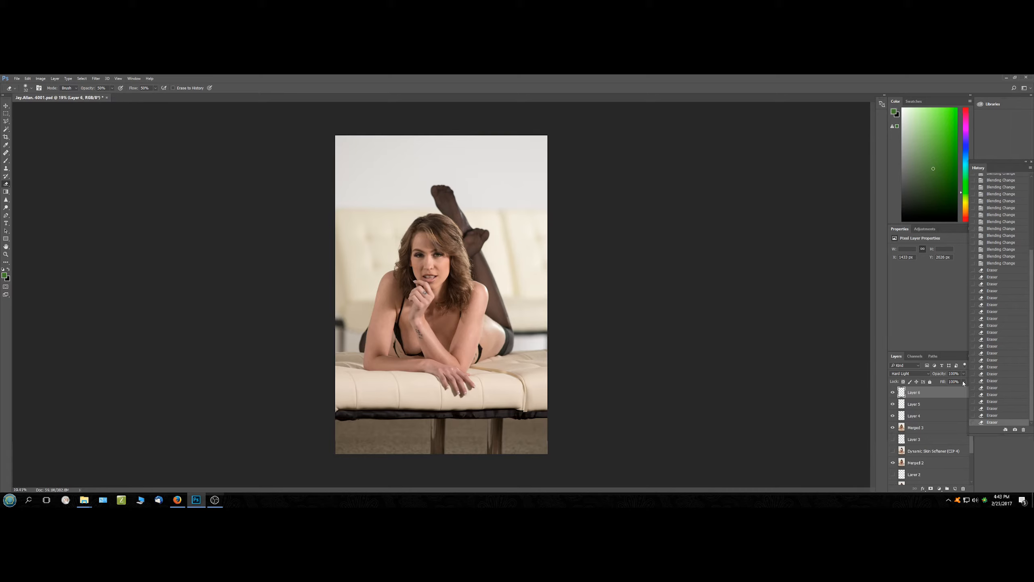
left_click_drag(964, 383, 937, 389)
Duplicate the retouching layers from Layer 6 down, merge the copies into one layer and name it Merged 4.
left_click(916, 427, "shift")
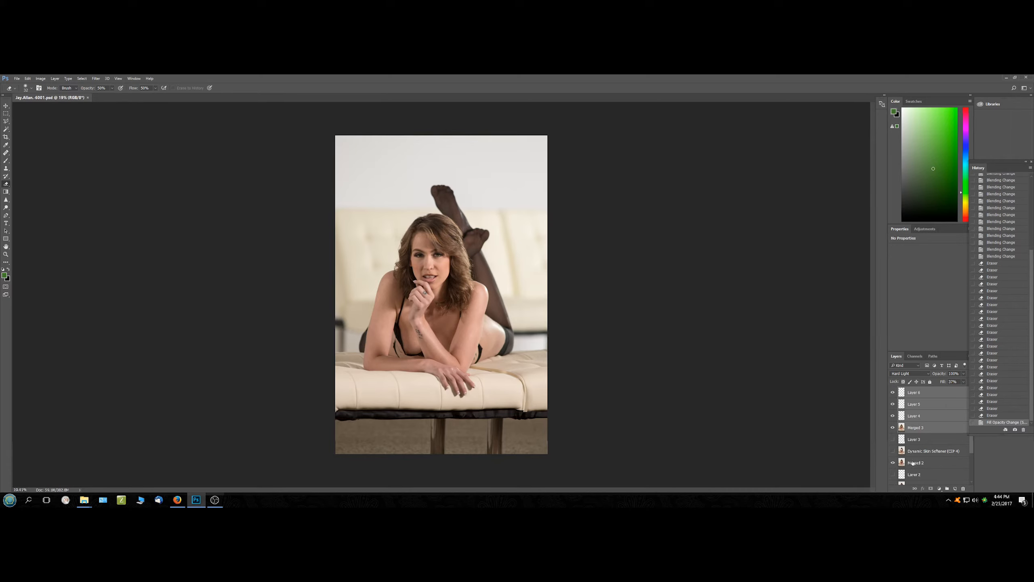
left_click(914, 464, "shift")
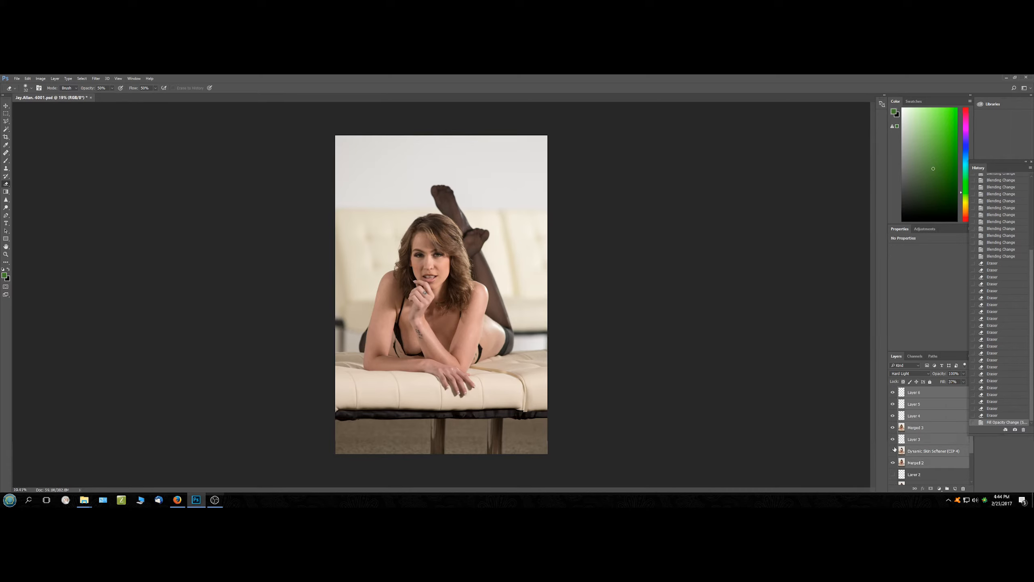
scroll(925, 399, "down", 3)
left_click_drag(931, 409, 957, 488)
right_click(934, 449)
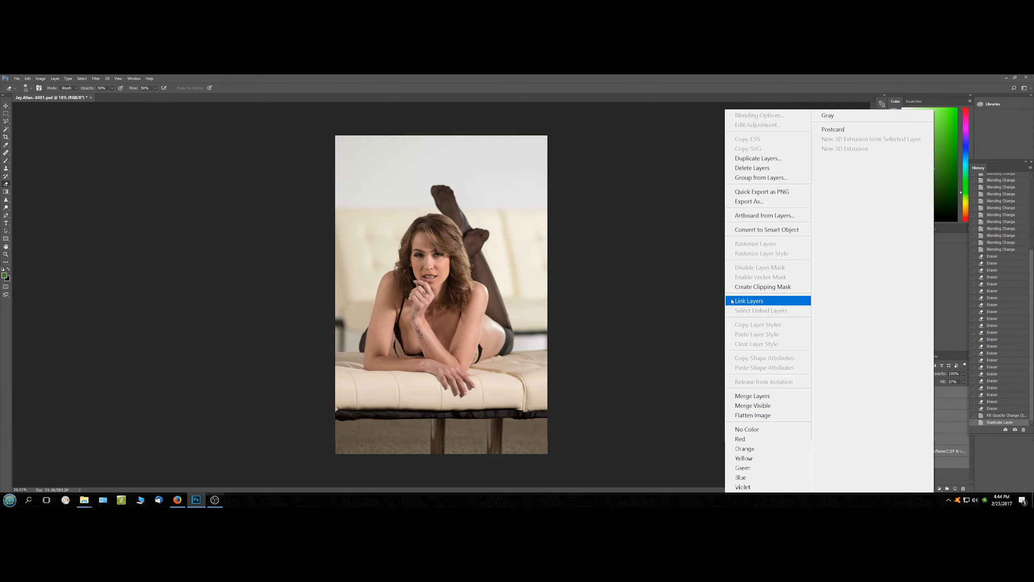
left_click(753, 396)
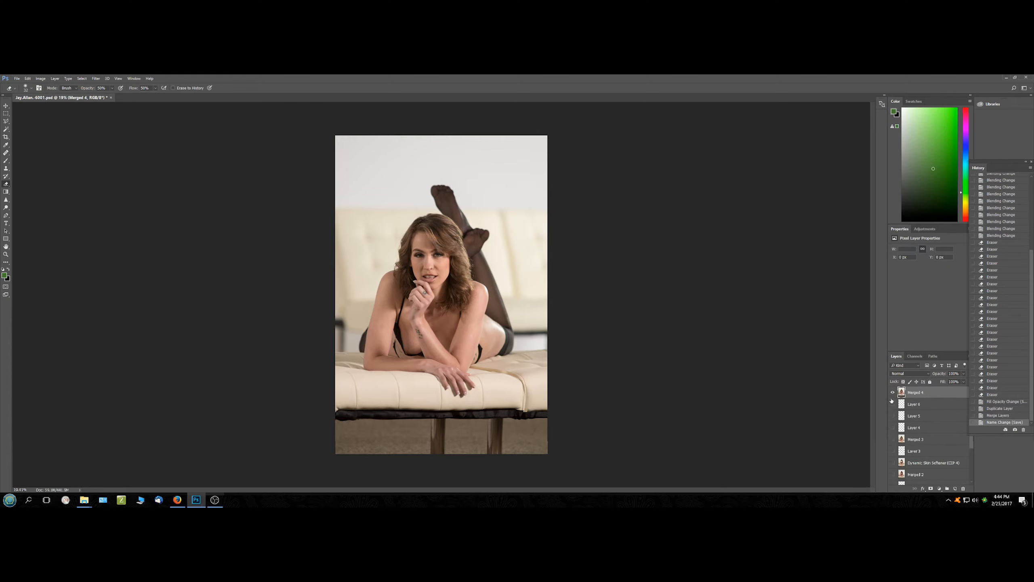
Toggle the visibility of Merged 4 to compare before and after, and save the document.
left_click(893, 392)
left_click(892, 393)
left_click(893, 393)
left_click(893, 393)
key("ctrl+s")
scroll(569, 329, "up", 1)
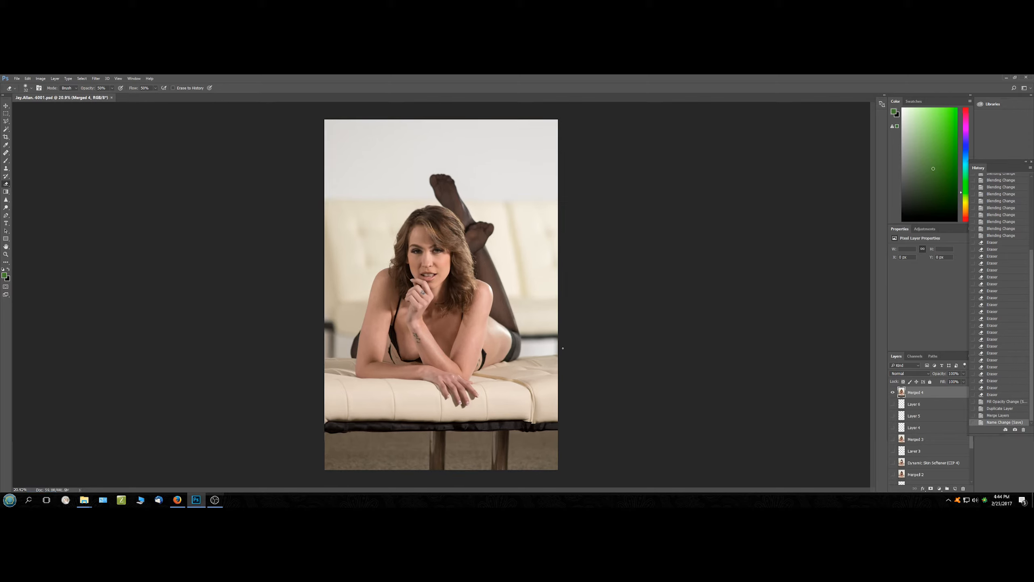
Duplicate Merged 4 and lighten the shadowed chest area on the copy with a larger Dodge brush set to Midtones.
left_click_drag(940, 397, 959, 490)
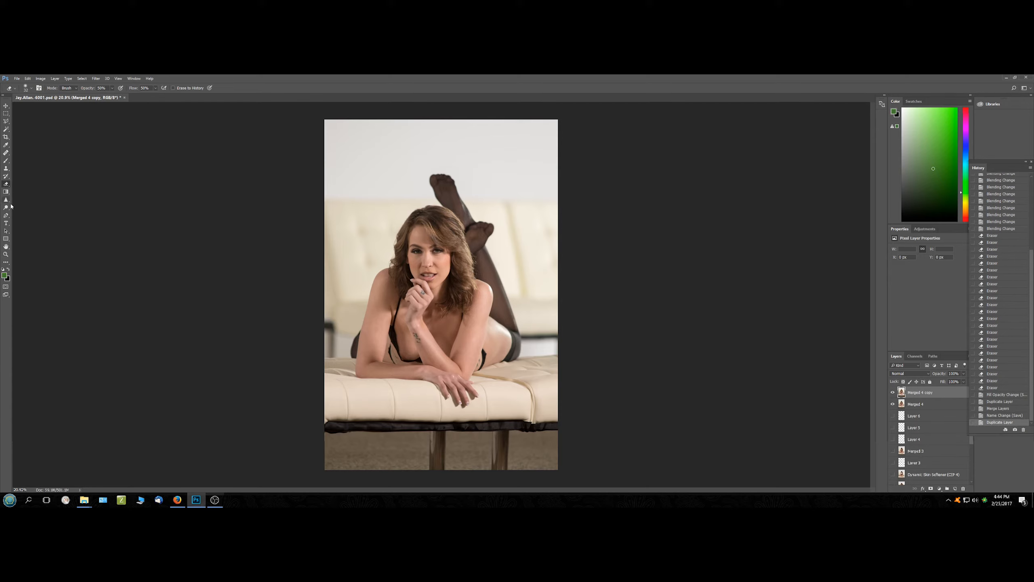
scroll(91, 233, "up", 4)
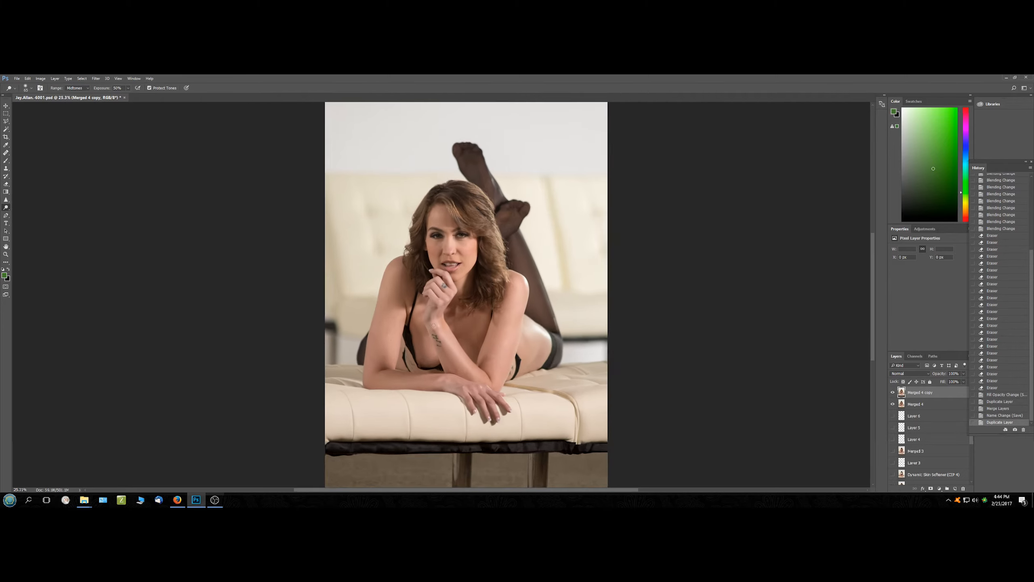
left_click(31, 88)
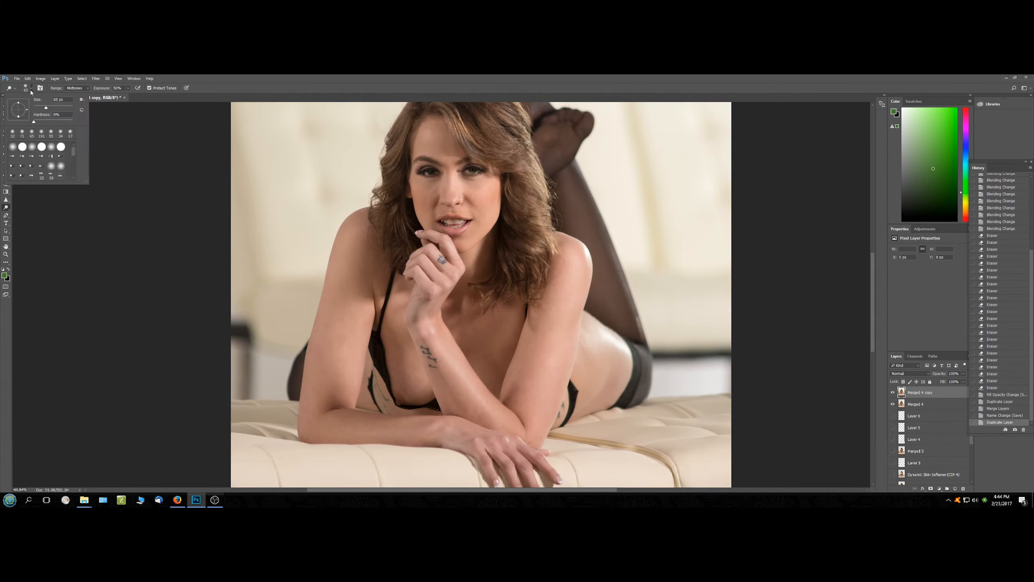
left_click_drag(52, 107, 58, 108)
mouse_move(391, 345)
left_mouse_down()
mouse_move(403, 401)
mouse_move(424, 396)
mouse_move(402, 406)
left_mouse_up()
left_click(402, 407)
Set the fill of the Merged 4 copy layer to 76%.
scroll(616, 382, "down", 5)
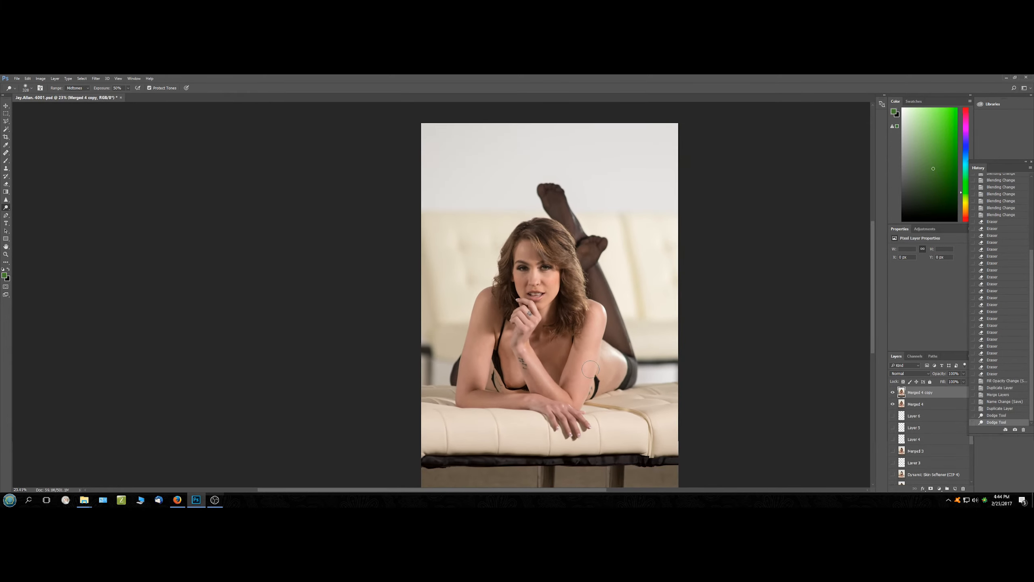
scroll(591, 369, "down", 1)
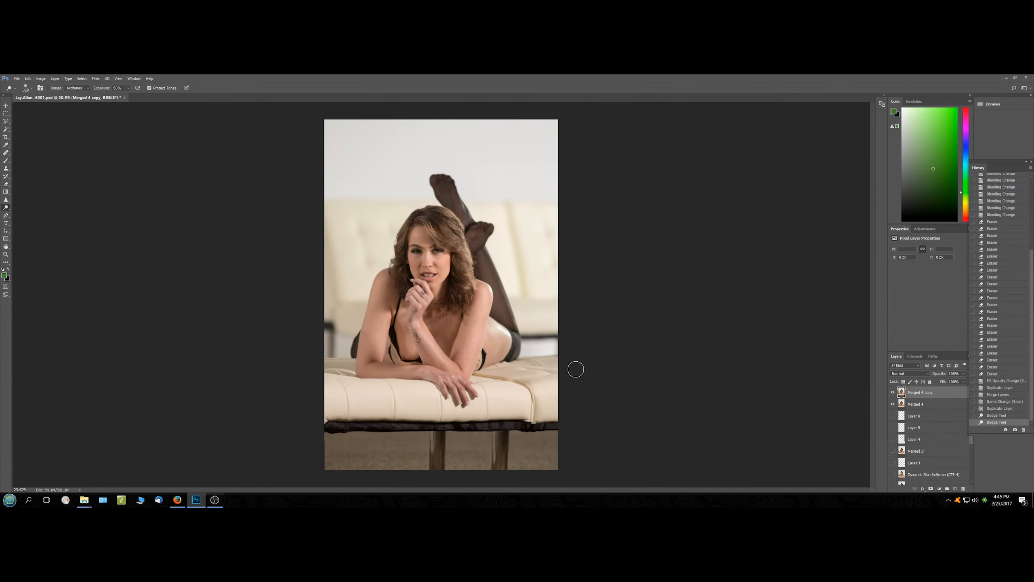
left_click(964, 382)
left_click_drag(943, 392, 957, 390)
Erase the dodging spill around the lingerie edge and above the forearm on Merged 4 copy with an enlarged soft Eraser.
left_click(6, 184)
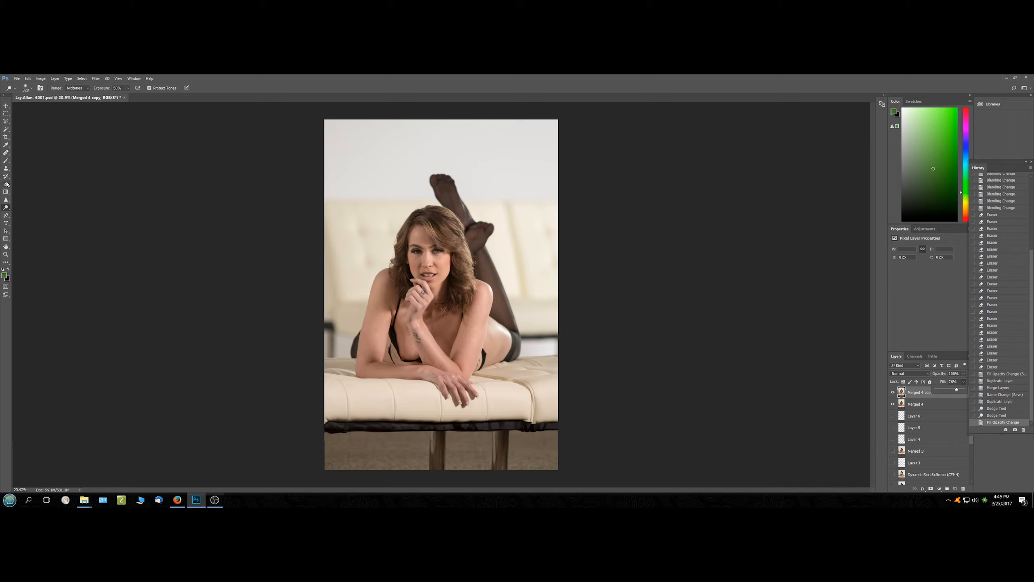
left_click(25, 88)
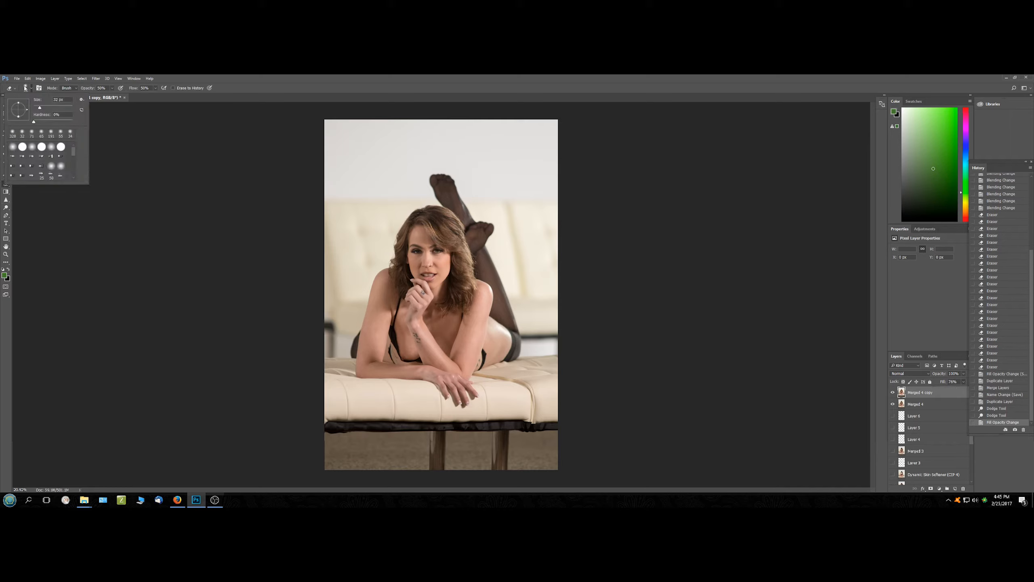
left_click_drag(39, 108, 44, 108)
left_click(622, 344)
scroll(590, 351, "up", 9)
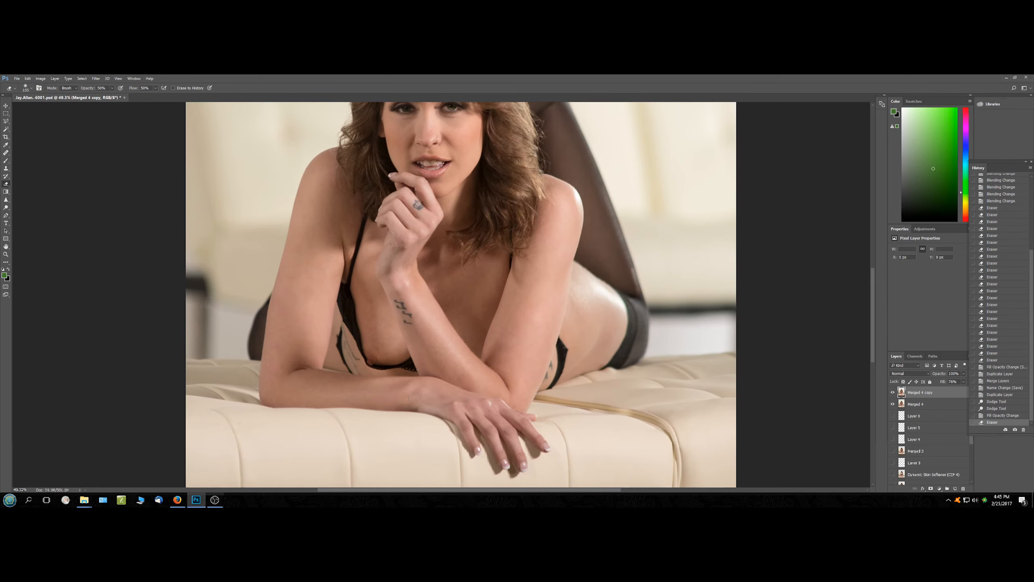
mouse_move(426, 377)
left_mouse_down()
mouse_move(346, 377)
mouse_move(425, 377)
mouse_move(369, 379)
mouse_move(397, 380)
mouse_move(368, 376)
mouse_move(348, 336)
left_mouse_up()
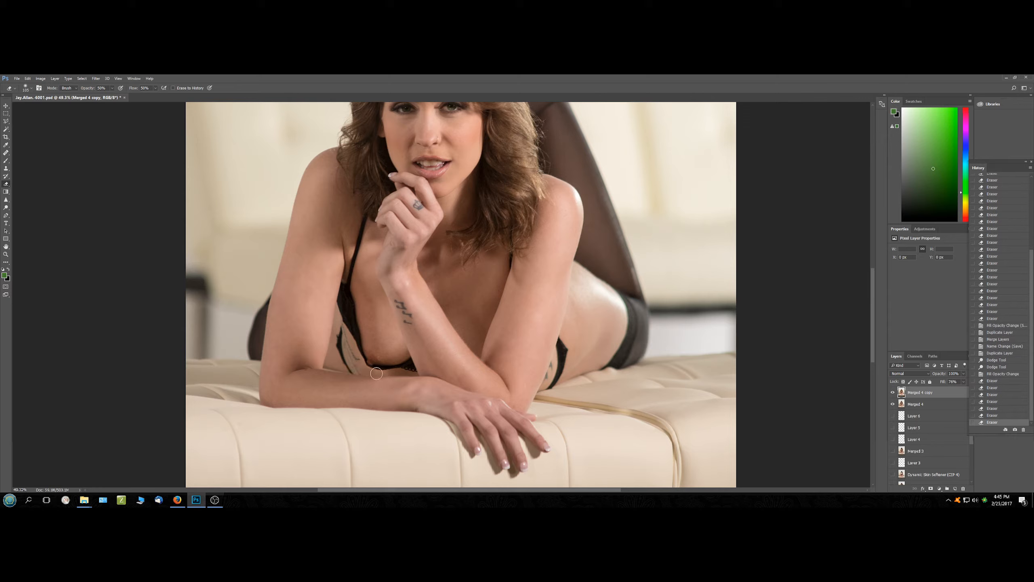
mouse_move(402, 377)
left_mouse_down()
mouse_move(345, 373)
mouse_move(362, 367)
mouse_move(353, 361)
left_mouse_up()
left_click(349, 334)
left_click_drag(353, 361, 358, 371)
left_click(358, 371)
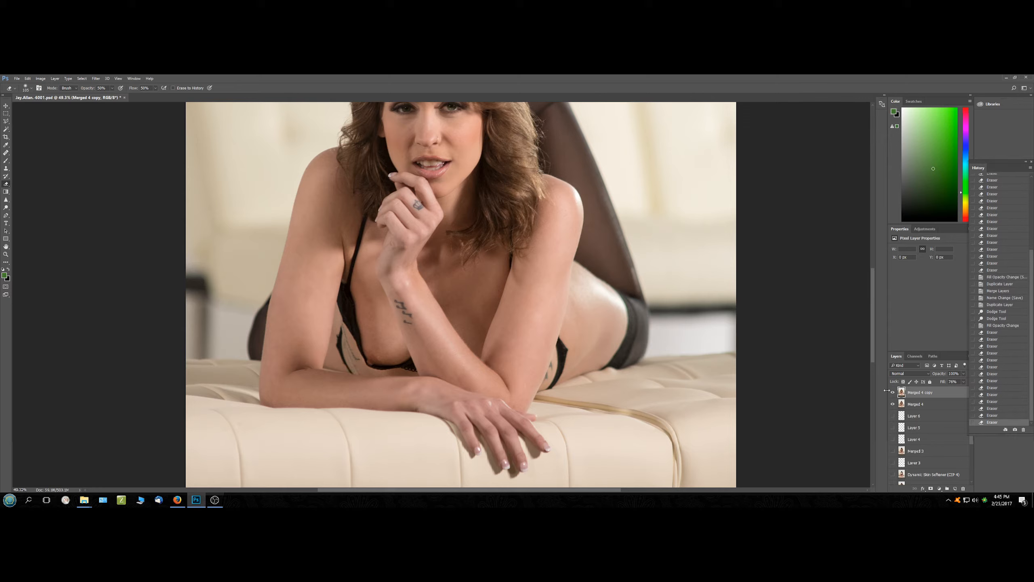
Toggle the visibility of Merged 4 copy to compare the chest area with and without the dodging.
left_click(893, 393)
left_click(894, 392)
left_click(894, 393)
left_click(894, 392)
Erase the remaining dodging spill along the lingerie strap, inner arm and forearm edge on Merged 4 copy with a resized soft Eraser.
left_click(31, 89)
left_click(61, 107)
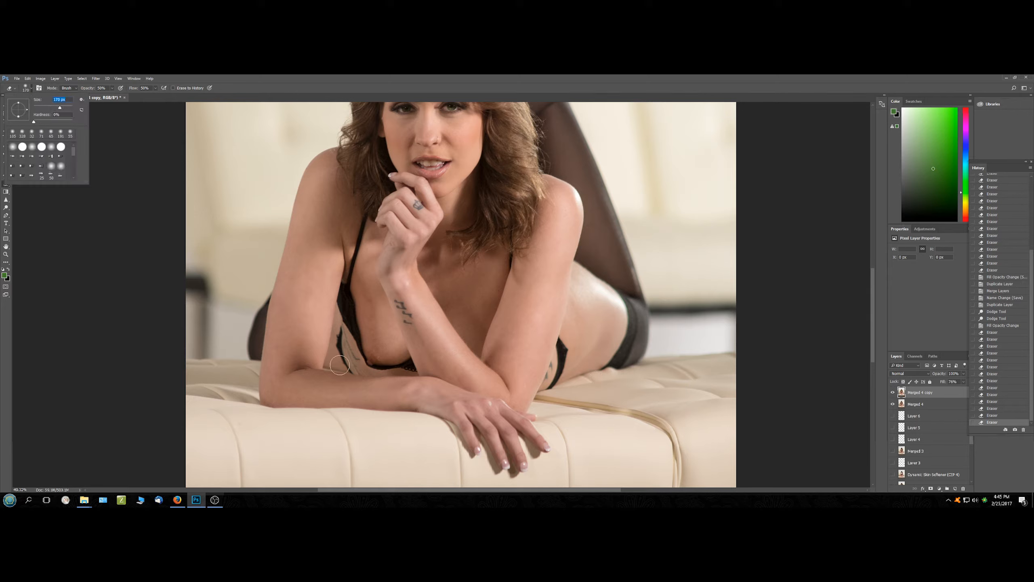
left_click(419, 370)
mouse_move(375, 383)
left_mouse_down()
mouse_move(411, 379)
mouse_move(350, 378)
mouse_move(396, 380)
mouse_move(361, 377)
mouse_move(346, 350)
mouse_move(348, 272)
left_mouse_up()
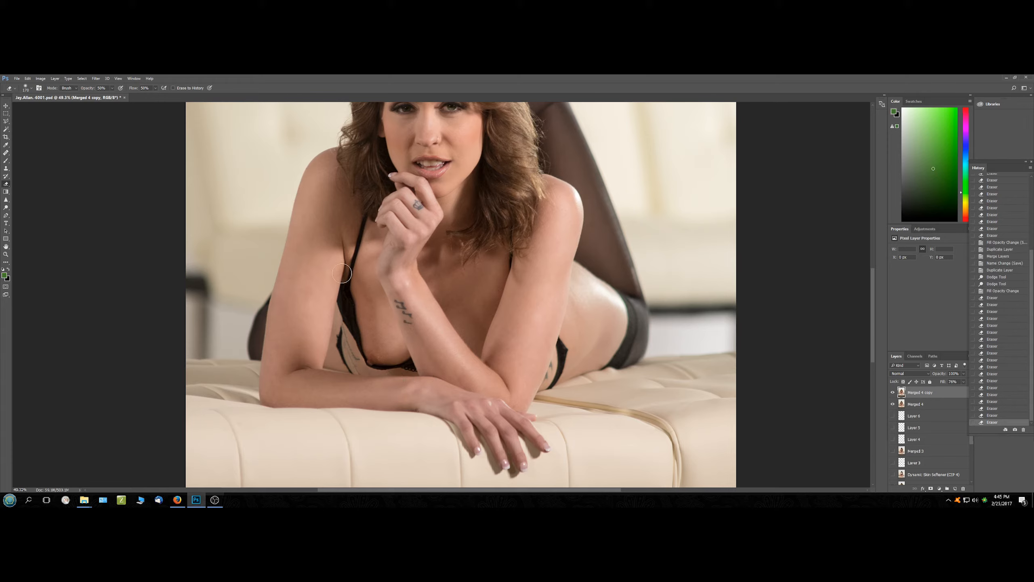
left_click(354, 353)
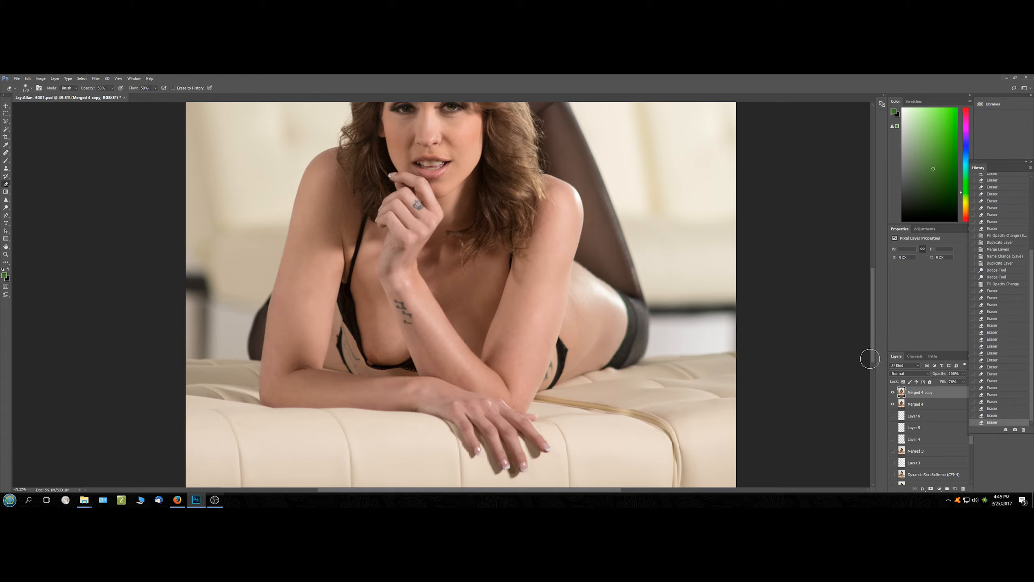
Toggle the visibility of Merged 4 copy to compare the image before and after the edge cleanup.
left_click(892, 392)
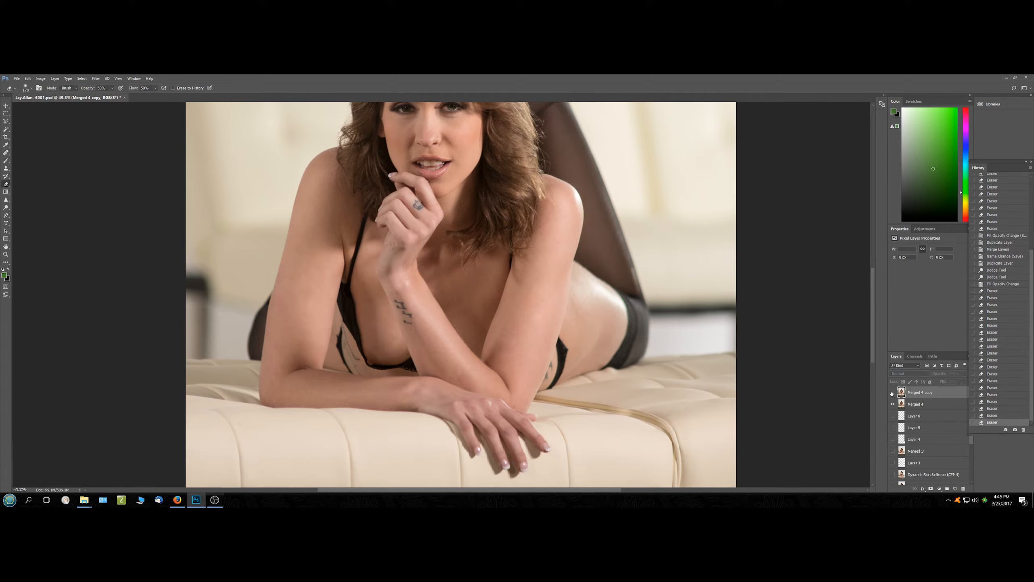
left_click(892, 393)
left_click(892, 393)
left_click(893, 392)
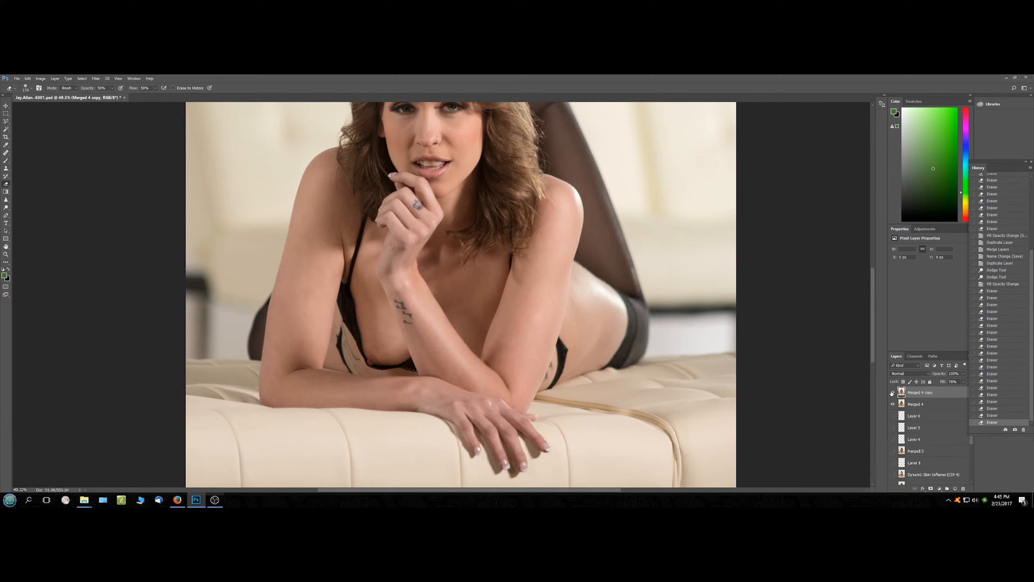
Lower the fill of the Merged 4 copy layer to 23% and save the document.
scroll(477, 318, "down", 5)
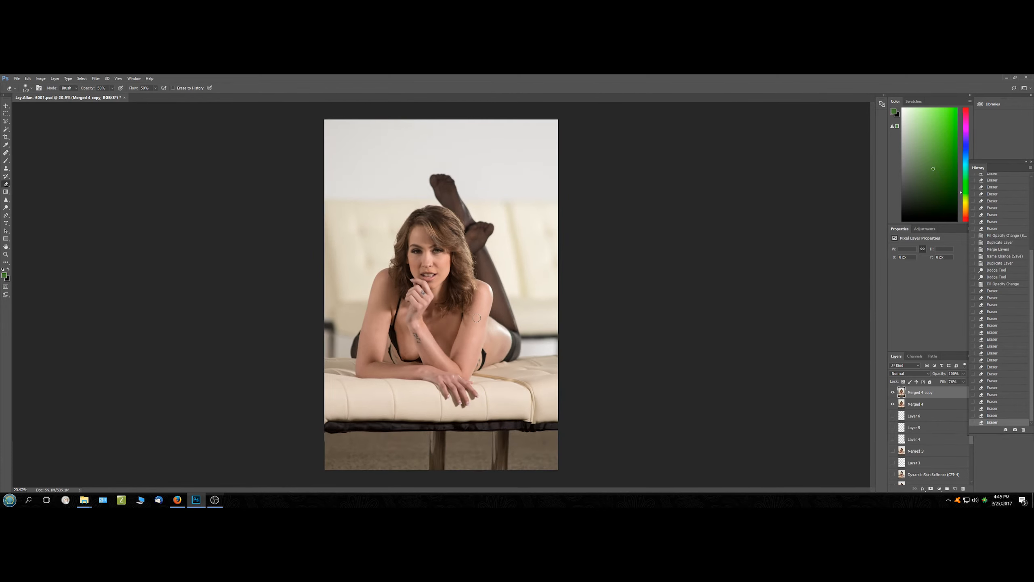
left_click(964, 382)
left_click_drag(953, 390, 949, 392)
key("ctrl+s")
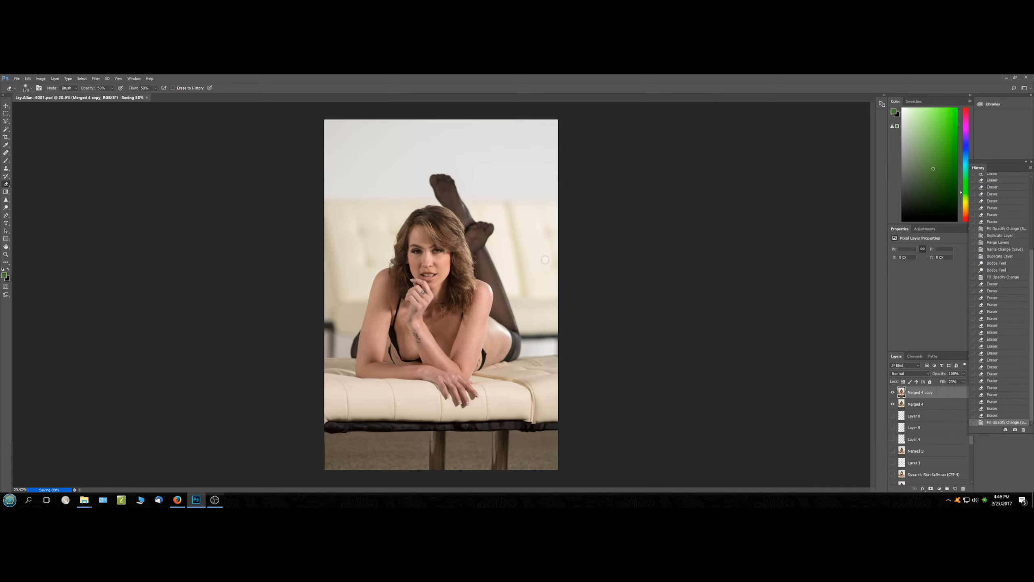
Lighten both eye areas and the mouth area with the Dodge tool at Midtones and 50% exposure, and save the document.
scroll(444, 254, "up", 5)
scroll(444, 254, "up", 1)
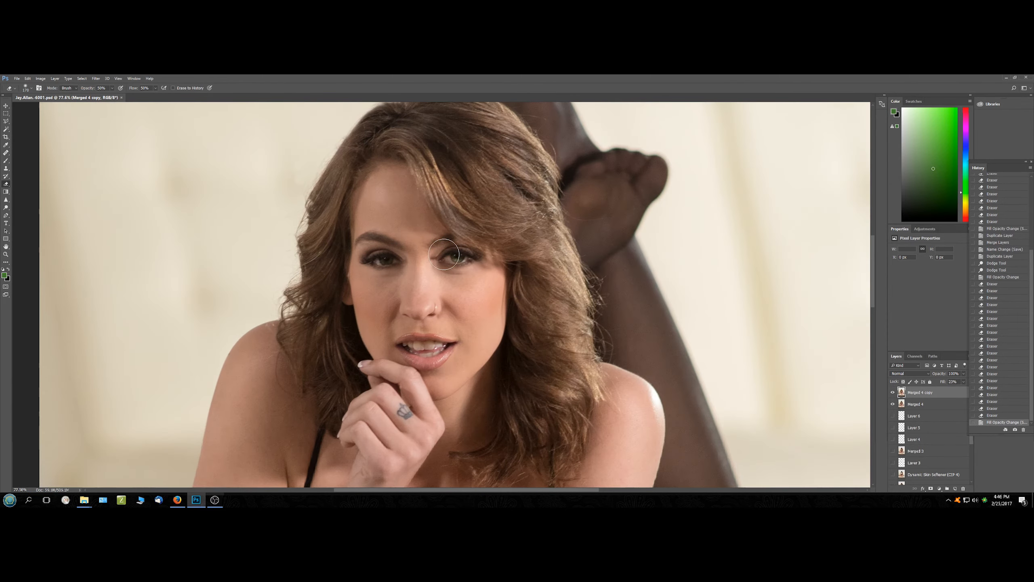
left_click(5, 207)
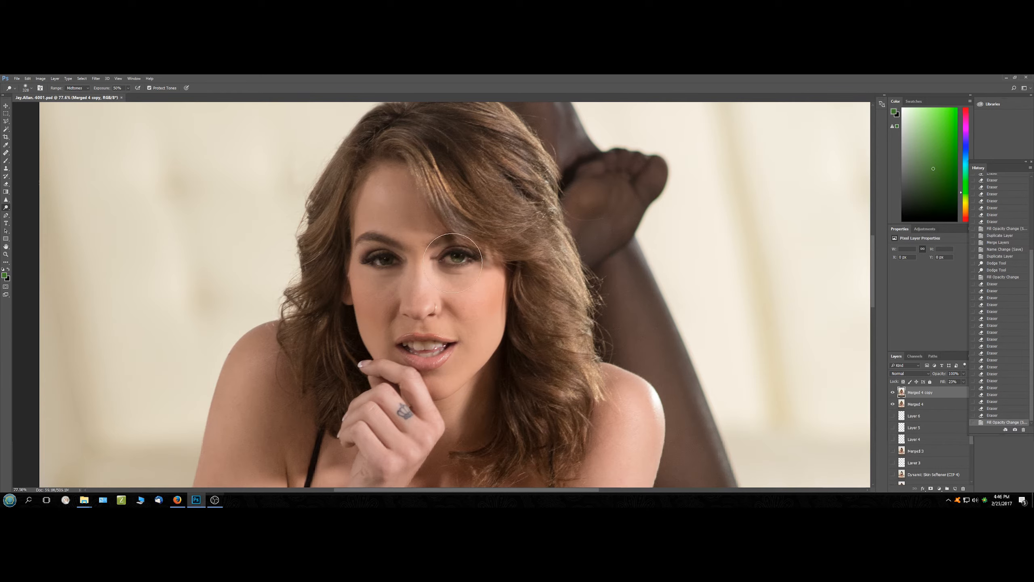
left_click_drag(459, 269, 448, 271)
left_click_drag(385, 278, 376, 282)
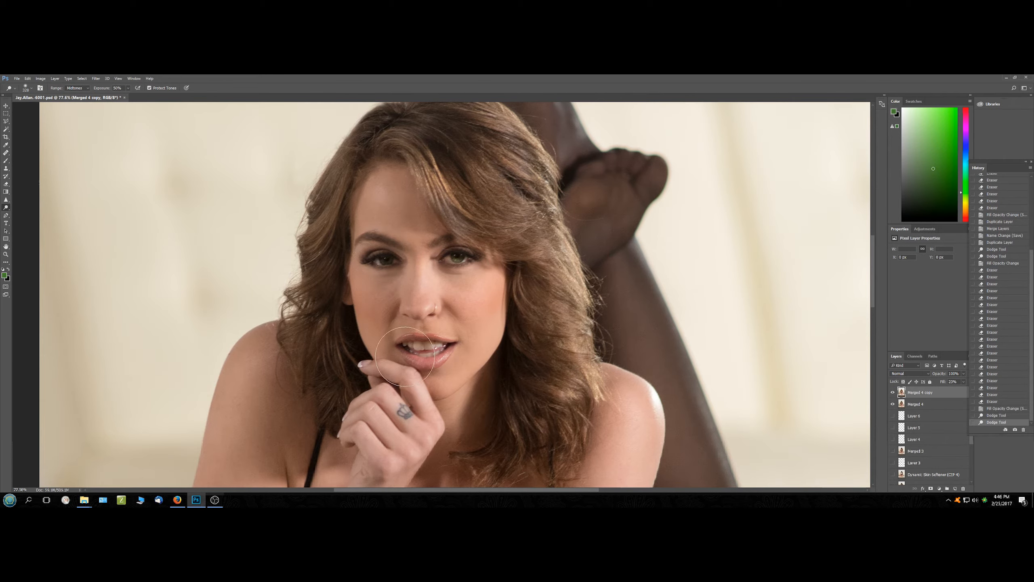
left_click_drag(400, 357, 404, 344)
scroll(829, 277, "down", 3)
scroll(804, 274, "down", 1)
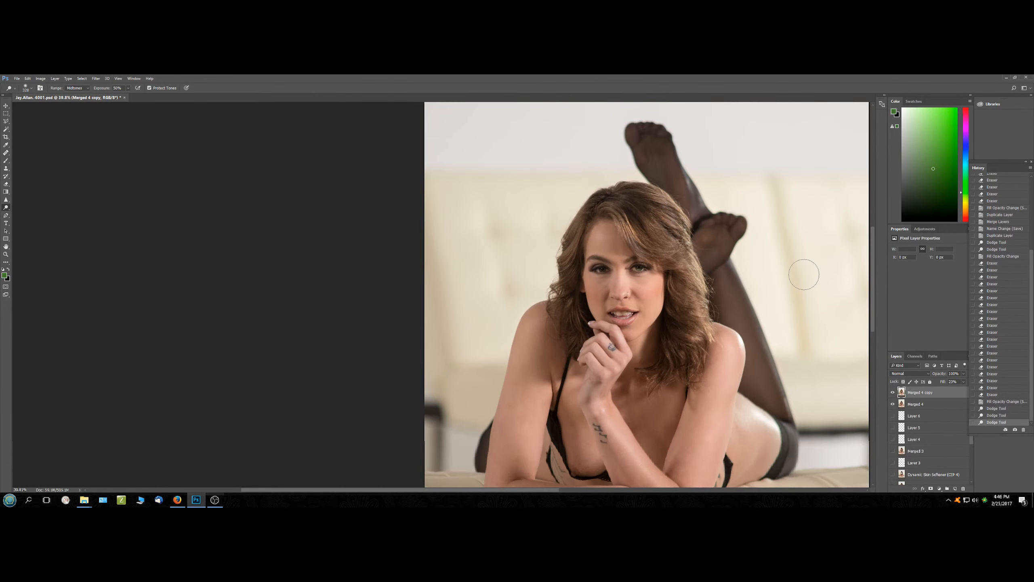
scroll(805, 274, "down", 4)
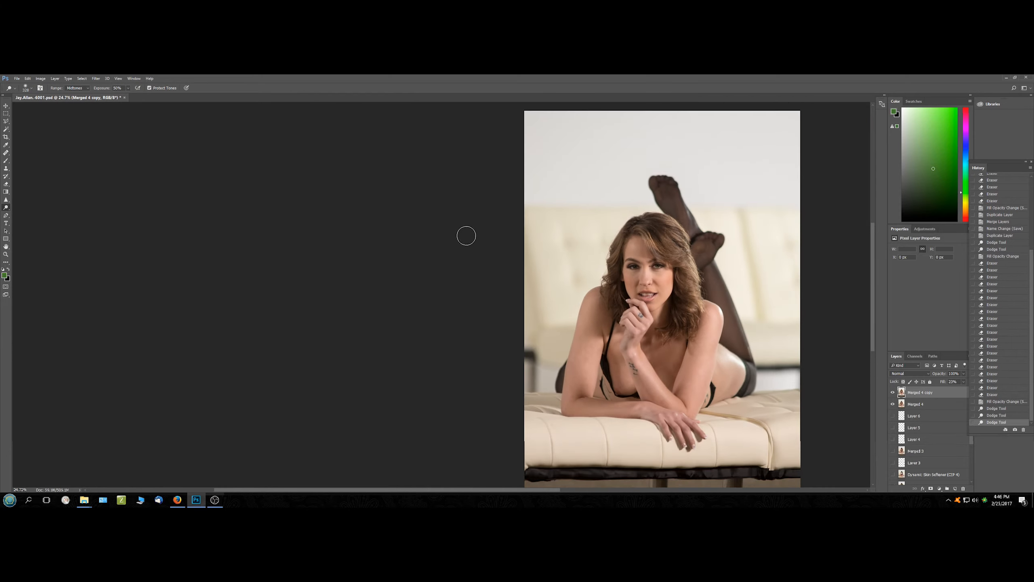
key("ctrl+s")
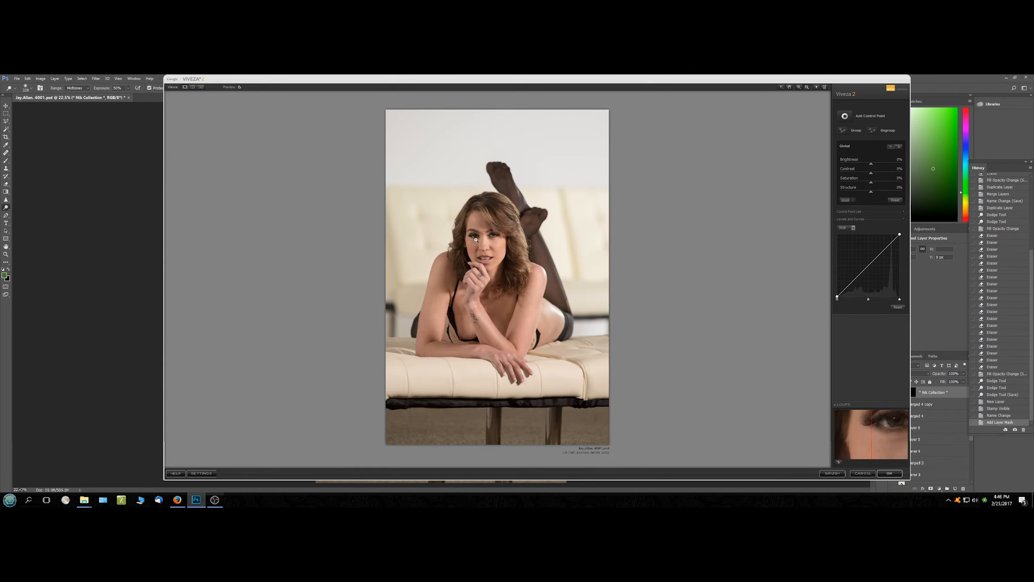
Set the global Structure to 34% and Brightness to -13% in the Viveza 2 filter and apply it.
left_click(487, 241)
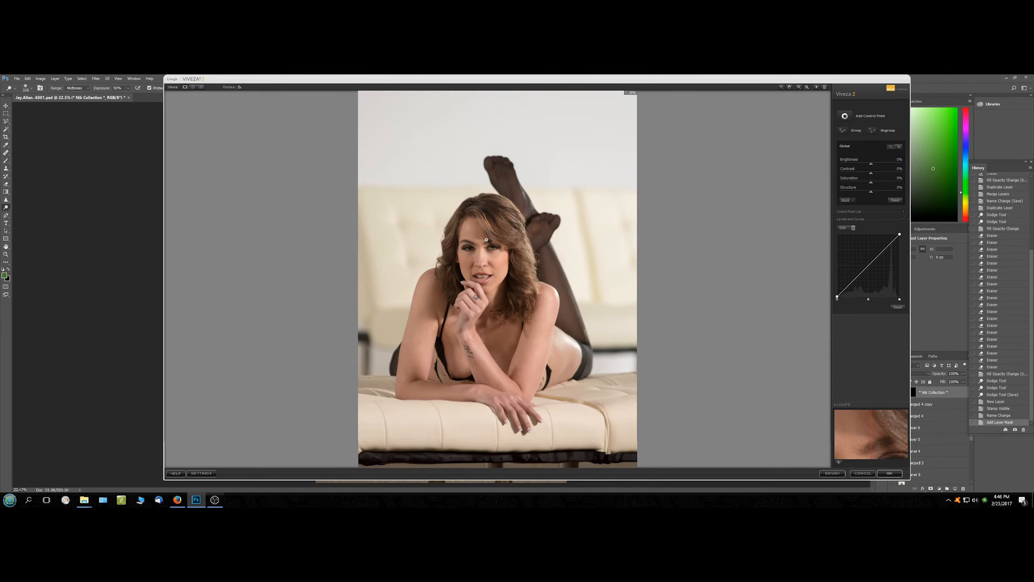
left_click(487, 240)
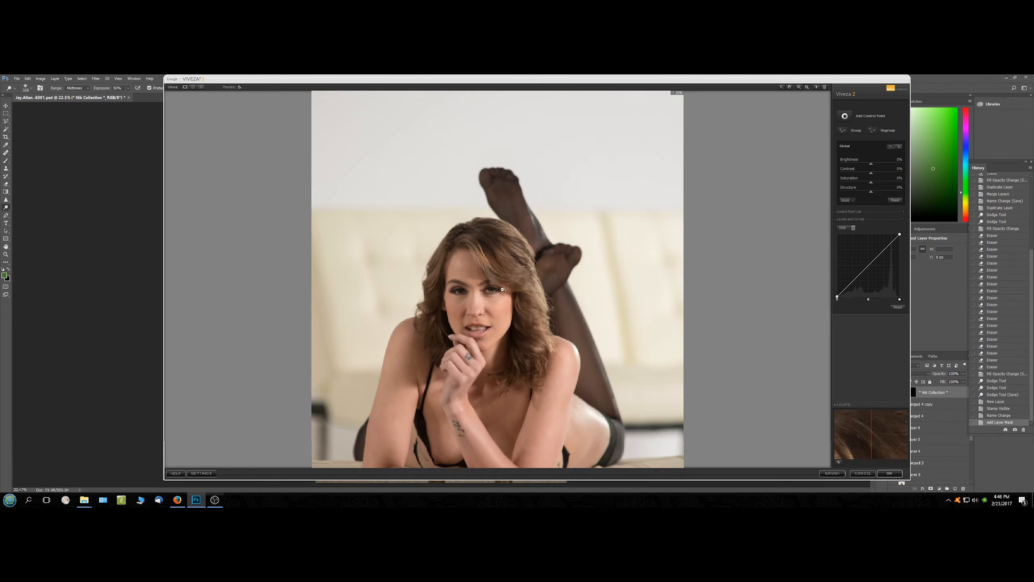
left_click_drag(479, 311, 468, 248)
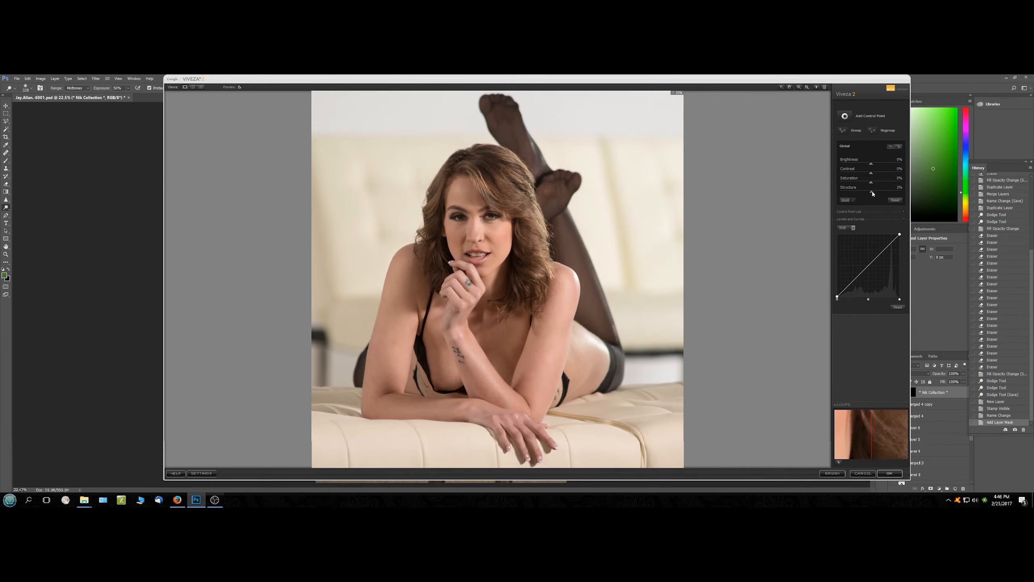
left_click_drag(880, 192, 885, 192)
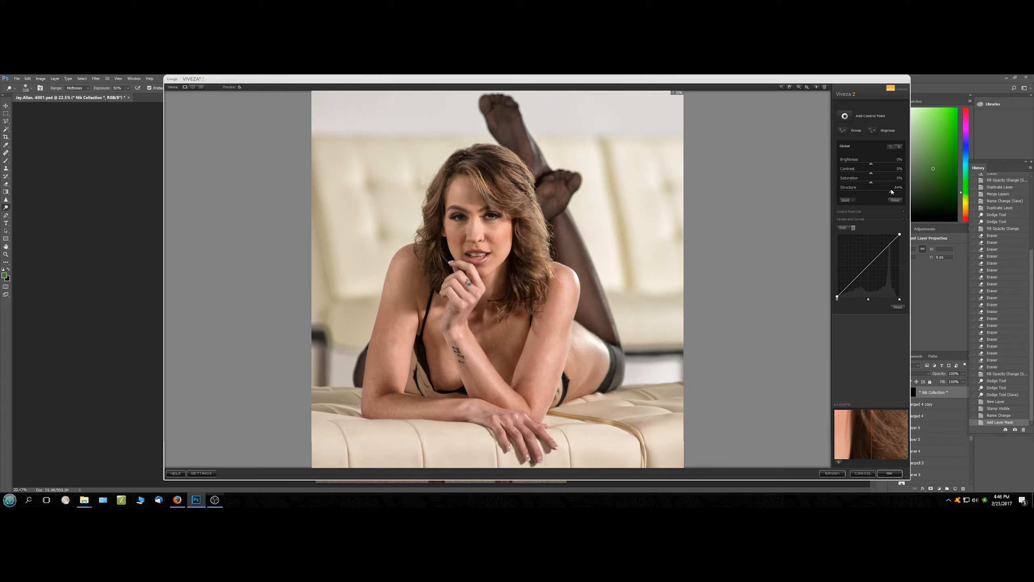
left_click_drag(881, 194, 878, 195)
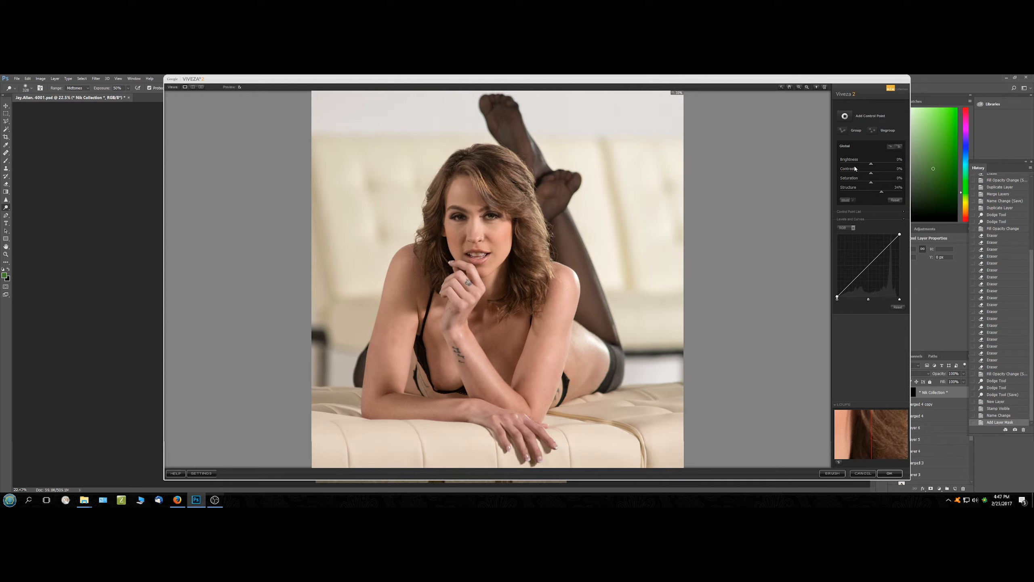
left_click_drag(871, 165, 868, 167)
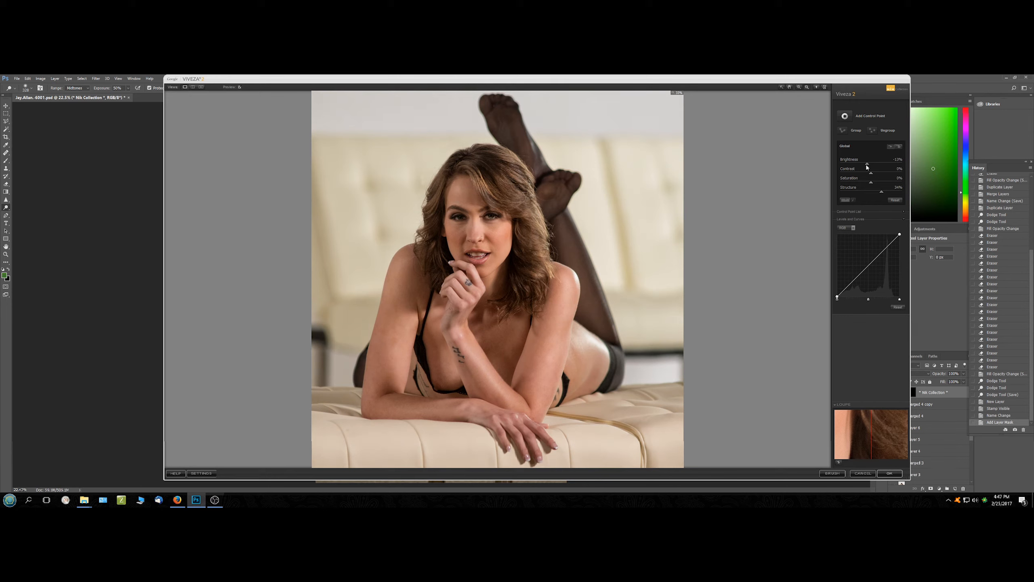
left_click(889, 473)
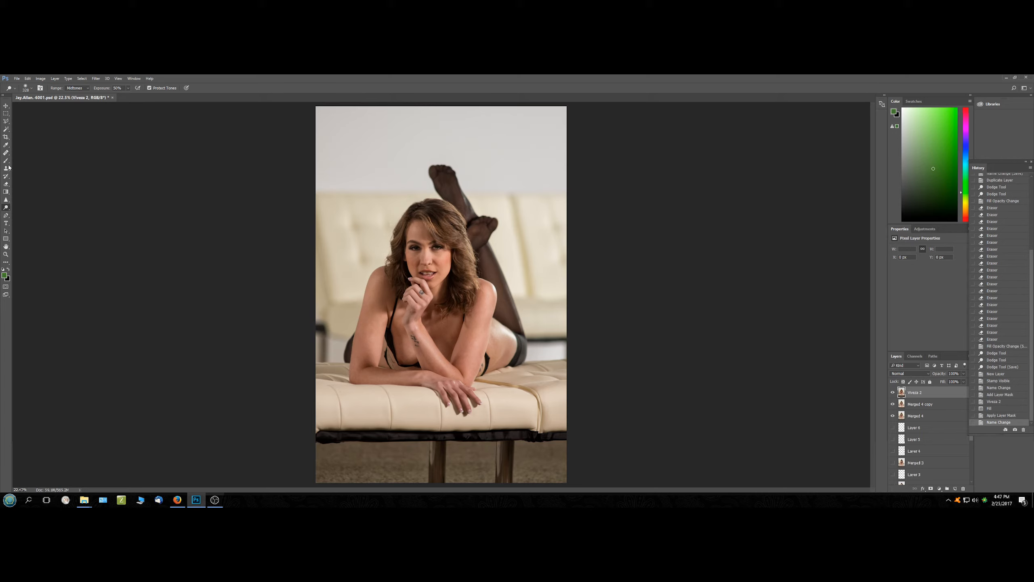
Erase the Viveza 2 effect from the arms, chest and hands with an enlarged soft Eraser at 100% opacity and flow.
left_click(5, 184)
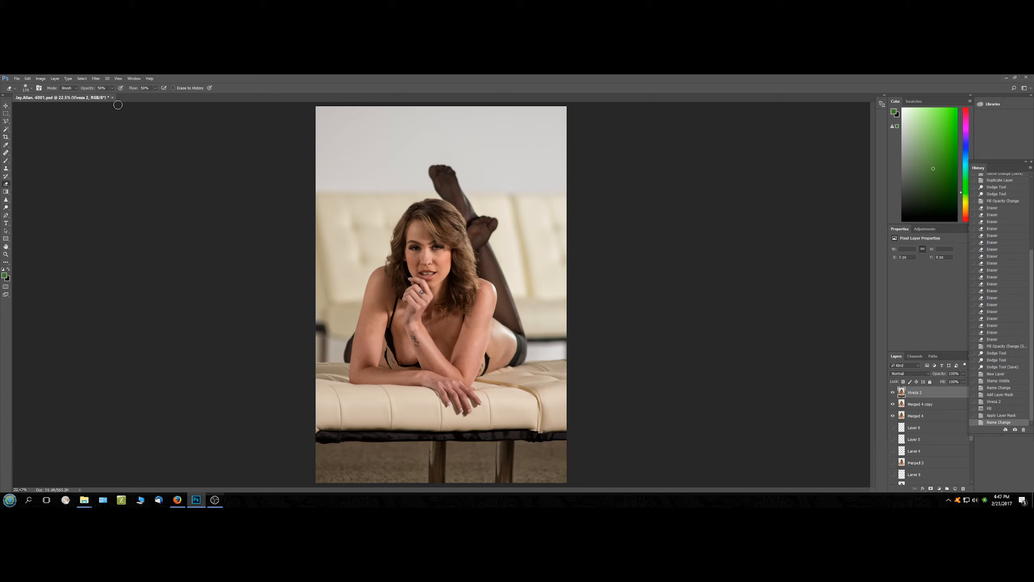
left_click(28, 88)
left_click_drag(60, 108, 65, 110)
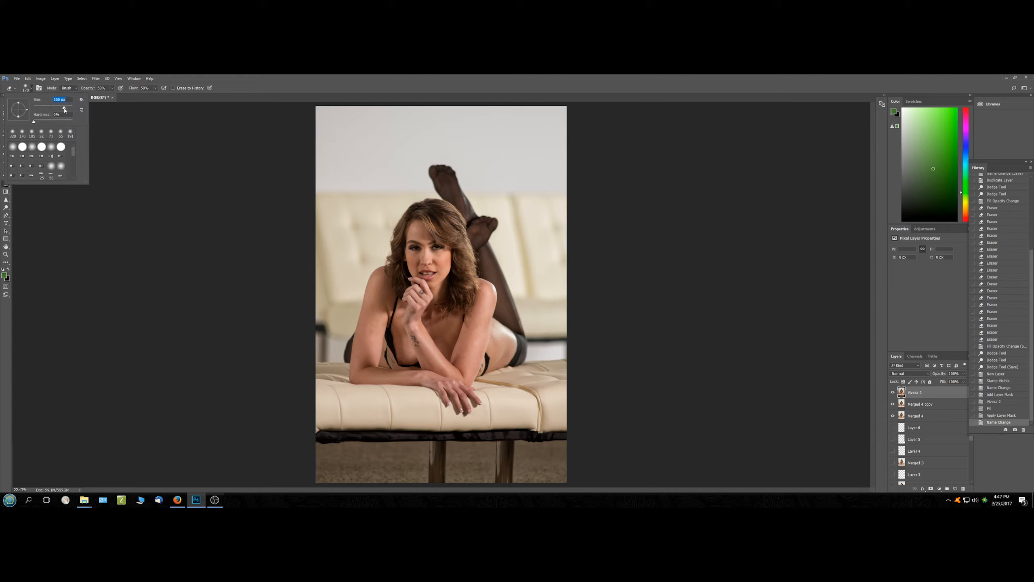
key("Return")
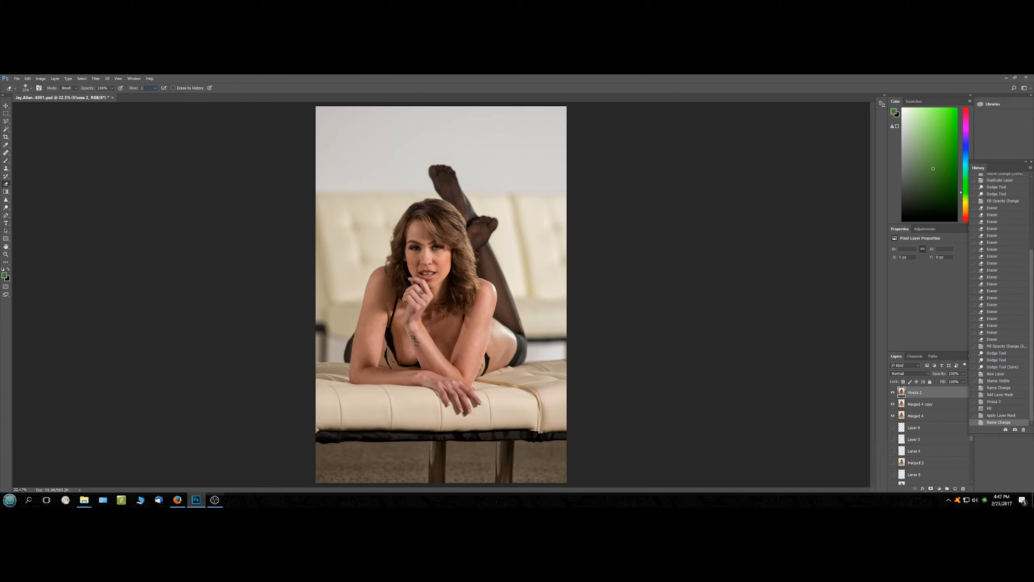
type("00")
scroll(443, 265, "up", 4)
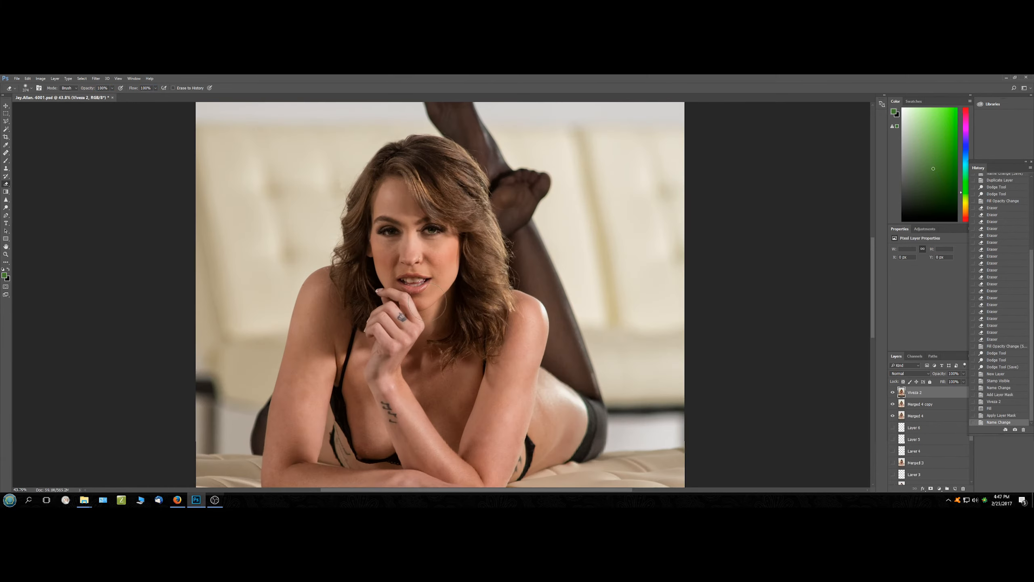
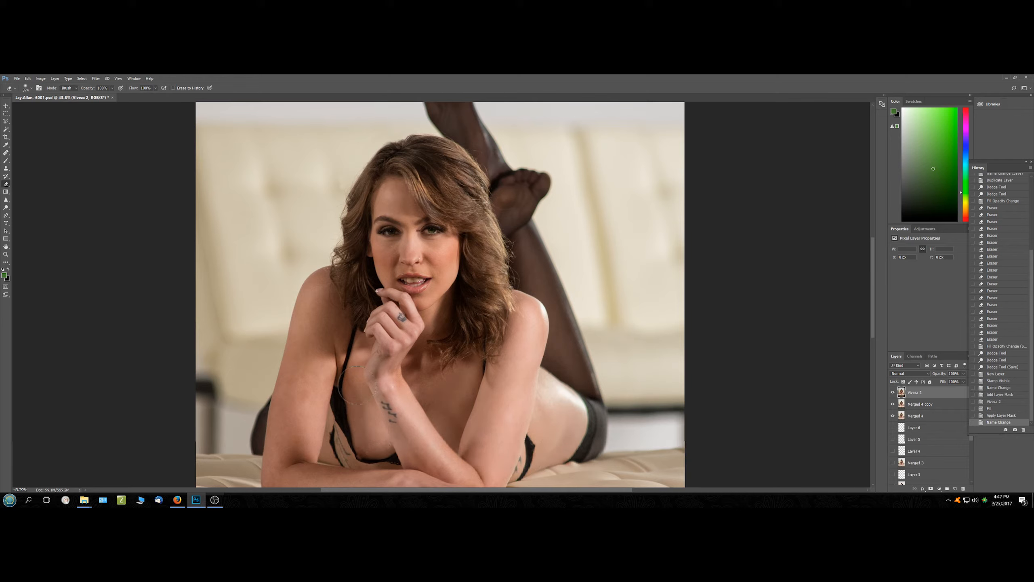
mouse_move(316, 433)
left_mouse_down()
mouse_move(323, 303)
mouse_move(360, 363)
mouse_move(387, 361)
mouse_move(326, 297)
mouse_move(288, 367)
mouse_move(286, 444)
mouse_move(268, 424)
mouse_move(287, 424)
left_mouse_up()
left_click_drag(286, 465, 387, 460)
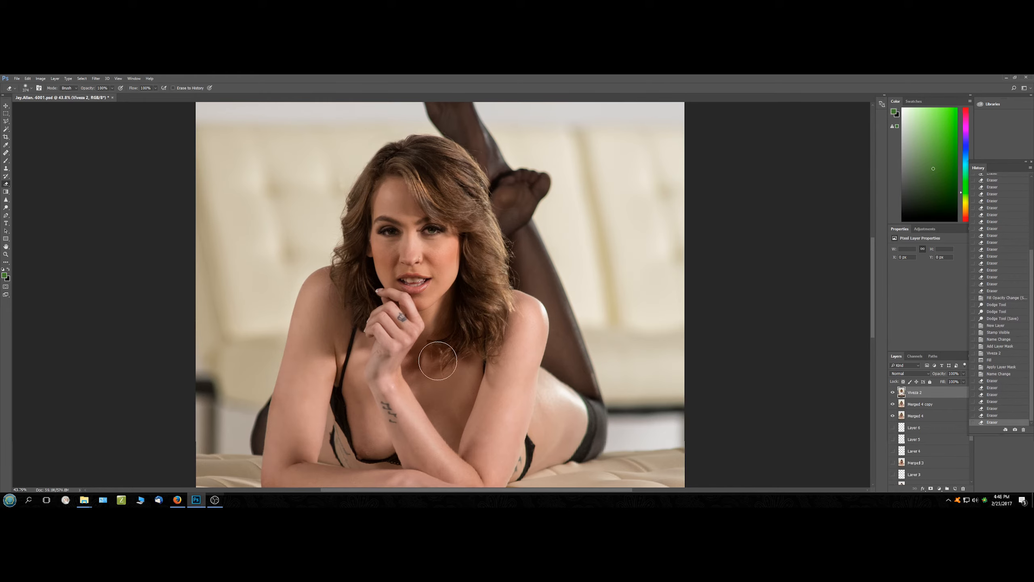
left_click_drag(420, 398, 415, 336)
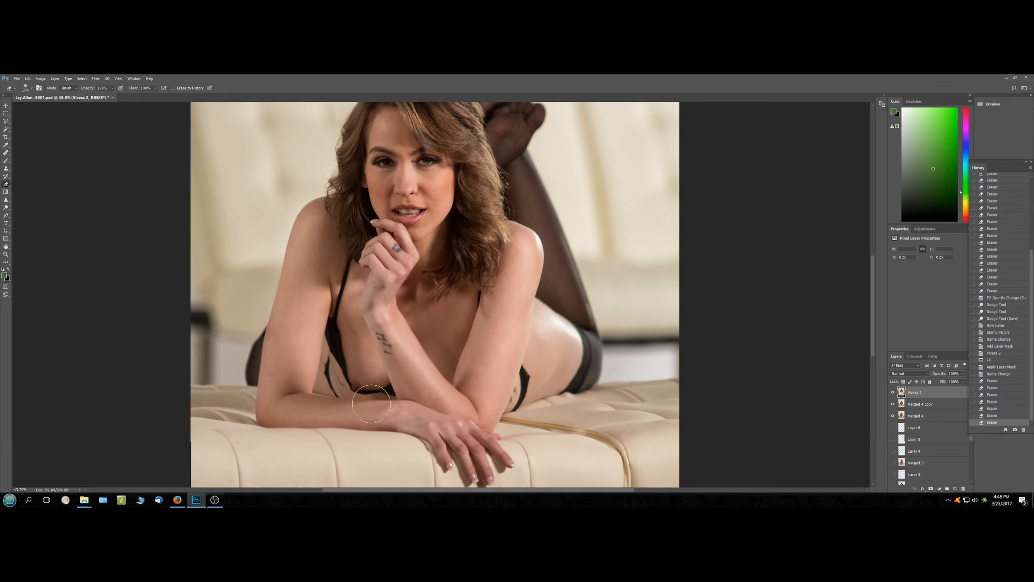
mouse_move(482, 456)
left_mouse_down()
mouse_move(484, 445)
mouse_move(456, 446)
left_mouse_up()
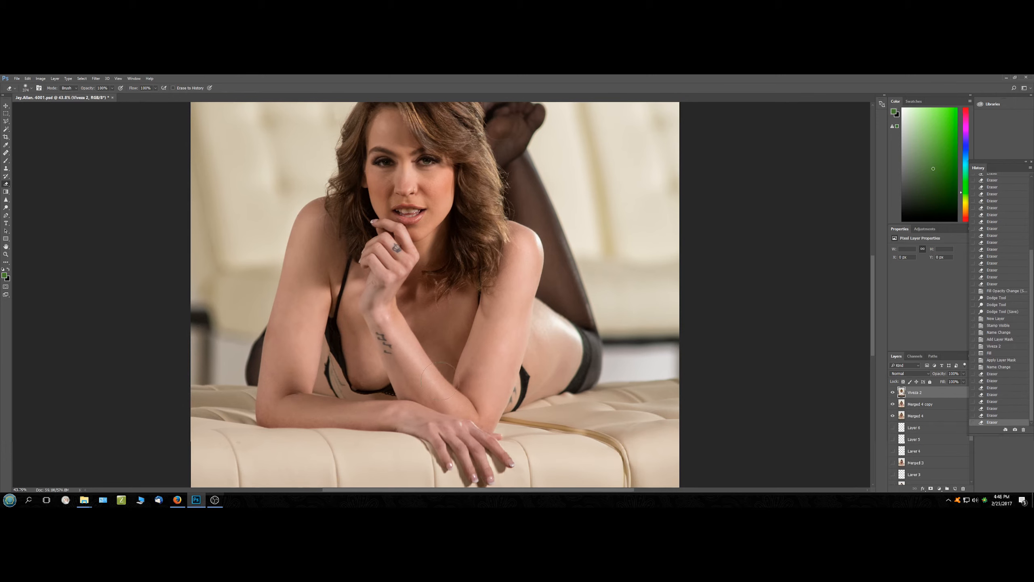
Erase the Viveza 2 effect from the face, neck, raised hand and shoulder skin.
left_click(431, 228)
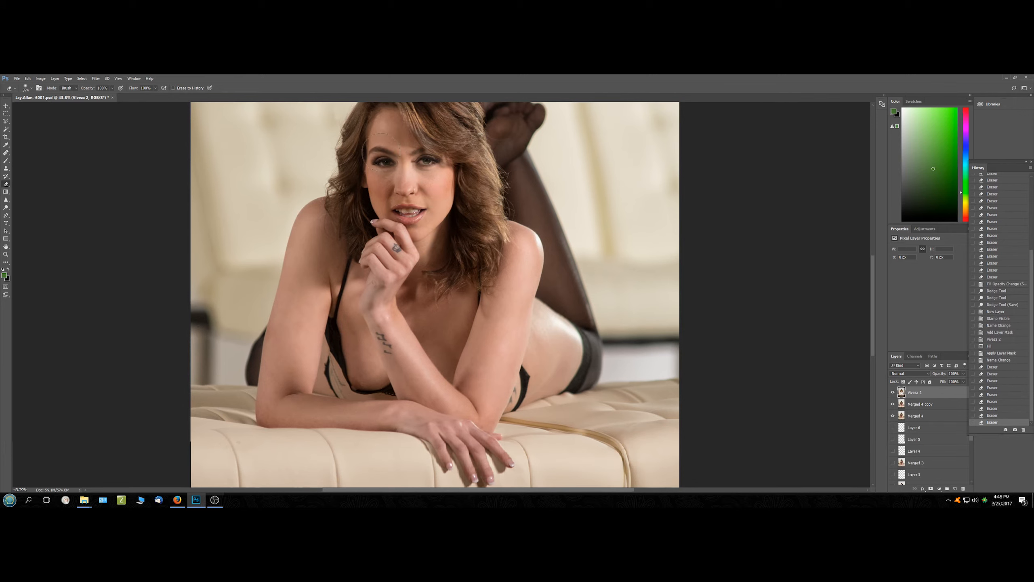
left_click(438, 188)
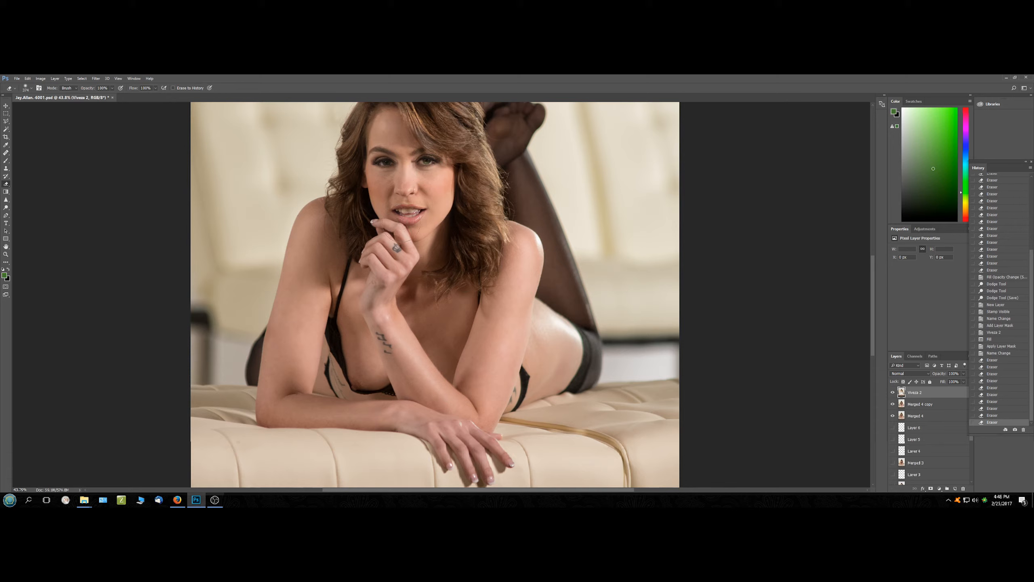
left_click(392, 181)
left_click(400, 203)
left_click(401, 202)
left_click(397, 206)
left_click(396, 215)
left_click(394, 220)
left_click(438, 232)
left_click(436, 236)
left_click(367, 260)
left_click(323, 214)
left_click(319, 260)
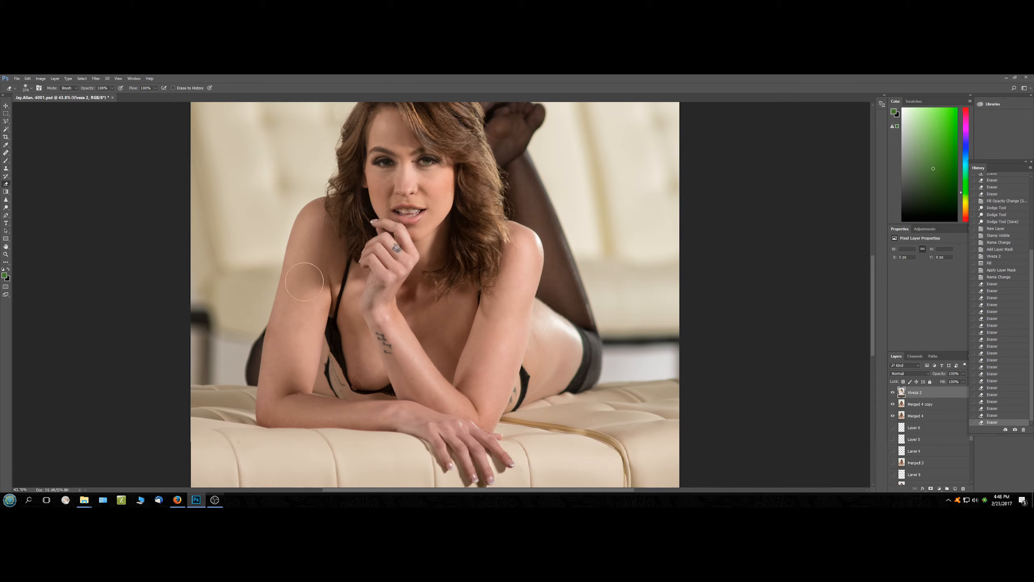
left_click(376, 382)
Erase the Viveza 2 effect around the hip and upper thigh, revert the last stroke, and clean up the skin near the elbow.
scroll(486, 305, "down", 3)
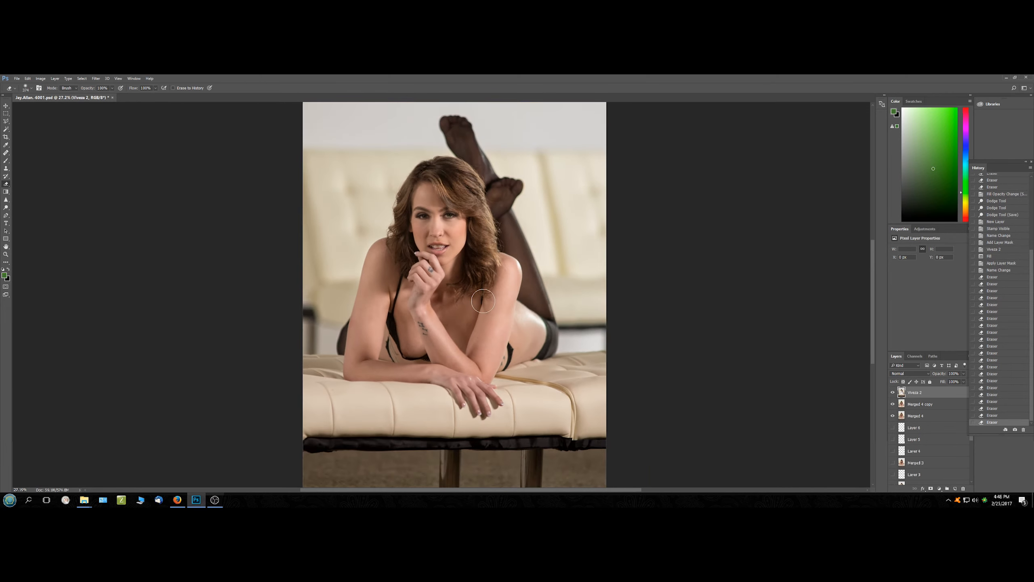
left_click(539, 313)
left_click(548, 351)
left_click(552, 339)
left_click(529, 324)
left_click(994, 416)
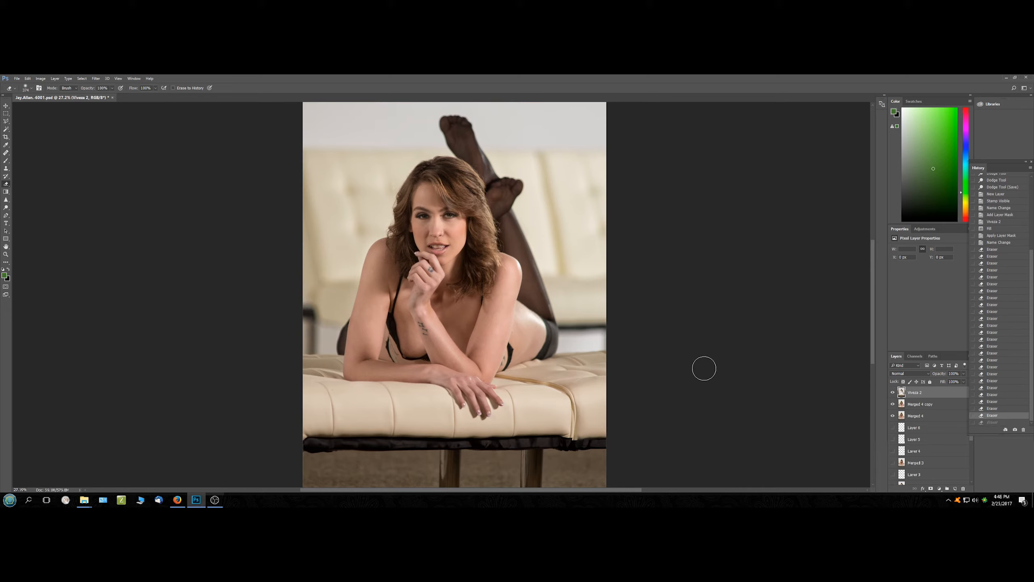
left_click(488, 352)
left_click(488, 353)
left_click(488, 353)
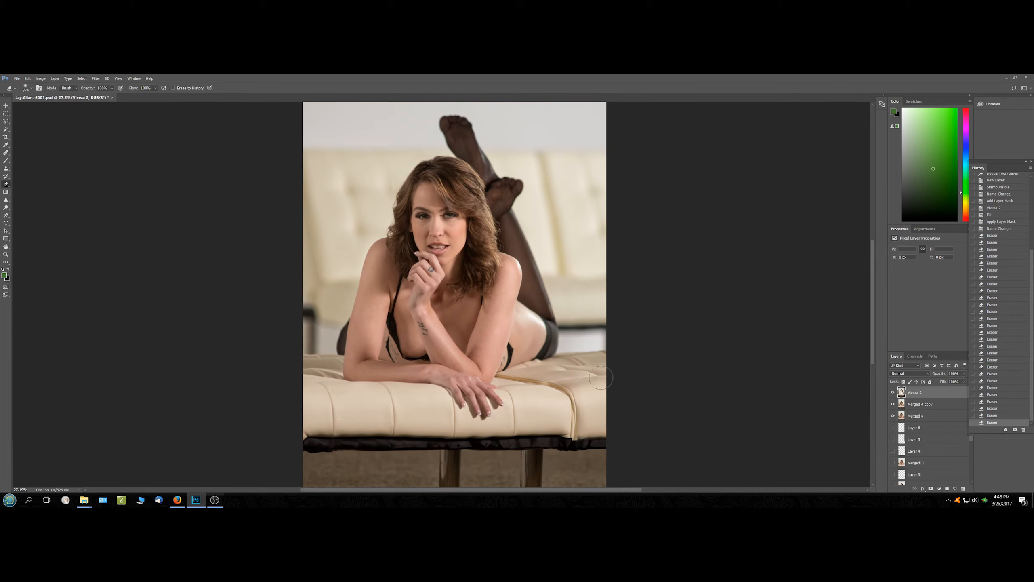
Save the document and add a new empty layer above the Viveza 2 layer.
key("ctrl+s")
left_click(955, 489)
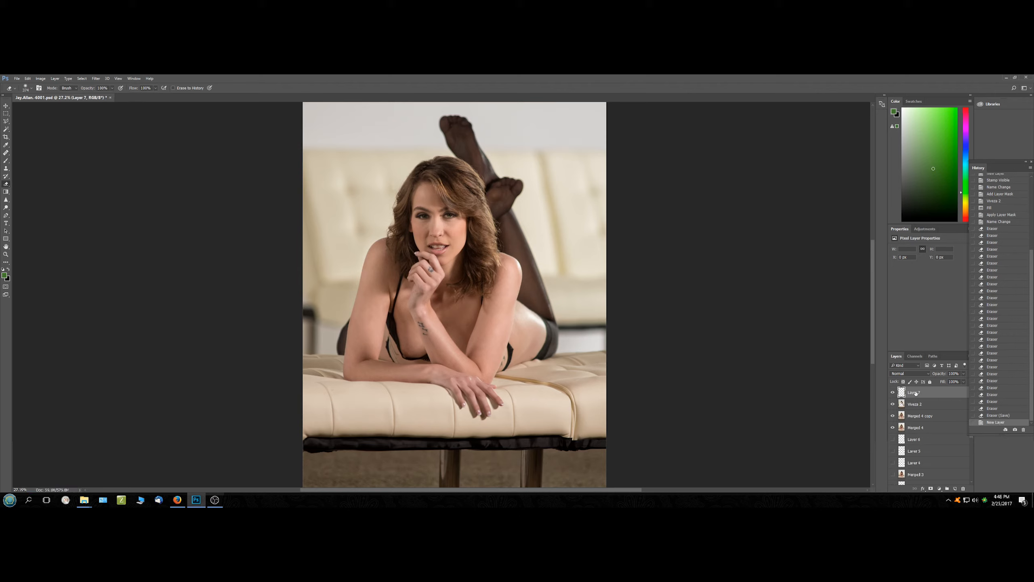
Move the new empty layer beneath the Viveza 2 layer and set the foreground colour to a dark neutral grey.
left_click_drag(914, 394, 919, 408)
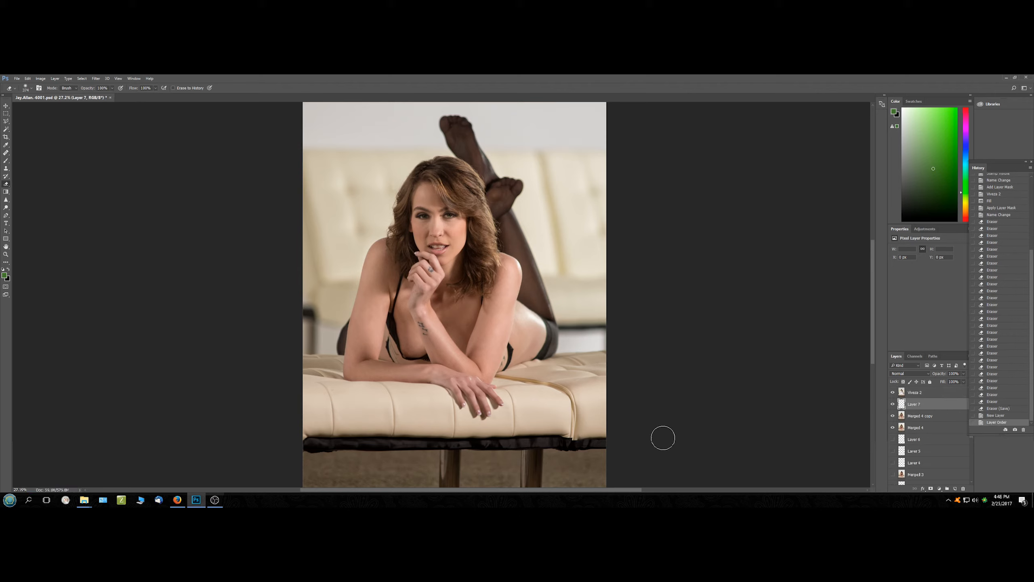
left_click(8, 270)
left_click(4, 276)
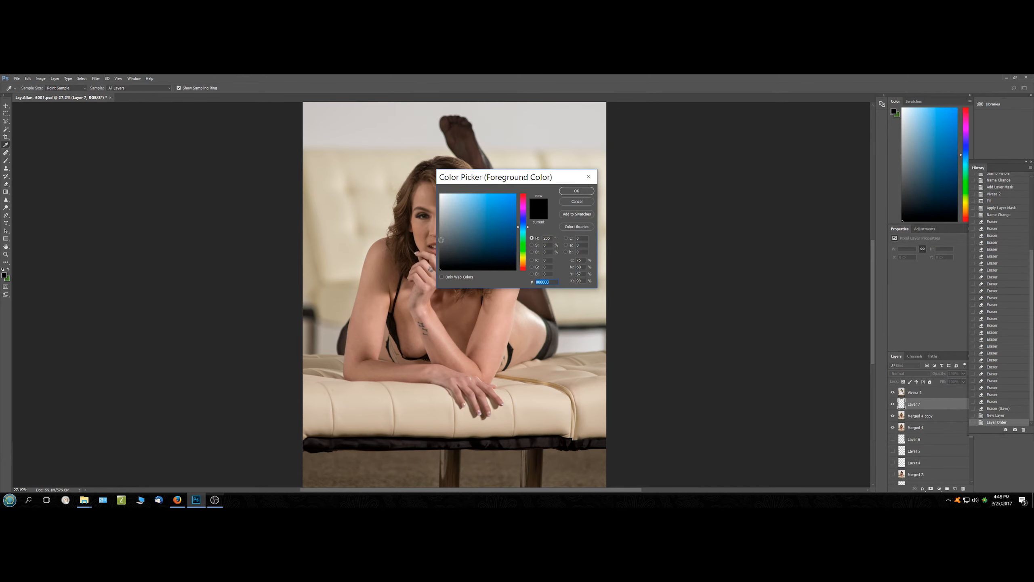
left_click(439, 235)
left_click(442, 246)
left_click(571, 194)
key("e")
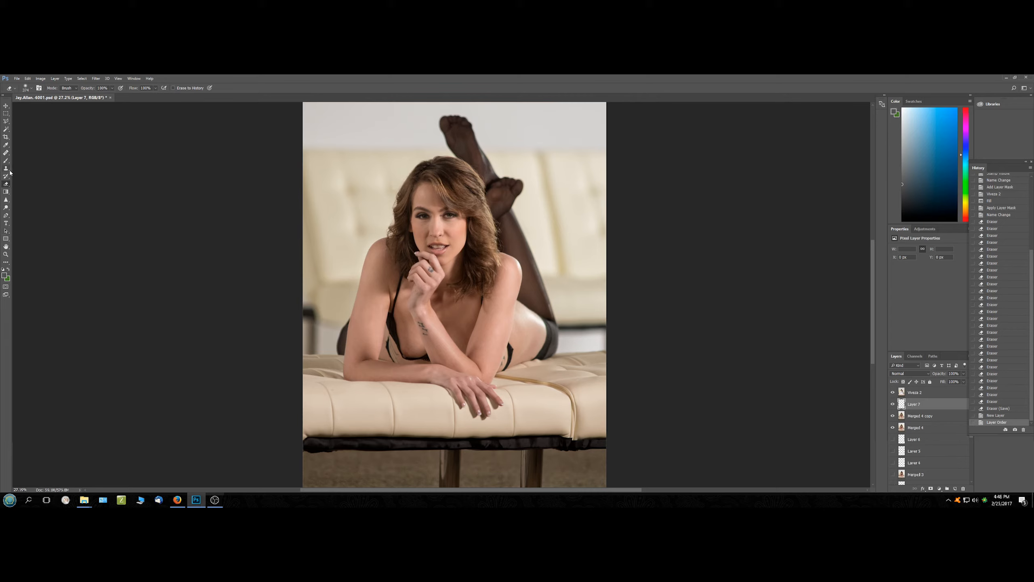
Fill Layer 7 with the grey foreground colour using the Paint Bucket, and toggle the Viveza 2 layer to check the erased areas.
right_click(4, 189)
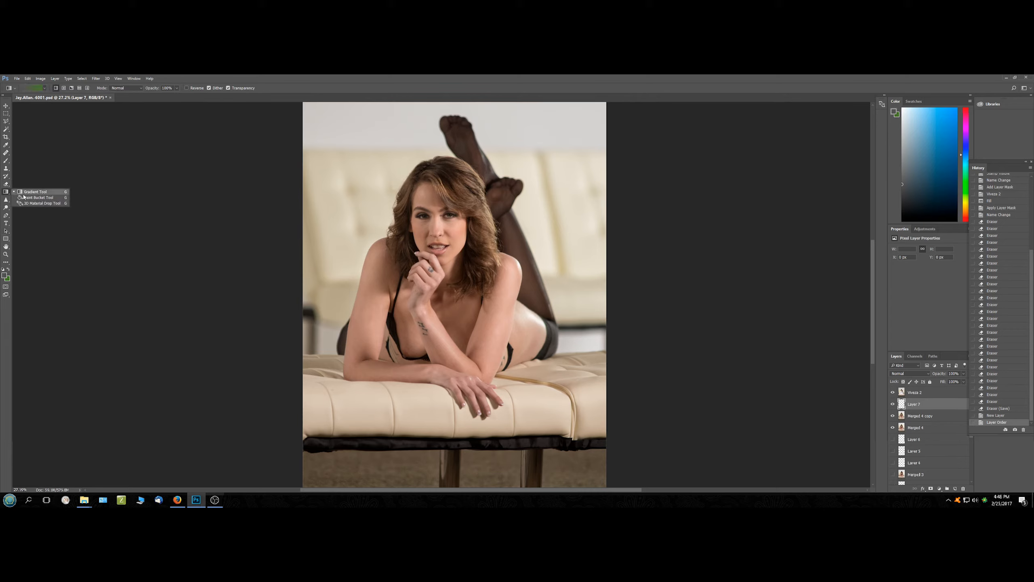
left_click(41, 199)
left_click(466, 254)
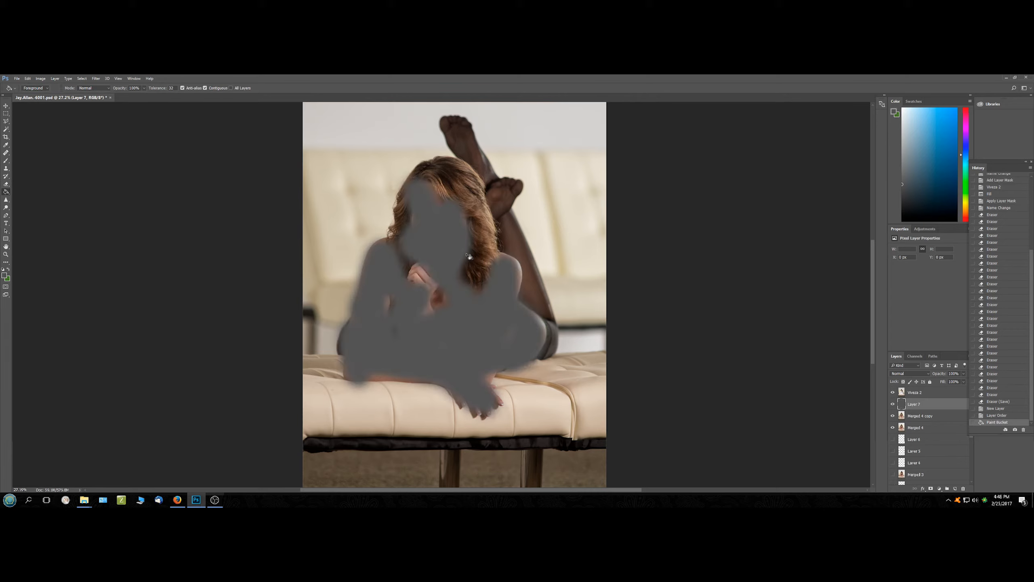
left_click(467, 253)
left_click(479, 231)
left_click(501, 215)
left_click(479, 184)
left_click(893, 393)
left_click(893, 393)
Erase the leftover Viveza 2 patches over the raised hand, chest, shoulder, forearms and lower hand until the grey shows through.
left_click(6, 184)
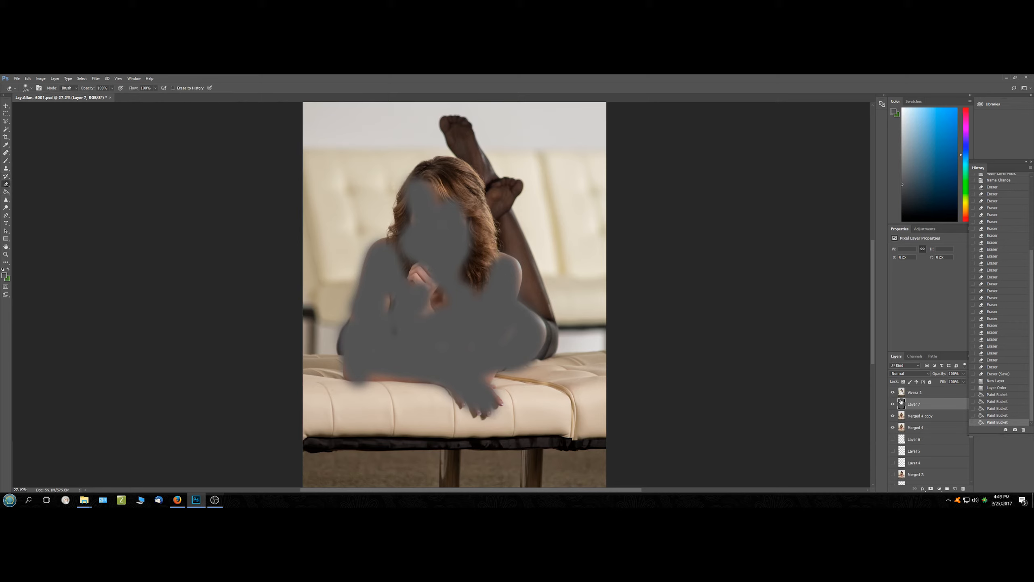
left_click(914, 393)
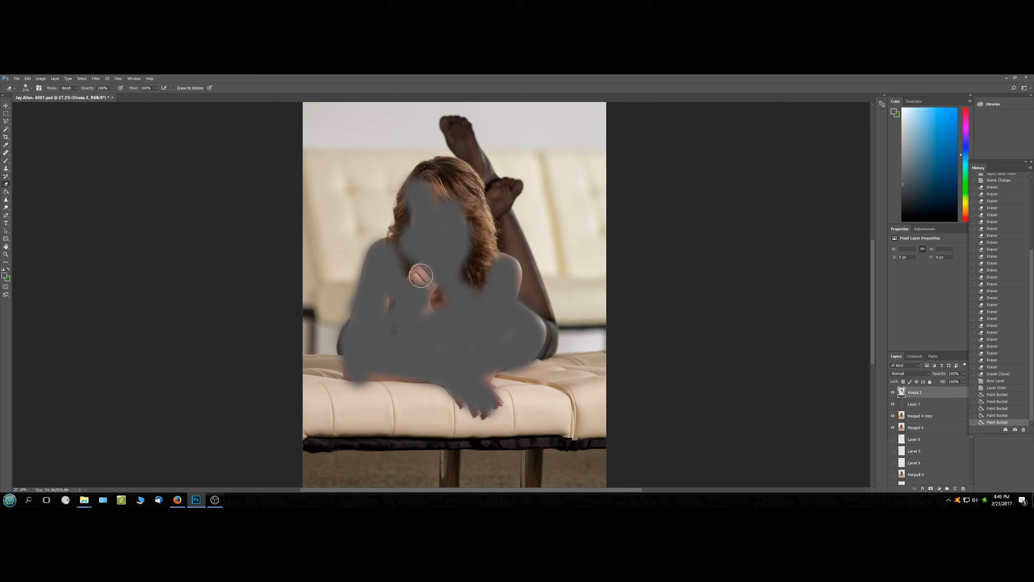
mouse_move(422, 268)
left_mouse_down()
mouse_move(436, 320)
mouse_move(423, 293)
mouse_move(451, 290)
mouse_move(429, 272)
mouse_move(402, 305)
mouse_move(388, 296)
mouse_move(395, 331)
mouse_move(362, 324)
left_mouse_up()
left_click_drag(497, 289, 505, 273)
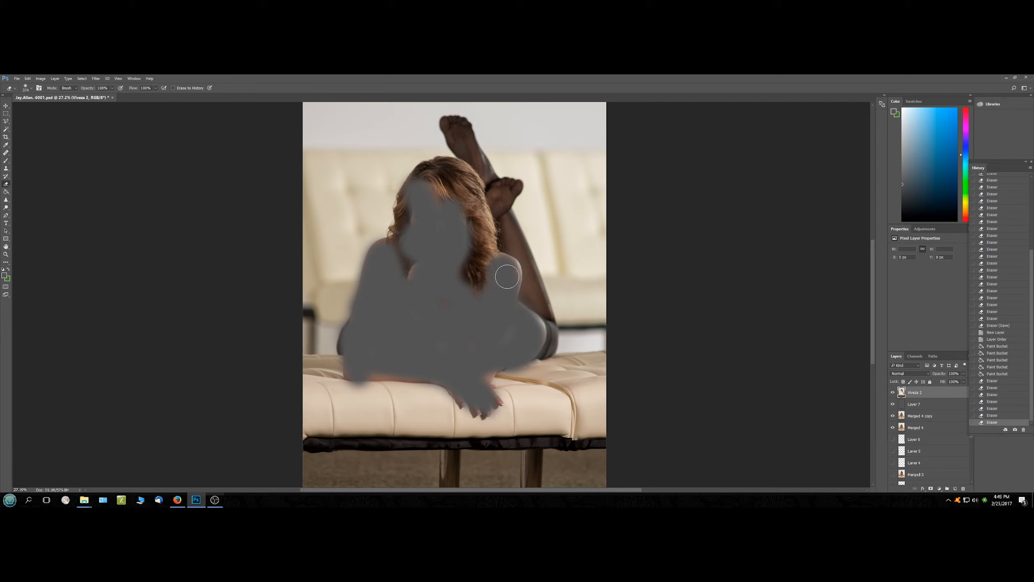
mouse_move(443, 349)
left_mouse_down()
mouse_move(446, 310)
mouse_move(457, 326)
left_mouse_up()
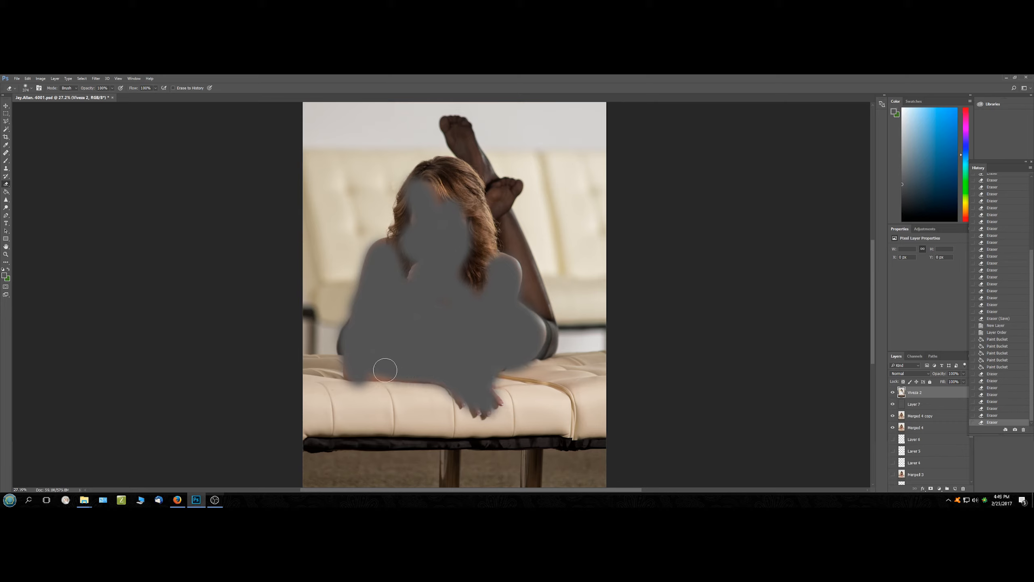
mouse_move(352, 368)
left_mouse_down()
mouse_move(446, 374)
mouse_move(489, 407)
mouse_move(461, 377)
left_mouse_up()
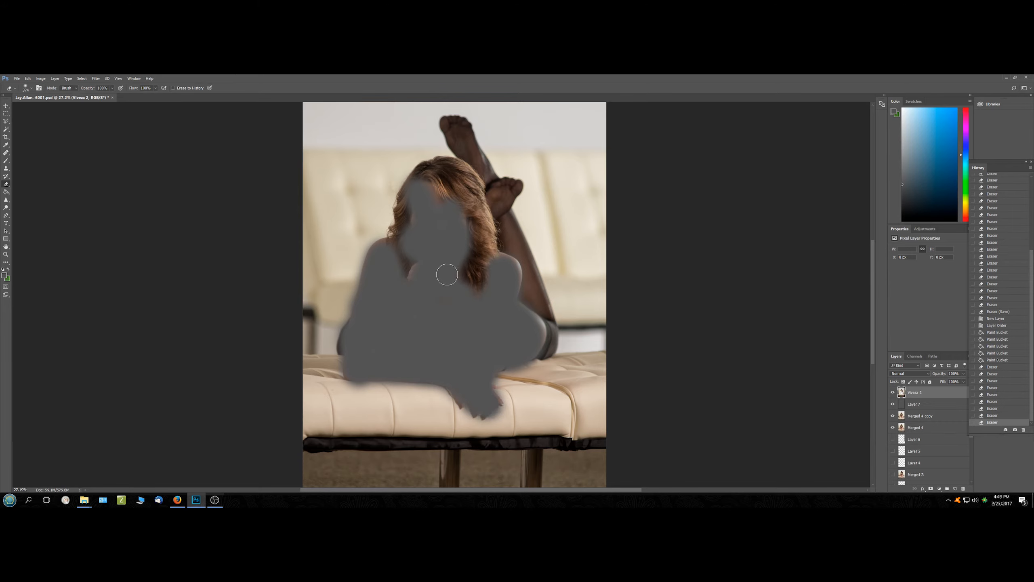
scroll(448, 277, "down", 1)
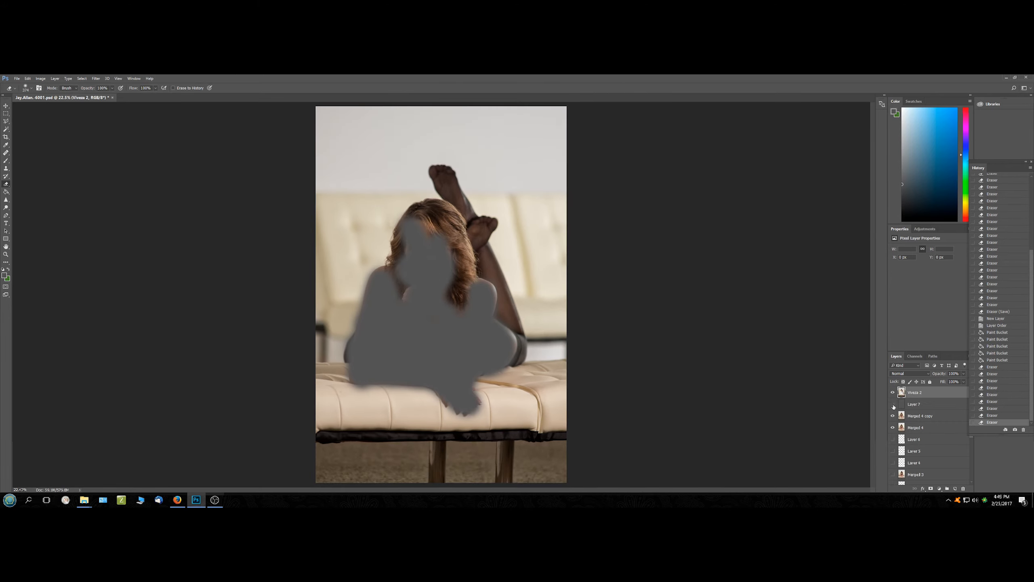
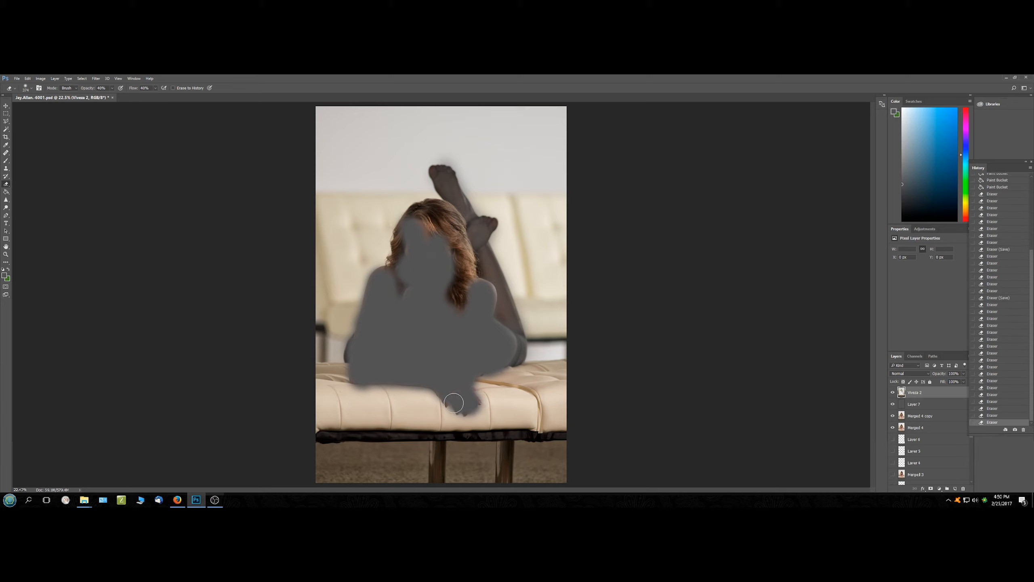
Save the document and hide the grey Layer 7.
key("ctrl+s")
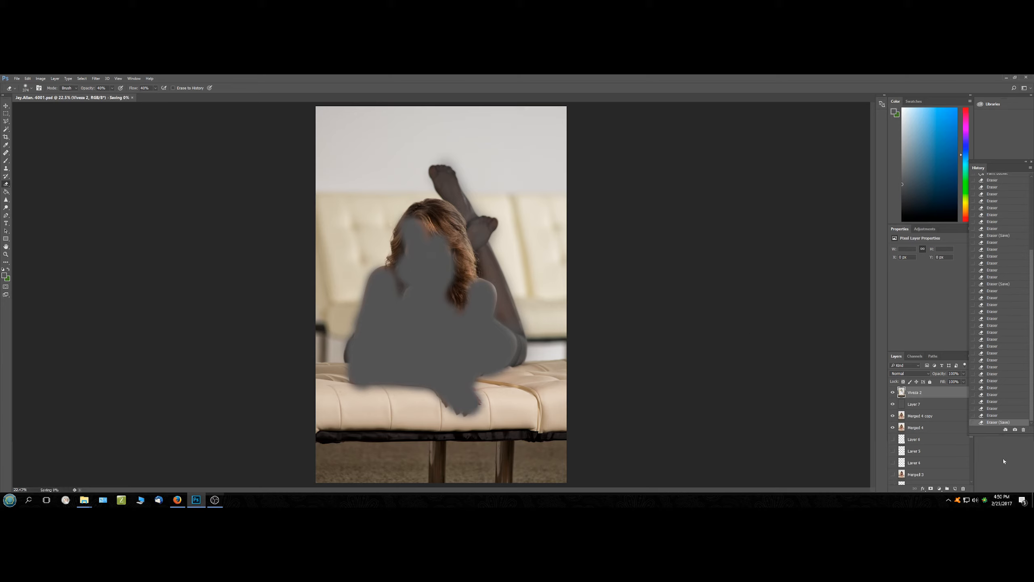
left_click(893, 403)
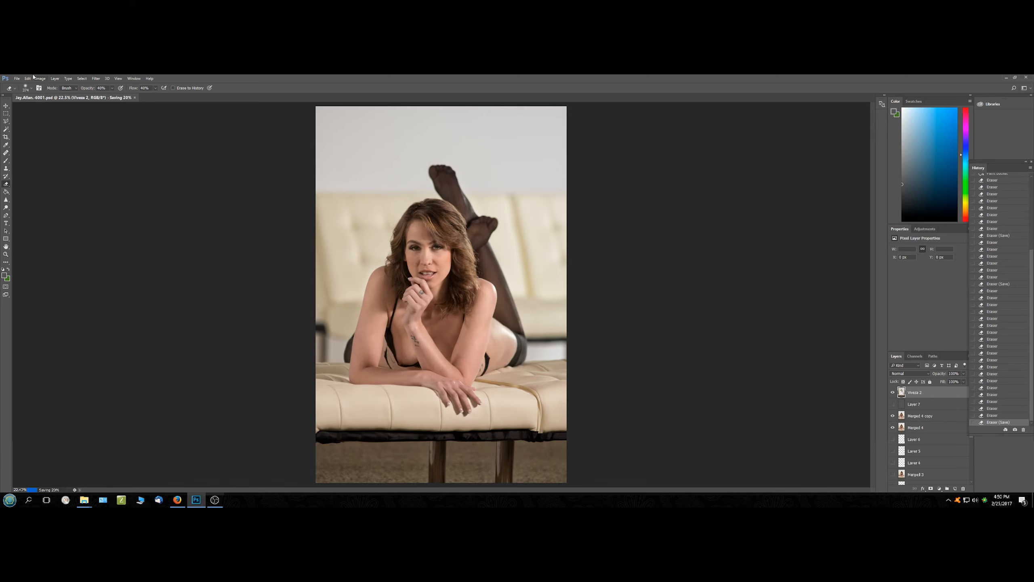
left_click(16, 78)
left_click(134, 78)
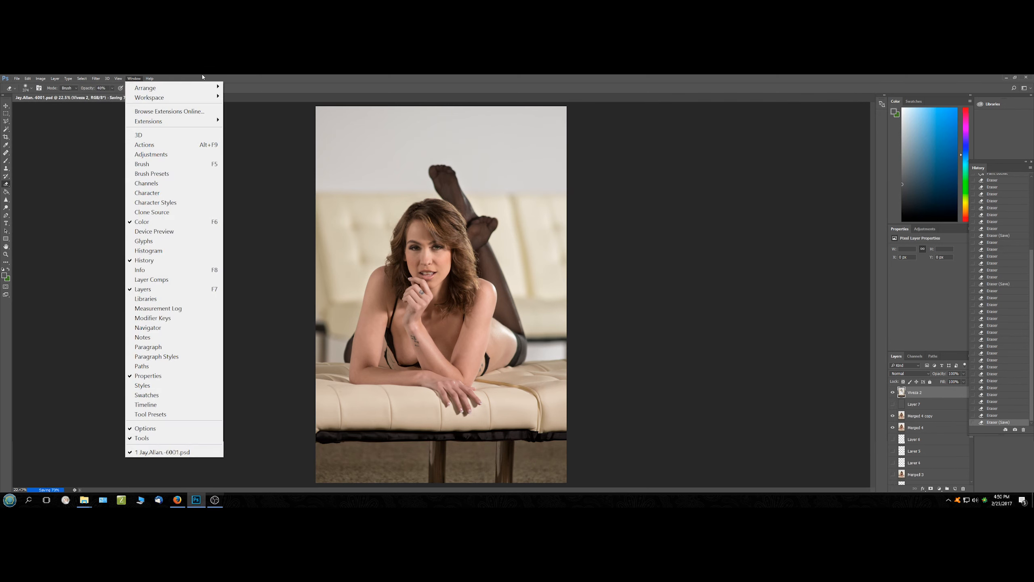
left_click(202, 77)
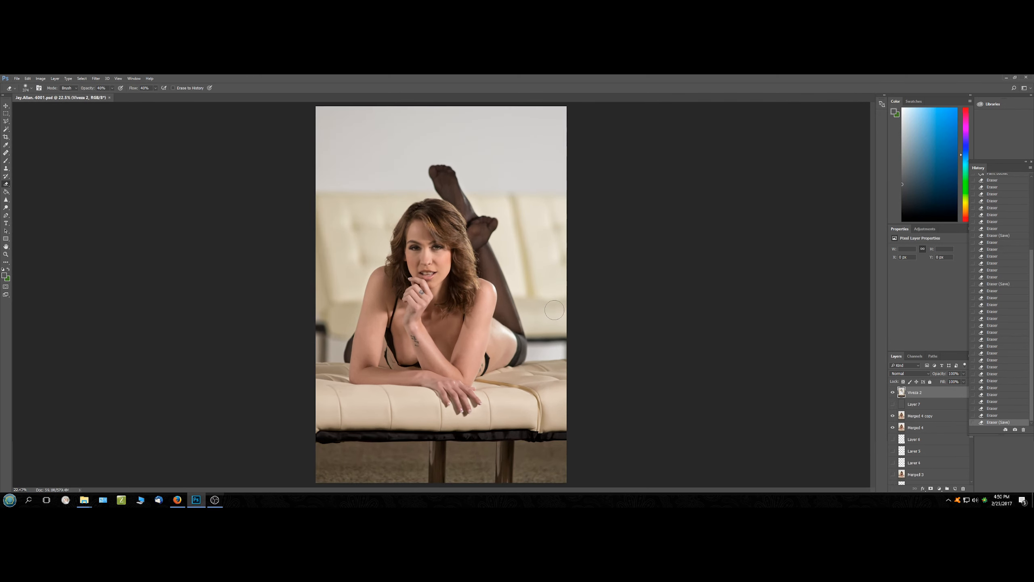
Duplicate the layers from Viveza 2 down to Merged 4, merge the duplicates and rename the merged layer Merge 5.
left_click(920, 427, "shift")
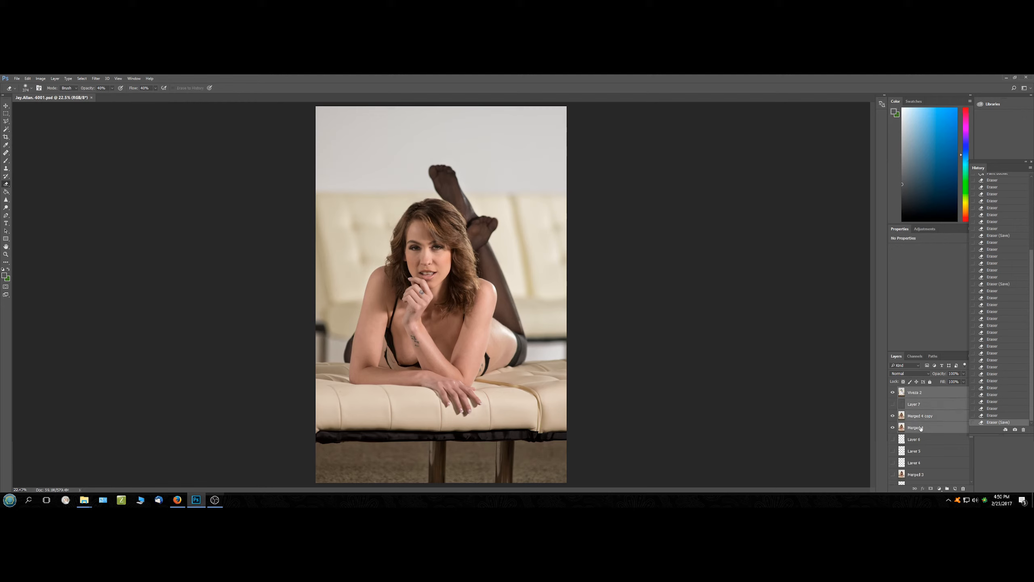
left_click_drag(921, 428, 956, 487)
right_click(942, 409)
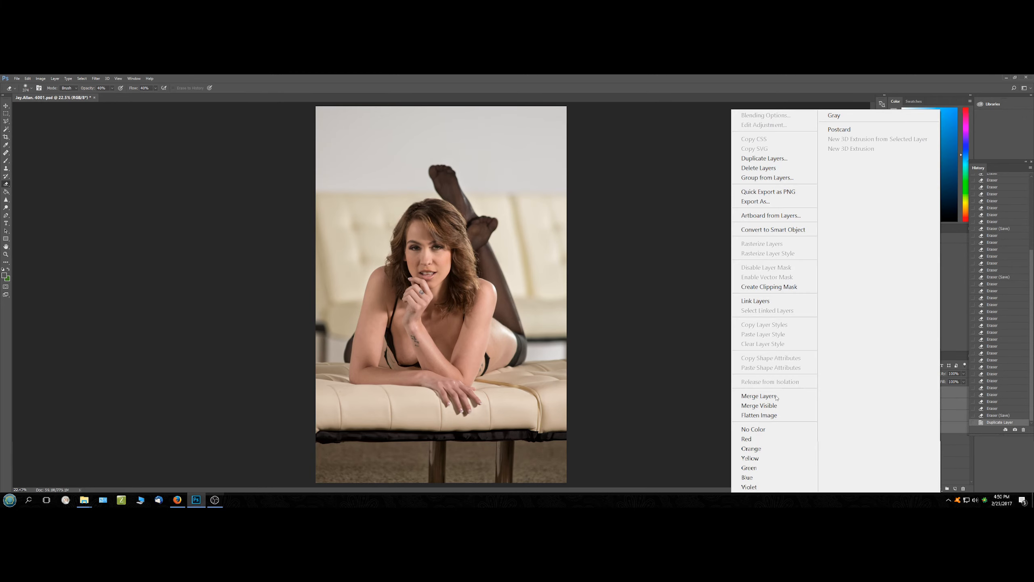
left_click(759, 396)
double_click(918, 394)
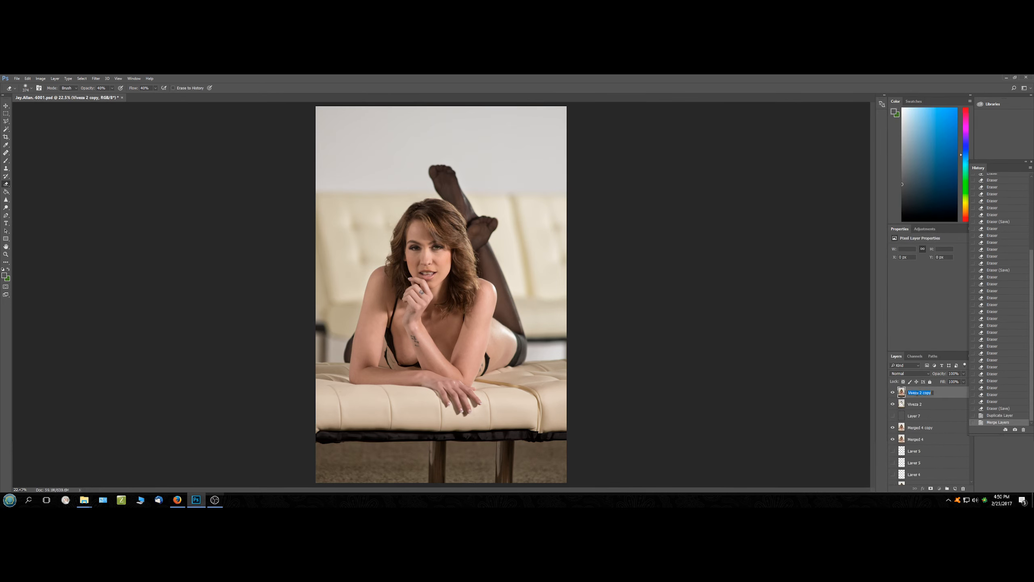
type("Merge 5")
key("Return")
Hide the layers beneath Merge 5 and toggle layer visibility to compare the retouched image with the earlier version.
left_click(893, 392)
left_click(893, 392)
left_click(893, 392)
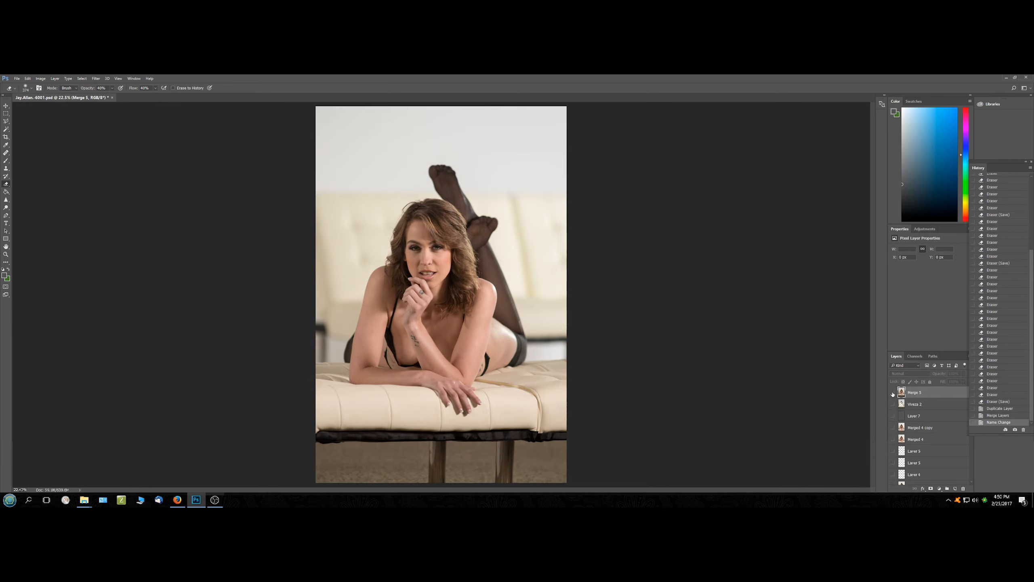
left_click(893, 393)
left_click(893, 392)
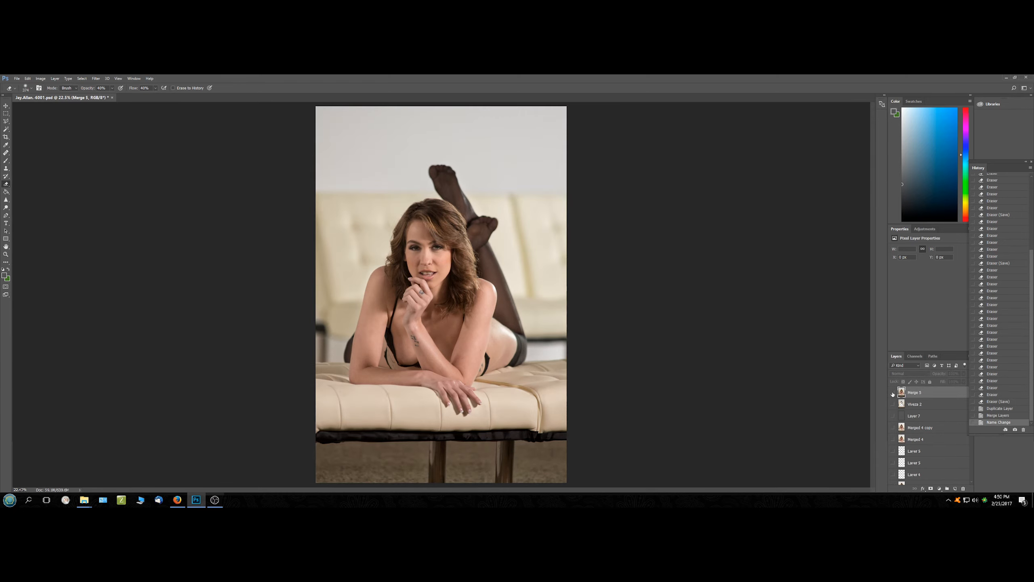
left_click(892, 393)
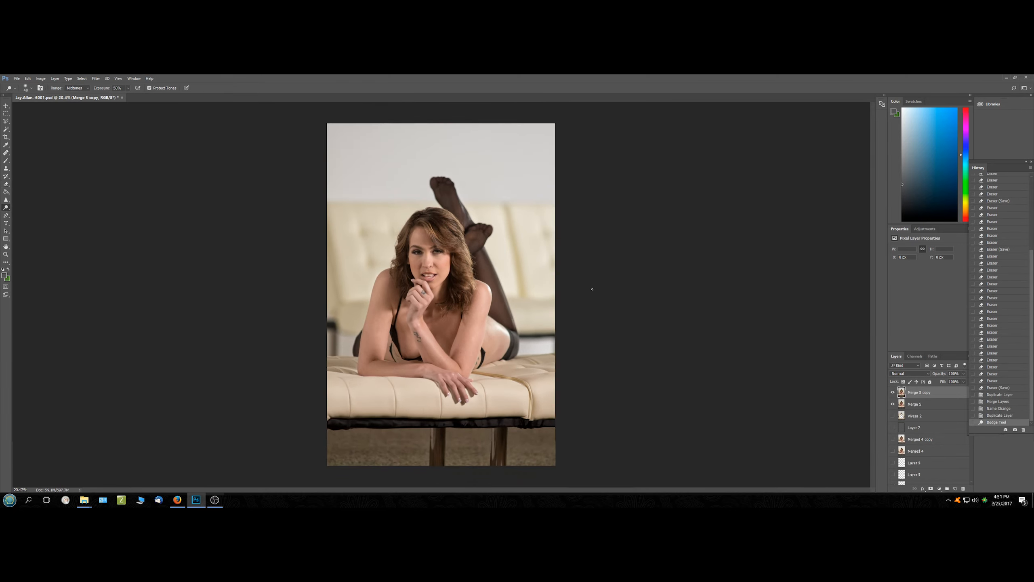
Reduce the fill of the dodged Merge 5 copy layer to 38% and save the document.
left_click(964, 382)
left_click_drag(964, 391, 946, 390)
key("ctrl+s")
Duplicate Merge 5 and Merge 5 copy, merge the duplicates and name the resulting layer Merge 6.
left_click(932, 404, "shift")
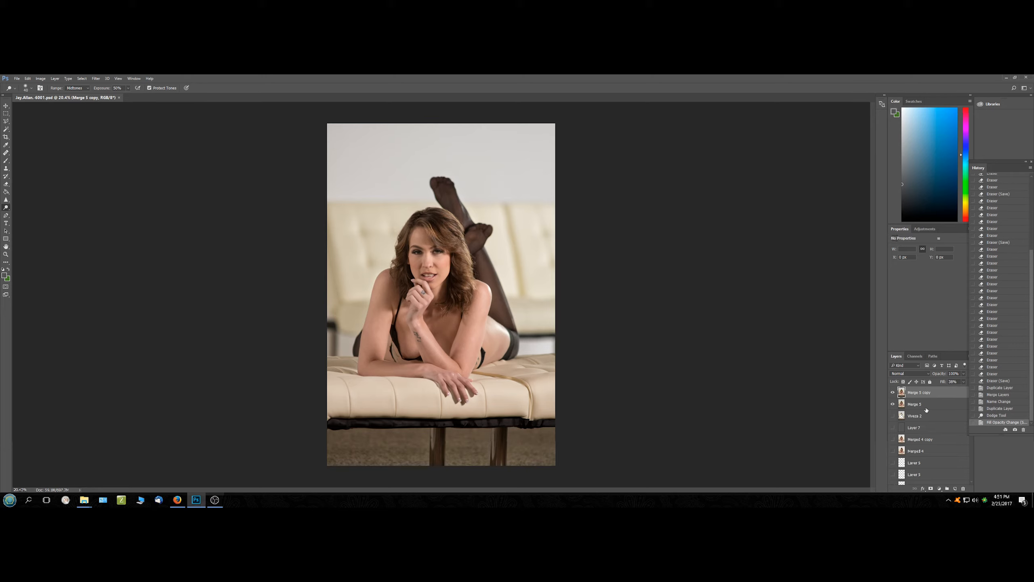
left_click_drag(939, 394, 940, 405)
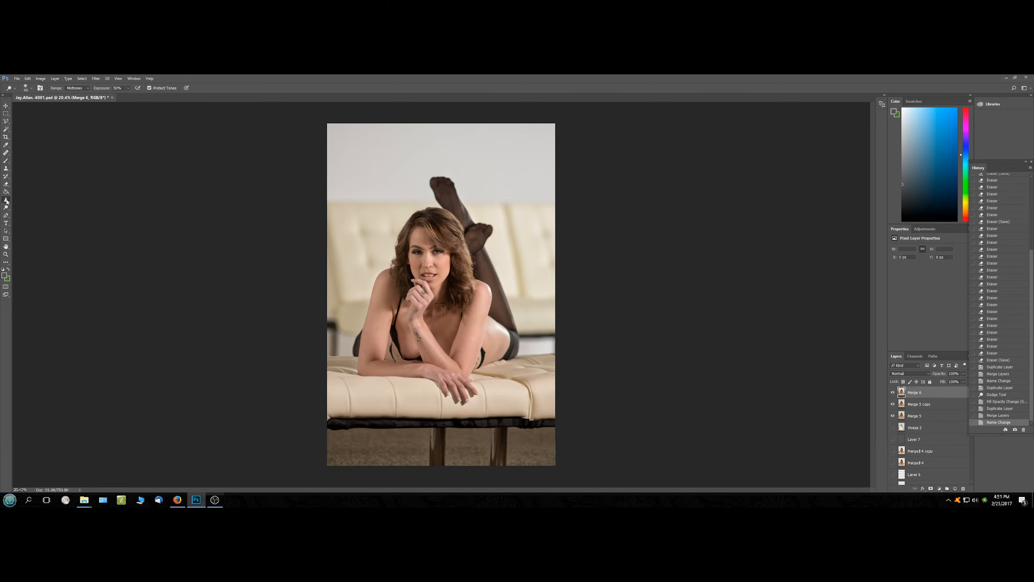
Sharpen both eyes on the Merge 6 layer with the Sharpen tool at 50% strength.
left_click(6, 200)
scroll(435, 255, "up", 8)
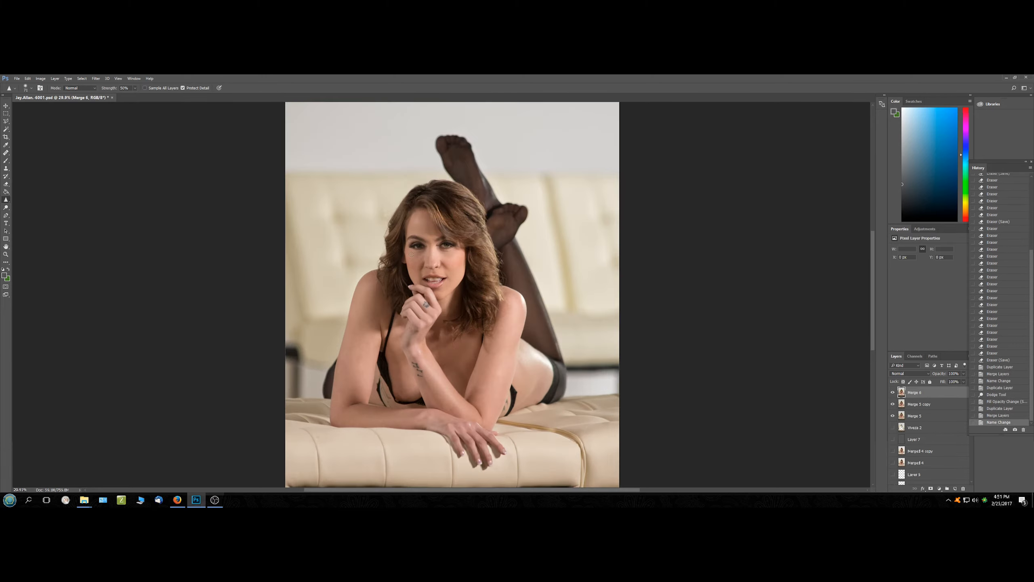
scroll(445, 244, "up", 2)
mouse_move(448, 240)
left_mouse_down()
mouse_move(428, 233)
mouse_move(459, 238)
left_mouse_up()
mouse_move(353, 243)
left_mouse_down()
mouse_move(340, 250)
mouse_move(355, 250)
mouse_move(346, 244)
left_mouse_up()
left_click(345, 244)
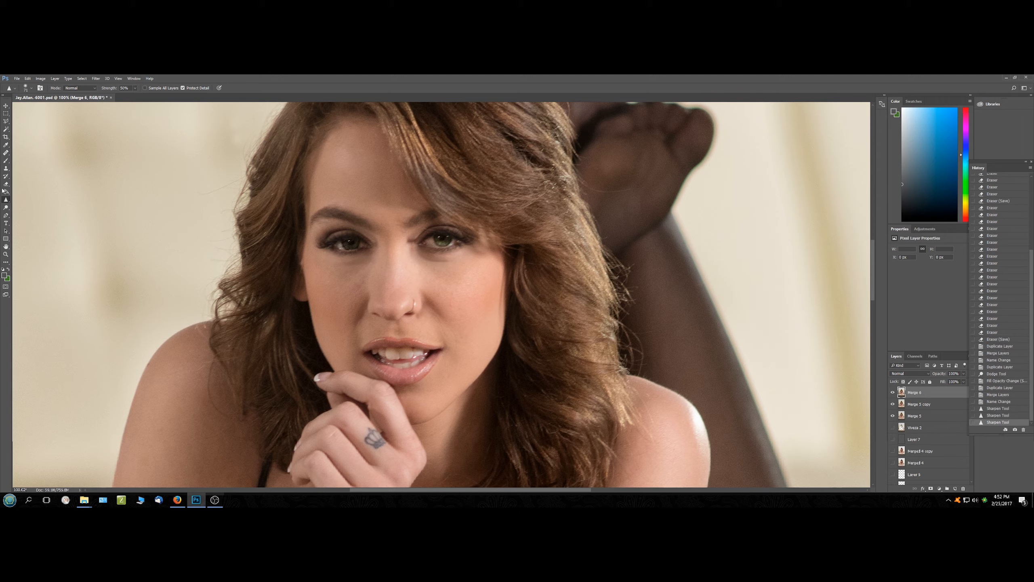
Add a new layer above Merge 6 and set the Brush's foreground colour to light grey, RGB 197, 197, 197.
left_click(6, 160)
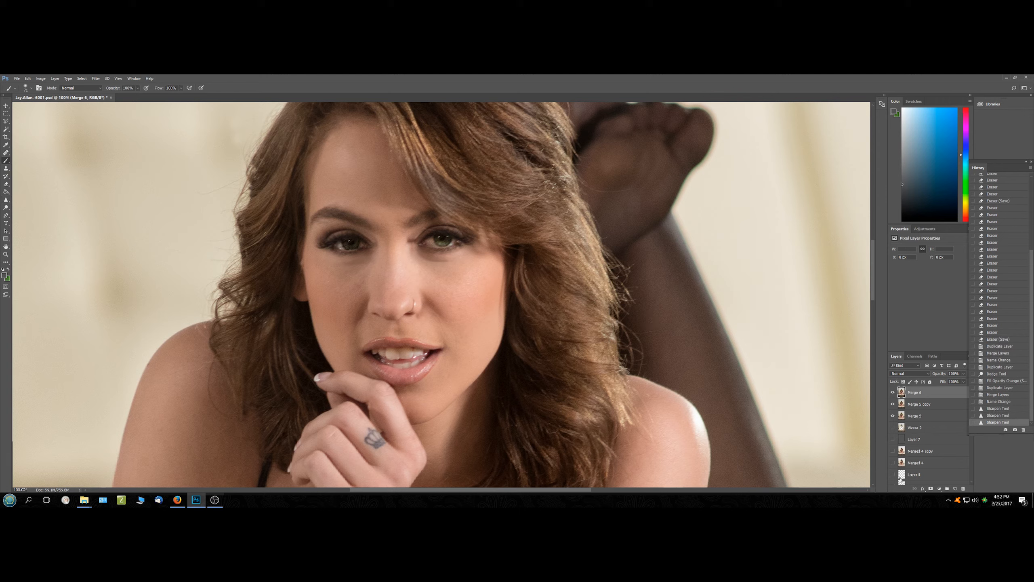
left_click(955, 488)
scroll(240, 213, "up", 4)
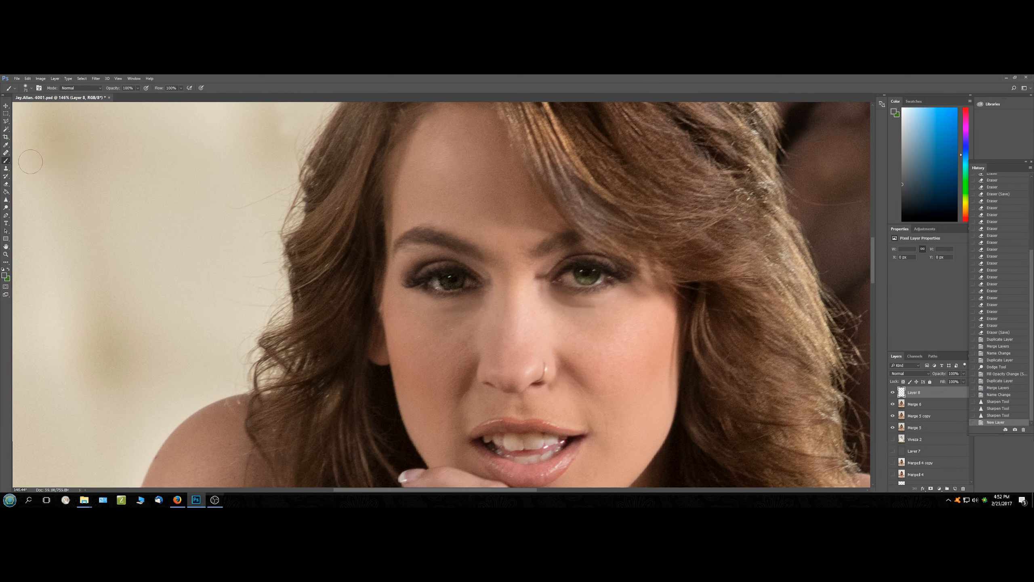
left_click(5, 276)
mouse_move(445, 238)
left_mouse_down()
mouse_move(432, 227)
mouse_move(434, 201)
mouse_move(433, 210)
left_mouse_up()
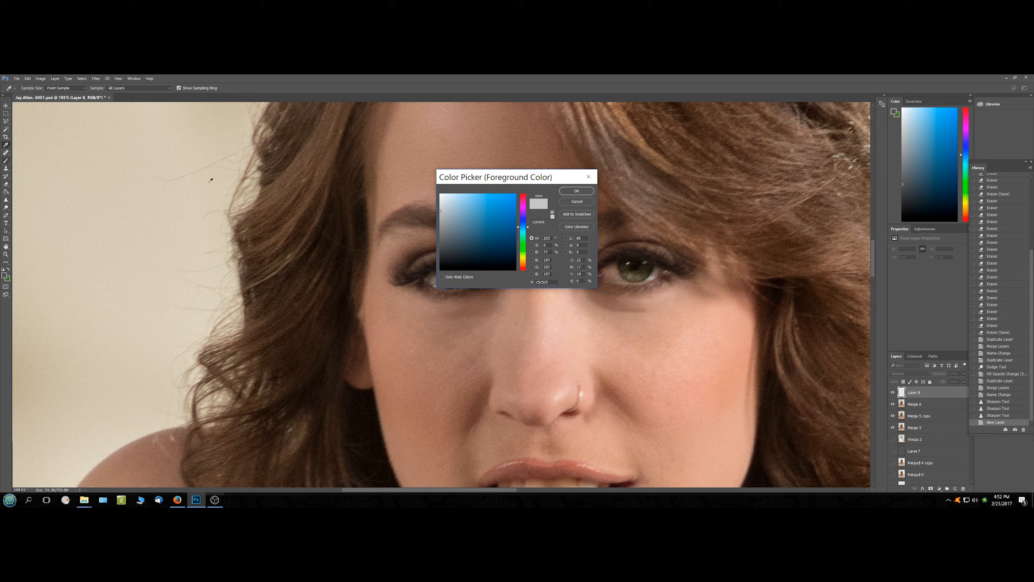
key("Return")
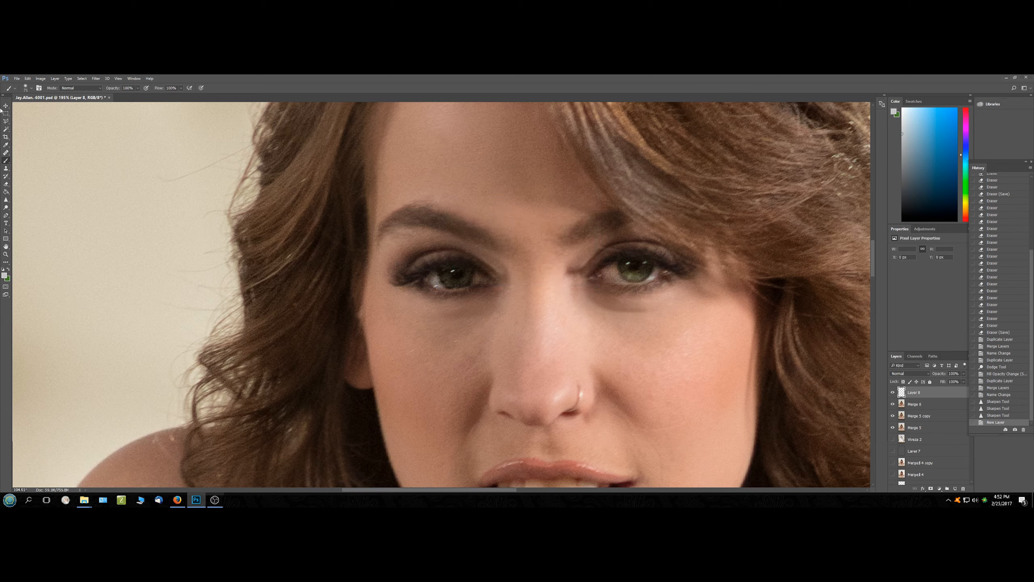
Paint small catchlights in both eyes with a soft 13 px brush at 0% hardness, and save the document.
left_click(26, 88)
left_click_drag(38, 109, 35, 108)
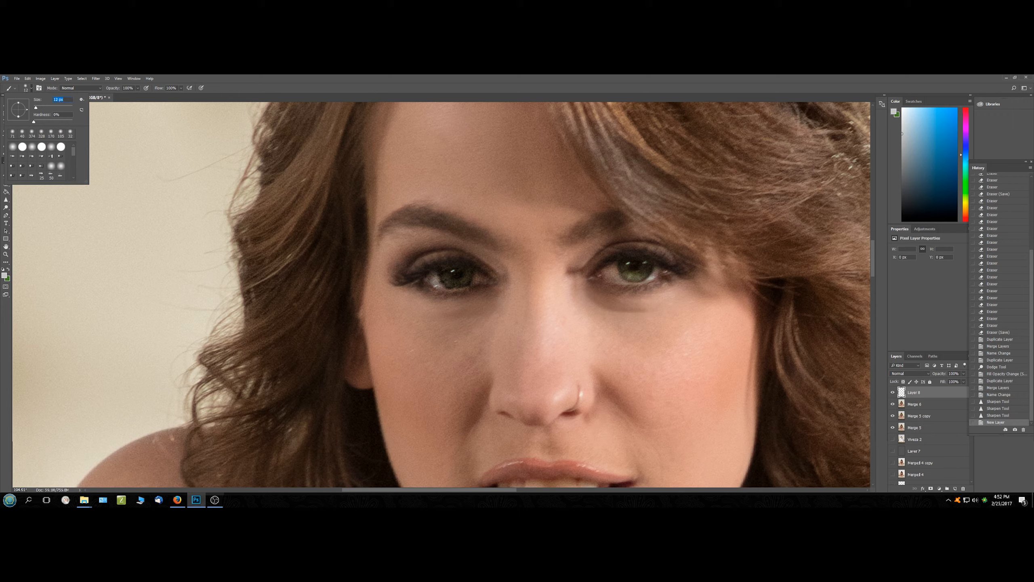
left_click(452, 271)
left_click(453, 272)
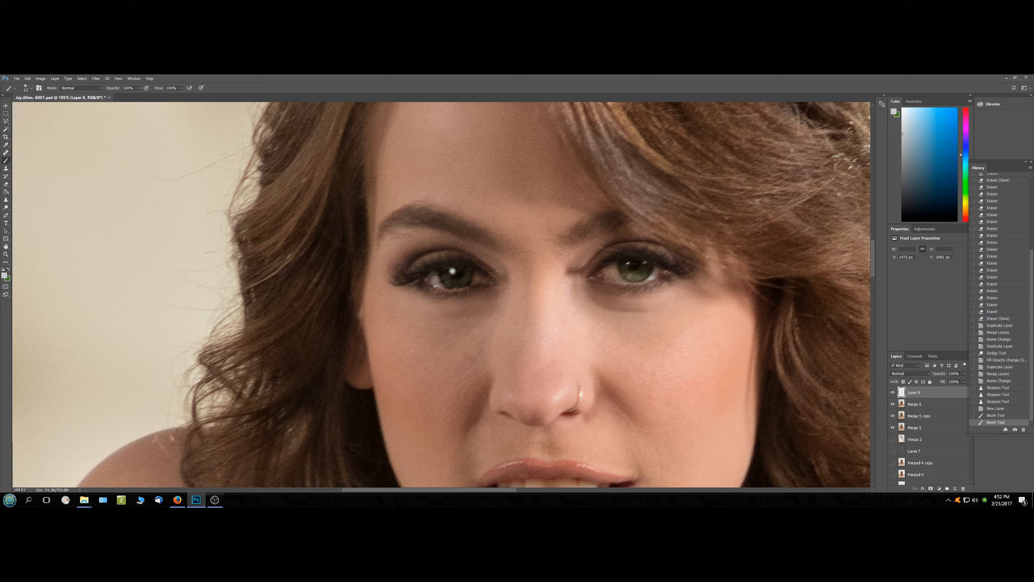
left_click(628, 263)
left_click(629, 263)
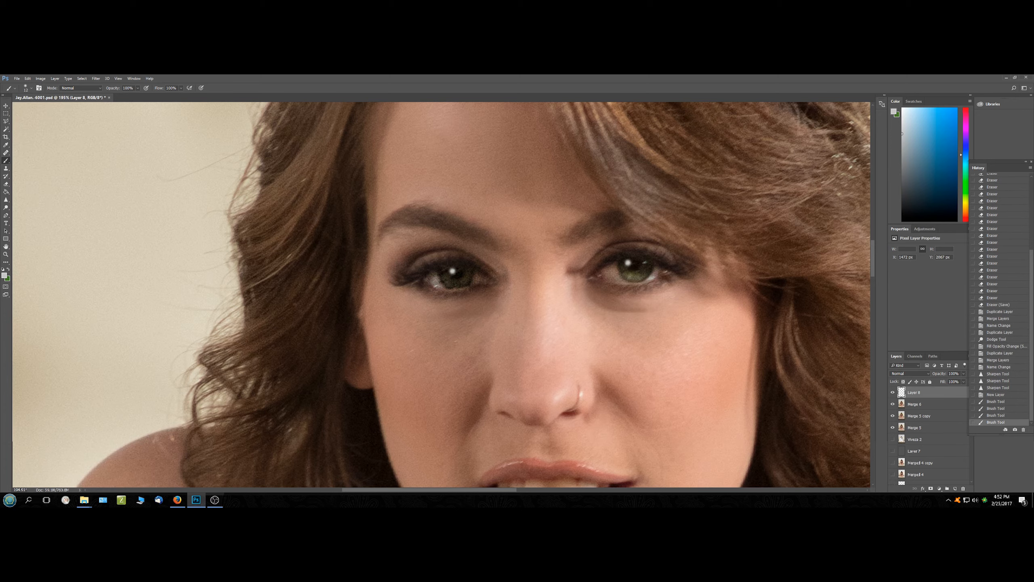
scroll(697, 262, "down", 12)
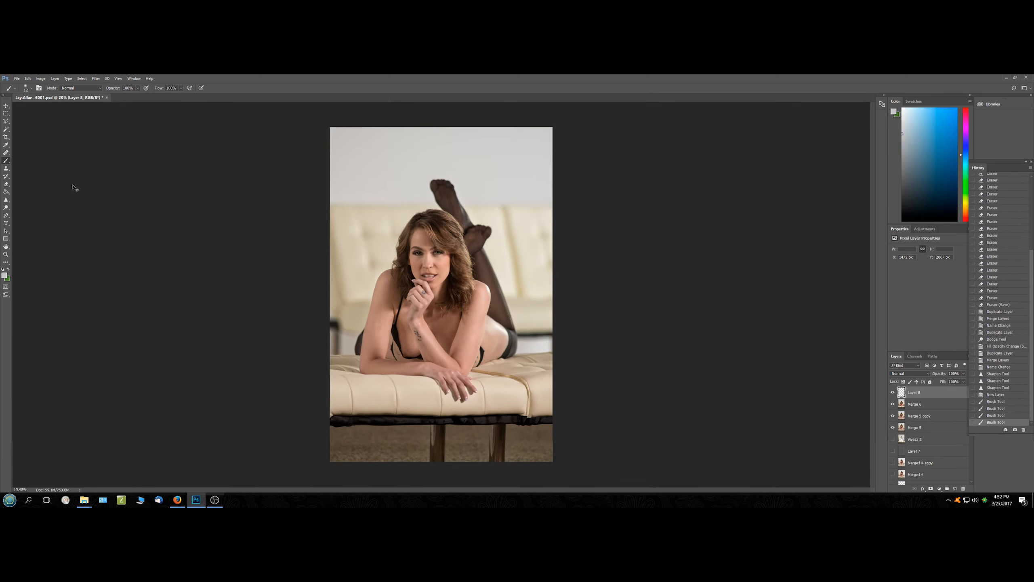
key("ctrl+s")
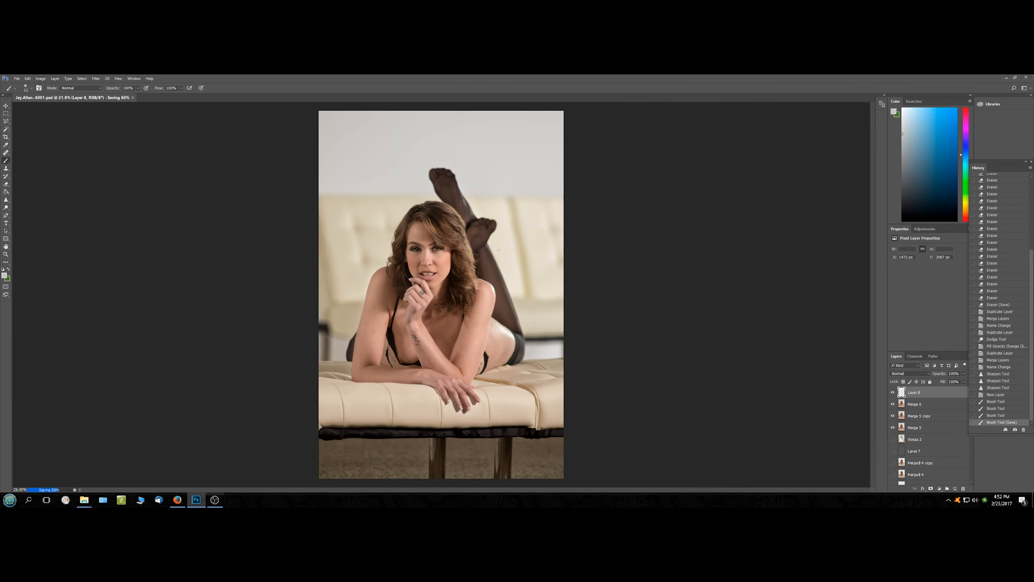
Sharpen the subject's nose, eyes and eyebrows on Layer 8 with the Sharpen tool at 50% strength.
left_click(5, 200)
scroll(467, 305, "up", 2)
scroll(467, 306, "up", 2)
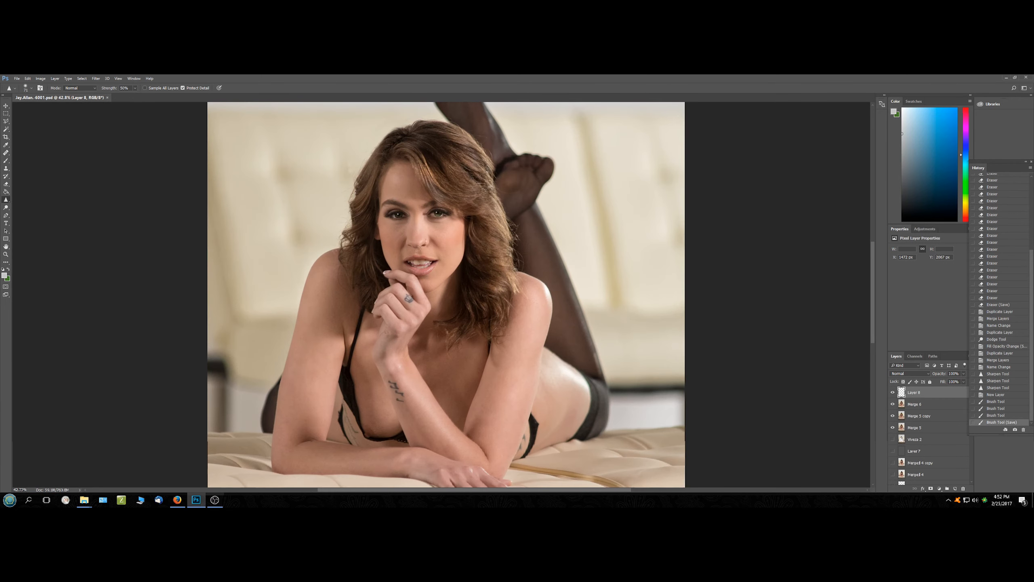
left_click(418, 245)
left_click(424, 243)
left_click_drag(424, 239, 430, 244)
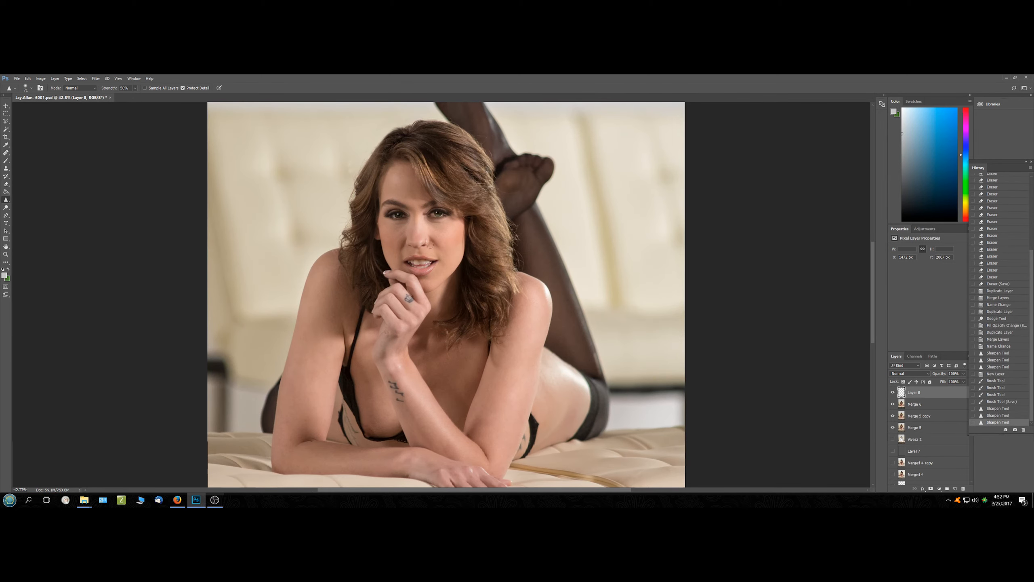
mouse_move(400, 211)
left_mouse_down()
mouse_move(380, 209)
mouse_move(434, 201)
left_mouse_up()
scroll(408, 244, "down", 3)
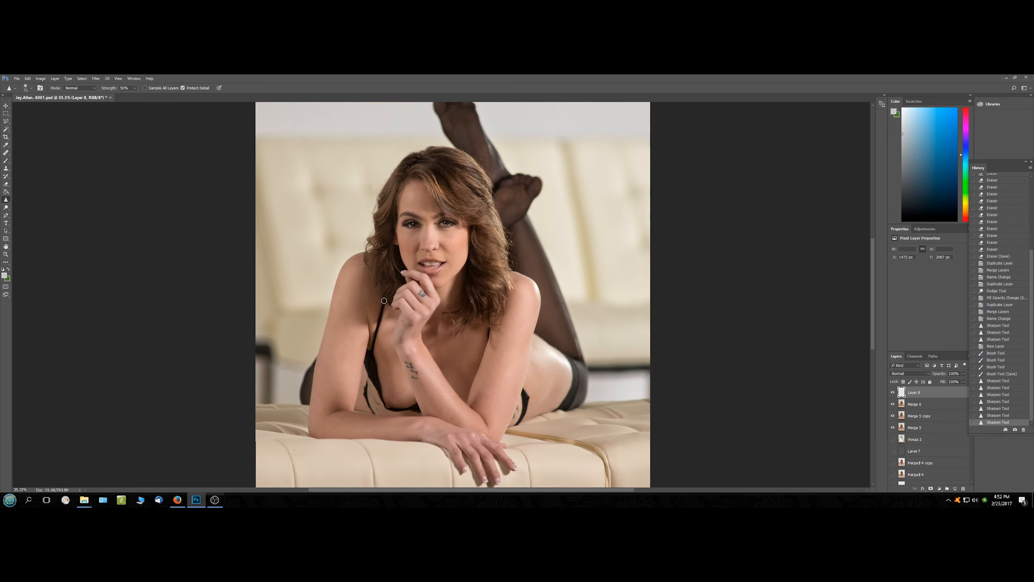
Sharpen the hair around the face and shoulders with a larger Sharpen brush at 0% hardness, and save the document.
left_click(27, 90)
left_click_drag(54, 107, 59, 107)
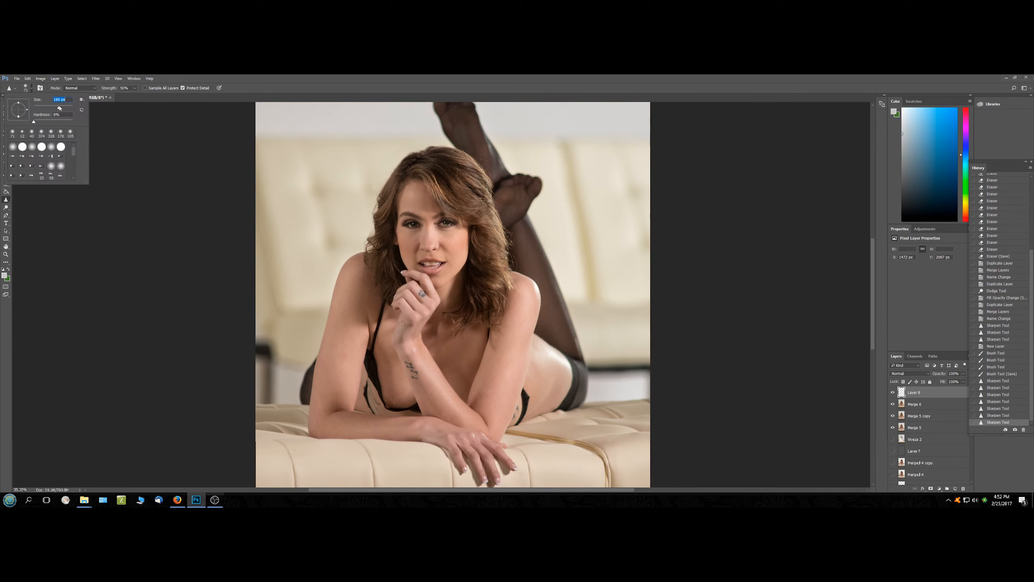
left_click_drag(483, 316, 491, 274)
left_click_drag(491, 274, 499, 205)
mouse_move(499, 204)
left_mouse_down()
mouse_move(482, 178)
mouse_move(433, 164)
mouse_move(400, 172)
mouse_move(374, 256)
left_mouse_up()
mouse_move(375, 256)
left_mouse_down()
mouse_move(373, 275)
mouse_move(387, 287)
mouse_move(387, 265)
mouse_move(392, 292)
mouse_move(380, 244)
mouse_move(494, 213)
mouse_move(412, 160)
mouse_move(488, 174)
left_mouse_up()
key("ctrl+s")
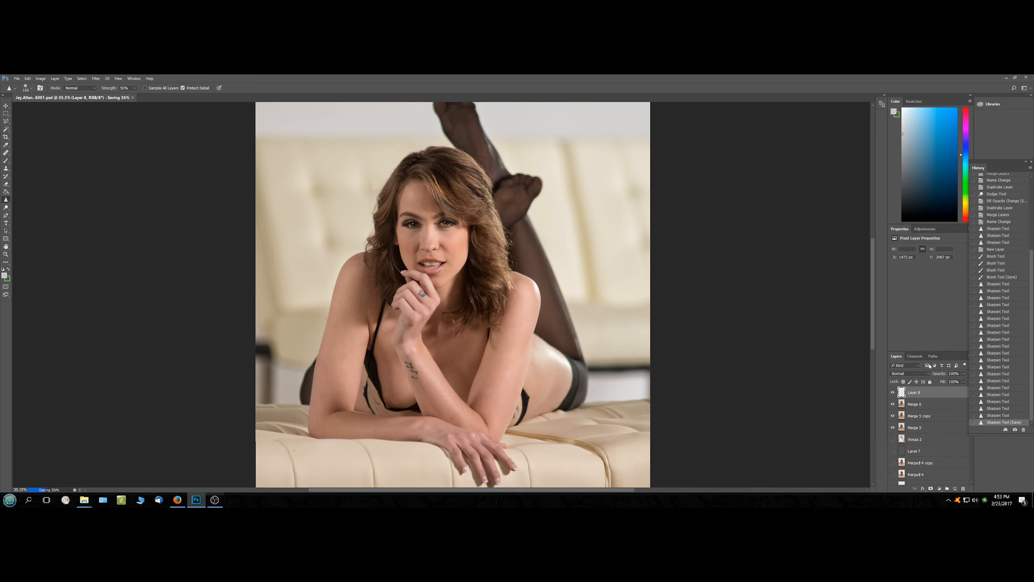
Make room for a longer layer list, duplicate Merge 5 and Merge 5 copy, and try merging the duplicates.
key("ctrl+0")
scroll(923, 407, "down", 2)
scroll(921, 359, "up", 2)
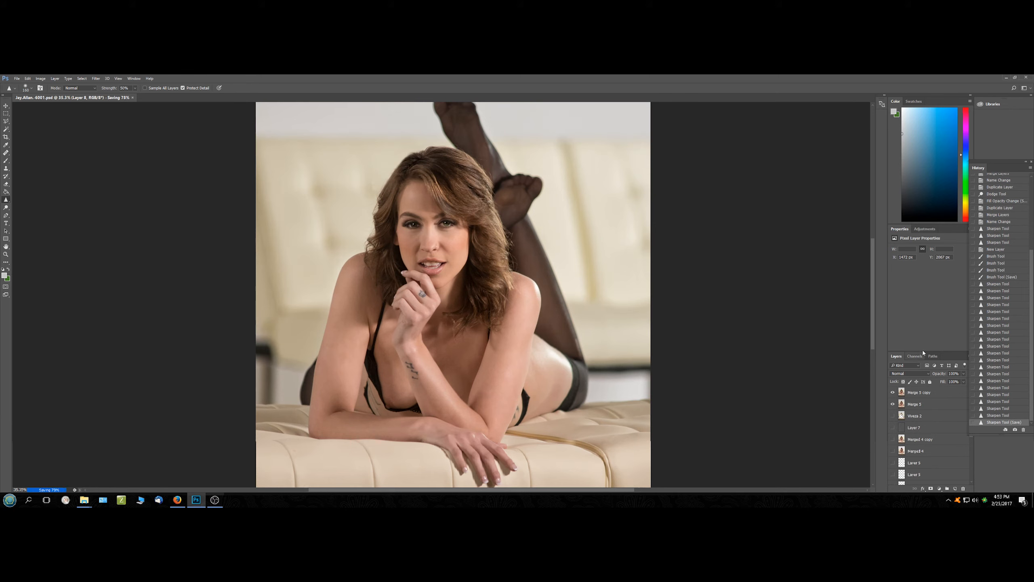
left_click_drag(922, 351, 911, 237)
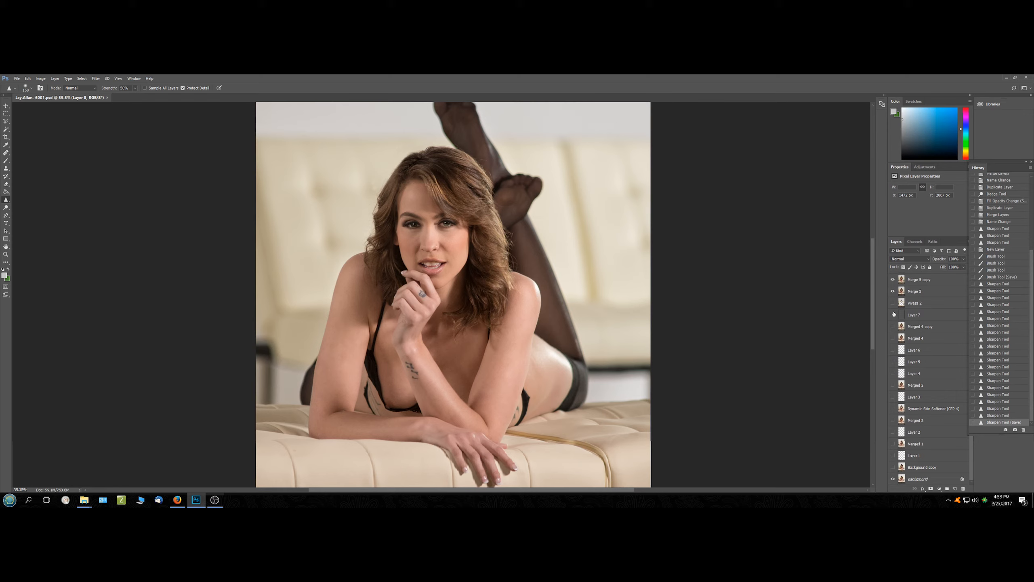
left_click(935, 281)
left_click(938, 291, "shift")
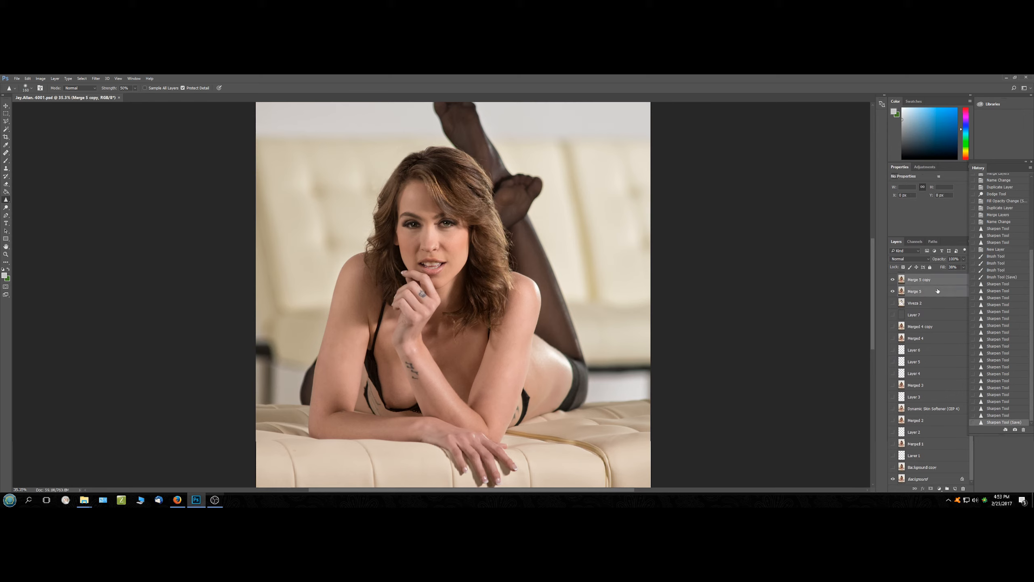
left_click_drag(938, 293, 955, 488)
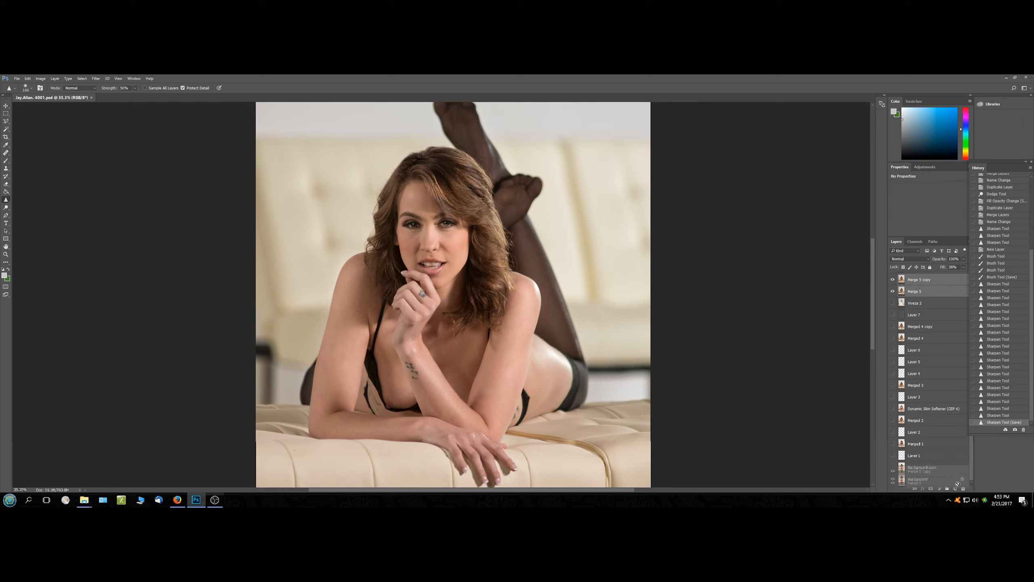
right_click(918, 291)
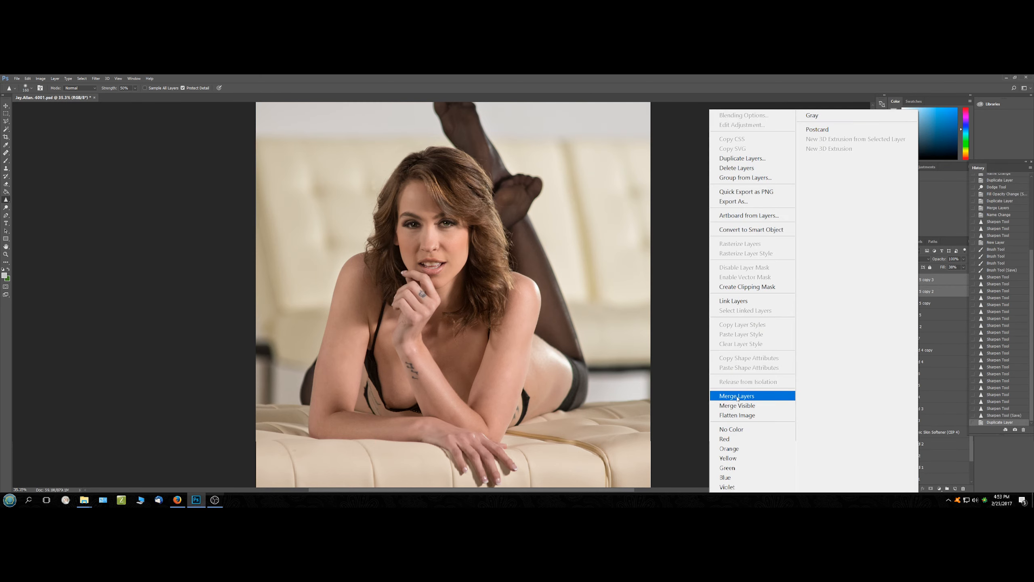
left_click(738, 397)
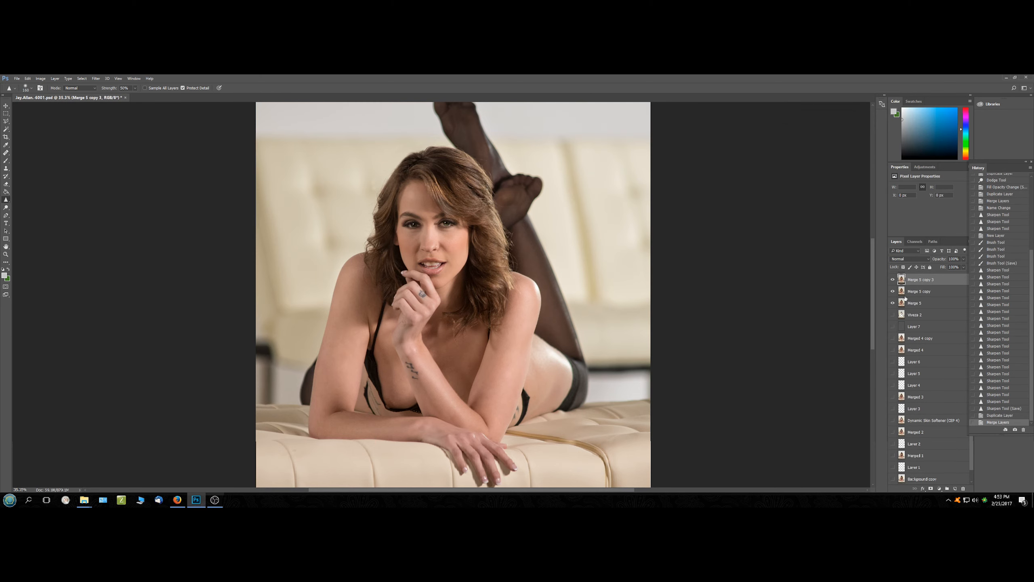
Rename the merged layer at the top of the stack as Merge 7, hide the working layers beneath it and save the document.
double_click(919, 281)
type("Merge 7")
key("Return")
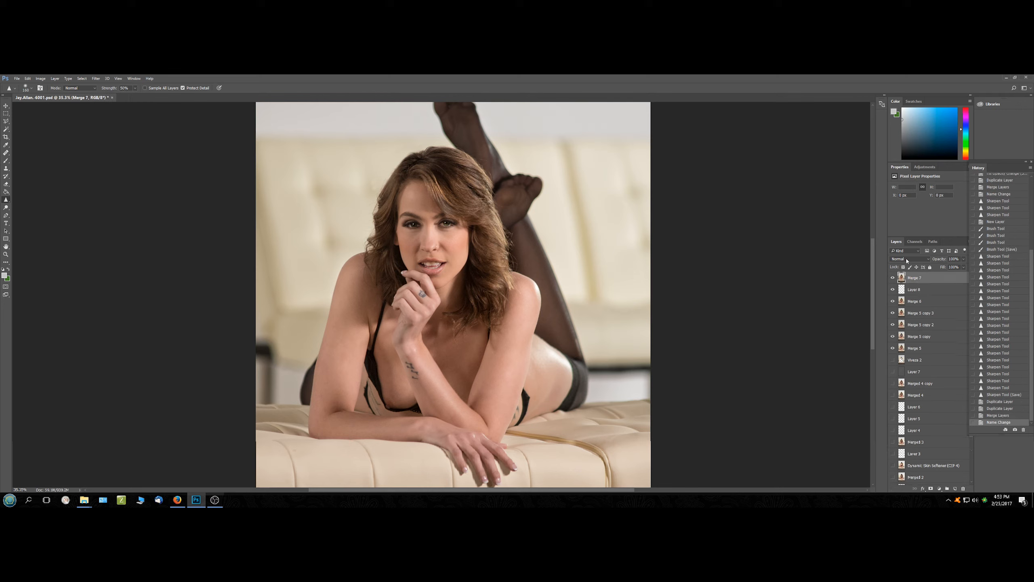
left_click(893, 336)
key("ctrl+s")
Toggle the Merge 7 layer's visibility to compare the retouched portrait with the original background, both close up and zoomed out.
left_click(893, 279)
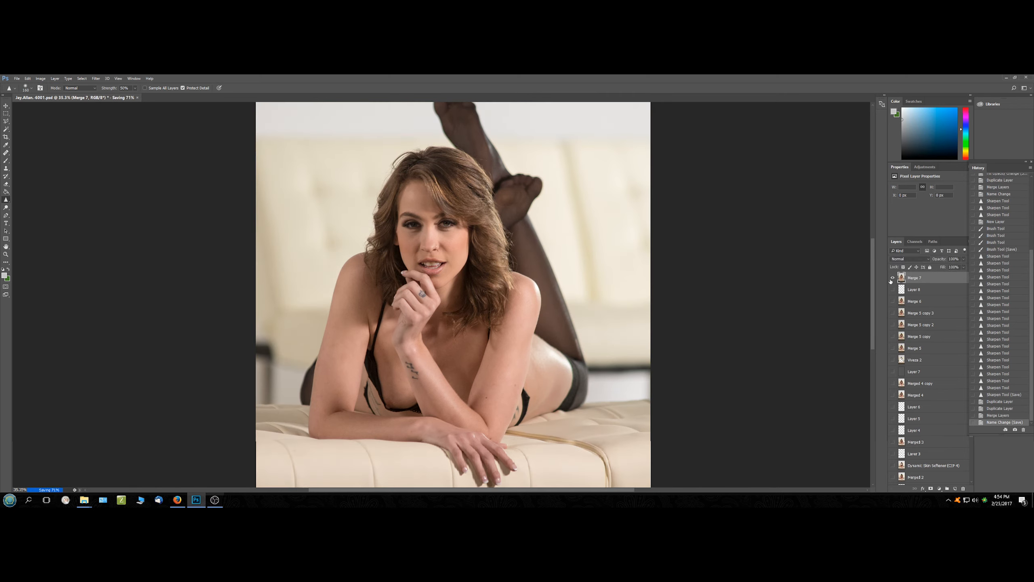
left_click(891, 280)
left_click(892, 278)
scroll(807, 285, "down", 4)
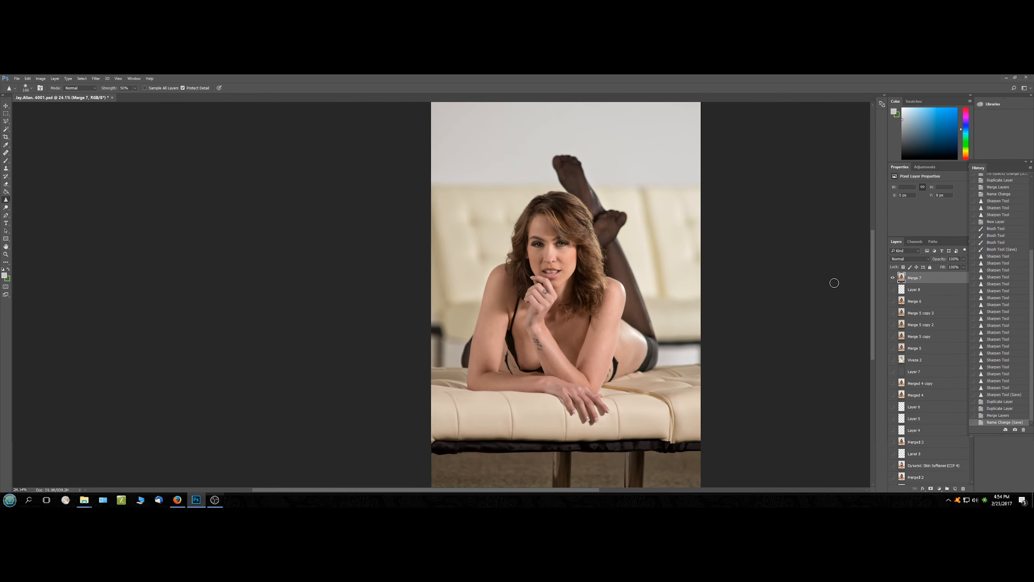
scroll(795, 272, "right", 5)
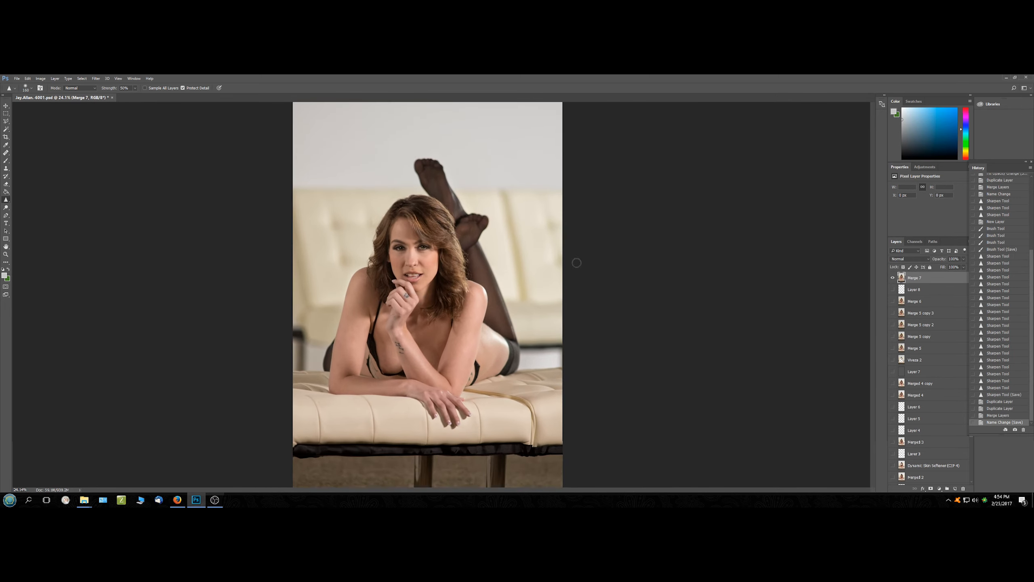
scroll(620, 263, "up", 1)
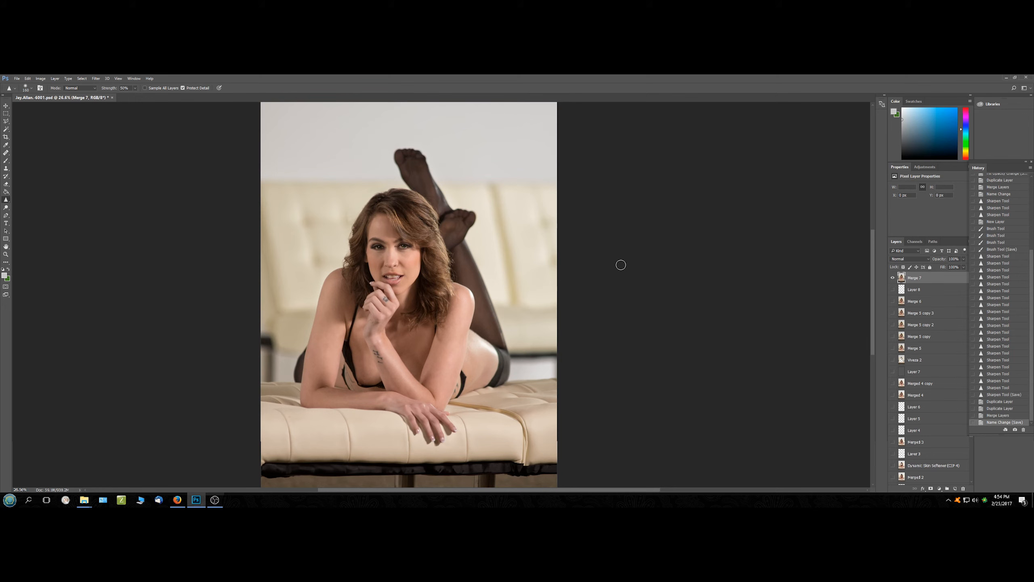
left_click(891, 279)
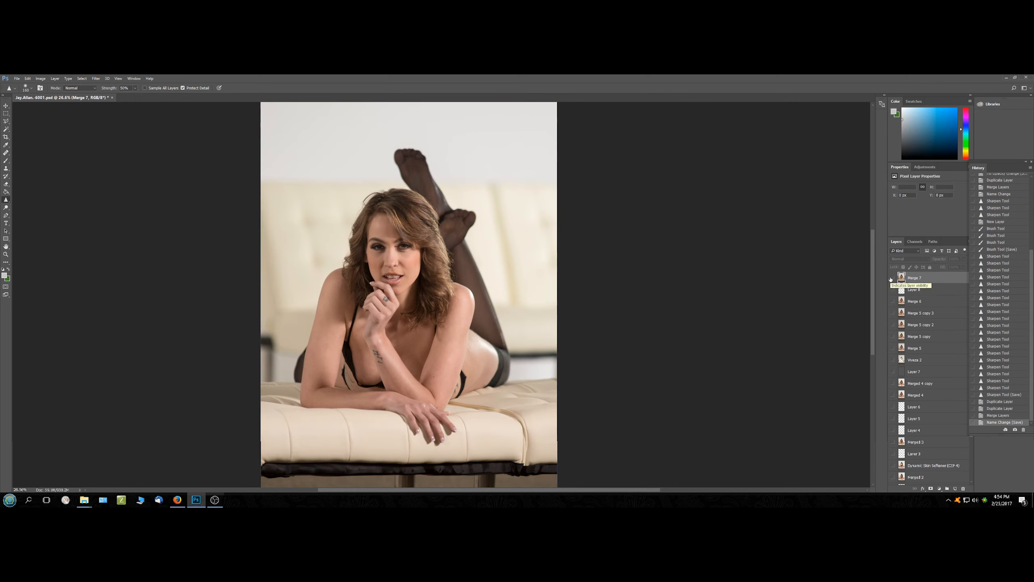
left_click(892, 278)
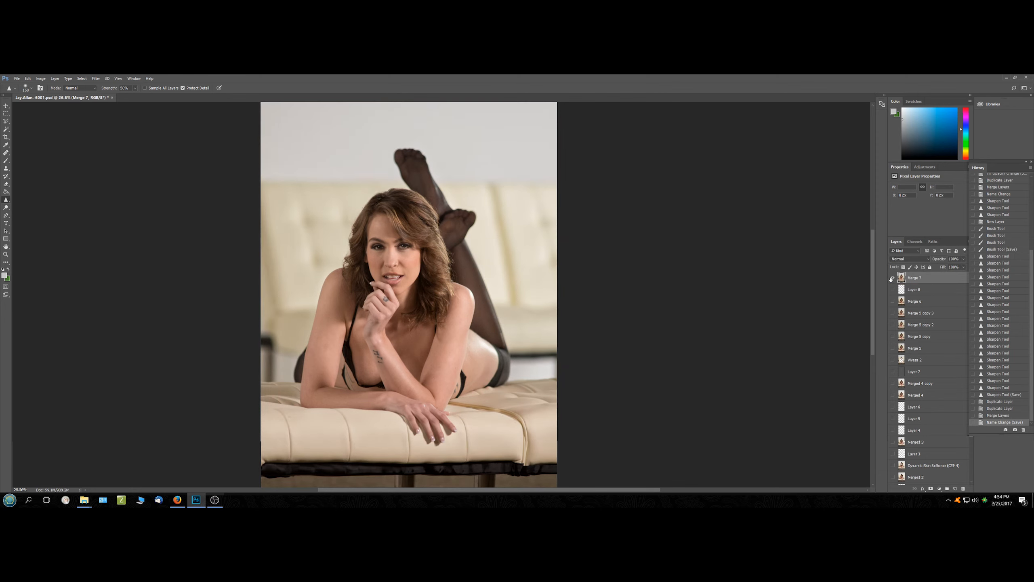
Save the document, open the image in Analog Efex Pro 2 and choose the Bokeh tool.
key("ctrl+s")
key("ctrl+alt+shift+e")
key("ctrl+f")
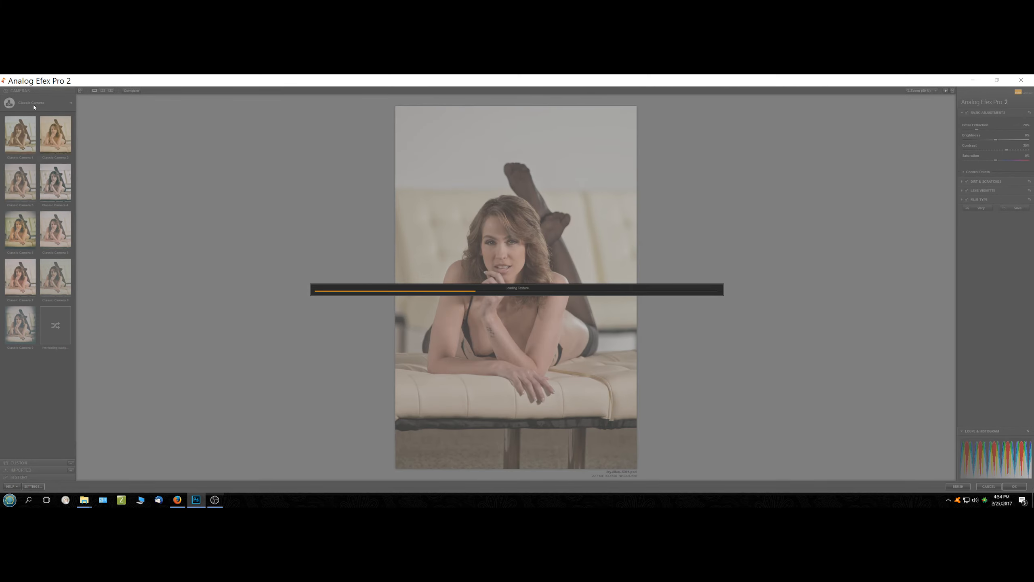
left_click(36, 104)
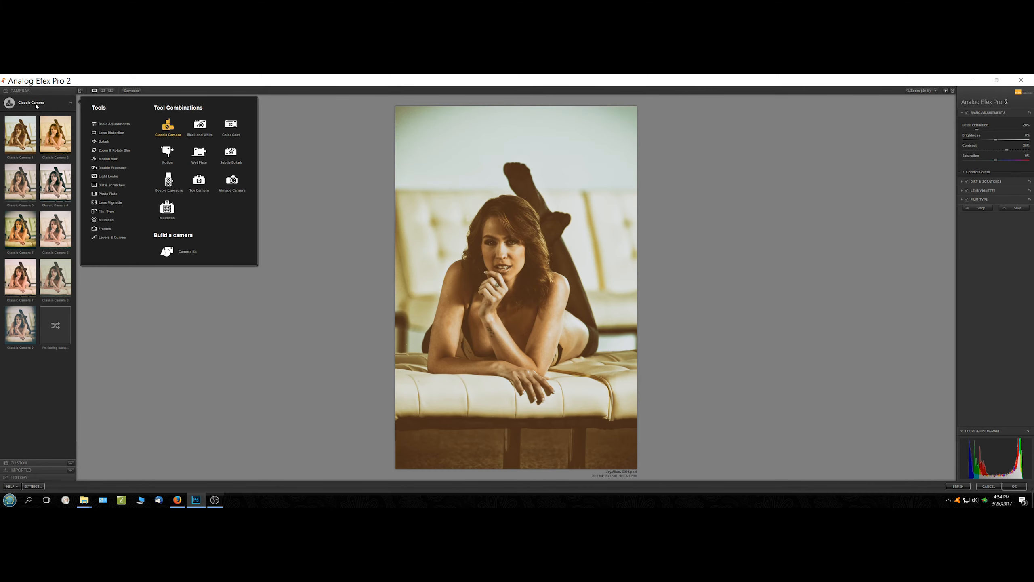
left_click(106, 142)
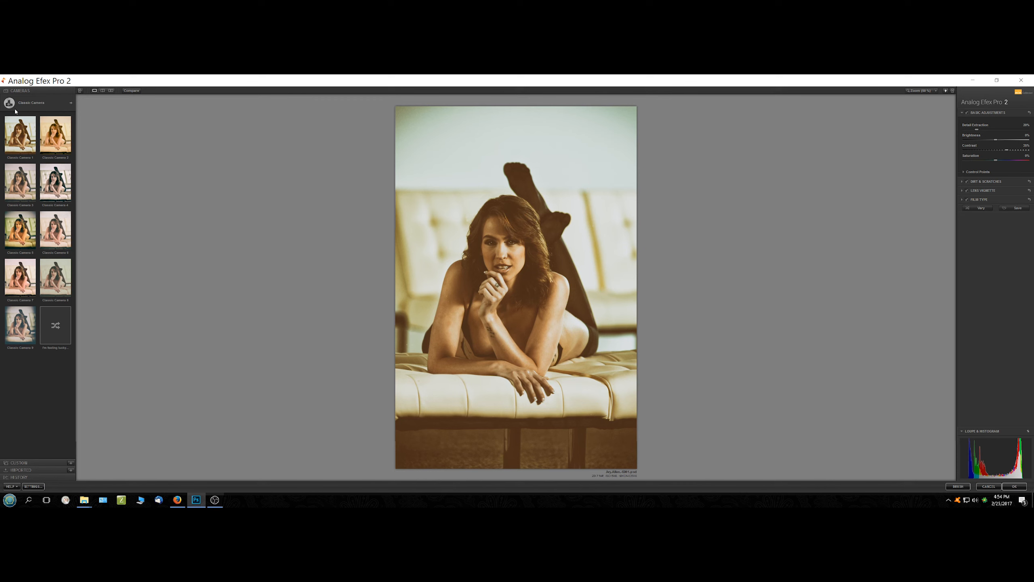
left_click(37, 105)
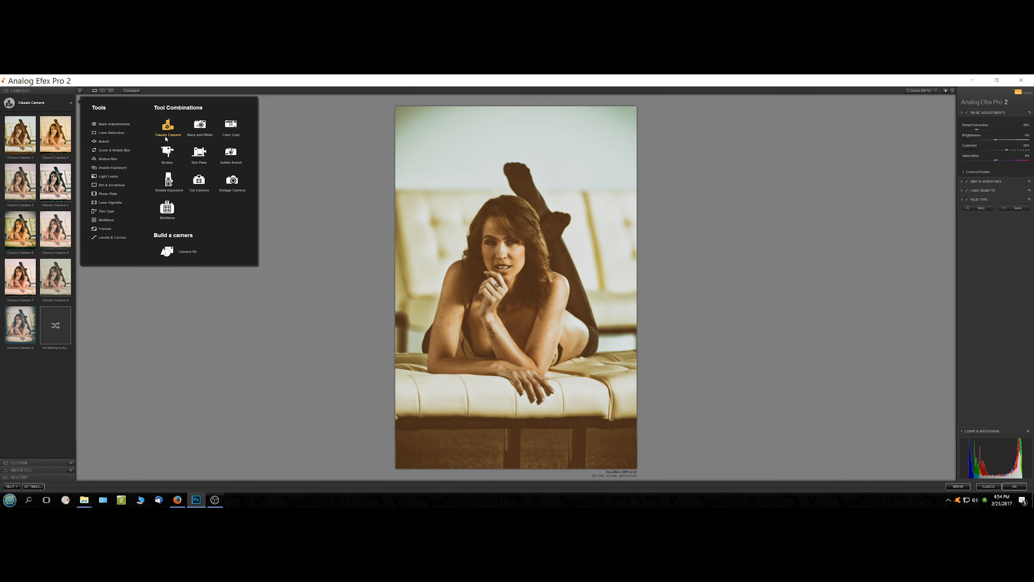
left_click(102, 141)
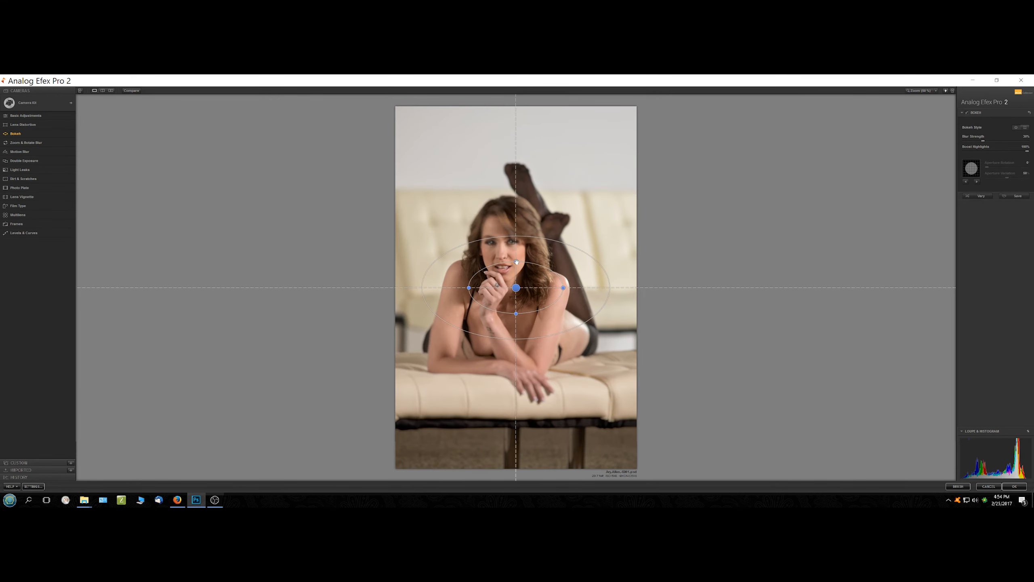
Stretch the bokeh focus ellipse vertically, centre it on the face, slightly raise the blur strength and apply the filter.
left_click_drag(516, 261, 518, 188)
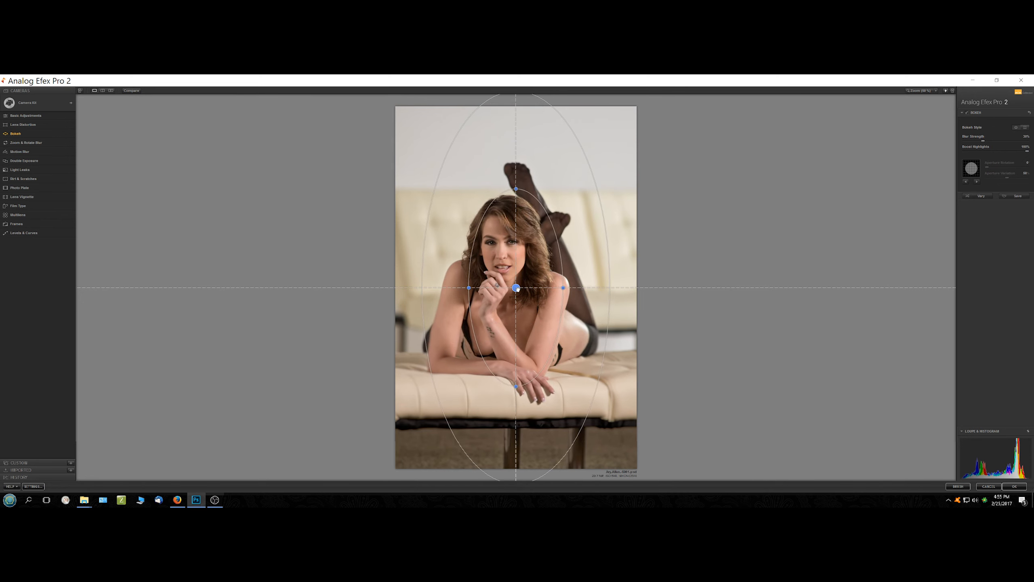
left_click_drag(516, 288, 512, 242)
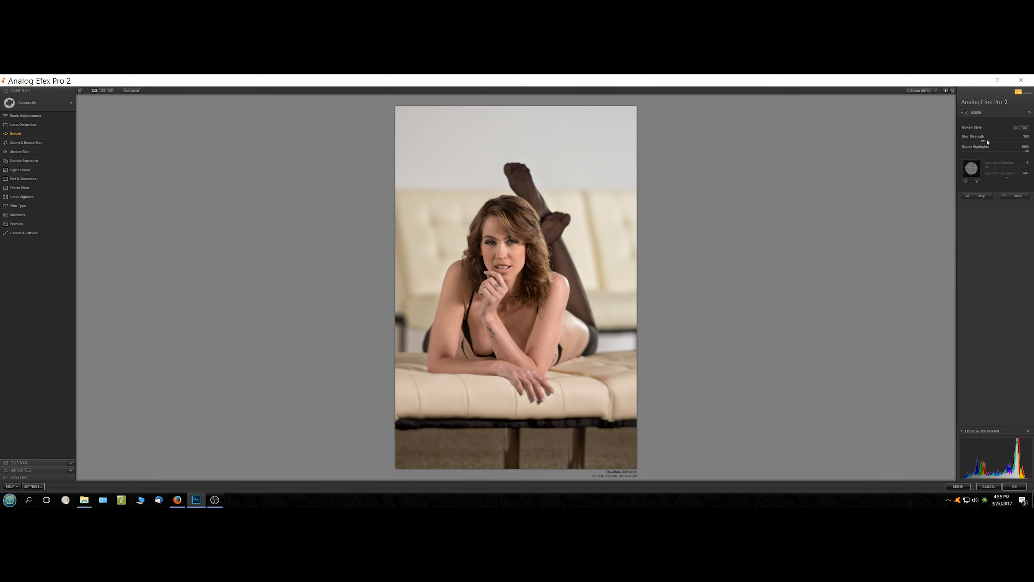
mouse_move(987, 141)
left_mouse_down()
mouse_move(1000, 139)
mouse_move(987, 145)
left_mouse_up()
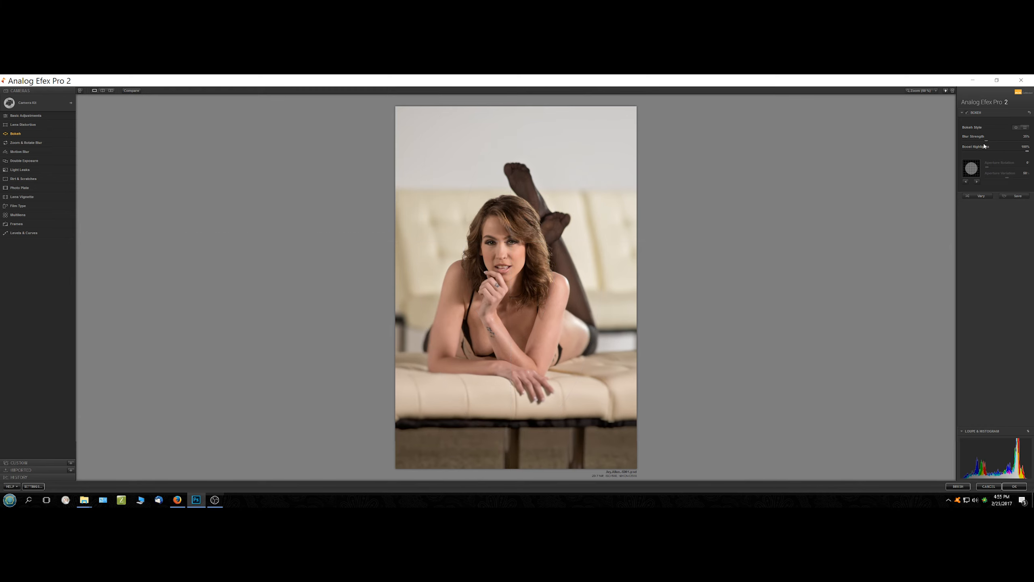
left_click(1015, 486)
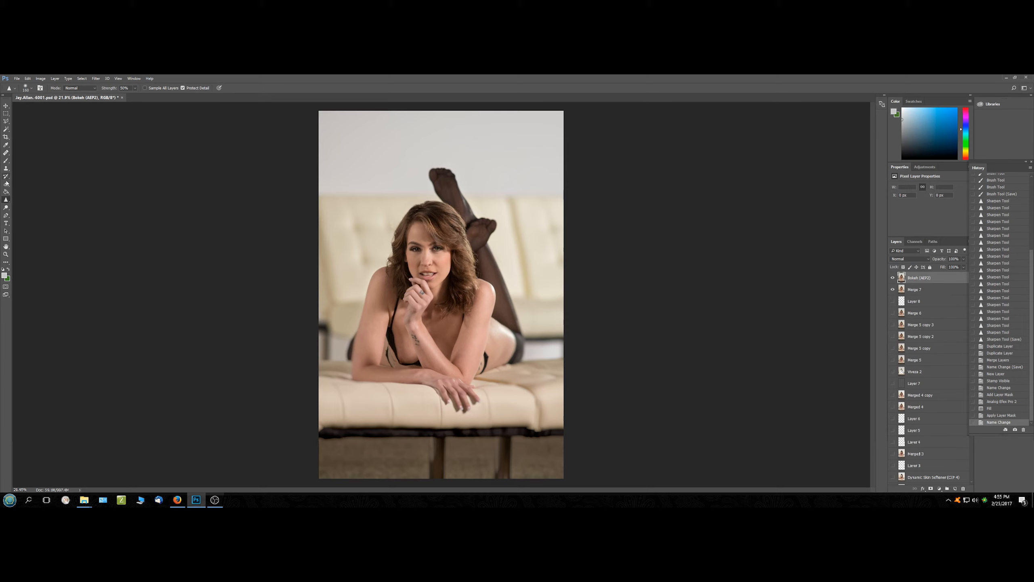
Erase the Bokeh layer over the subject's head, legs and upper body with a very large soft Eraser at 40% opacity.
left_click(6, 186)
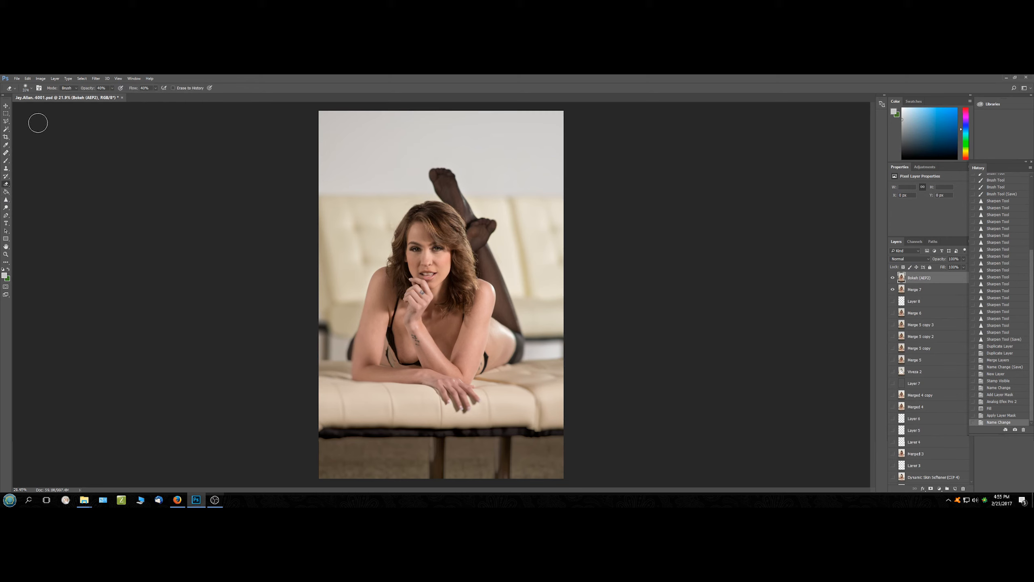
left_click(32, 89)
left_click_drag(66, 109, 70, 107)
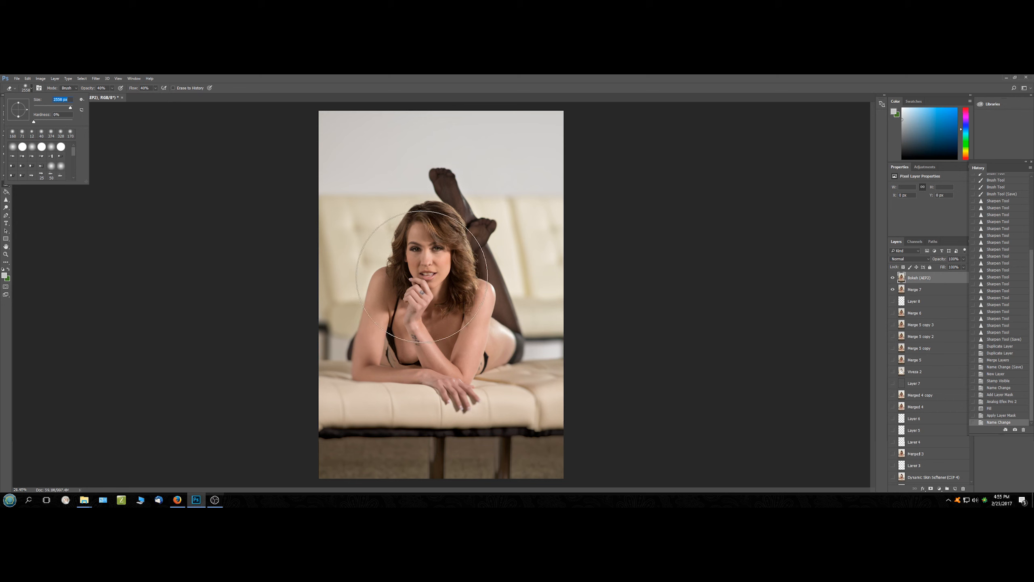
left_click(424, 277)
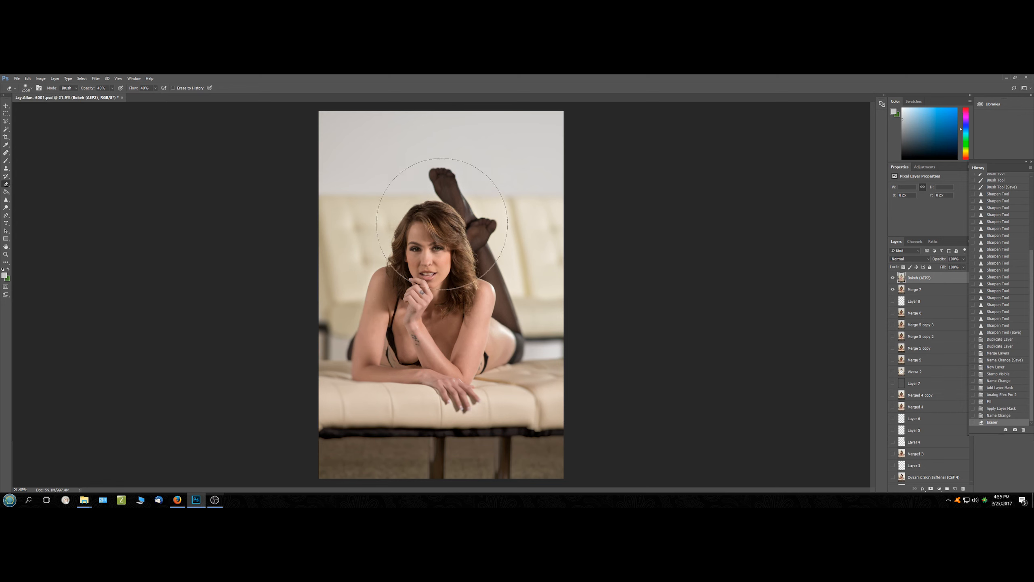
left_click(439, 220)
left_click(438, 224)
left_click(436, 246)
left_click(388, 304)
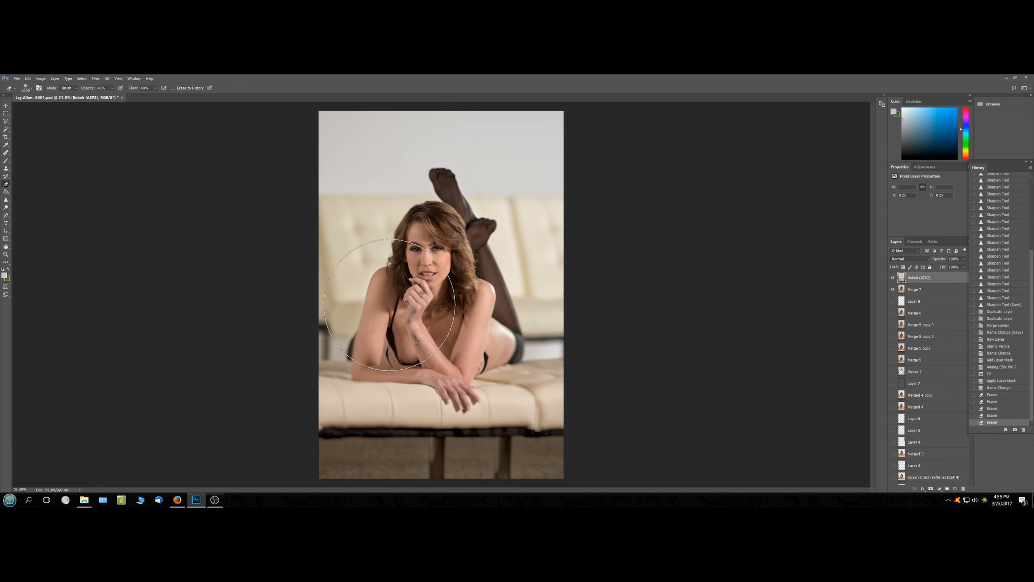
left_click(463, 320)
left_click(452, 327)
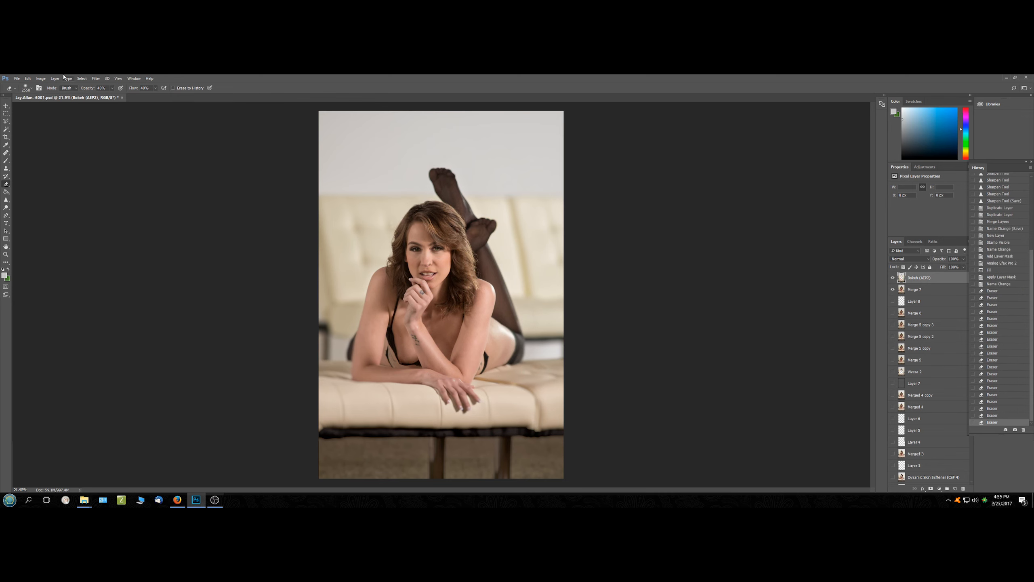
Erase the remaining blur over the hands, arms and face with a smaller soft Eraser, and check the Bokeh layer's effect.
left_click(27, 87)
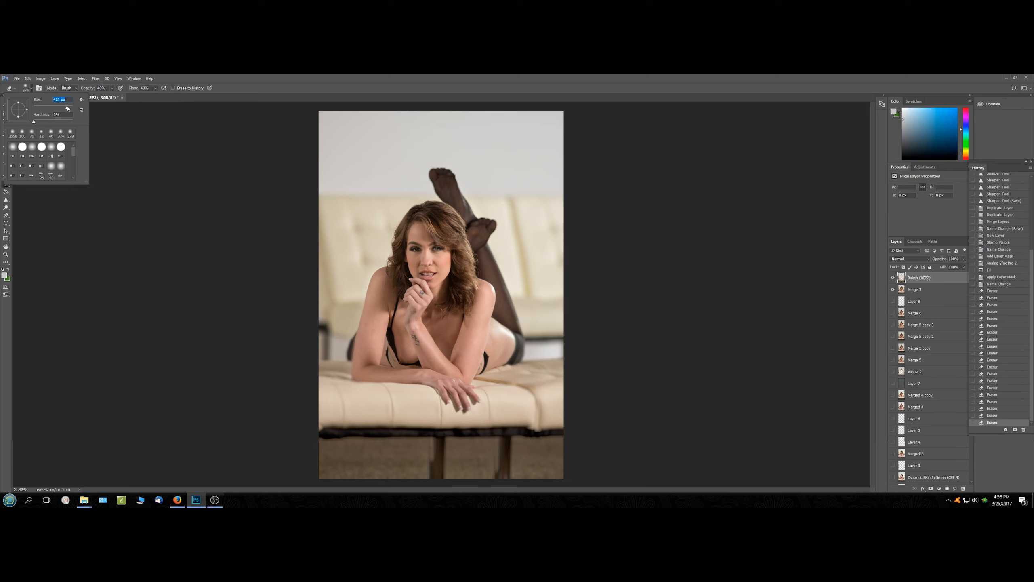
mouse_move(435, 383)
left_mouse_down()
mouse_move(482, 403)
mouse_move(439, 400)
mouse_move(467, 406)
mouse_move(457, 401)
left_mouse_up()
left_click(425, 340)
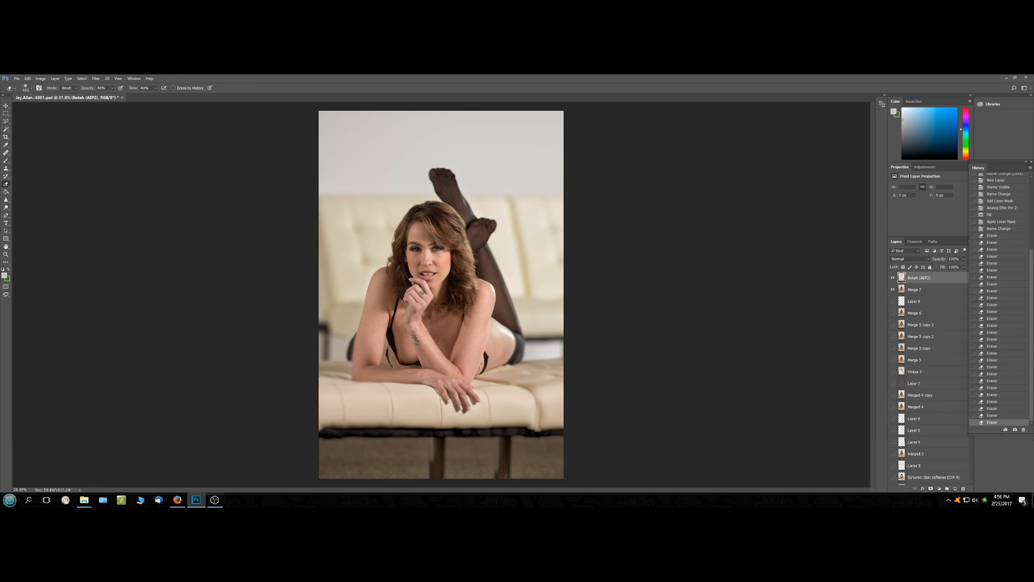
left_click(416, 278)
left_click(893, 278)
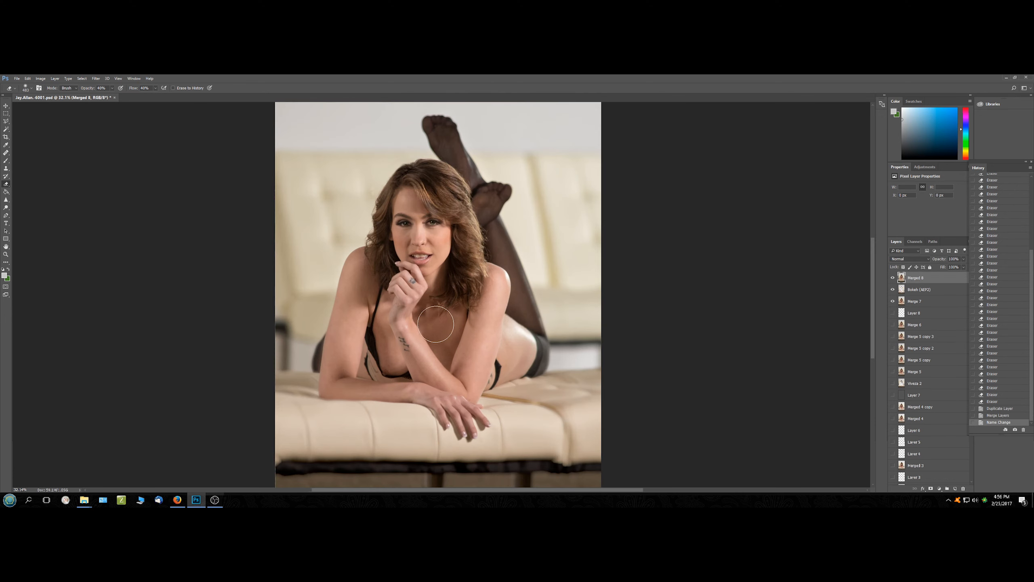
Hide the Merged 8 layer, inspect the arms for leftover blur, and delete that layer.
left_click_drag(434, 297, 439, 322)
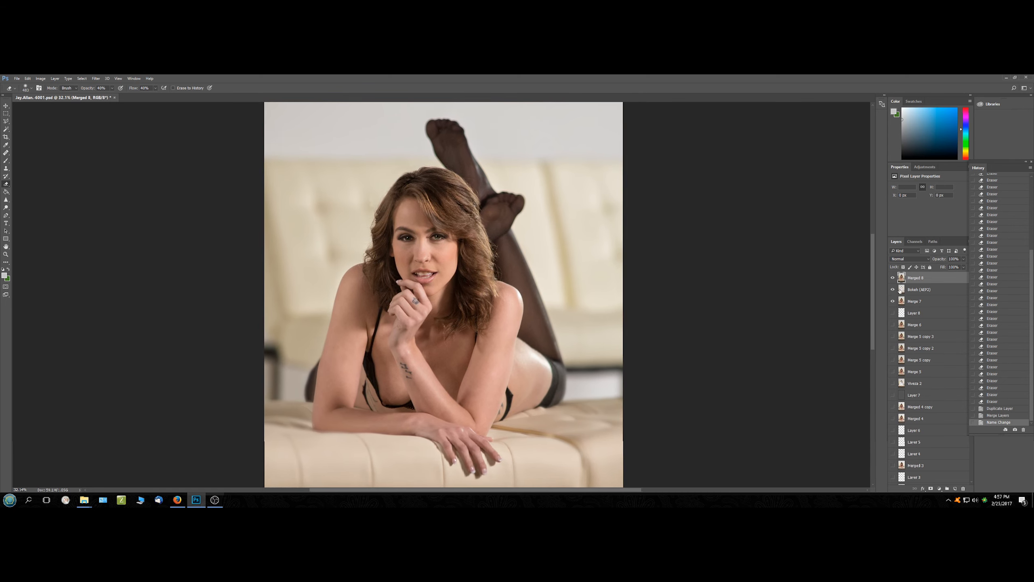
left_click(894, 278)
scroll(507, 331, "up", 8)
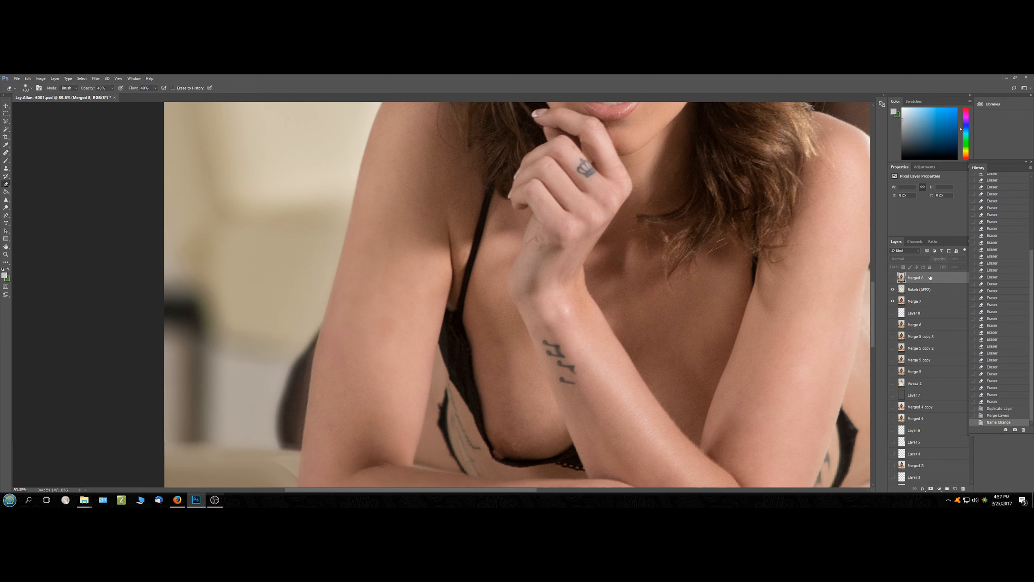
left_click(965, 489)
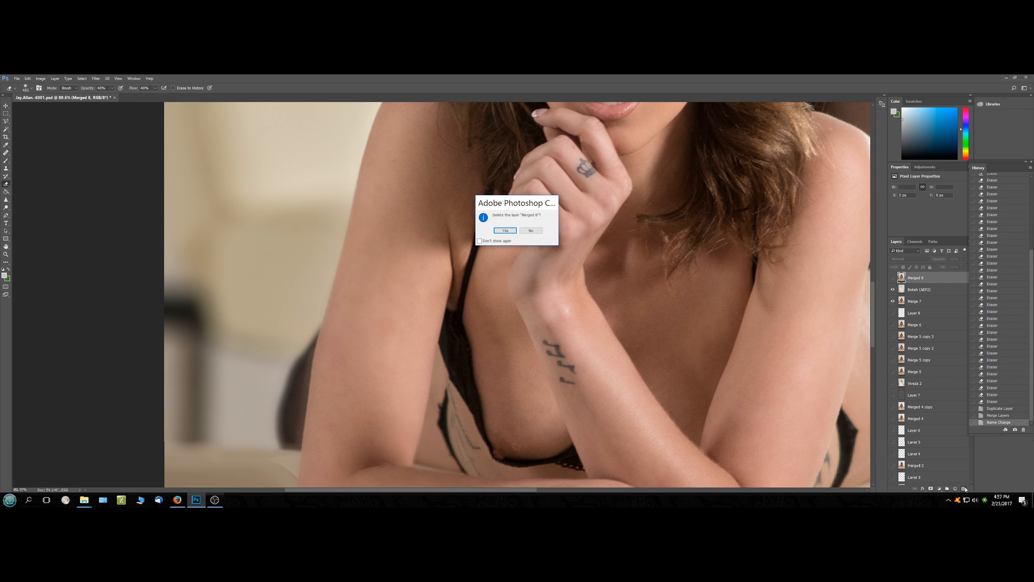
left_click(505, 231)
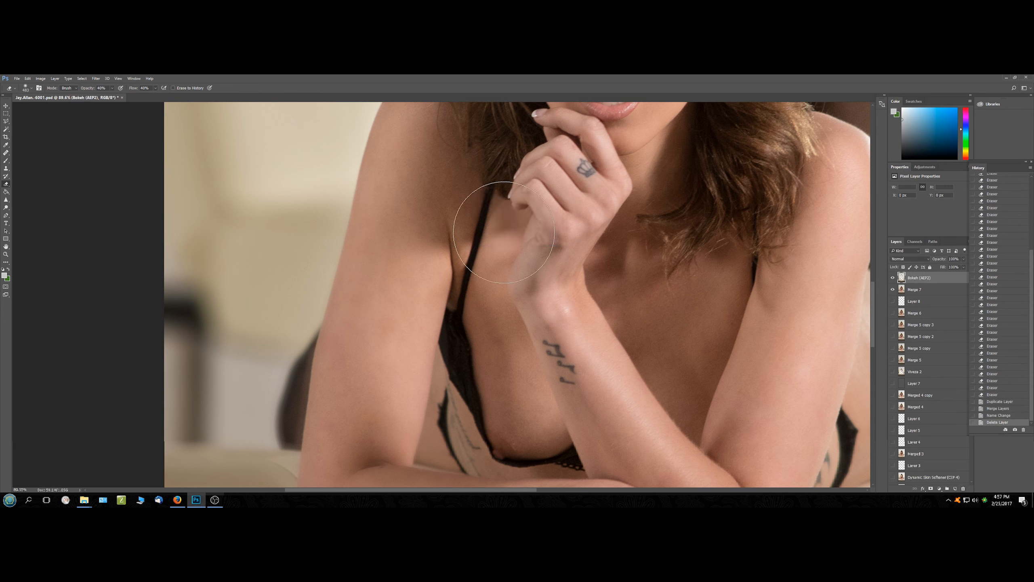
Erase the Bokeh layer along the outer edge of the subject's upright arm with a 44 px soft Eraser at 88% opacity and flow.
key("8")
key("8")
key("shift+8")
key("shift+8")
left_click(24, 87)
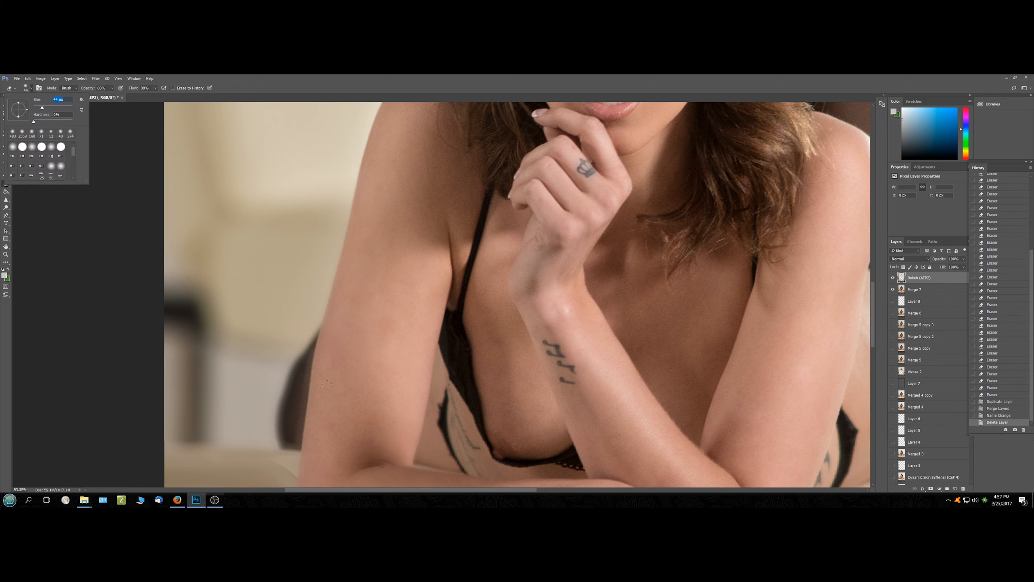
key("Return")
left_click(311, 381)
scroll(311, 380, "up", 5)
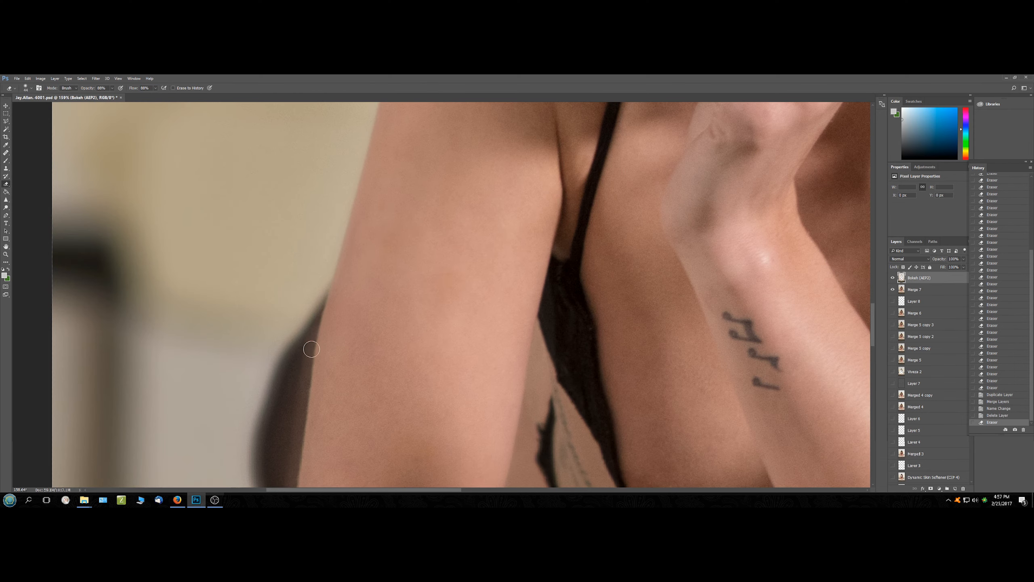
mouse_move(301, 368)
left_mouse_down()
mouse_move(293, 446)
mouse_move(317, 332)
mouse_move(287, 482)
mouse_move(303, 398)
mouse_move(308, 429)
left_mouse_up()
key("space")
scroll(527, 322, "down", 8)
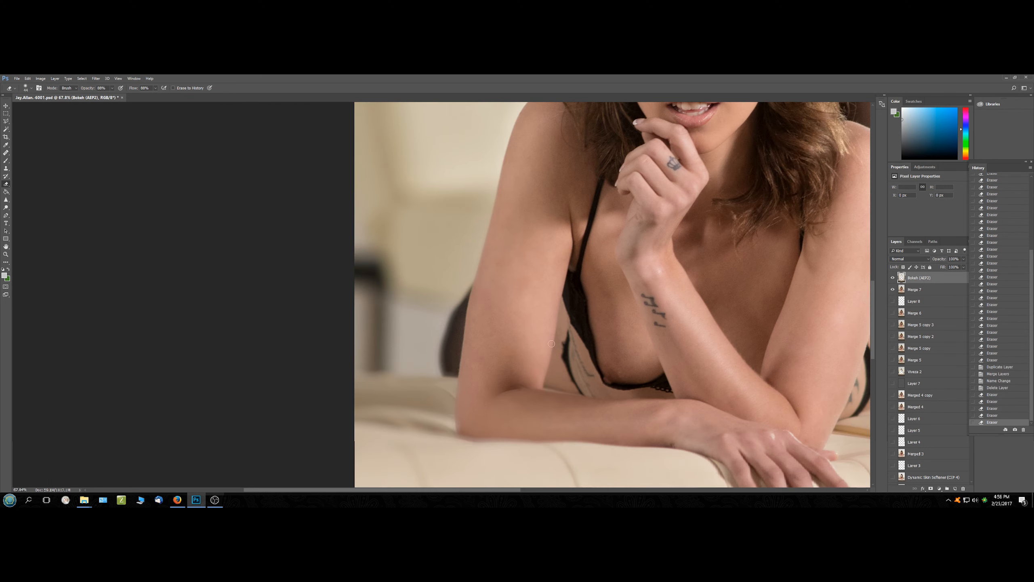
left_click_drag(445, 371, 459, 371)
Name the newly merged copy Merged 8, save the document, and hide the Bokeh and Merge 7 layers.
scroll(616, 308, "down", 5)
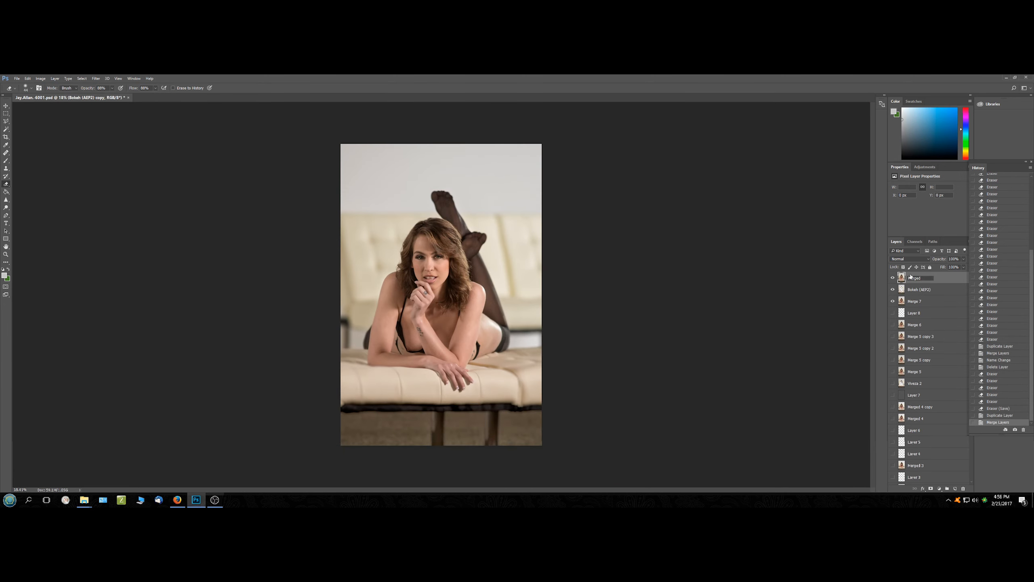
key("Return")
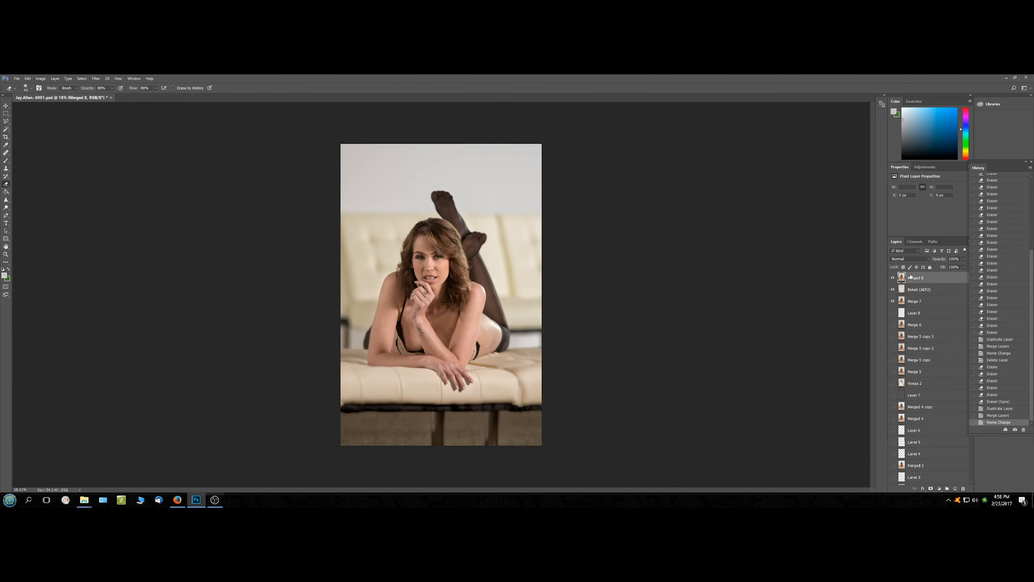
key("ctrl+s")
left_click(892, 289)
left_click(893, 301)
scroll(492, 312, "down", 1)
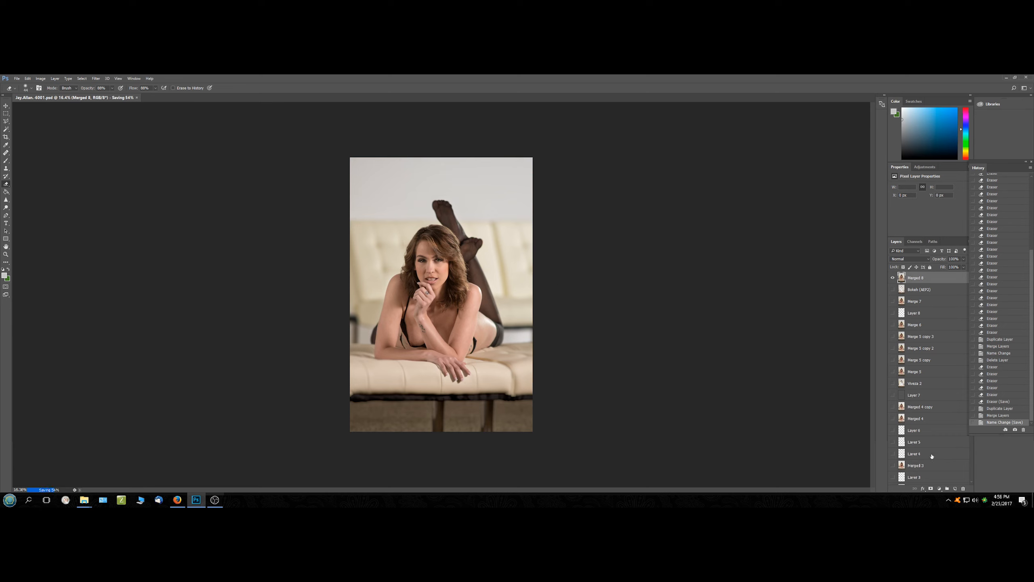
Add a new layer above Merged 8 and set the Clone Stamp to a soft 173 px brush.
left_click(955, 488)
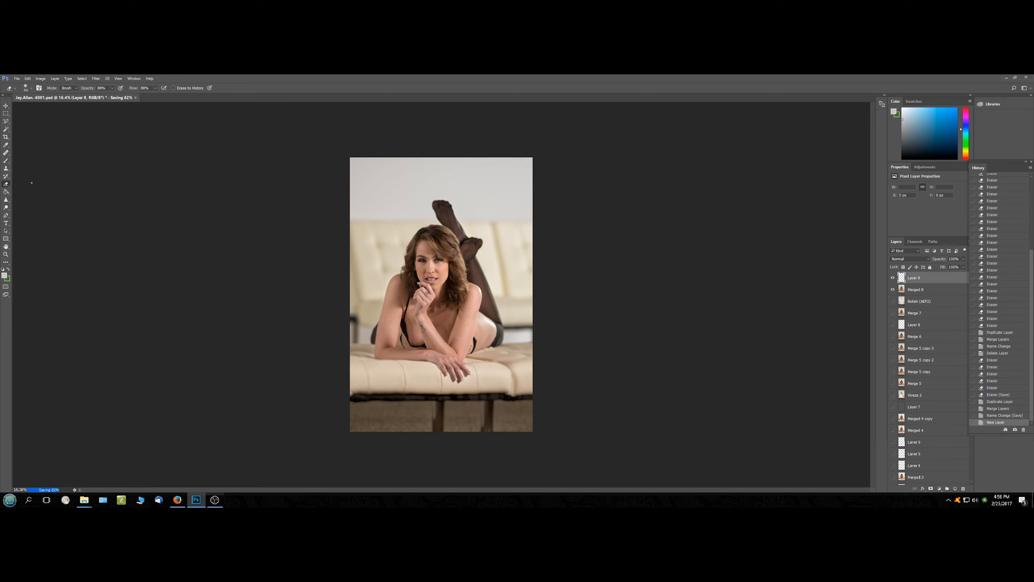
left_click(5, 168)
scroll(365, 415, "up", 5)
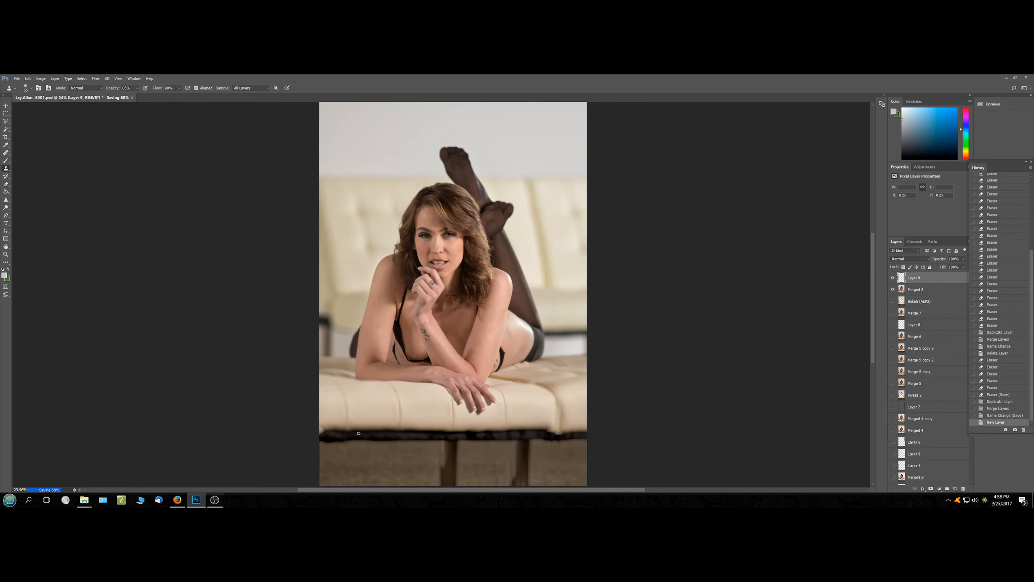
scroll(365, 415, "up", 1)
scroll(365, 415, "down", 2)
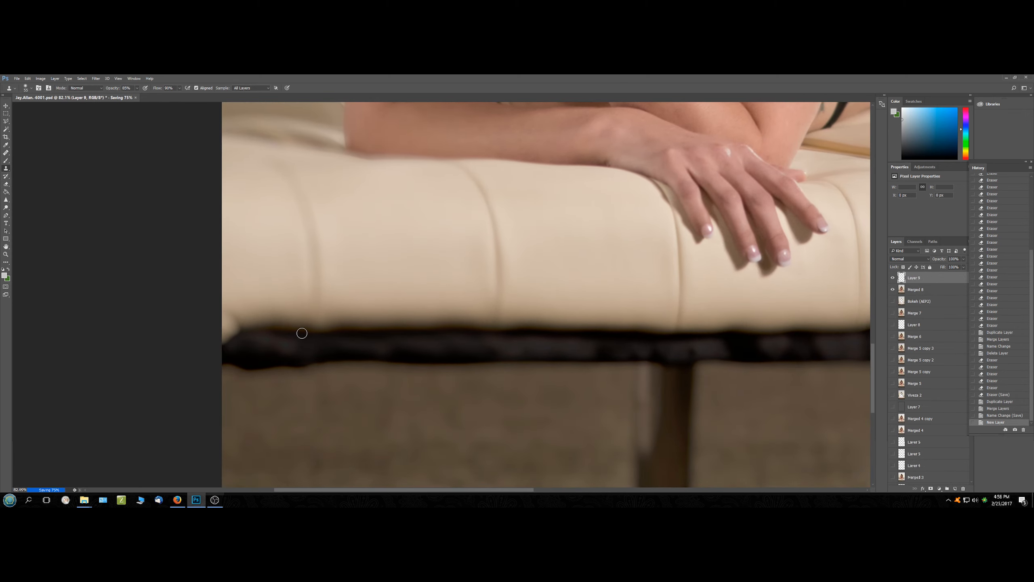
left_click(31, 89)
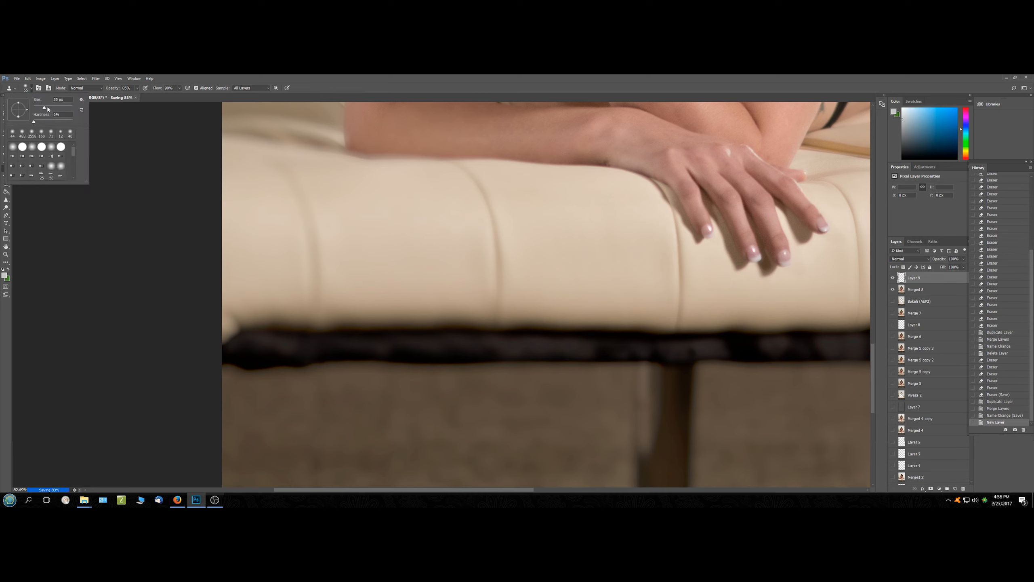
left_click_drag(47, 108, 50, 108)
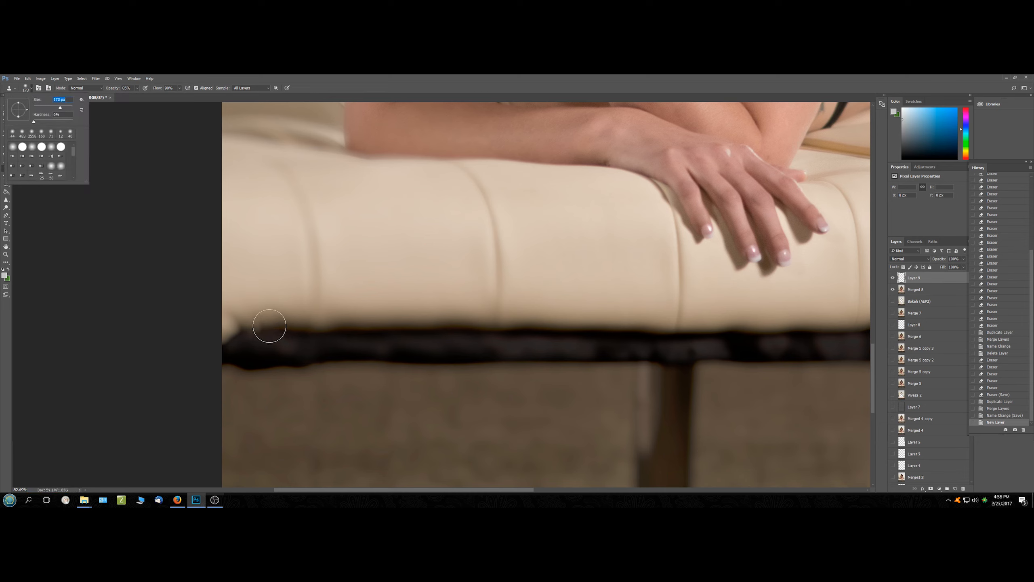
Clone the black trim over the light notch at the bench's left end, and compare the result with the layer hidden.
left_click(278, 327)
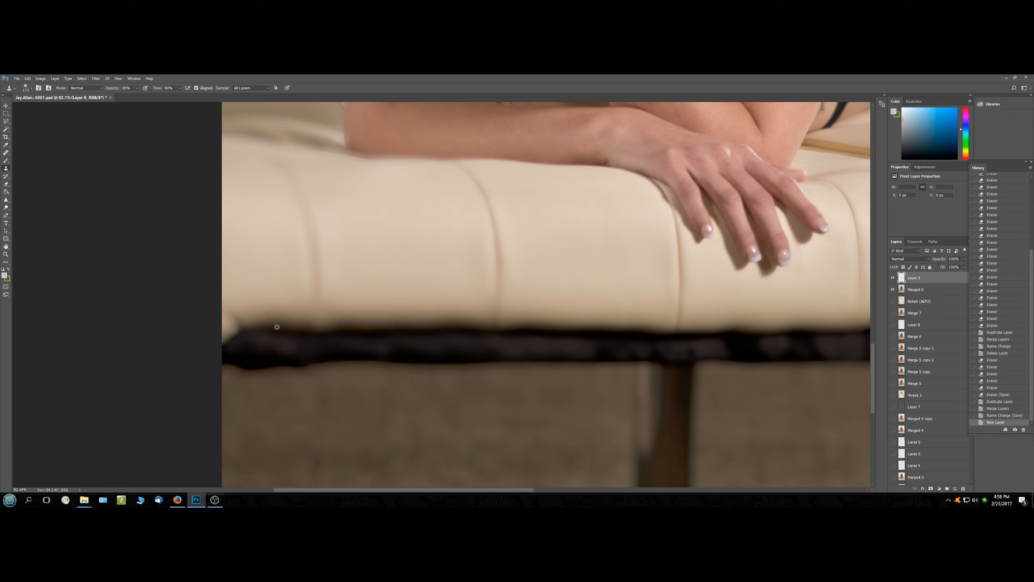
mouse_move(243, 327)
left_mouse_down()
mouse_move(219, 330)
mouse_move(221, 343)
left_mouse_up()
left_click(221, 342)
left_click(221, 343)
left_click(221, 343)
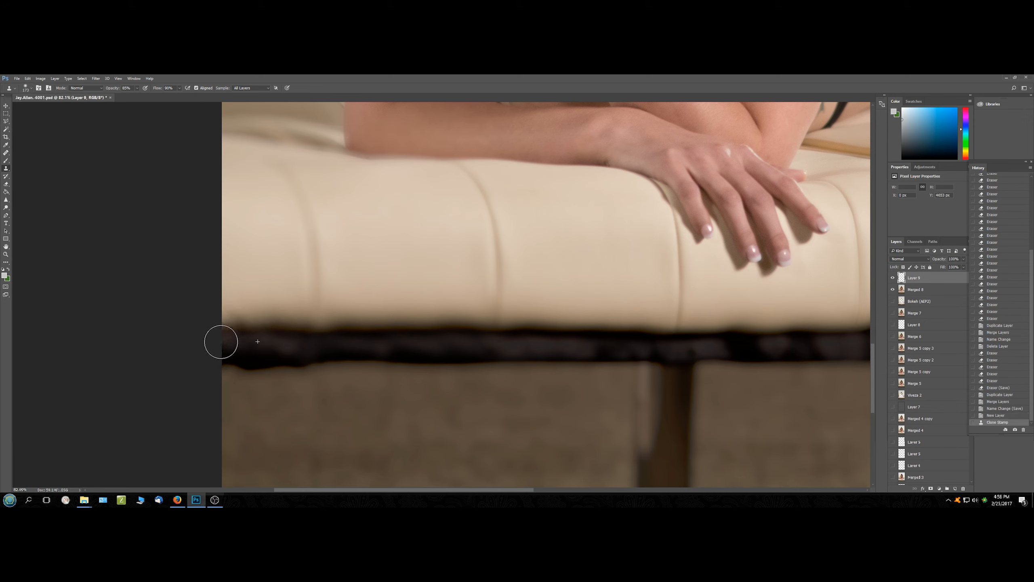
left_click(221, 343)
left_click(221, 343)
scroll(493, 303, "down", 10)
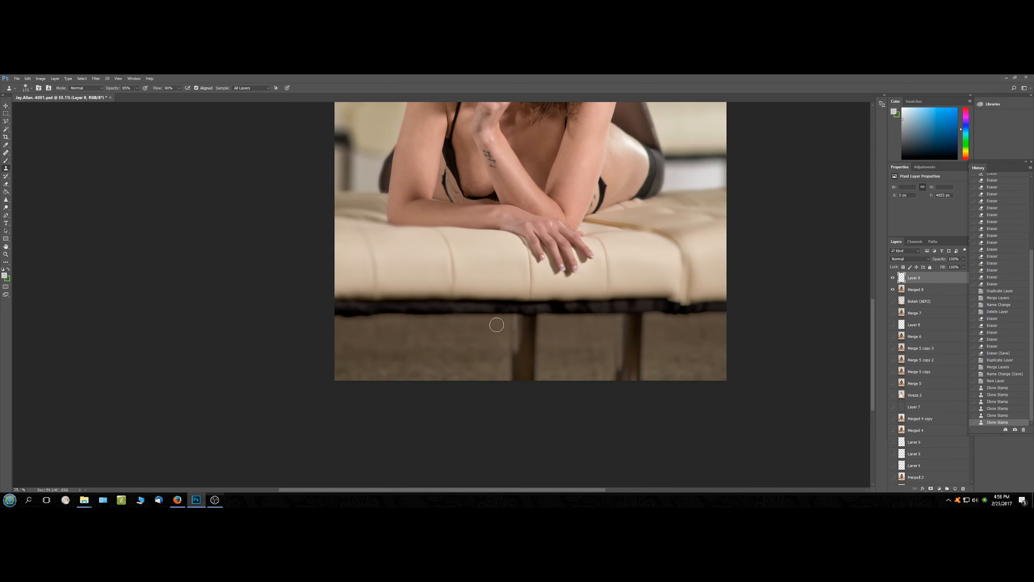
left_click(892, 278)
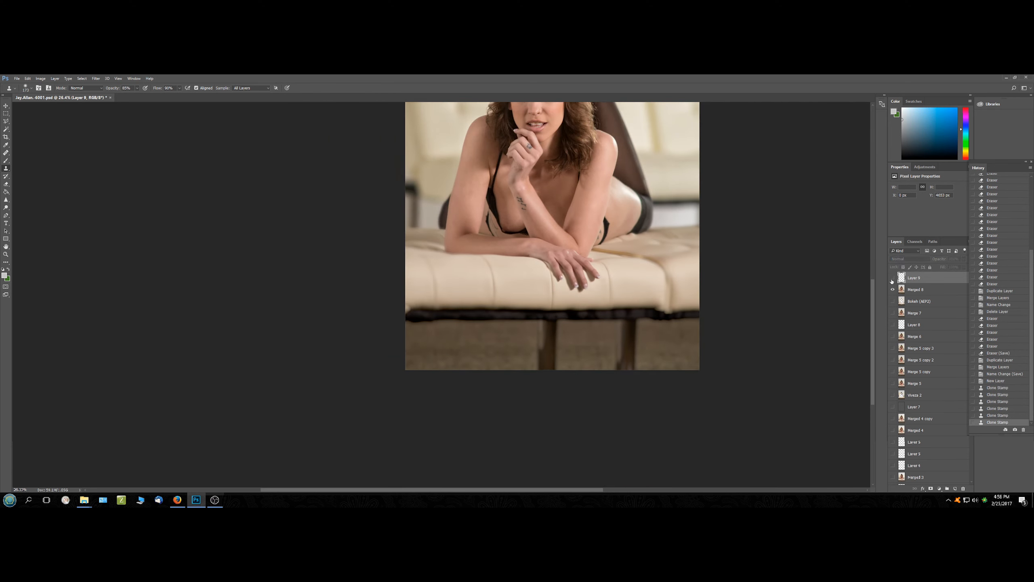
left_click(893, 279)
left_click(892, 279)
left_click(892, 279)
Add another new layer and clone the black trim over the uneven cushion edge near the bench's right end.
left_click_drag(695, 333, 492, 306)
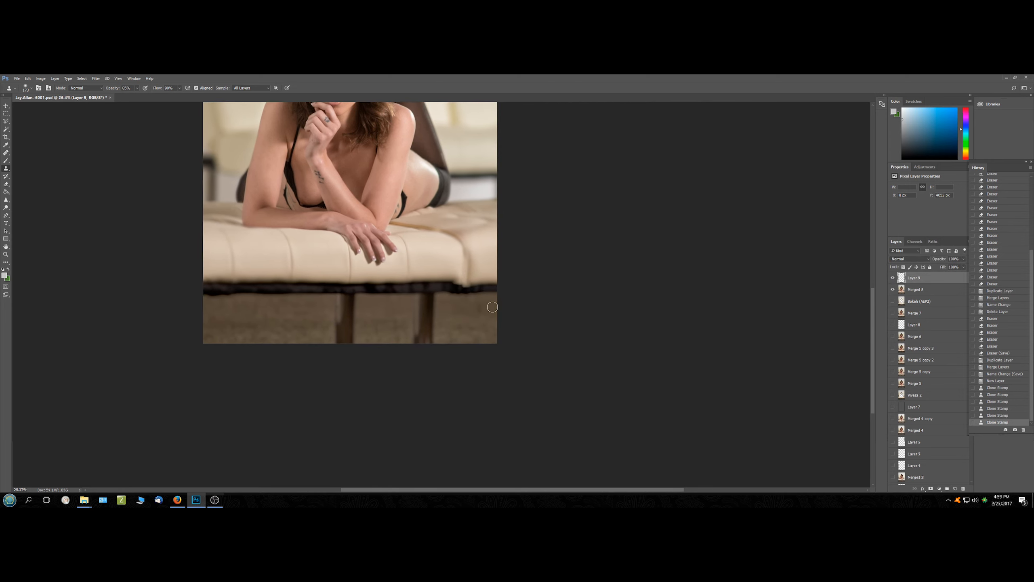
scroll(475, 298, "up", 2)
scroll(475, 298, "up", 3)
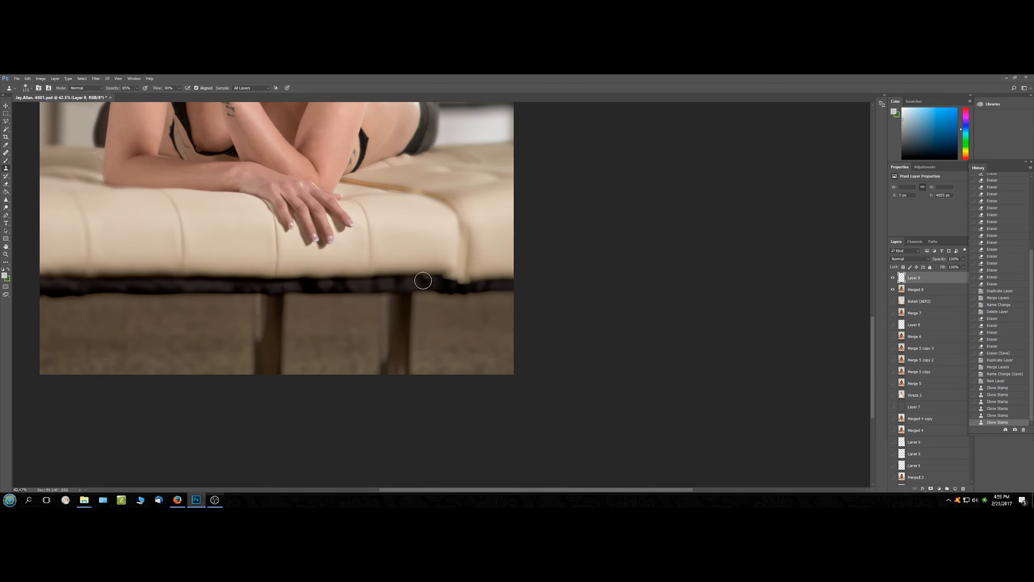
left_click(956, 489)
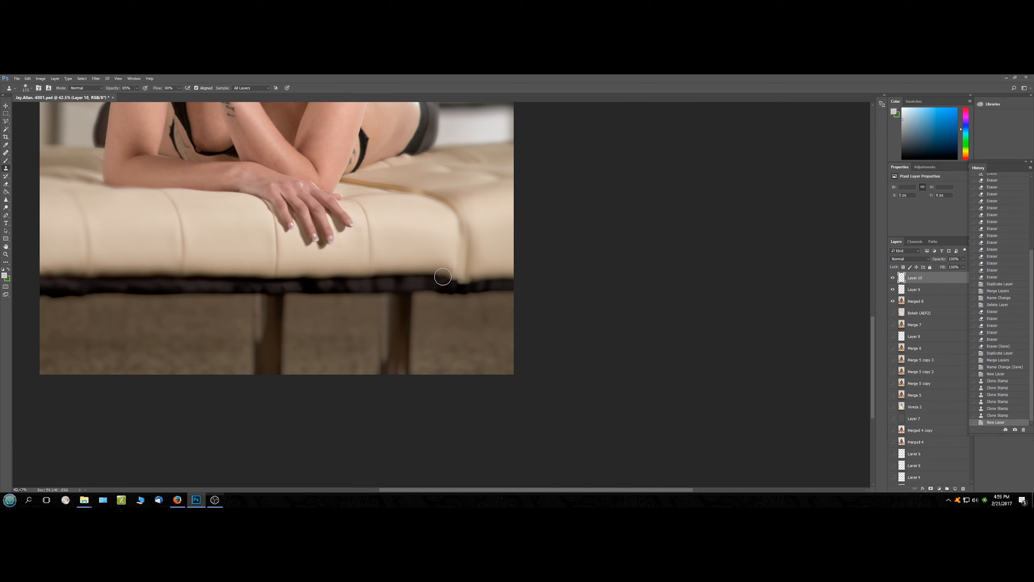
left_click_drag(472, 281, 488, 284)
scroll(630, 302, "down", 5)
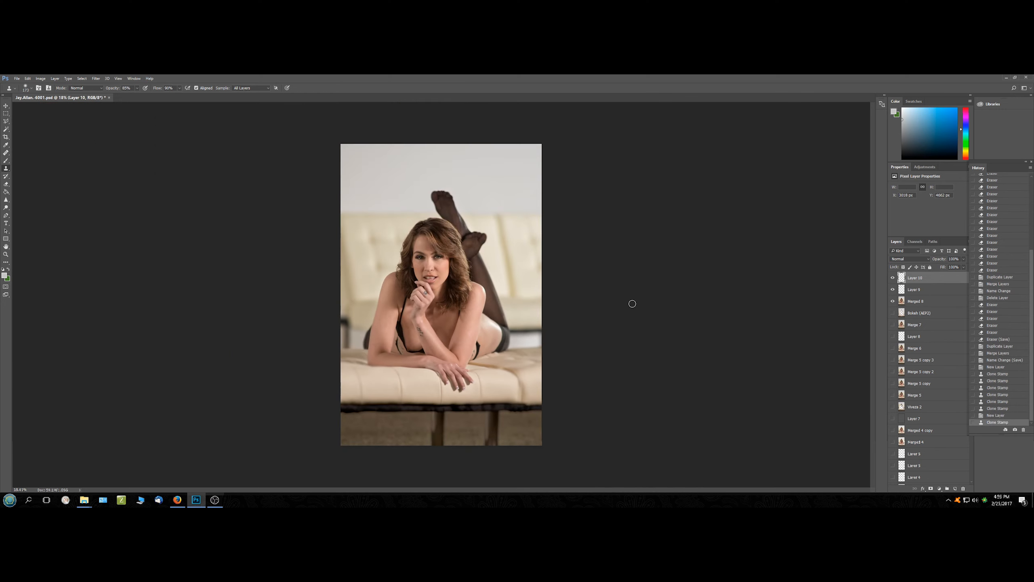
scroll(632, 304, "down", 1)
scroll(570, 381, "up", 5)
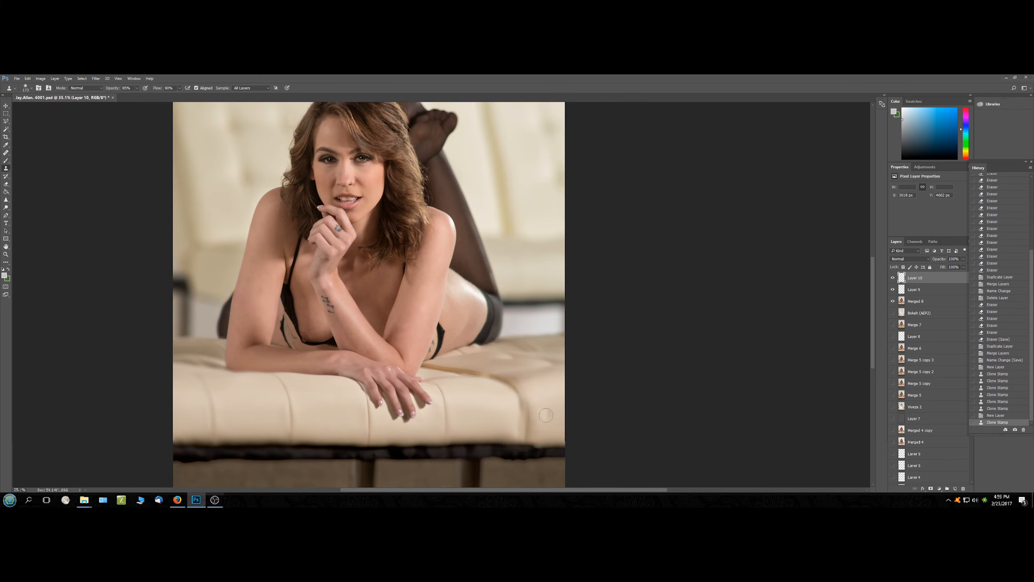
left_click(537, 446)
left_click(537, 446)
scroll(700, 393, "down", 3)
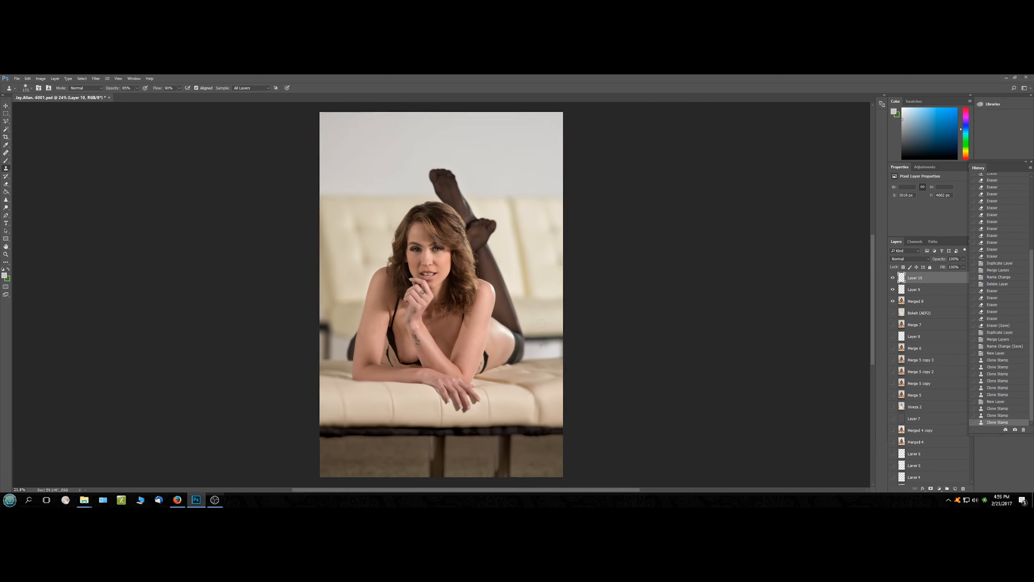
Compare the image with and without the two clone layers, and save the document.
scroll(541, 324, "down", 2)
left_click(893, 278)
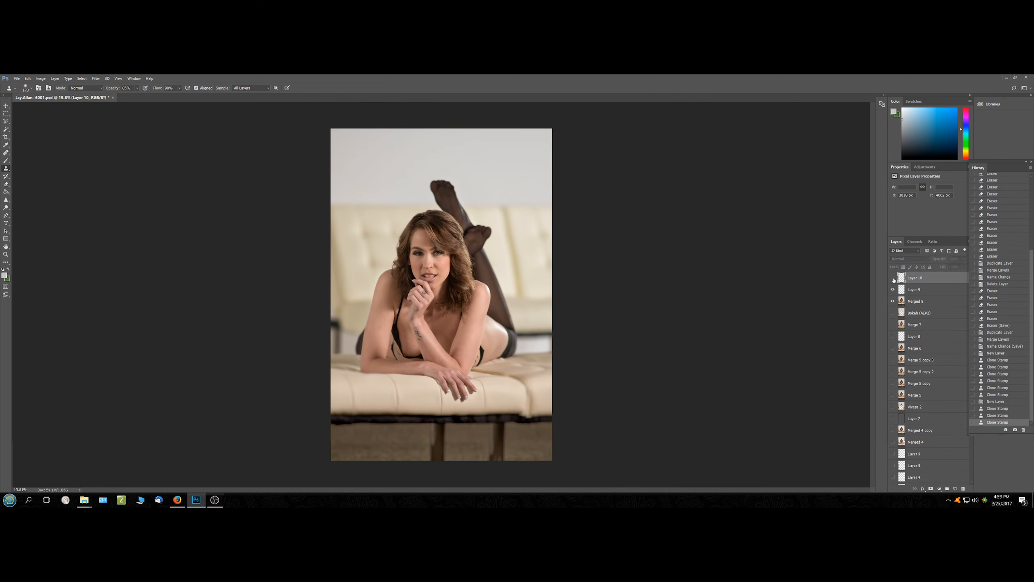
left_click(893, 279)
left_click(893, 279)
left_click(893, 290)
left_click(893, 278)
scroll(739, 293, "down", 1)
key("ctrl+s")
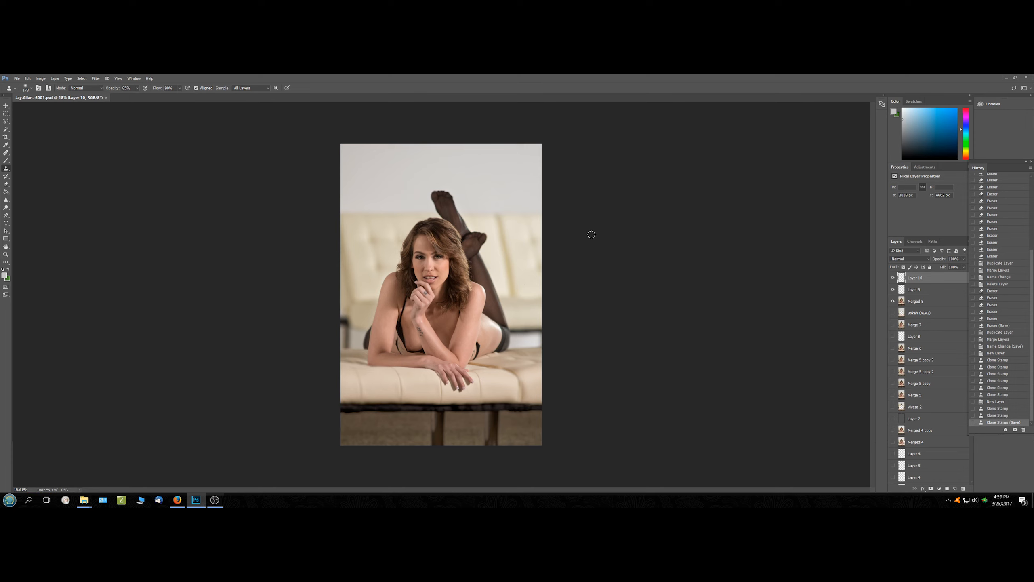
Save the document with its new Color Efex Pro 4 layer and inspect the face and hair up close.
scroll(591, 234, "up", 1)
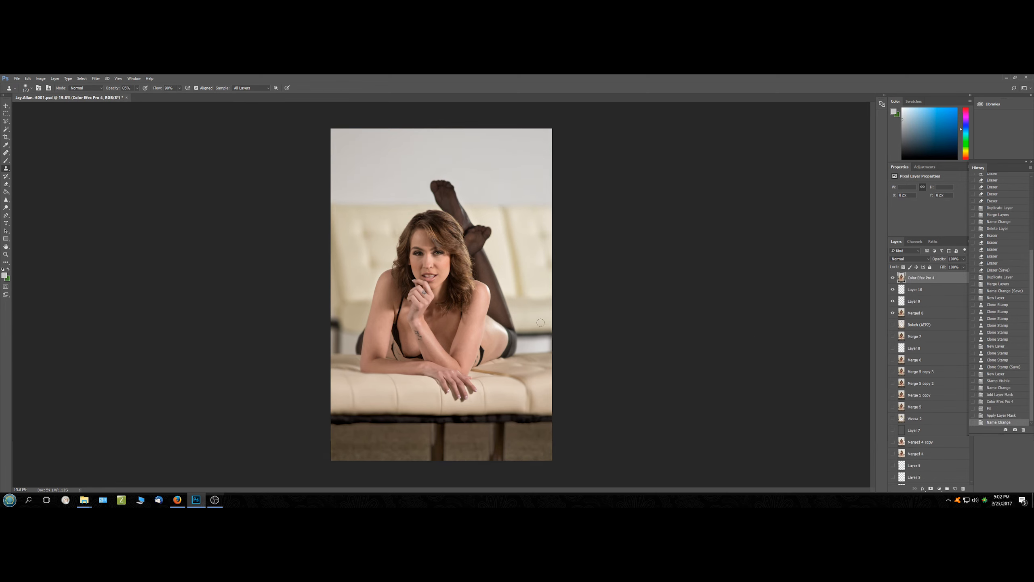
scroll(538, 325, "up", 2)
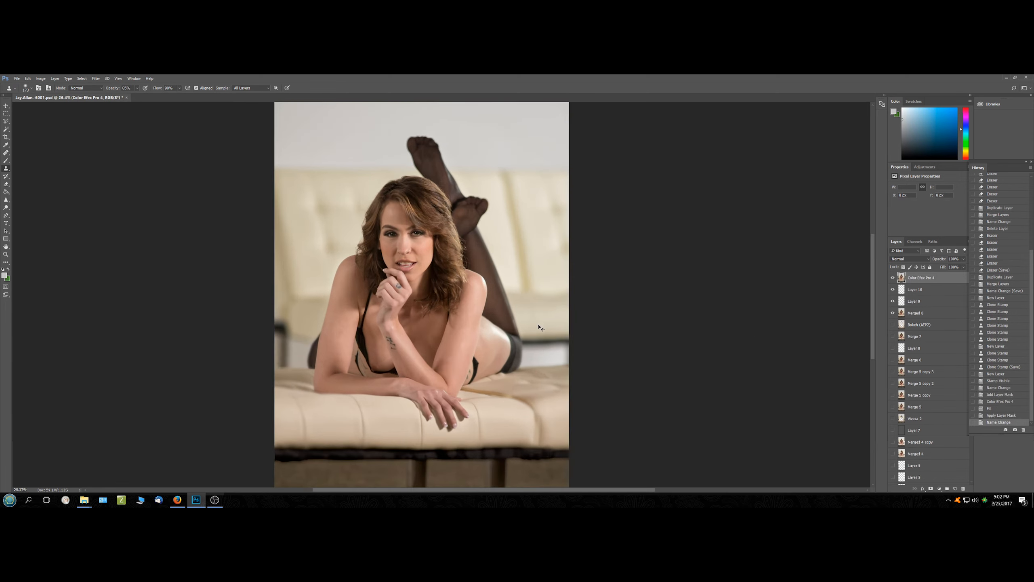
key("ctrl+s")
scroll(532, 300, "up", 1)
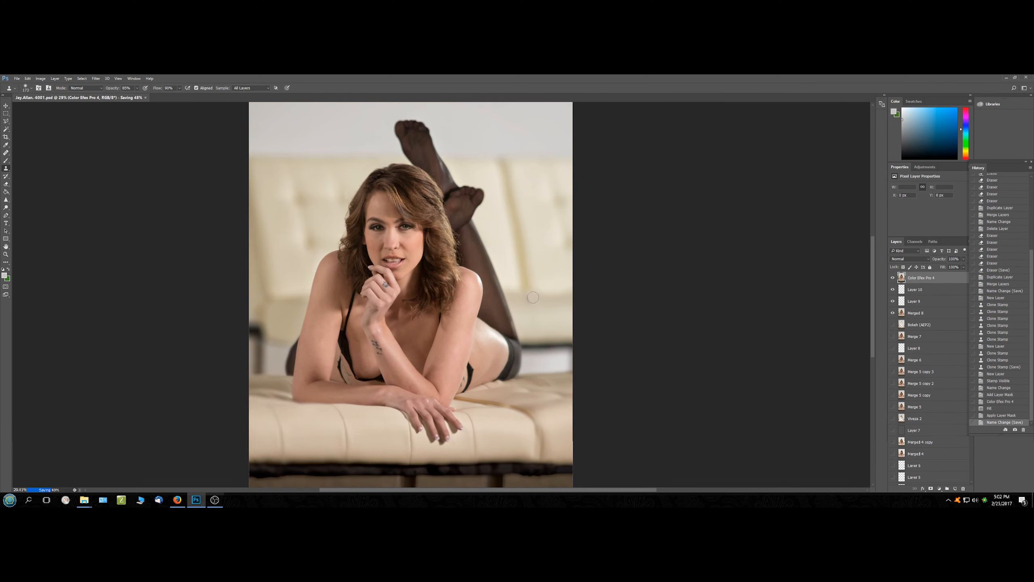
scroll(533, 297, "up", 5)
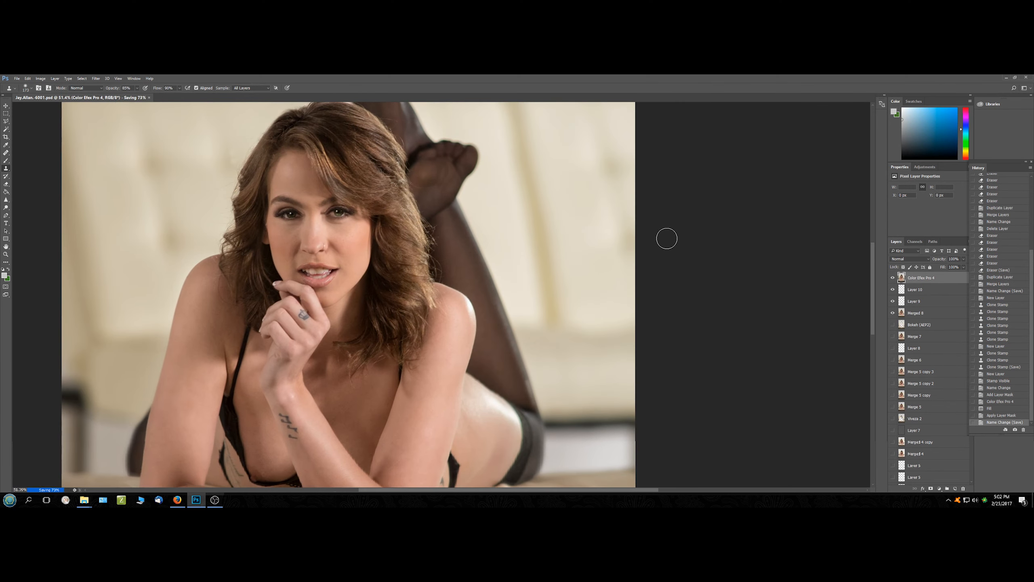
scroll(526, 235, "up", 2)
left_click_drag(367, 200, 574, 258)
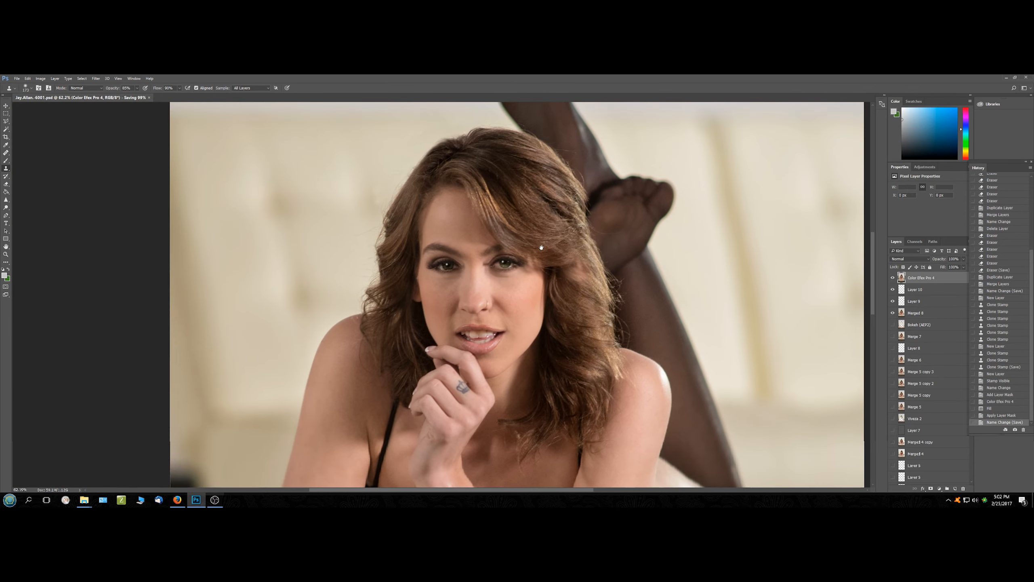
Duplicate the four layers from Color Efex Pro 4 down to Merged 8 and merge the copies into one layer.
left_click(928, 313, "shift")
left_click_drag(931, 312, 955, 488)
right_click(922, 301)
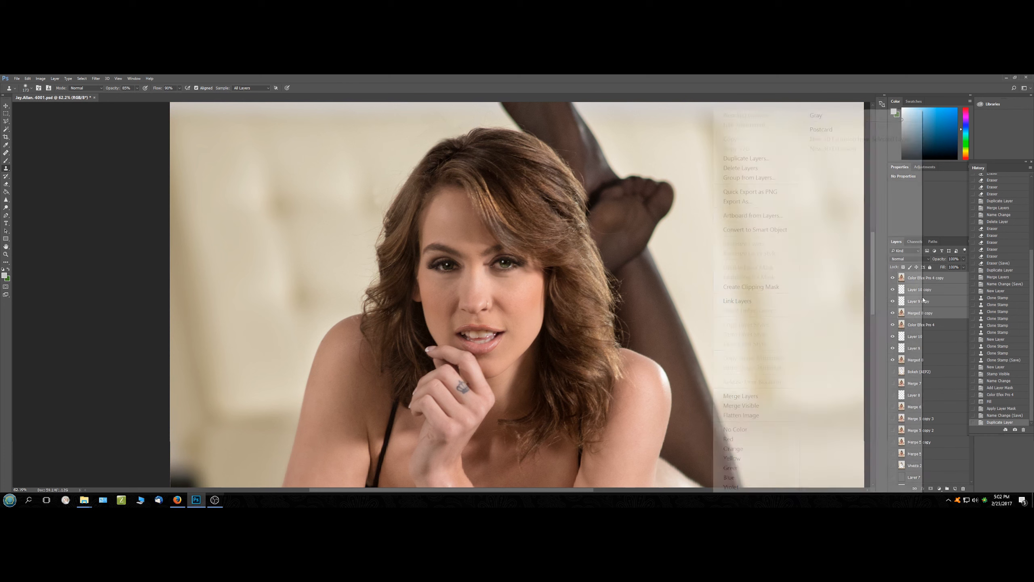
left_click(740, 395)
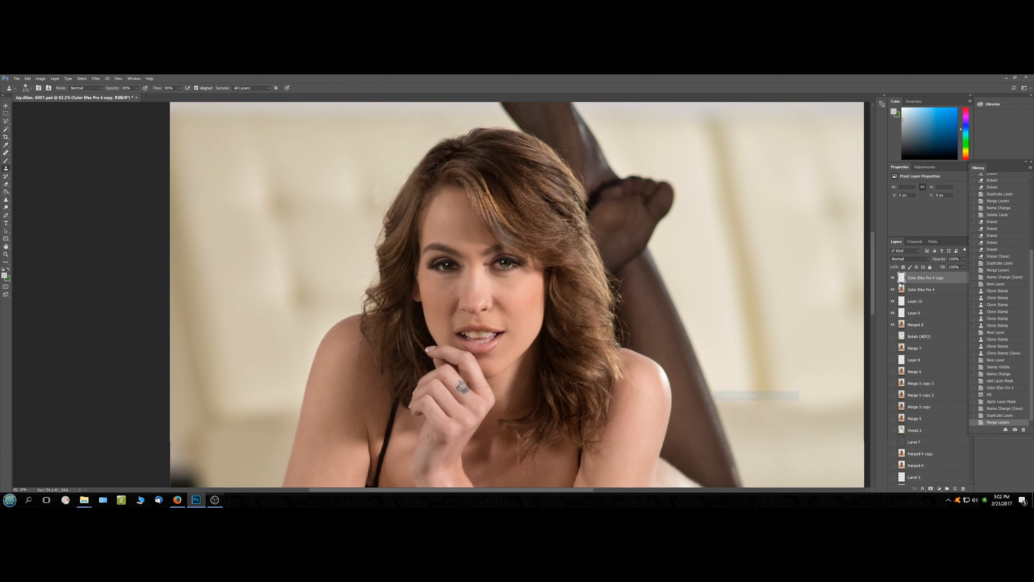
Rename the new merged layer as Merged 9, and save the document with the four source layers beneath it hidden.
double_click(928, 278)
type("Merged 9")
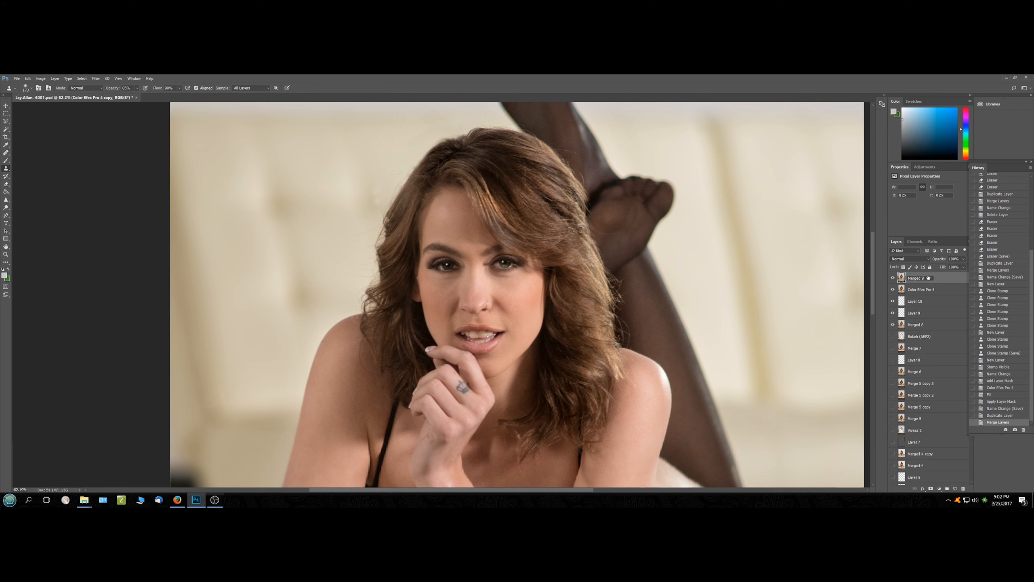
key("Return")
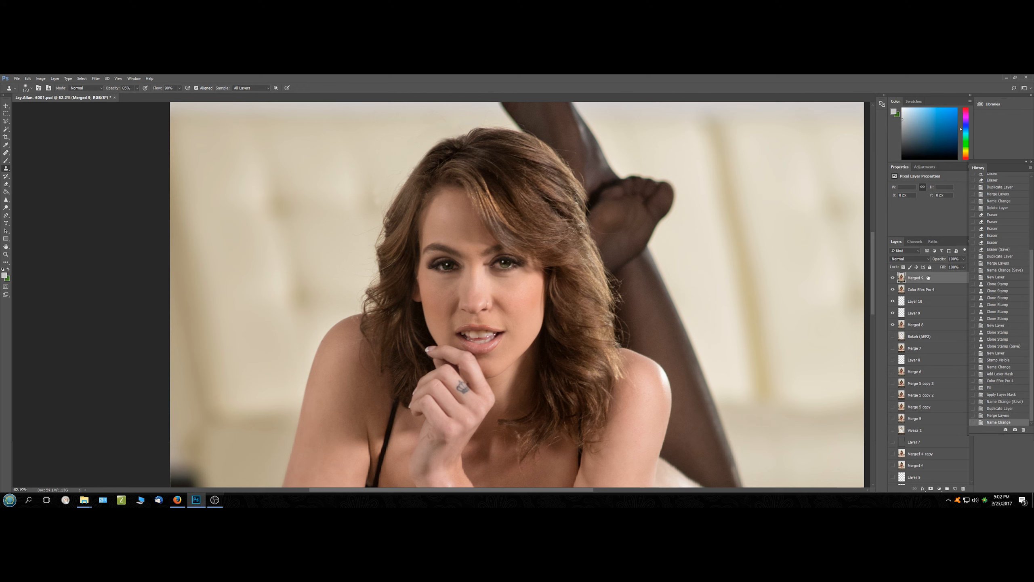
left_click_drag(893, 290, 893, 322)
key("ctrl+s")
Compare the close-up of the face and hair with and without the Merged 9 layer.
left_click(893, 278)
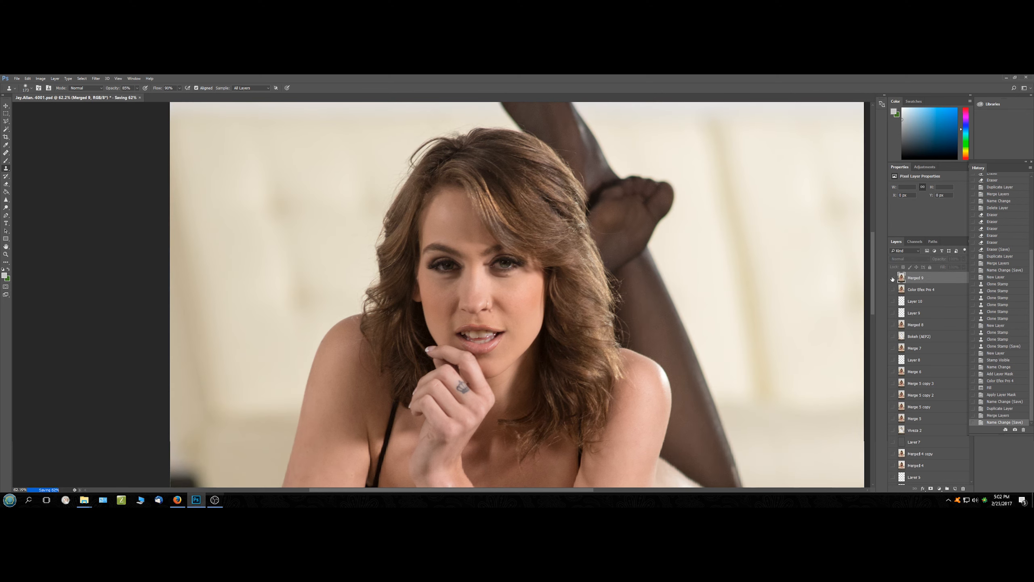
left_click(893, 279)
left_click(892, 278)
left_click(893, 278)
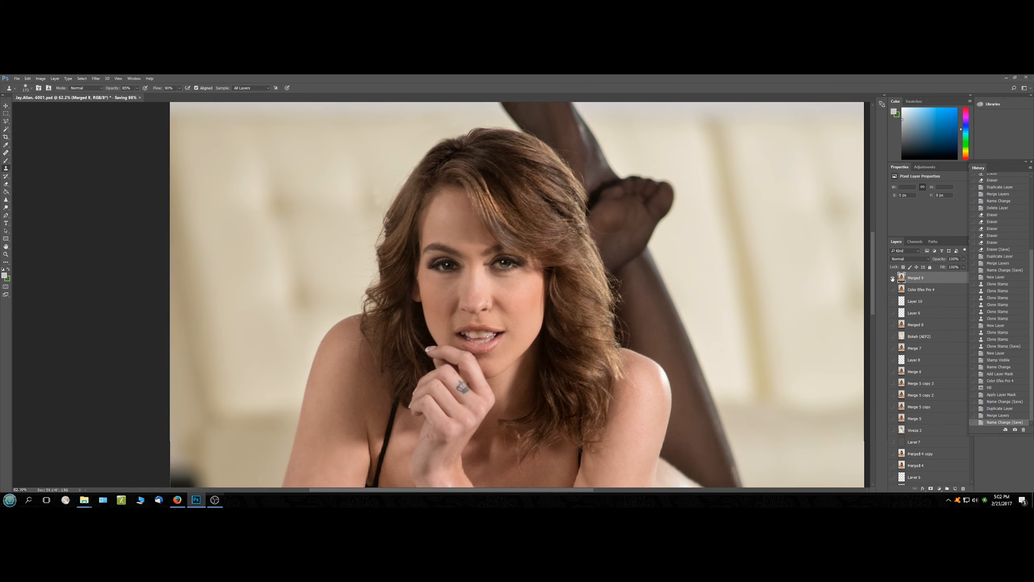
Compare the whole figure and bench with the Merged 9 layer hidden and shown.
scroll(648, 295, "down", 1)
scroll(597, 299, "down", 2)
left_click_drag(556, 298, 519, 251)
scroll(515, 254, "down", 2)
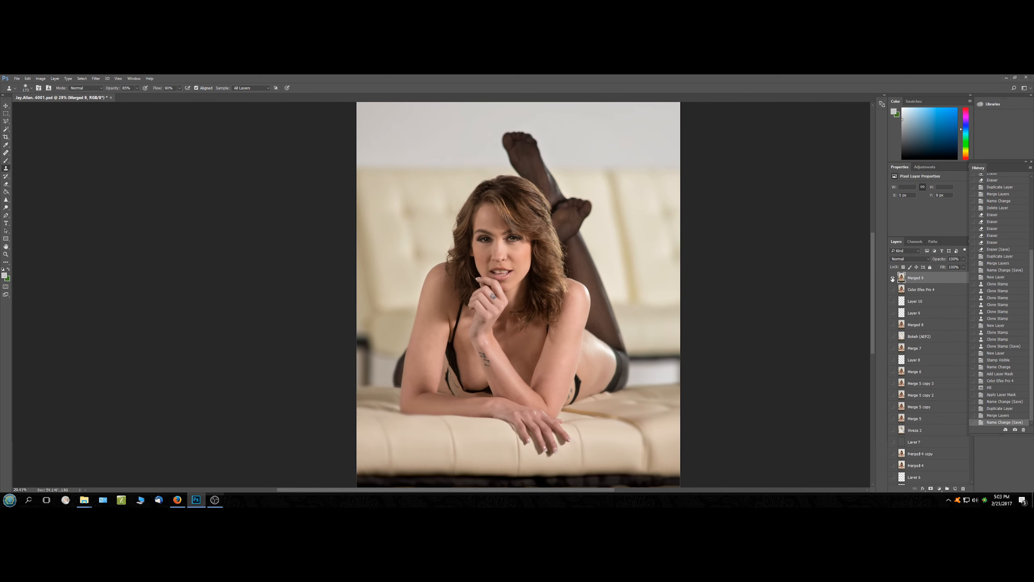
left_click_drag(557, 271, 553, 253)
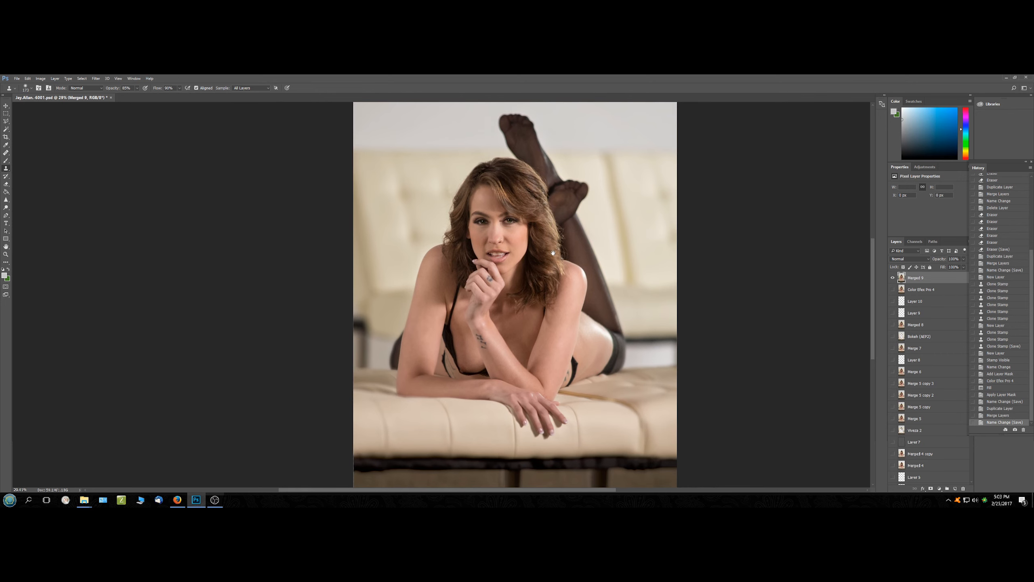
left_click(893, 279)
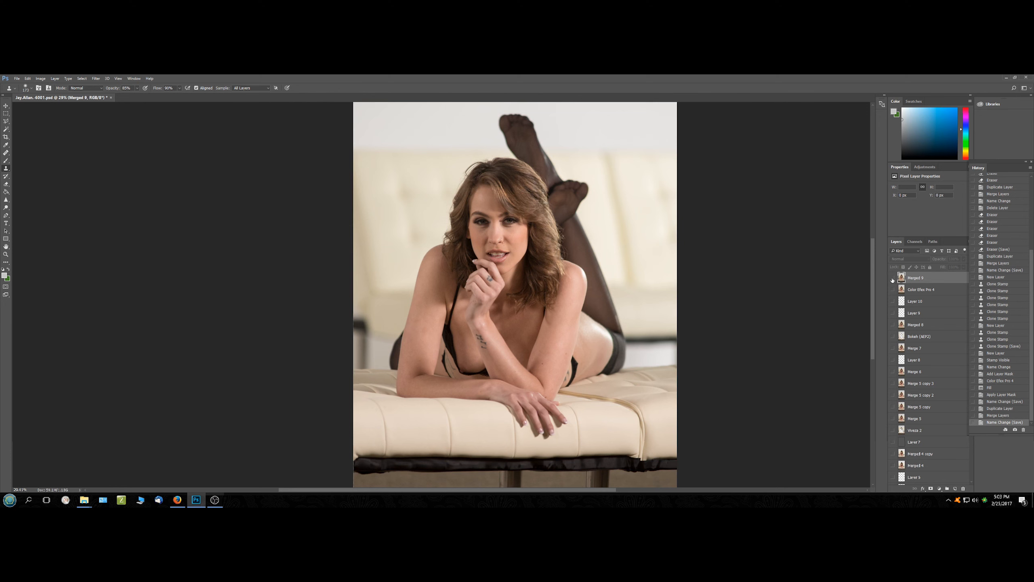
left_click(892, 278)
Save the finished portrait document and close it.
left_click(17, 79)
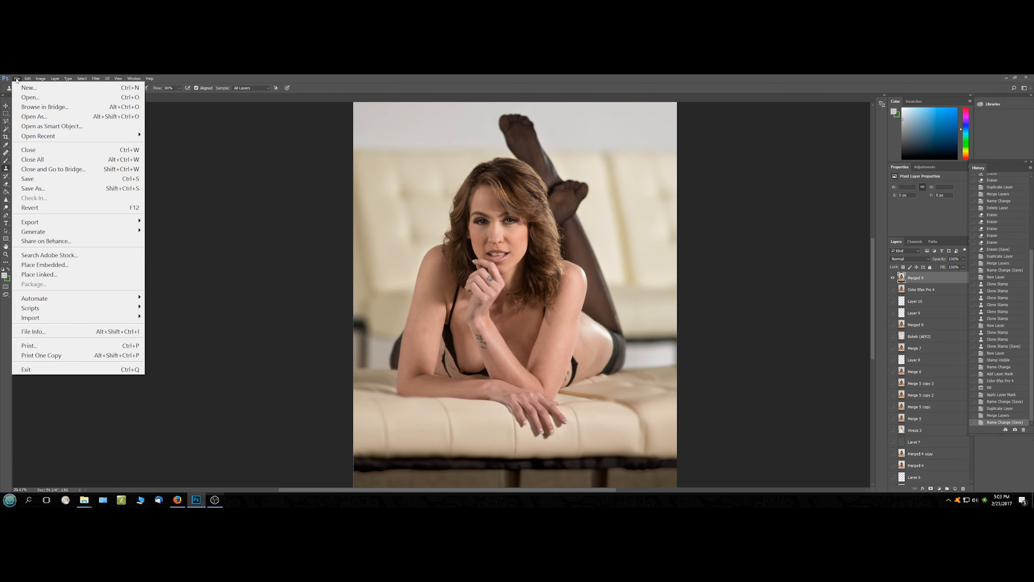
left_click(33, 178)
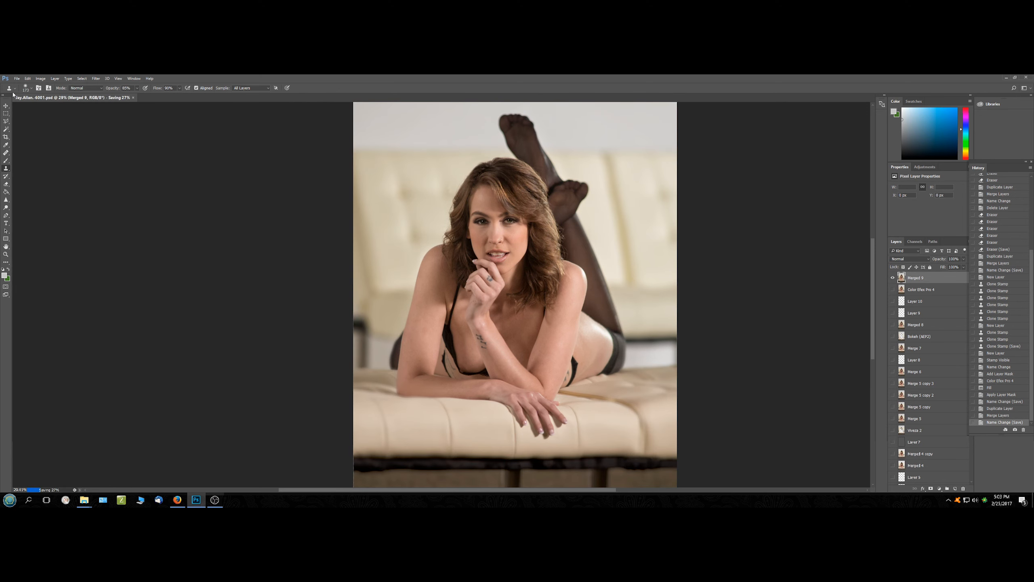
left_click(16, 79)
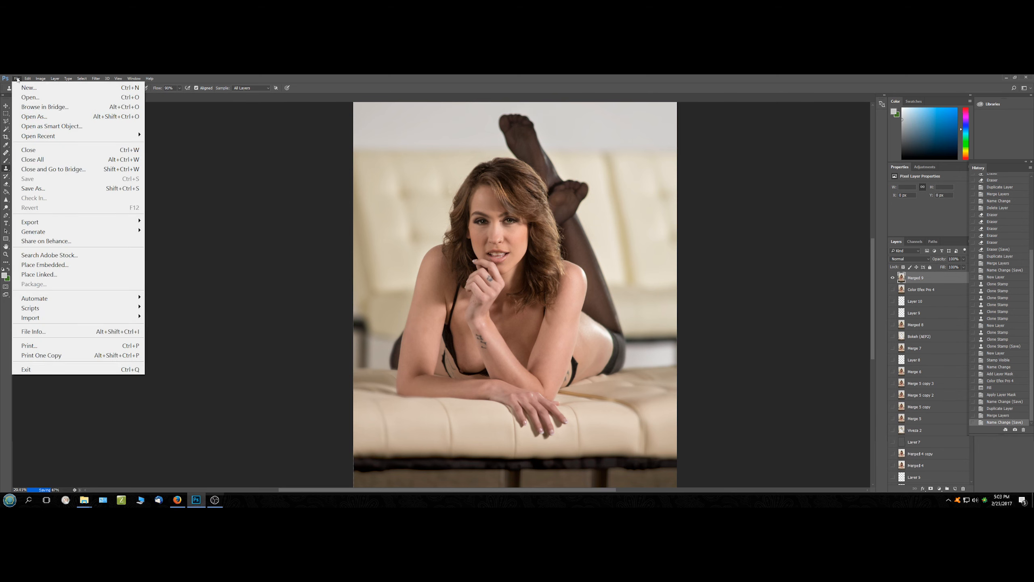
left_click(134, 78)
left_click(262, 77)
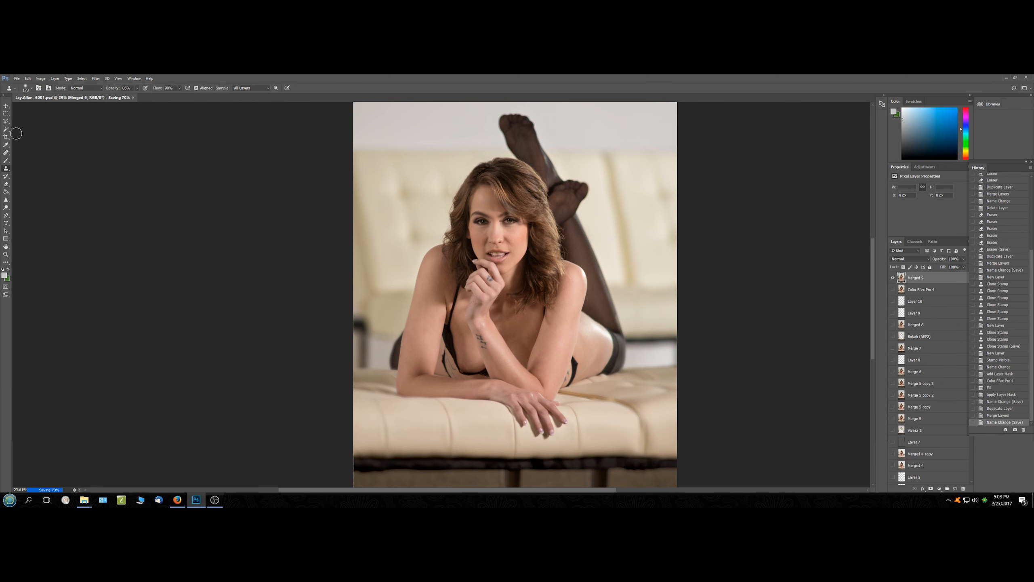
left_click(16, 79)
left_click(32, 139)
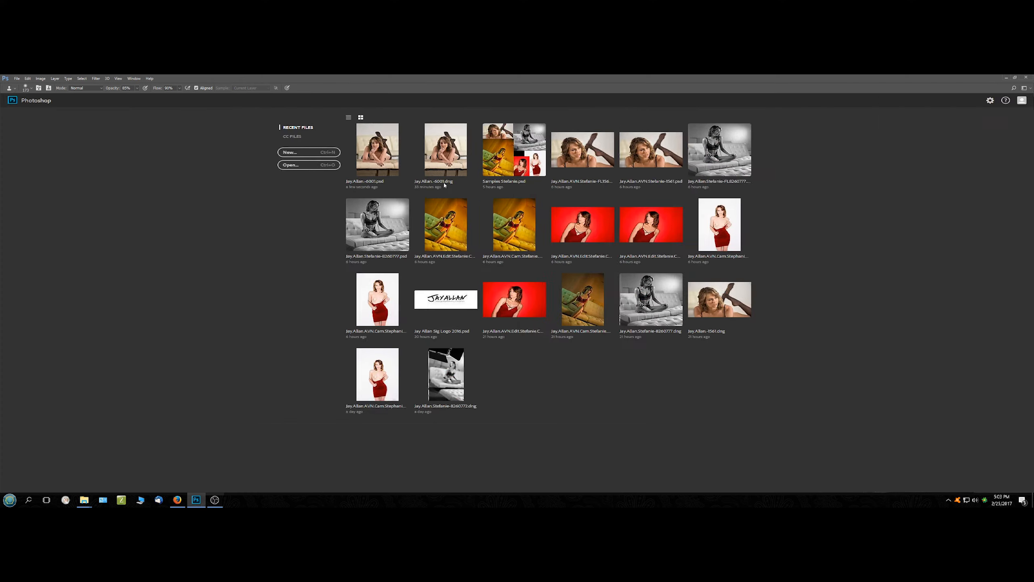